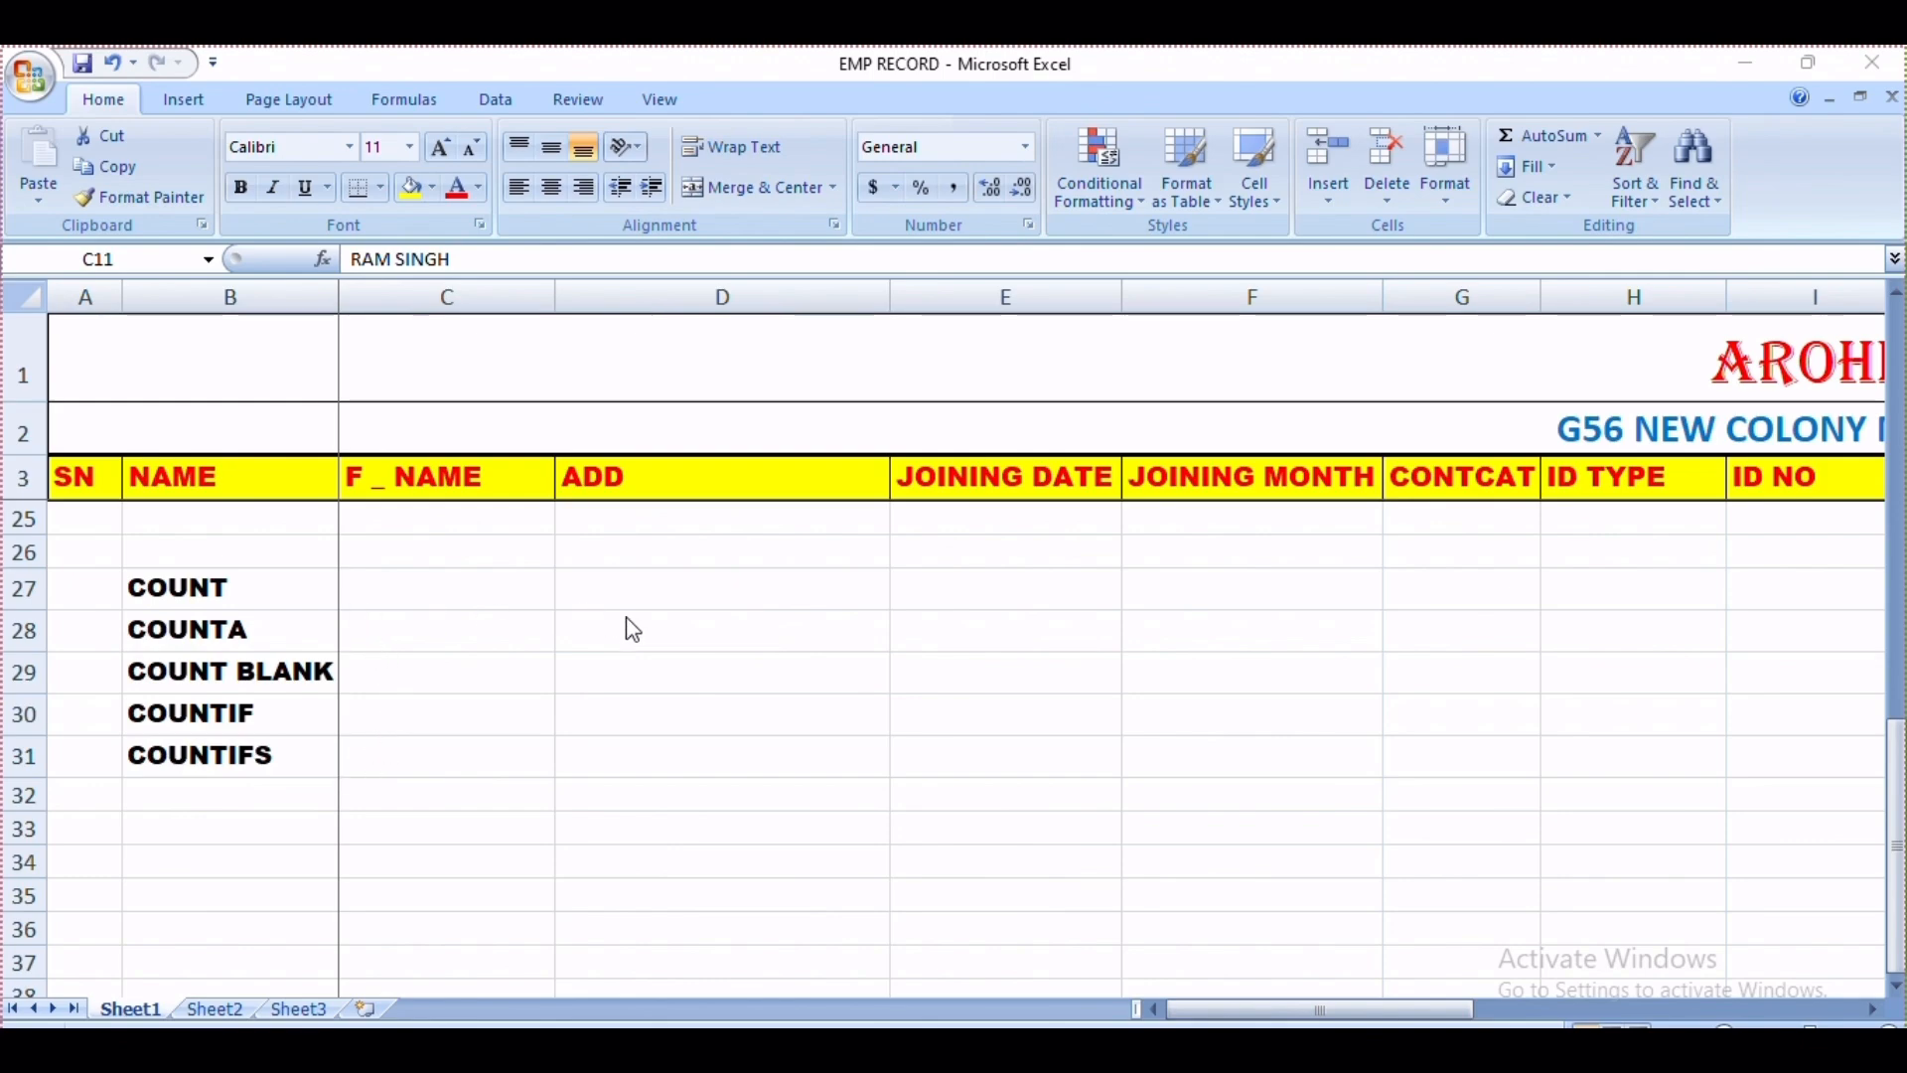
{"action": "scroll", "coordinate": [633, 630], "scroll_direction": "up", "scroll_amount": 7}
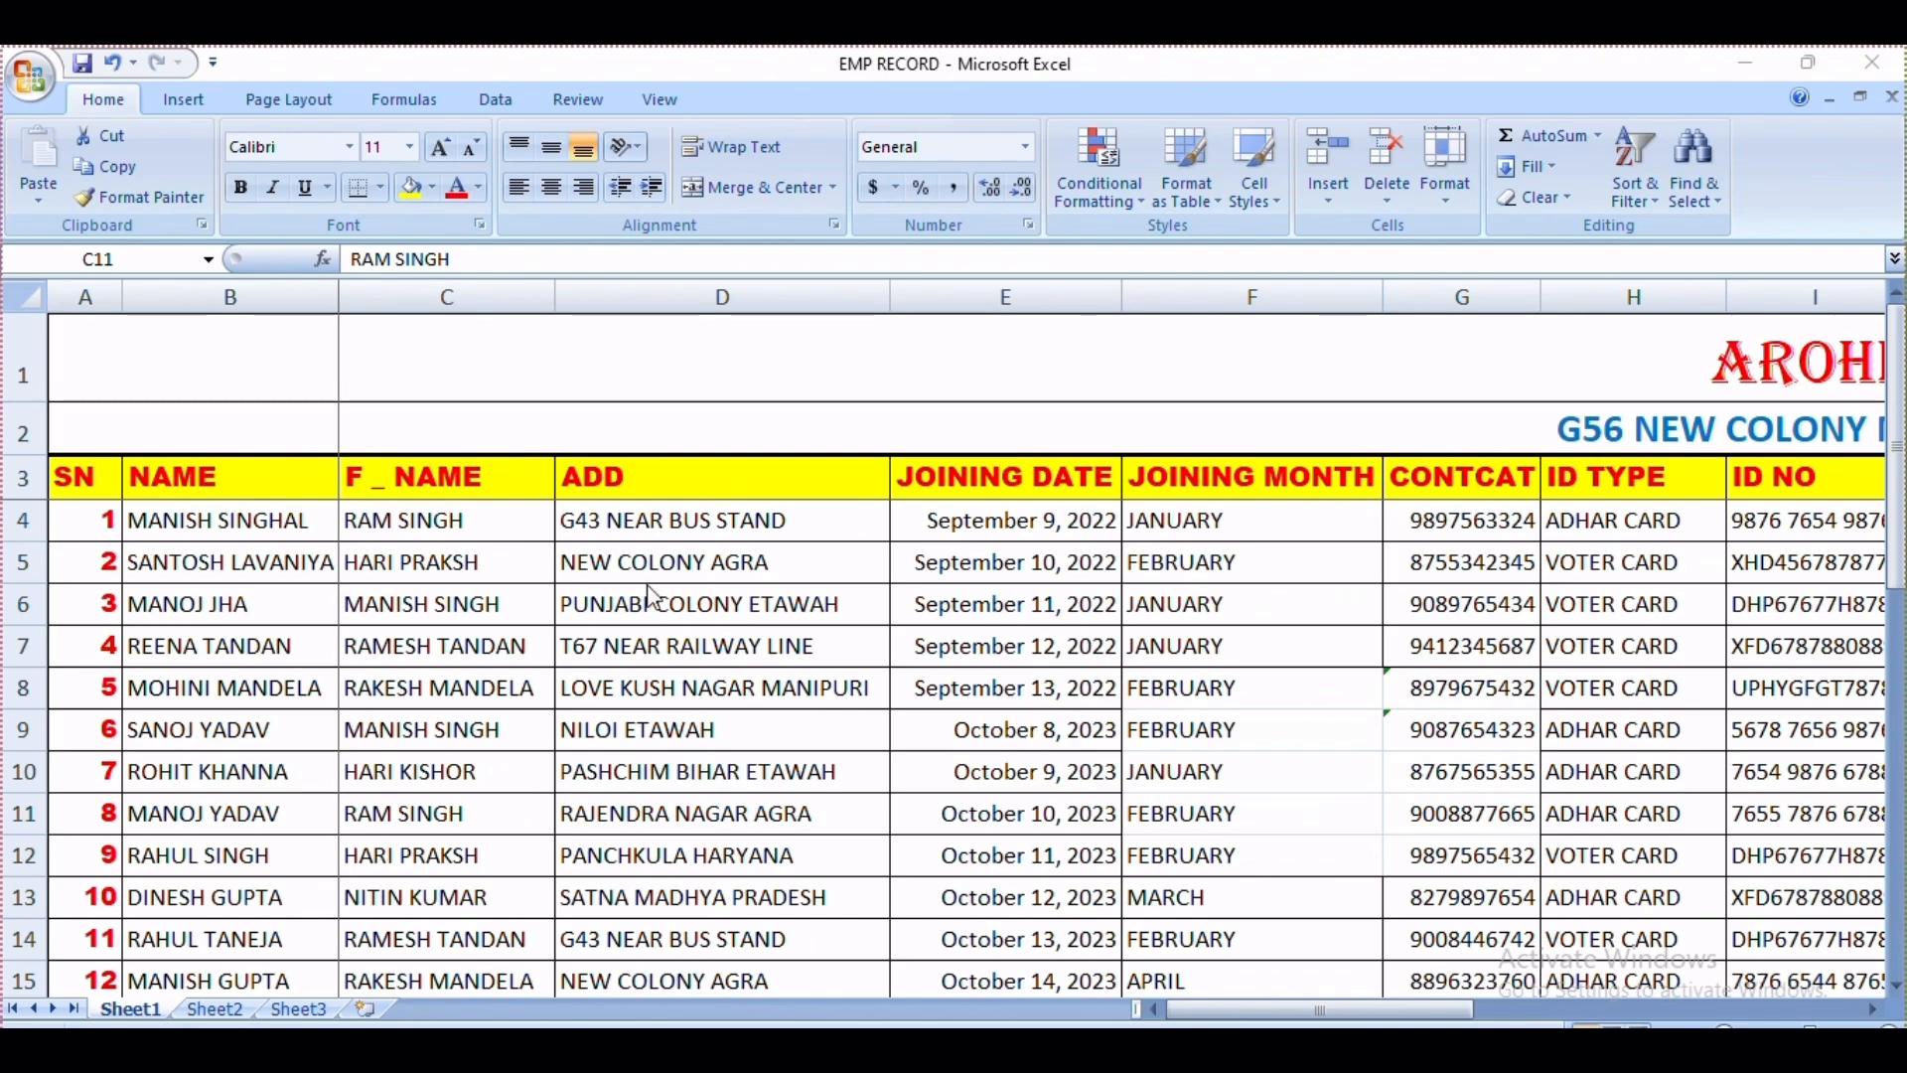
{"action": "left_click_drag", "start_coordinate": [1296, 1013], "coordinate": [1412, 1015]}
{"action": "scroll", "coordinate": [502, 676], "scroll_direction": "down", "scroll_amount": 7}
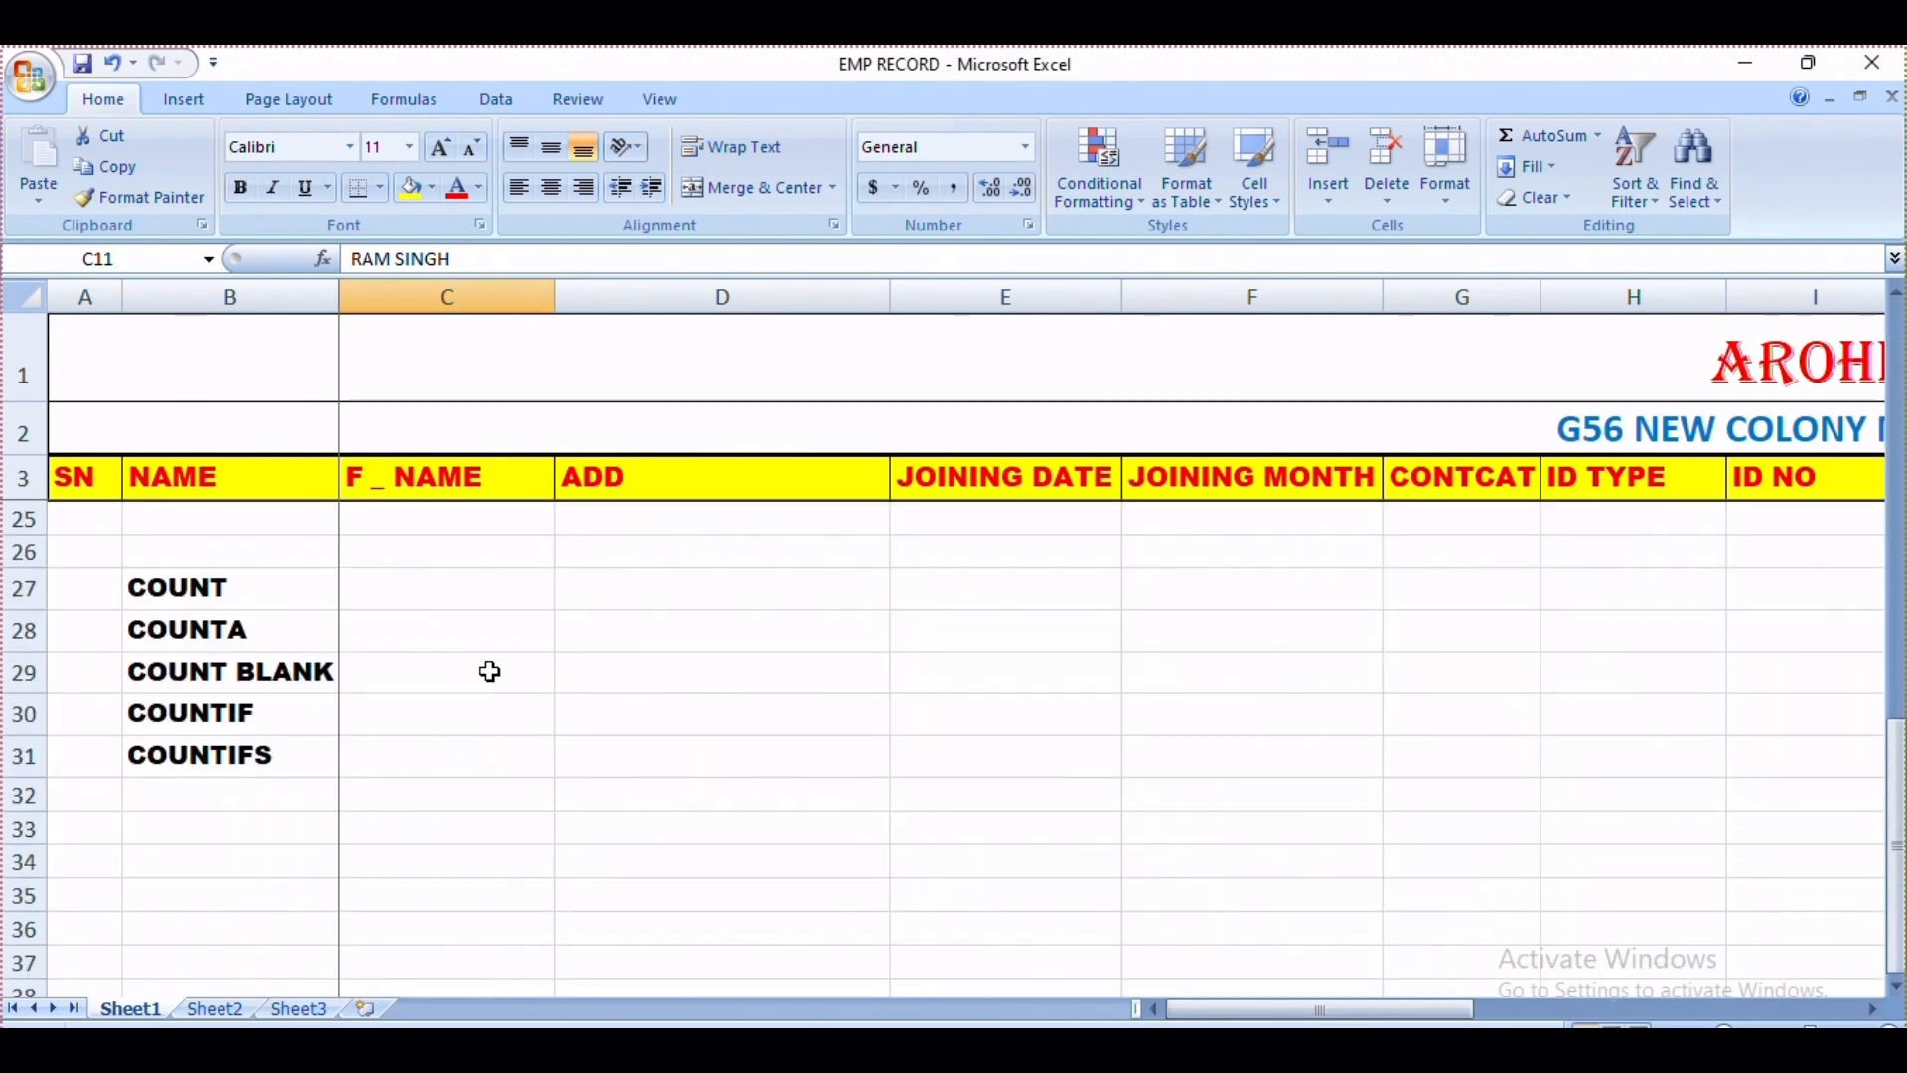
Step: Enter =COUNT(A4:A23) in cell C27 beside the COUNT label to count the numeric SN entries
{"action": "left_click", "coordinate": [450, 586]}
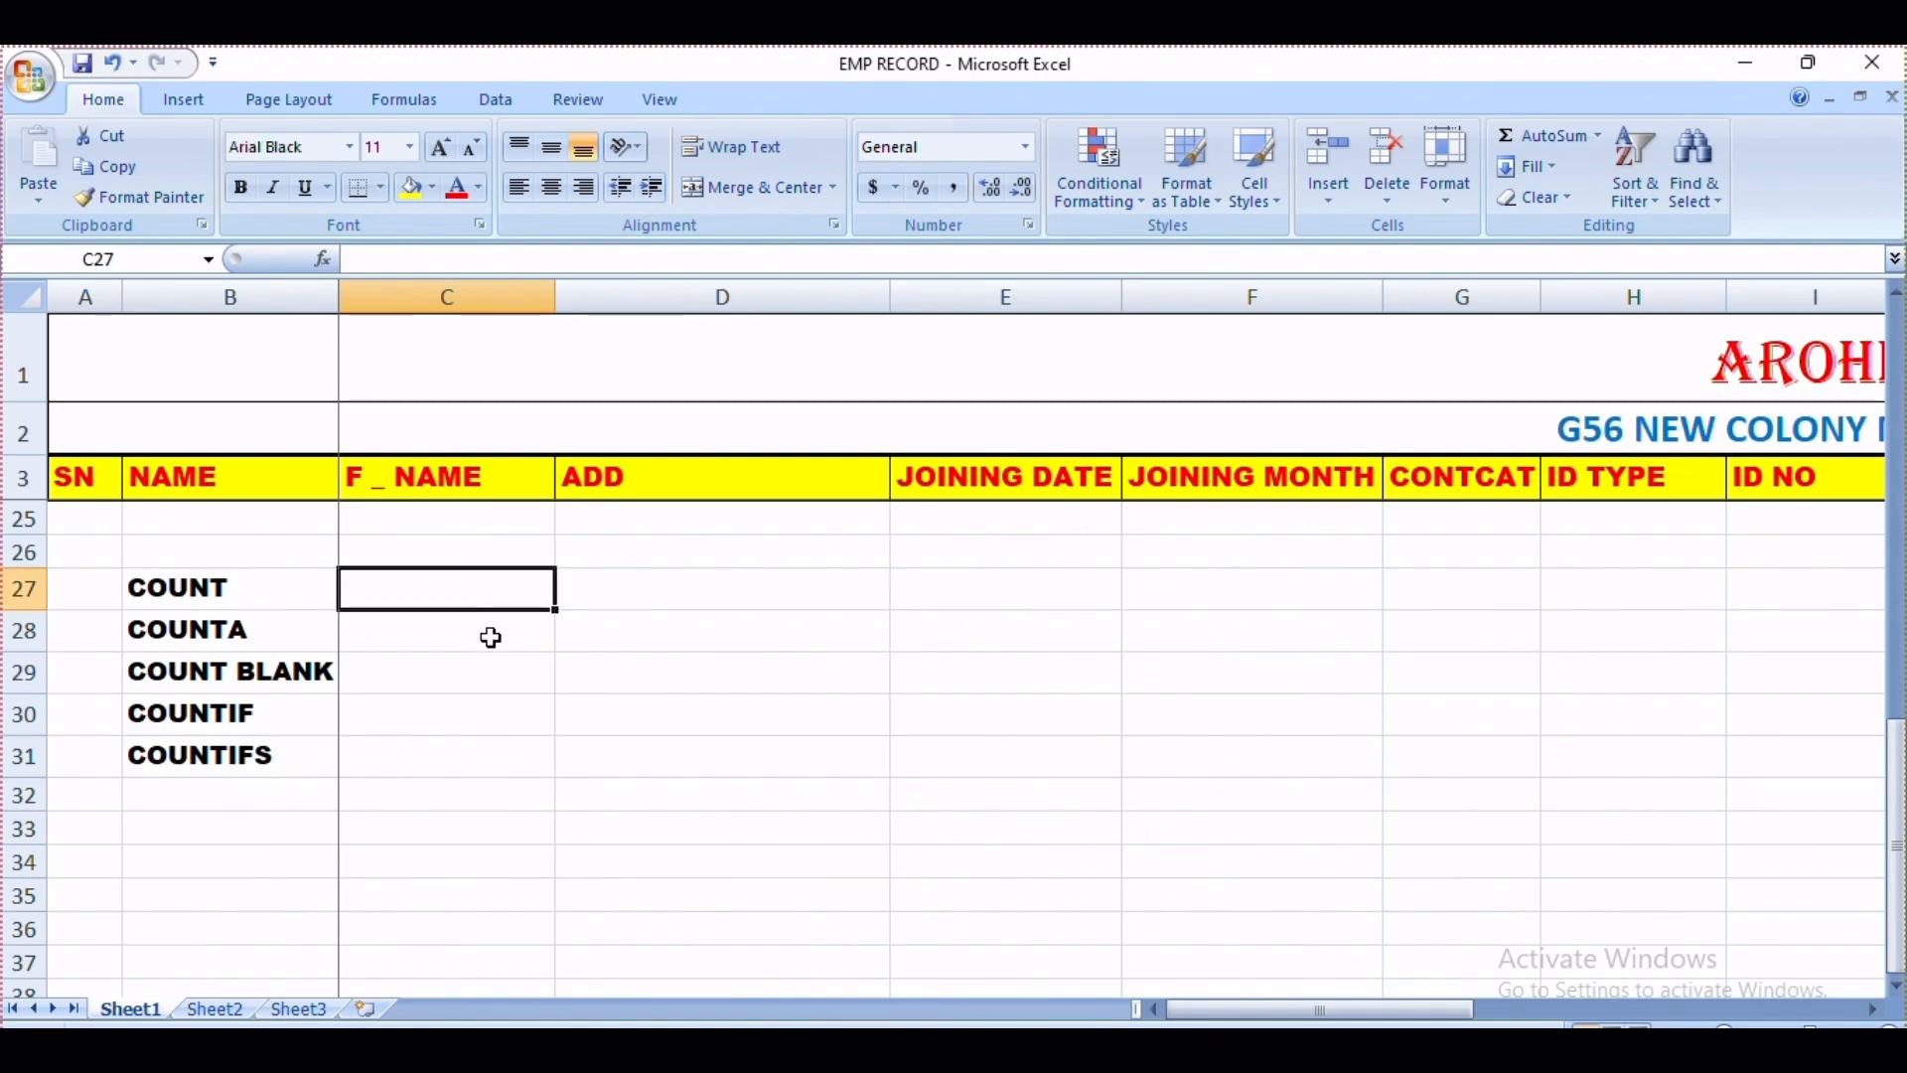
{"action": "scroll", "coordinate": [490, 636], "scroll_direction": "up", "scroll_amount": 5}
{"action": "scroll", "coordinate": [493, 641], "scroll_direction": "up", "scroll_amount": 2}
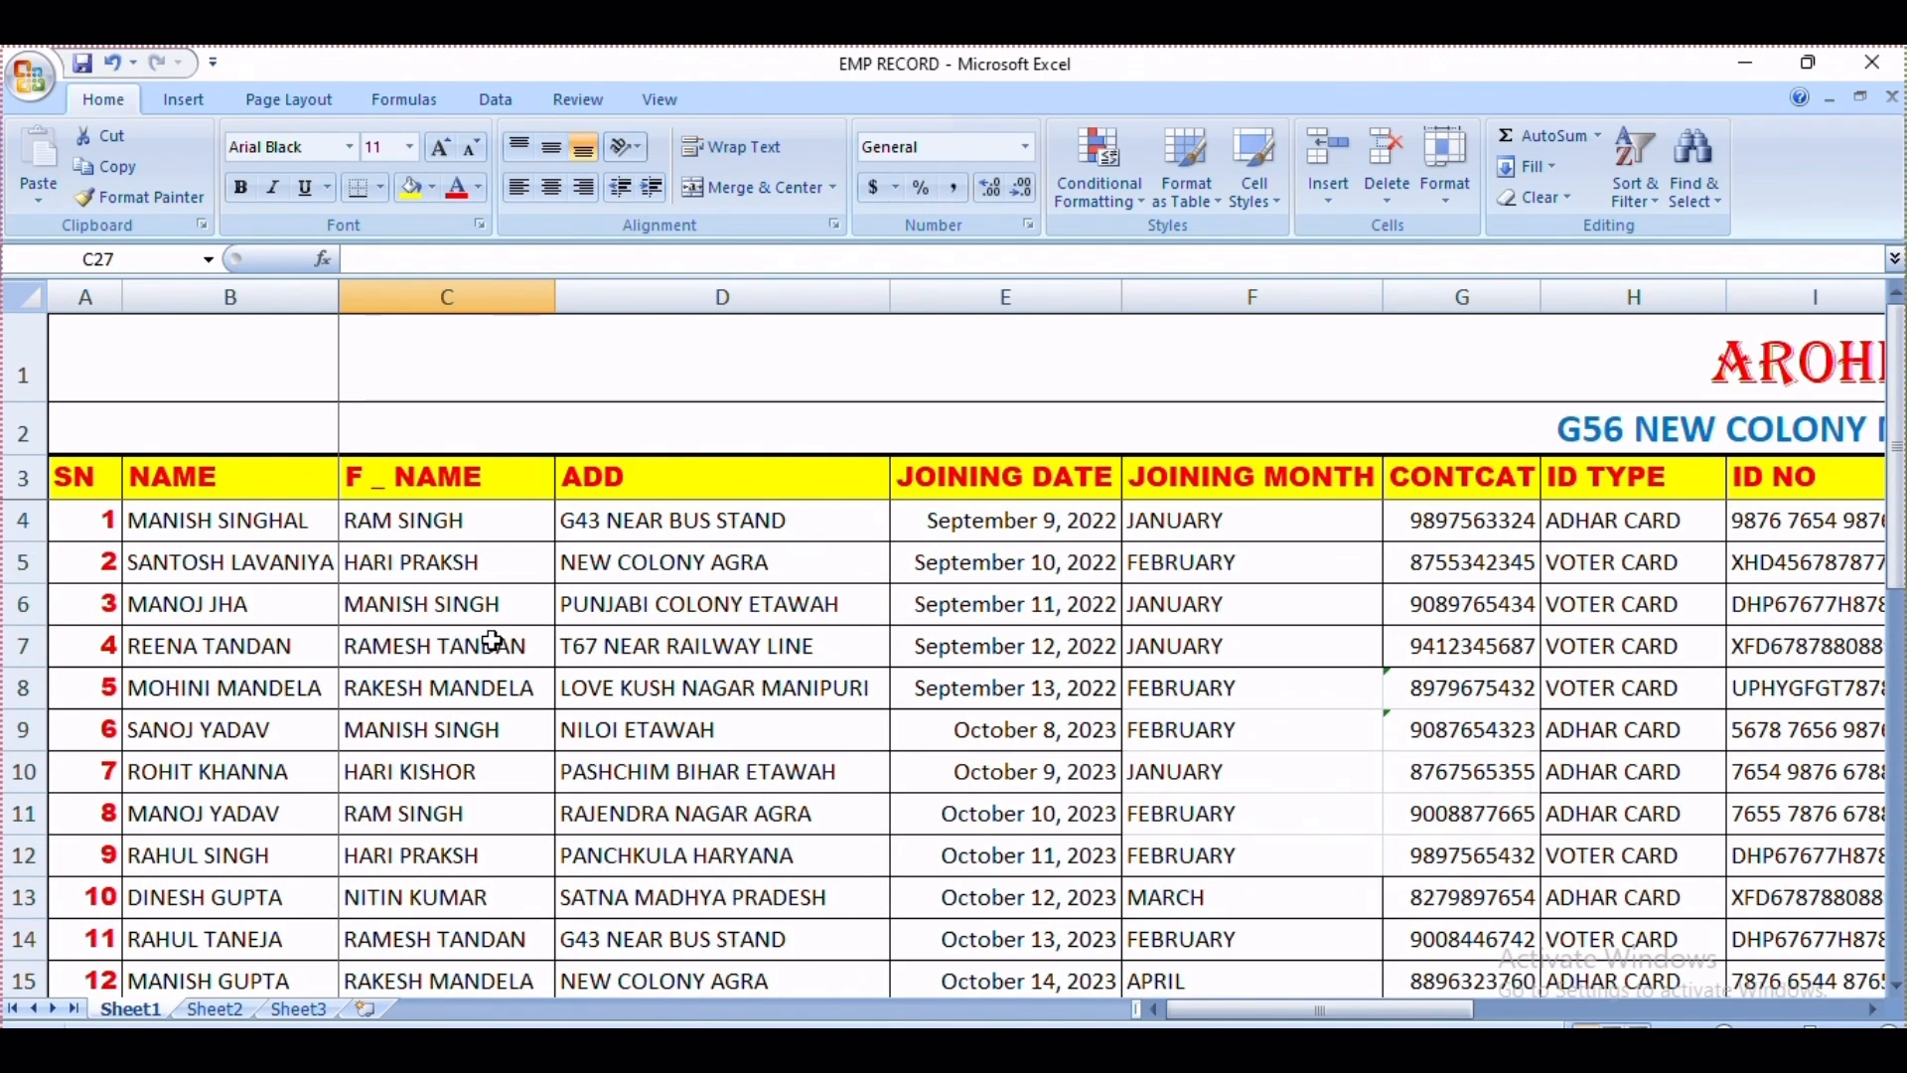
{"action": "scroll", "coordinate": [493, 641], "scroll_direction": "down", "scroll_amount": 1}
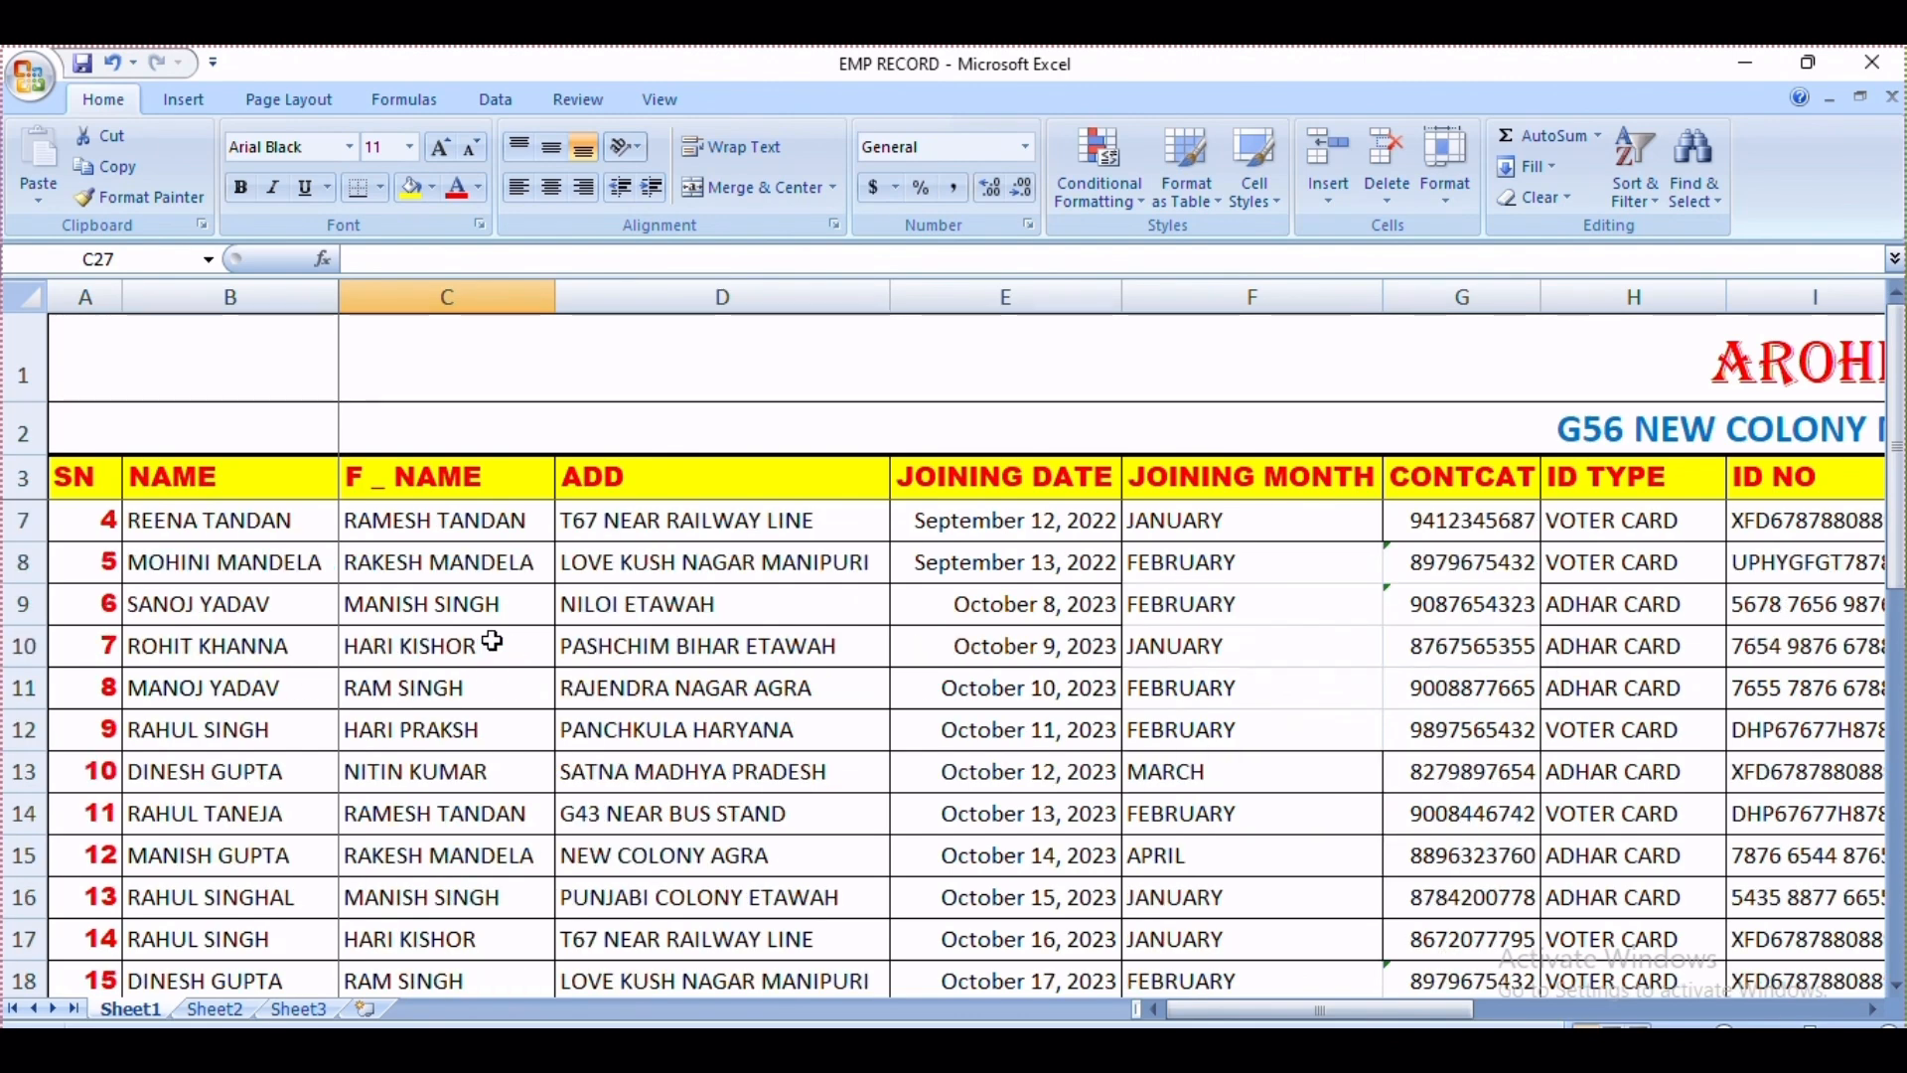
{"action": "scroll", "coordinate": [493, 642], "scroll_direction": "down", "scroll_amount": 4}
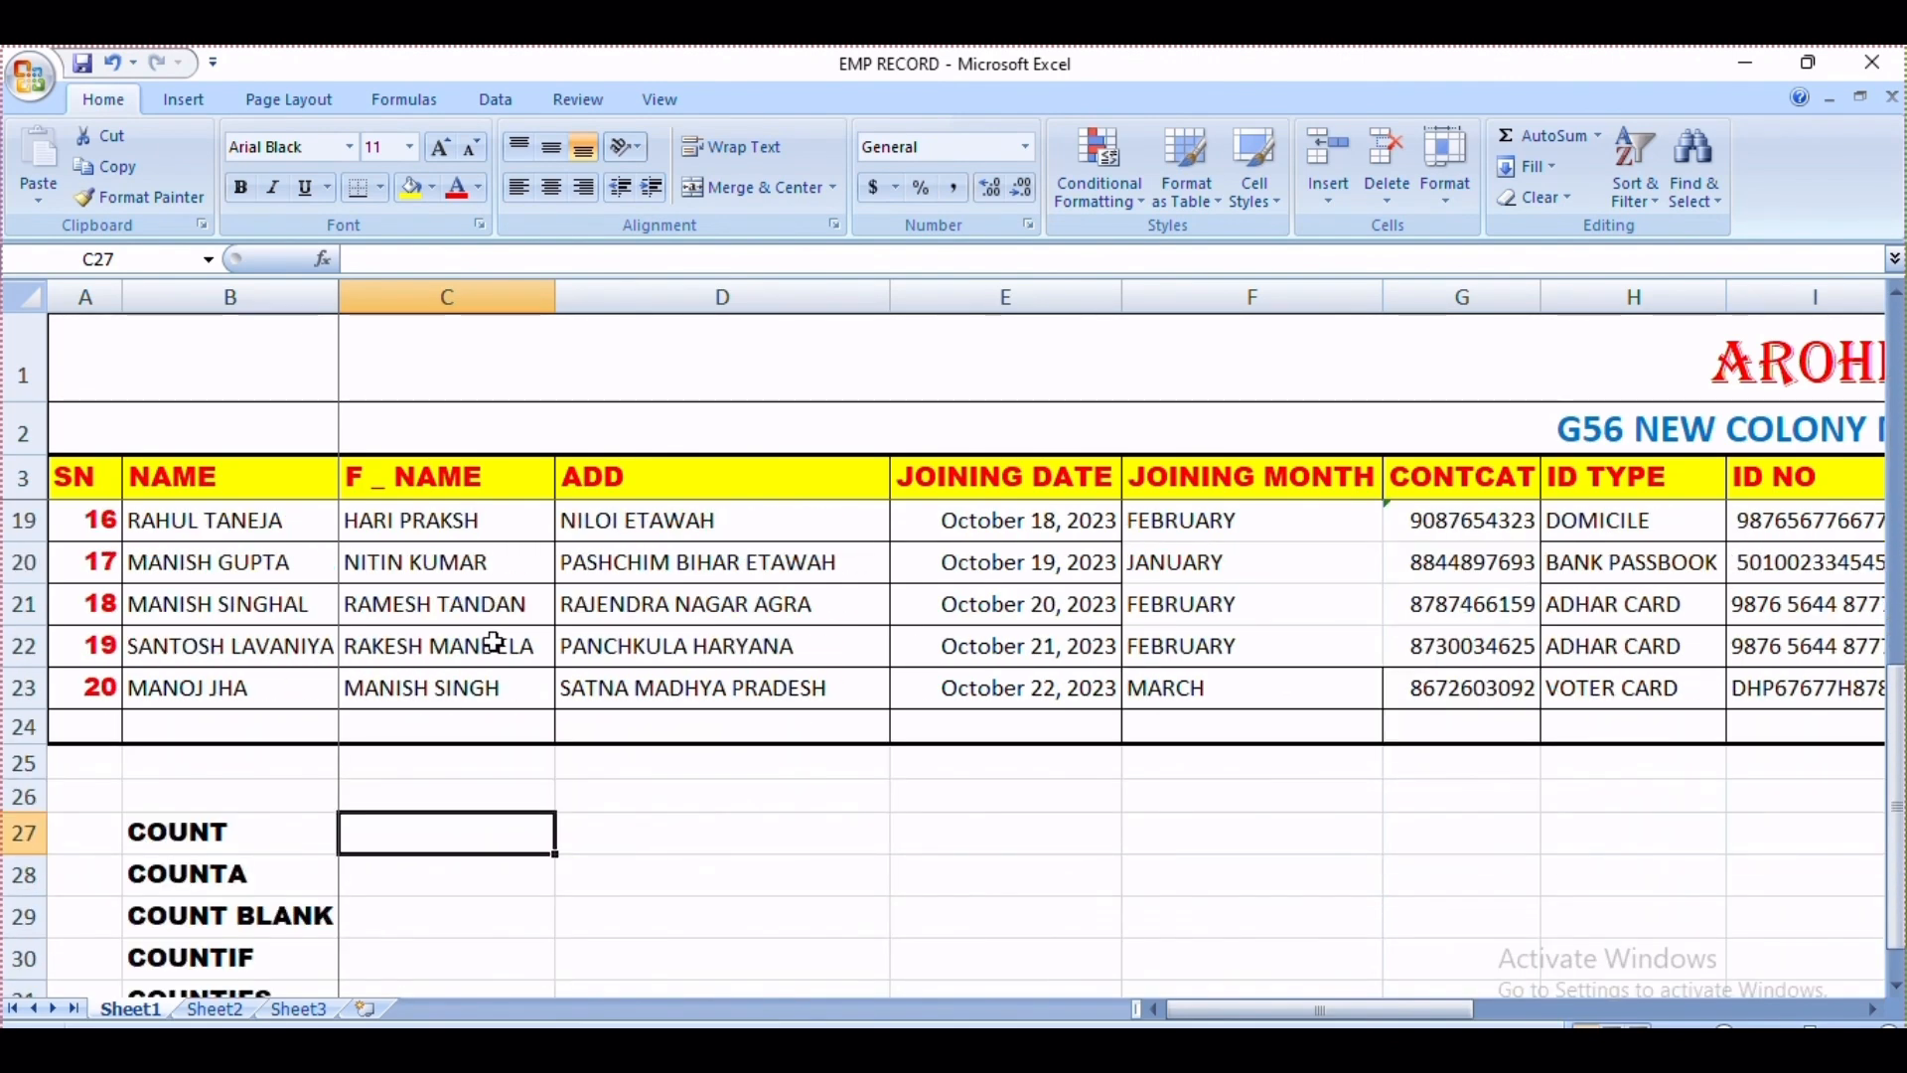
{"action": "scroll", "coordinate": [493, 644], "scroll_direction": "up", "scroll_amount": 5}
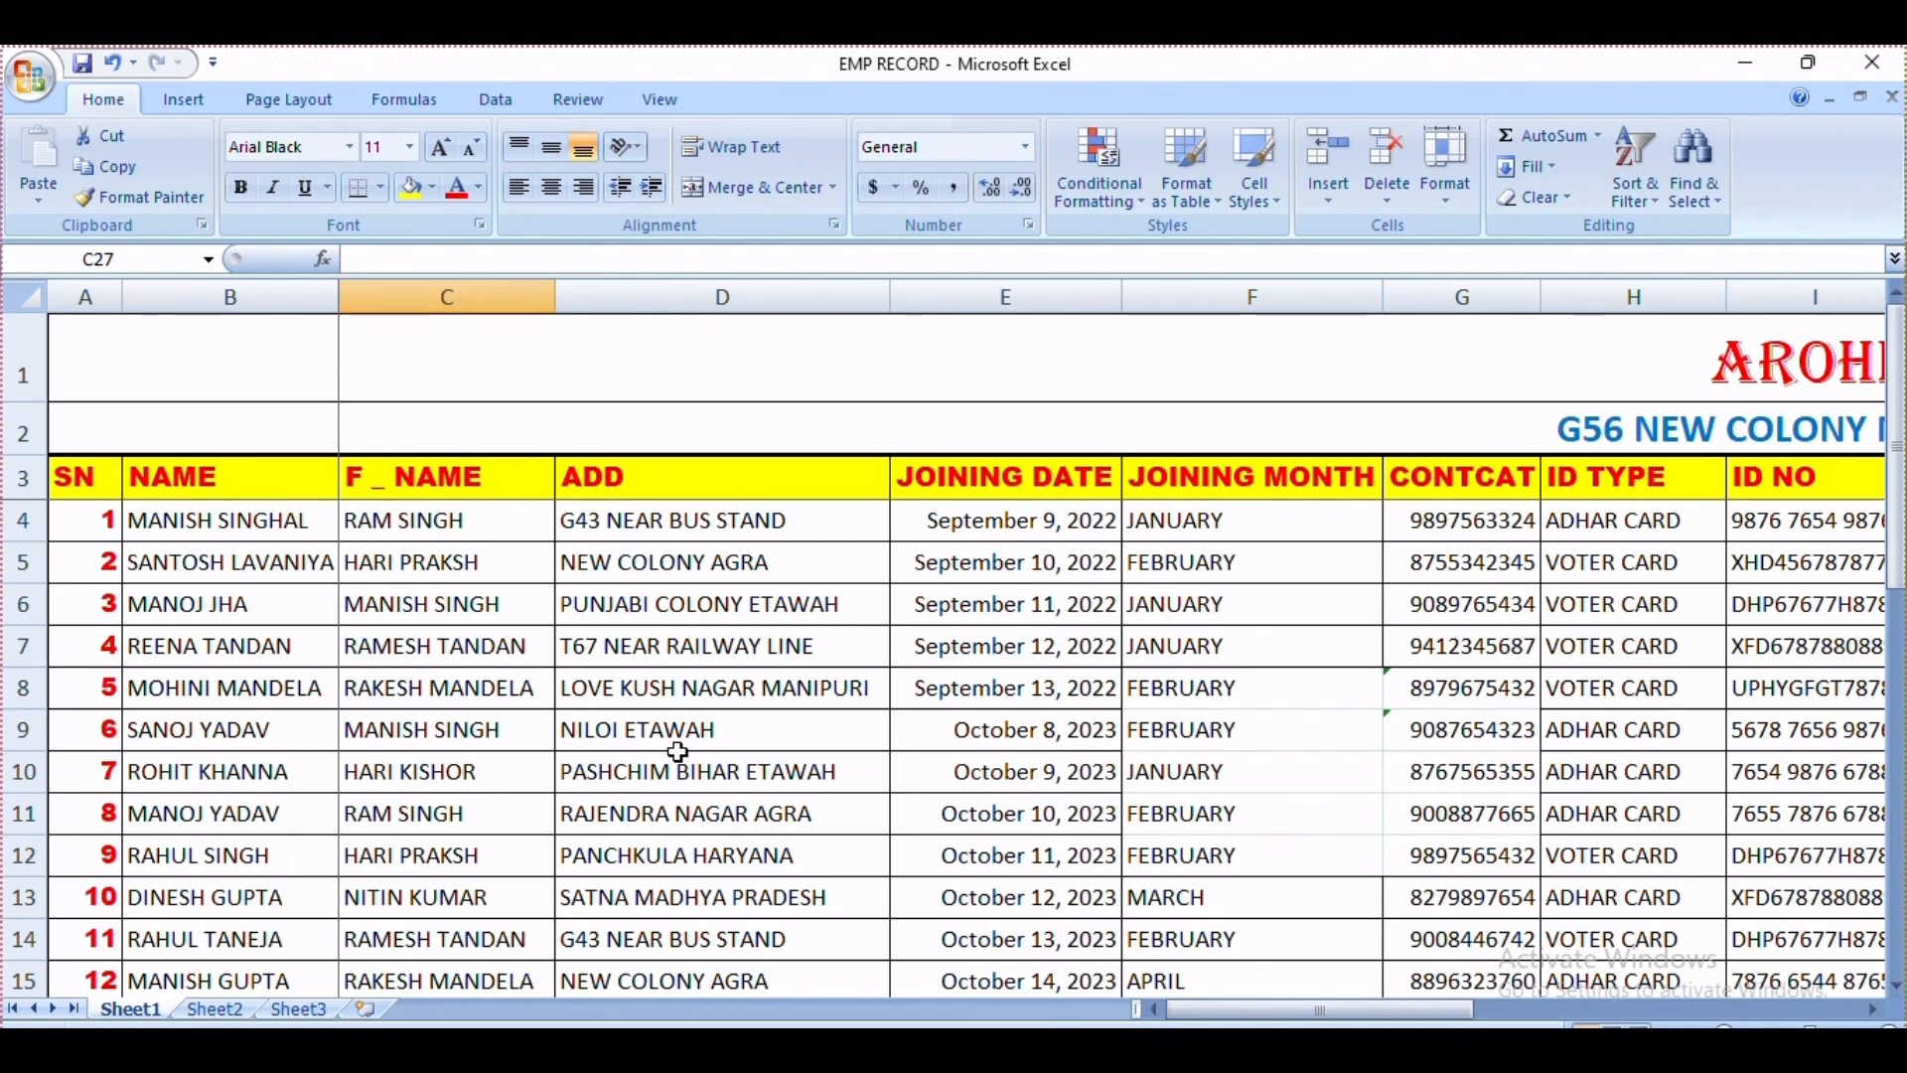
{"action": "scroll", "coordinate": [679, 752], "scroll_direction": "down", "scroll_amount": 5}
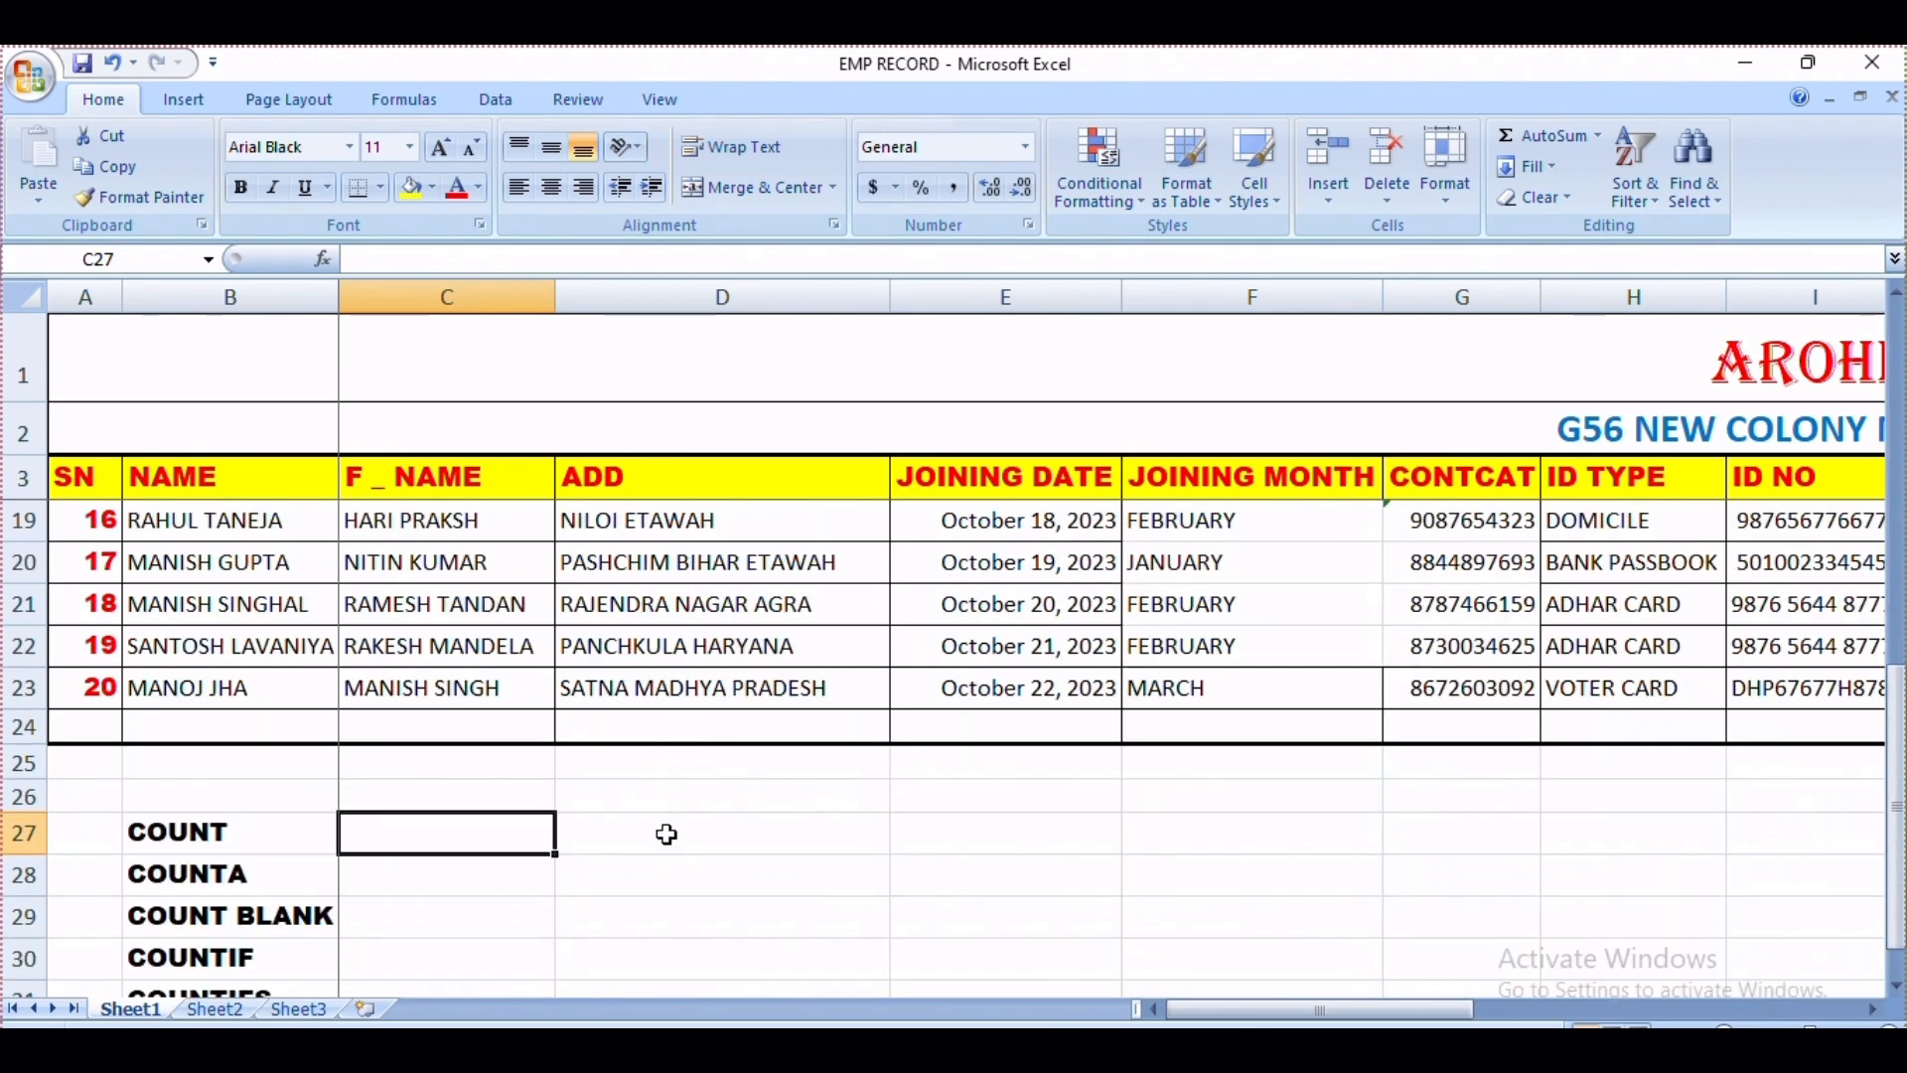
{"action": "type", "text": "="}
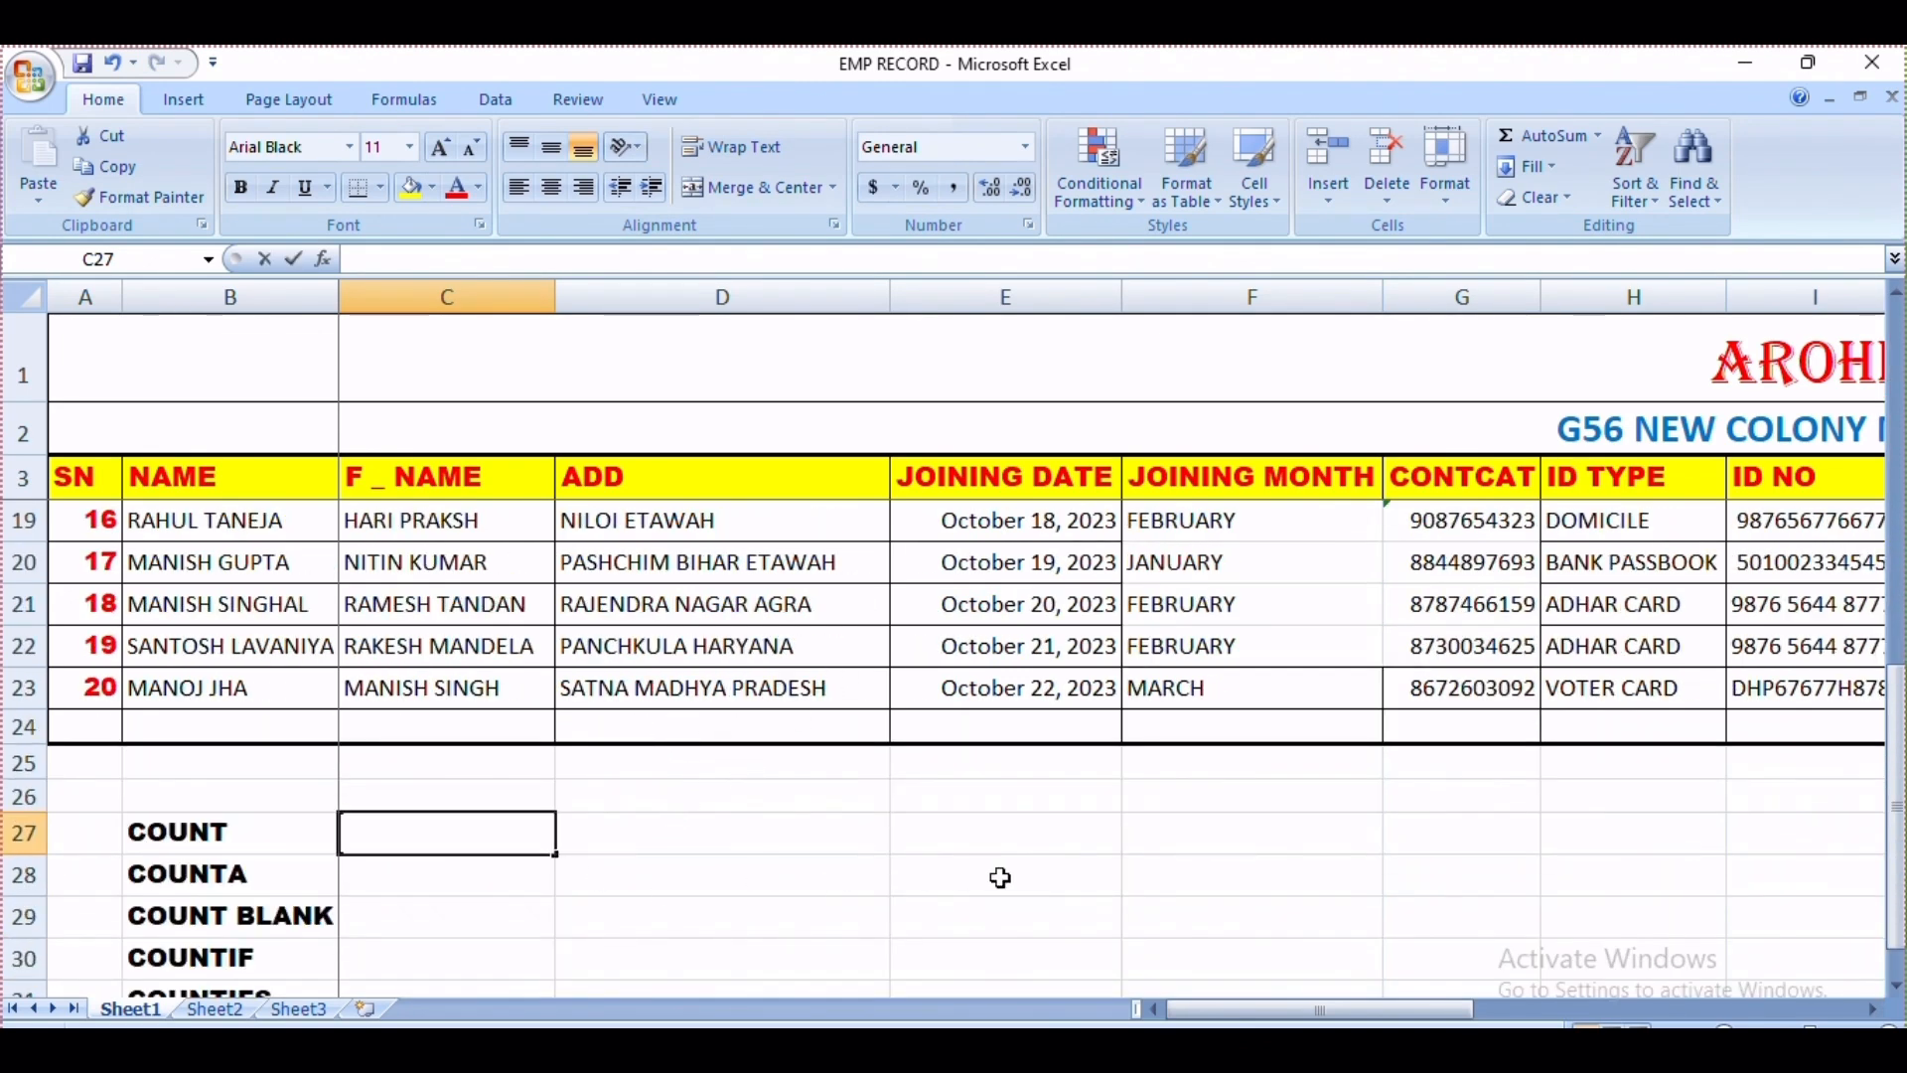
{"action": "type", "text": "COUNT("}
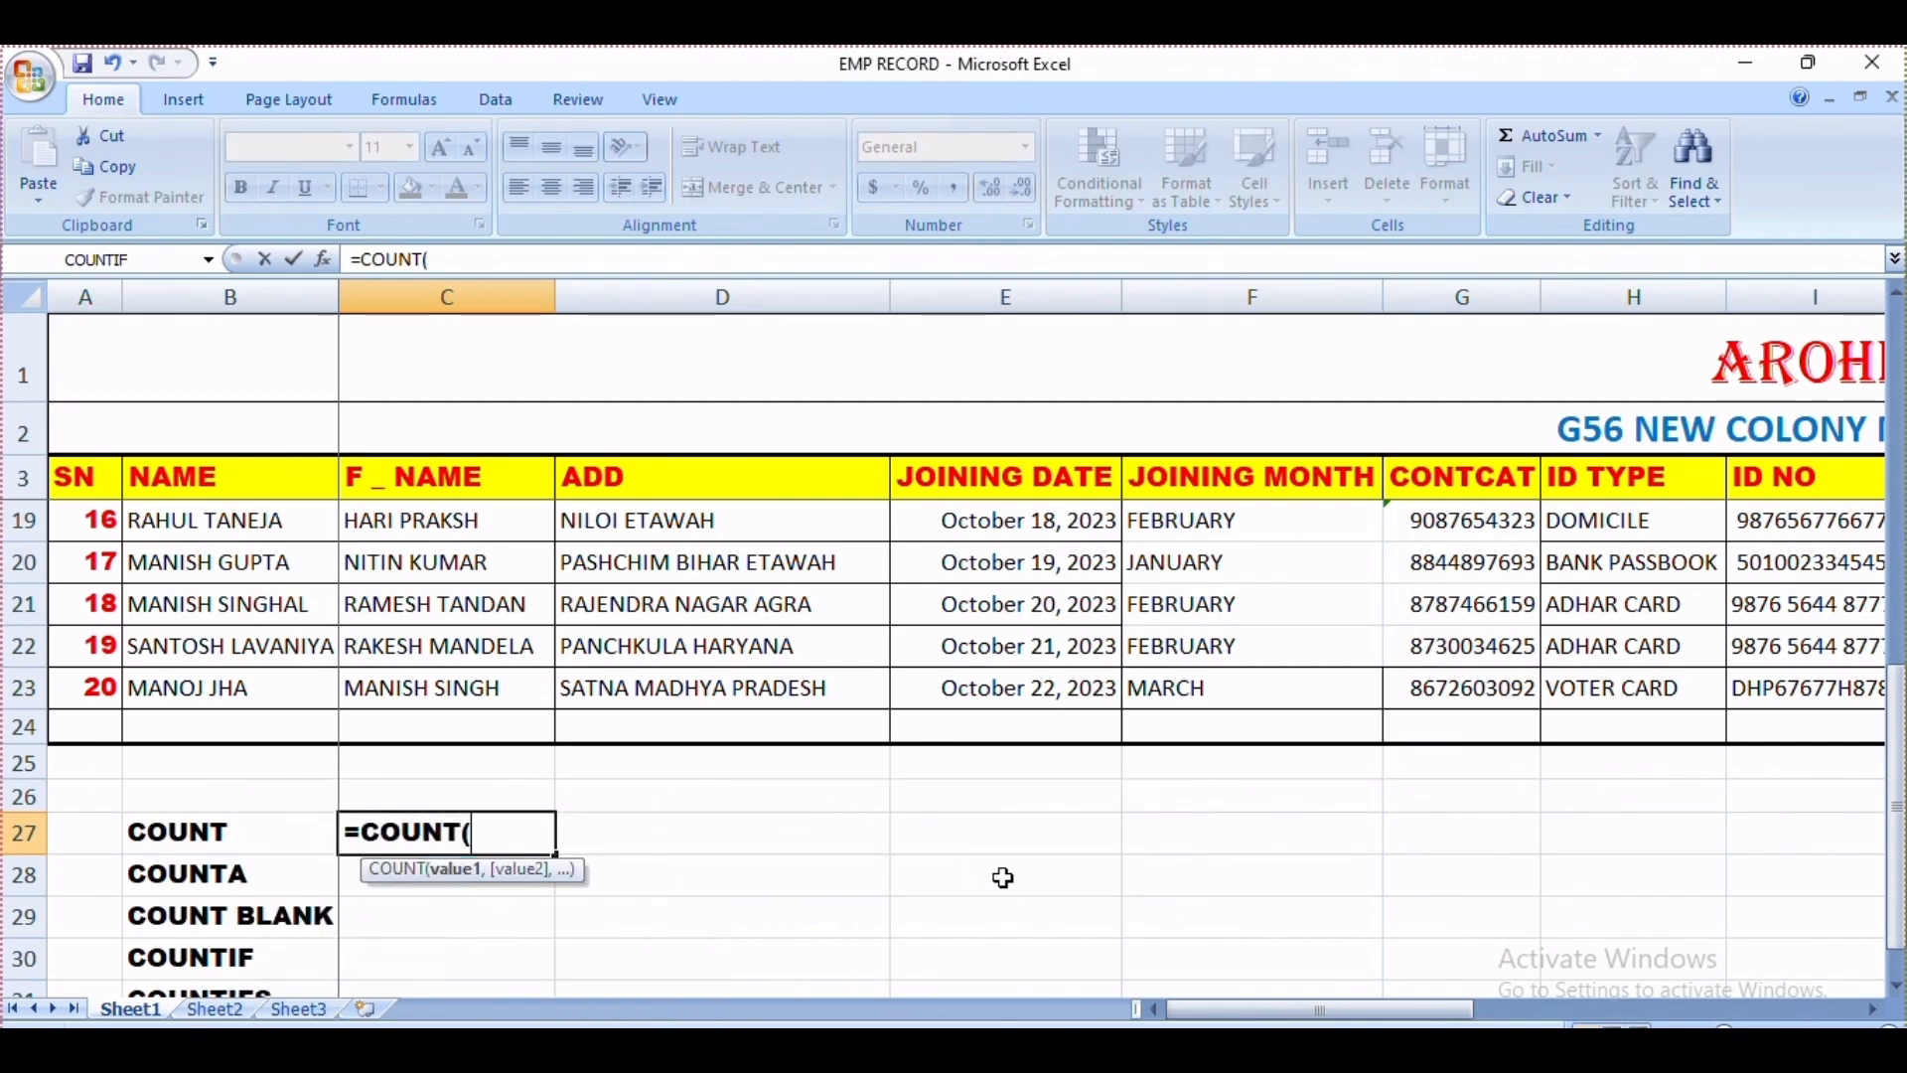
{"action": "scroll", "coordinate": [167, 536], "scroll_direction": "up", "scroll_amount": 5}
{"action": "left_click_drag", "start_coordinate": [104, 523], "coordinate": [112, 946]}
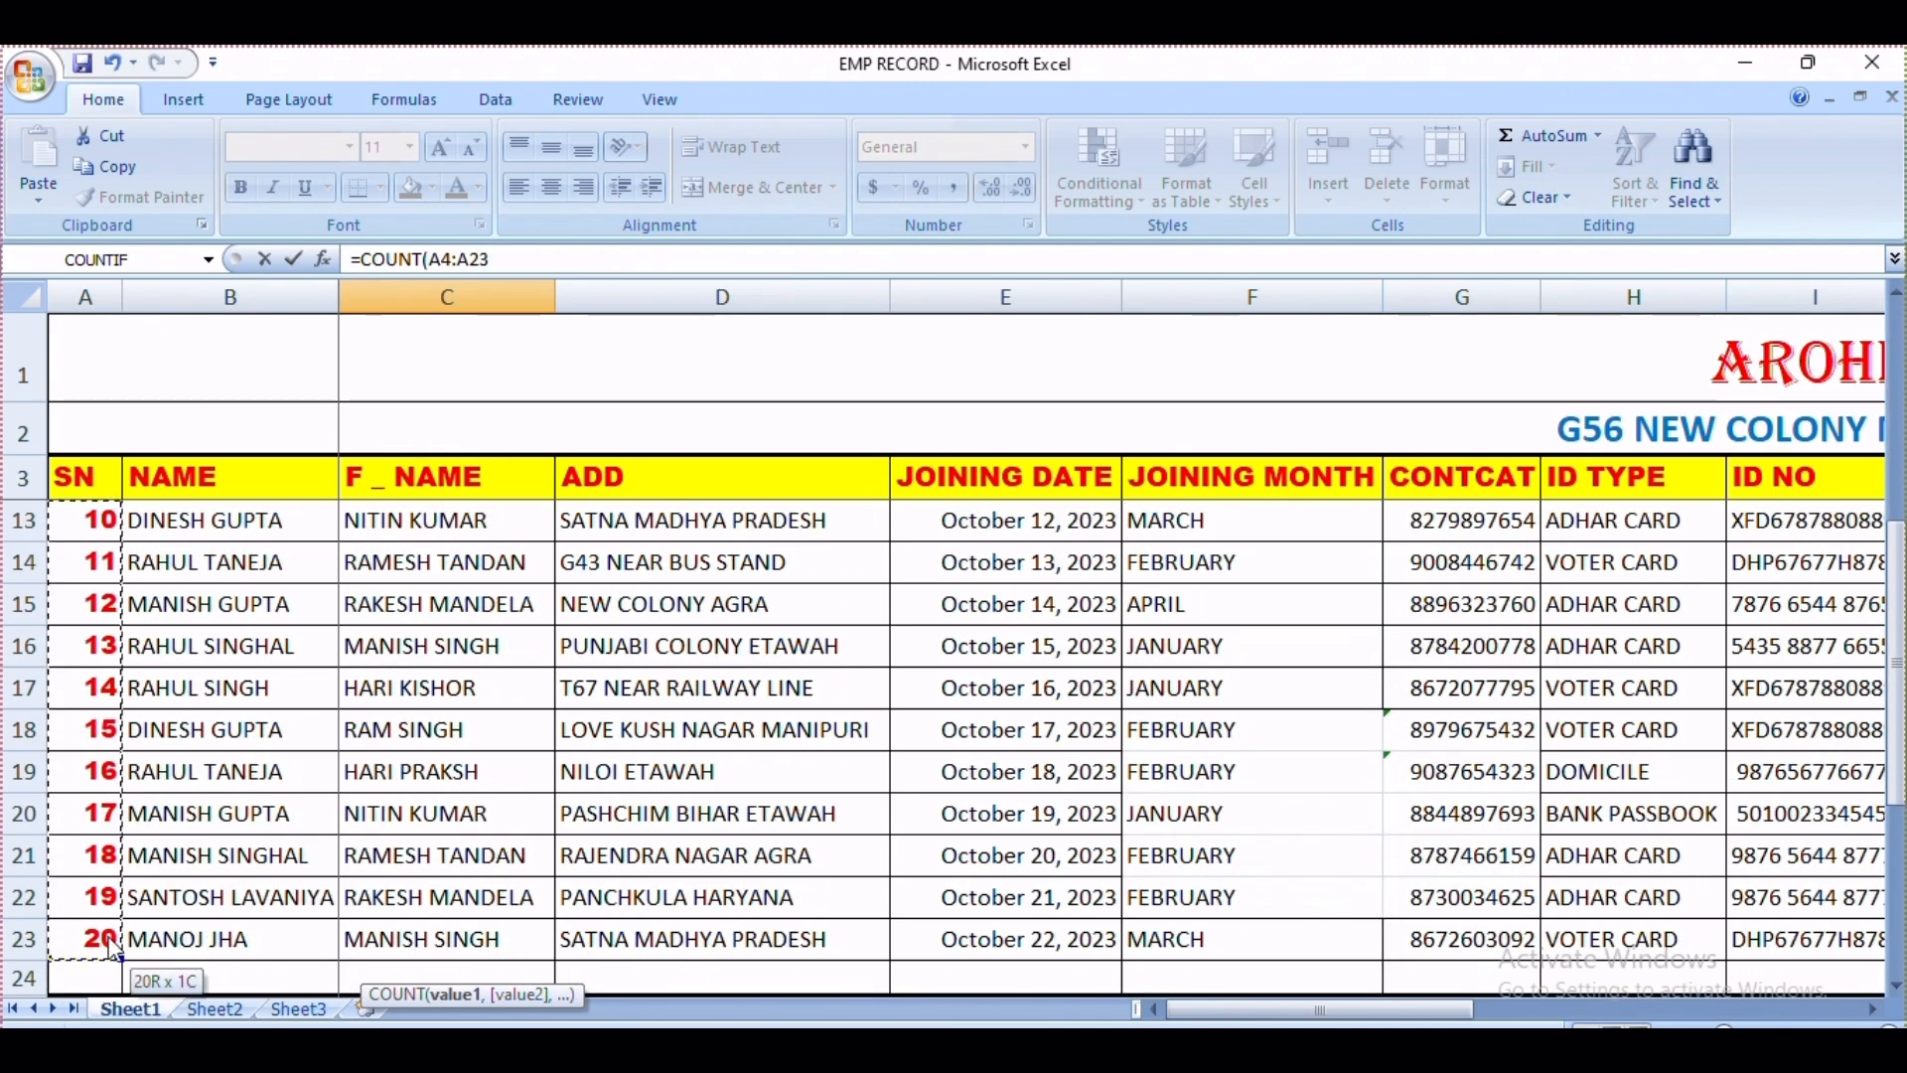
{"action": "type", "text": ")"}
{"action": "key", "text": "Return"}
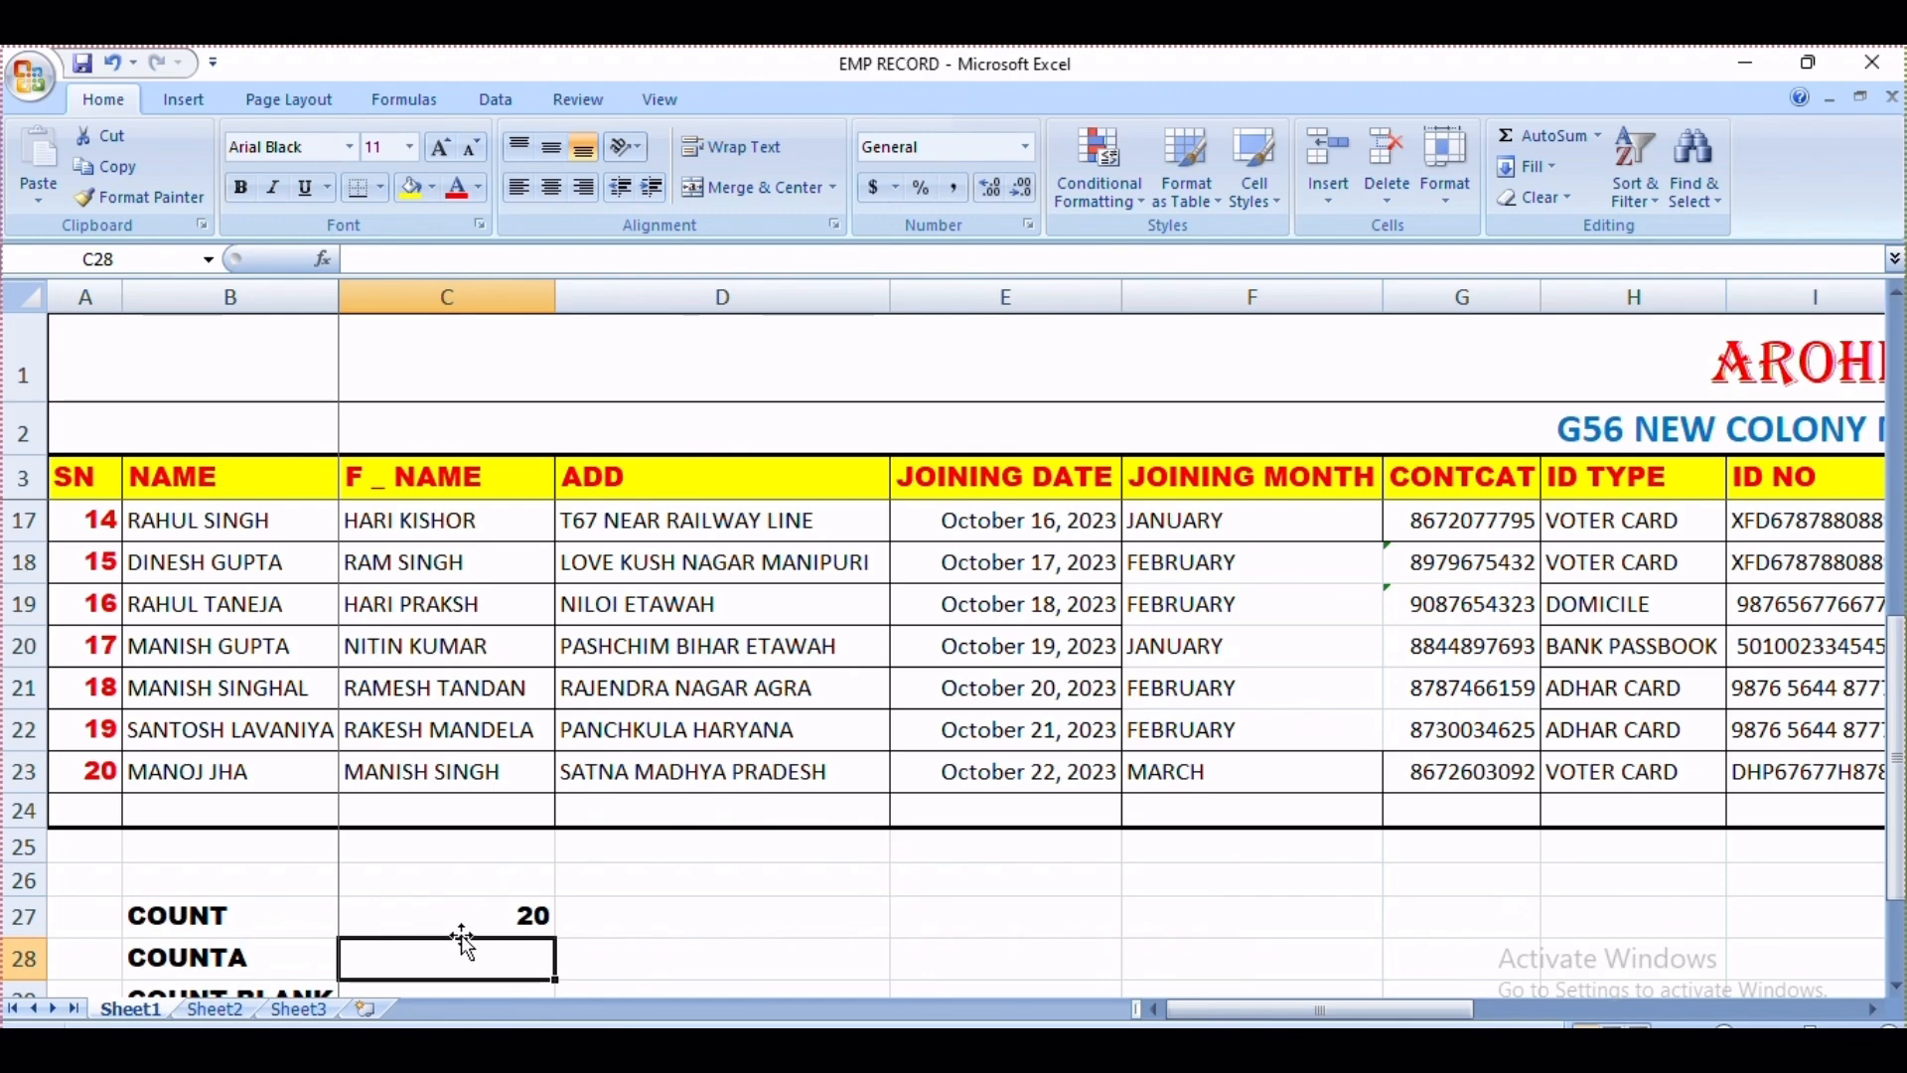
Step: Review the COUNT formula in C27 and compare its result with the serial numbers in the SN column
{"action": "left_click", "coordinate": [461, 915]}
{"action": "scroll", "coordinate": [463, 916], "scroll_direction": "down", "scroll_amount": 1}
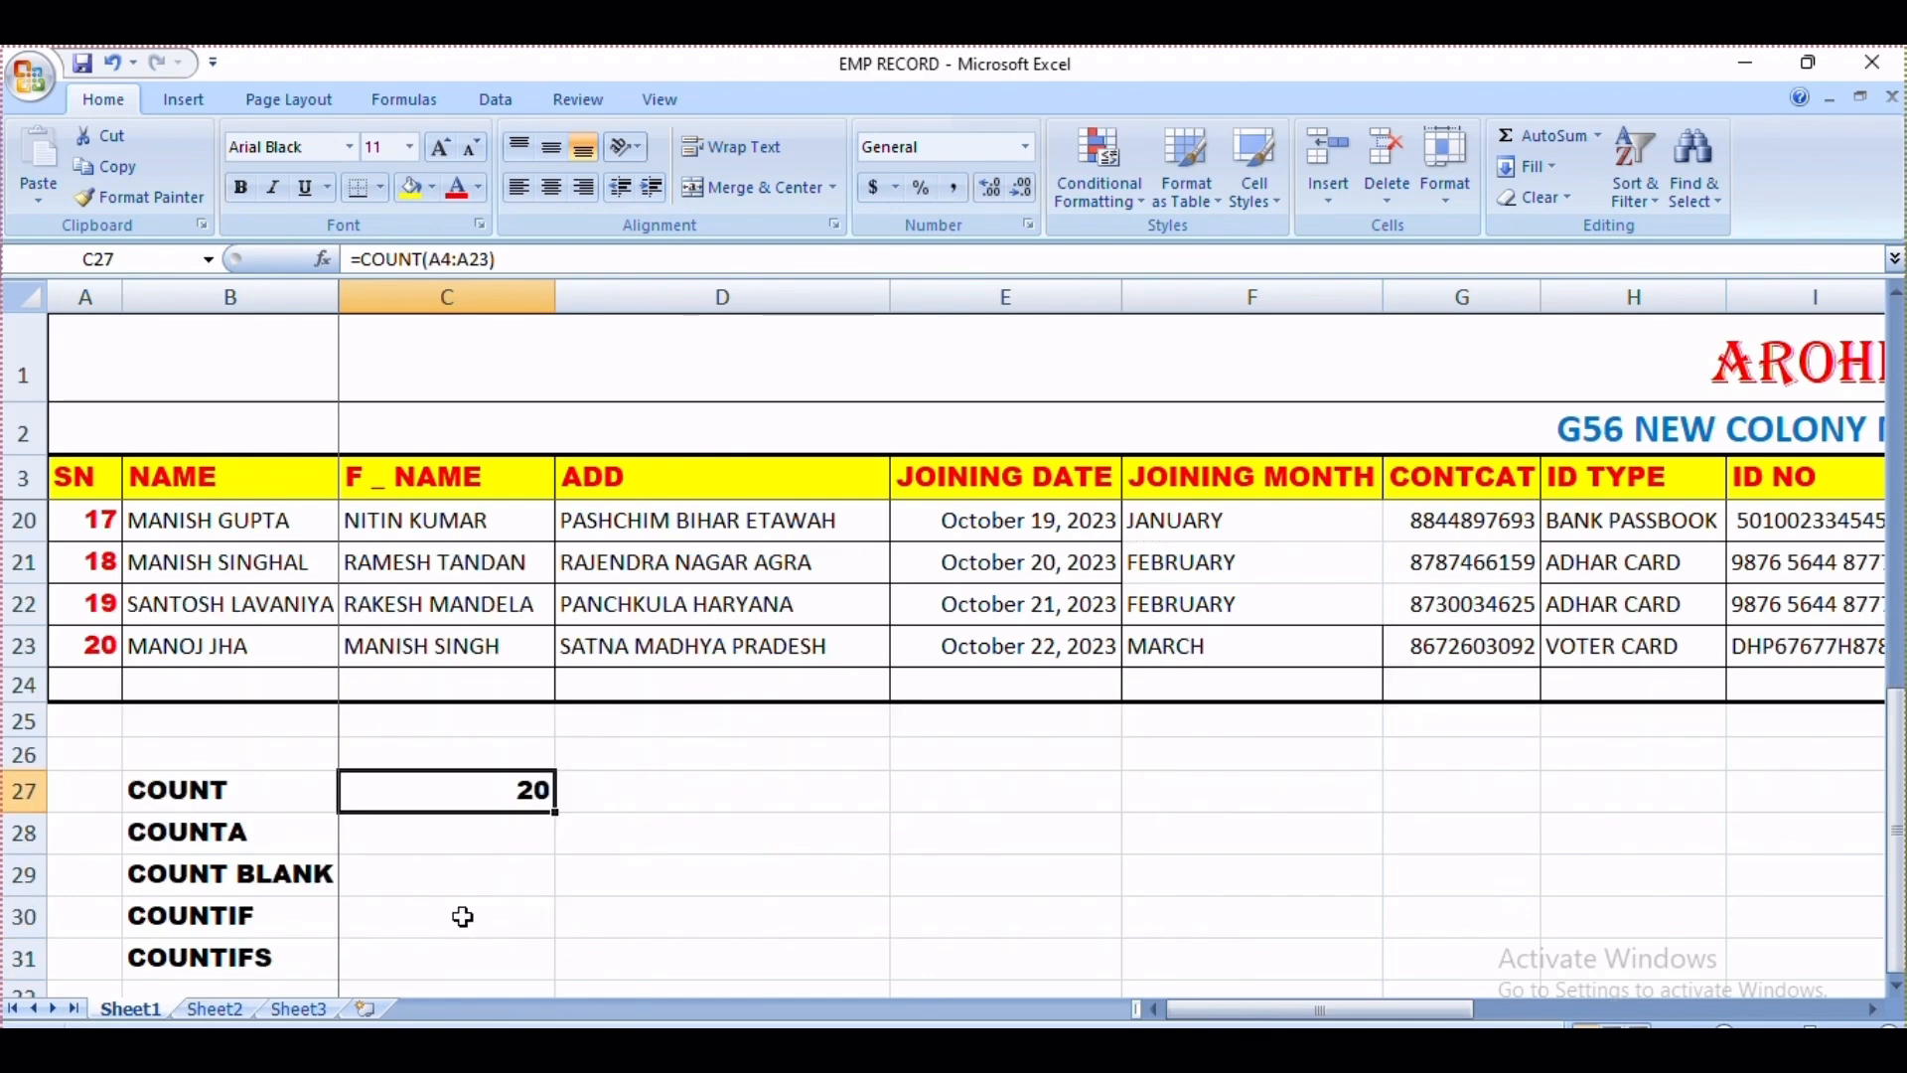
{"action": "scroll", "coordinate": [463, 916], "scroll_direction": "up", "scroll_amount": 5}
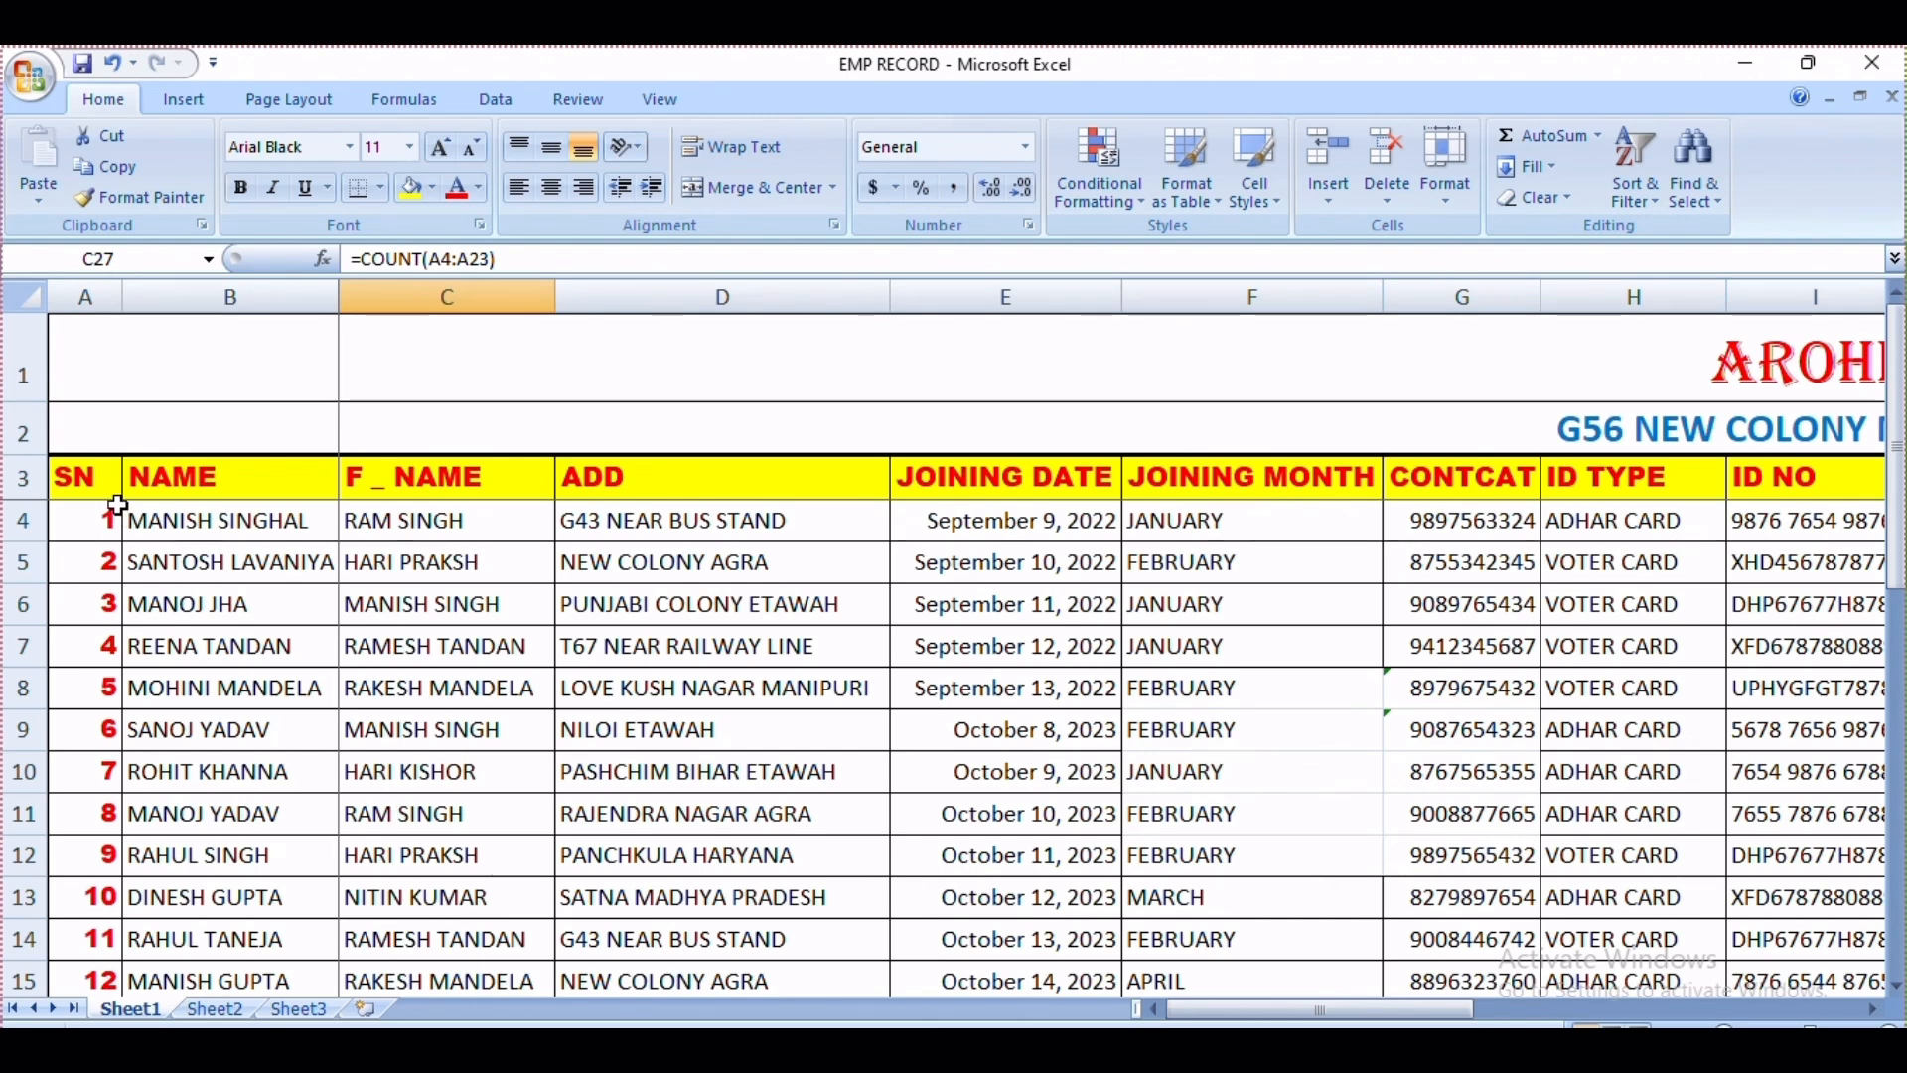
{"action": "scroll", "coordinate": [491, 761], "scroll_direction": "down", "scroll_amount": 1}
{"action": "scroll", "coordinate": [491, 761], "scroll_direction": "down", "scroll_amount": 5}
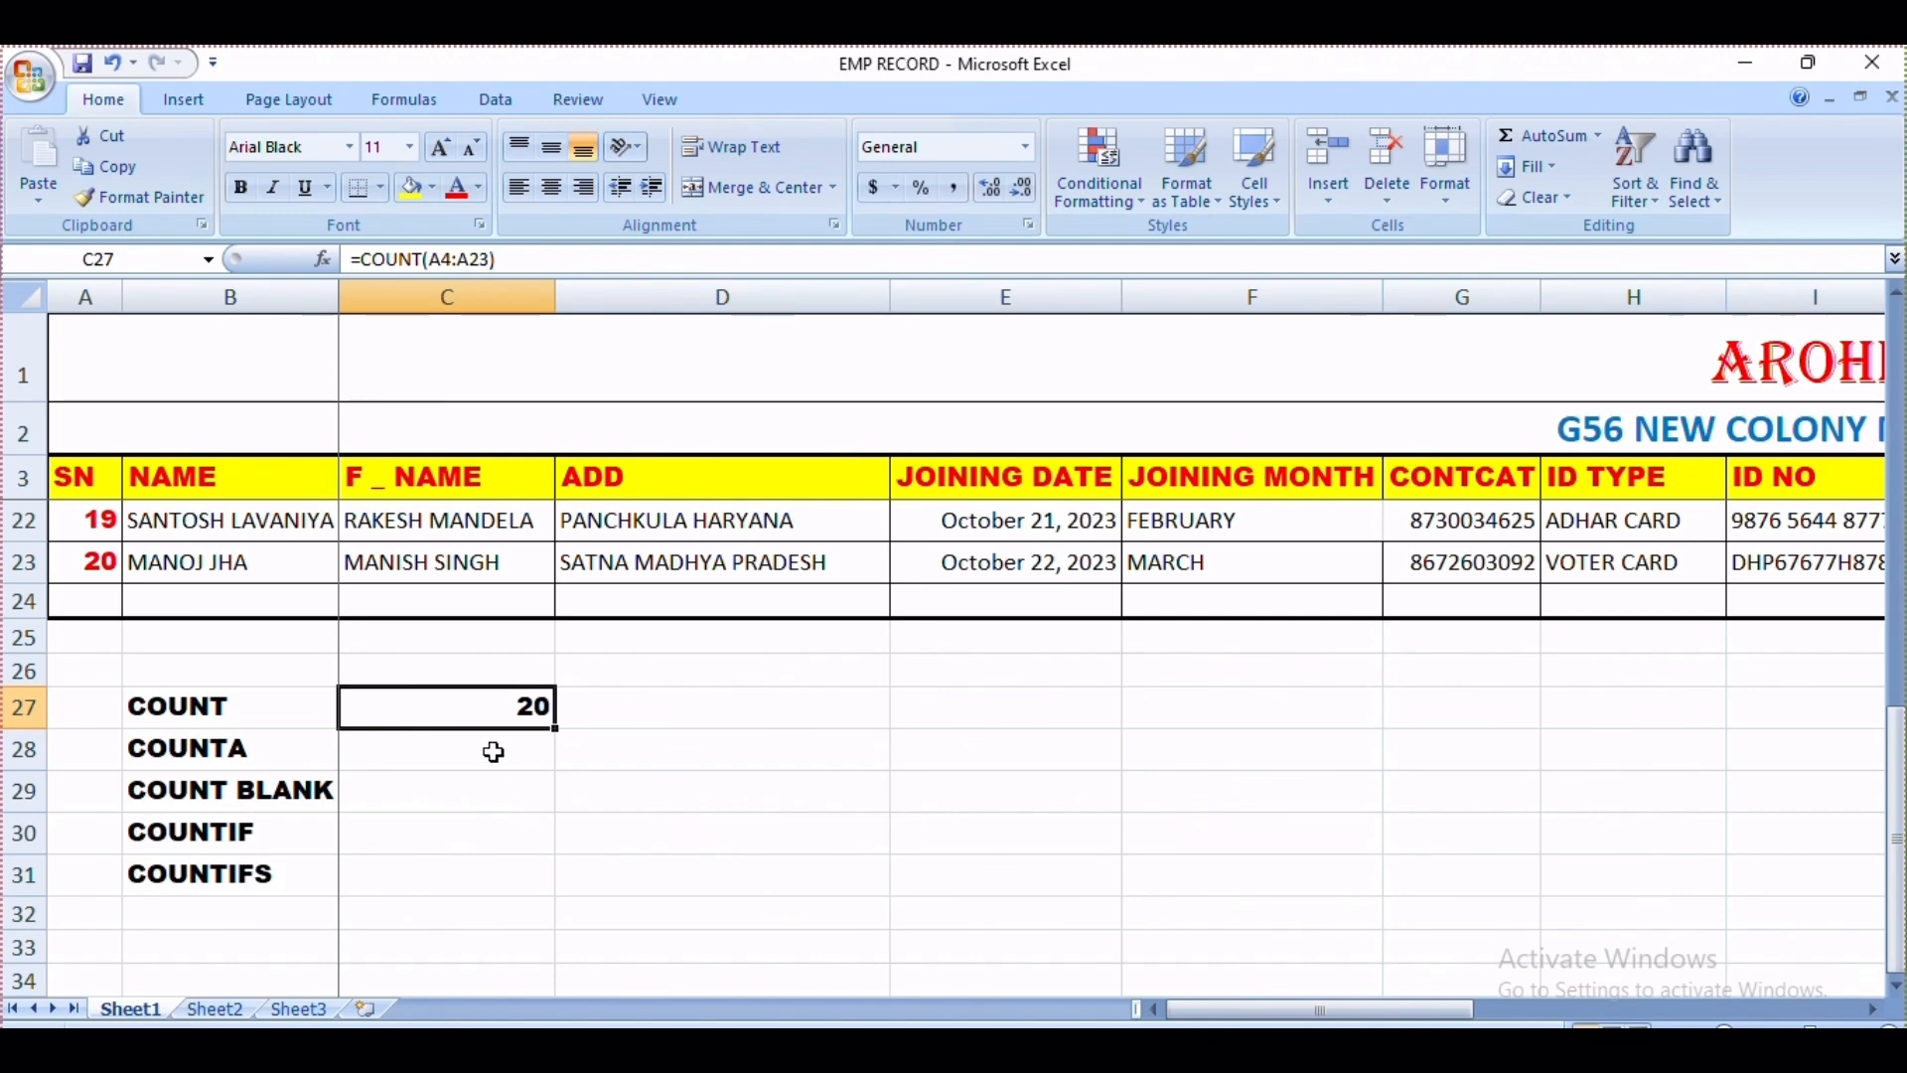
{"action": "scroll", "coordinate": [493, 754], "scroll_direction": "up", "scroll_amount": 1}
{"action": "left_click", "coordinate": [396, 790]}
{"action": "left_click", "coordinate": [424, 870]}
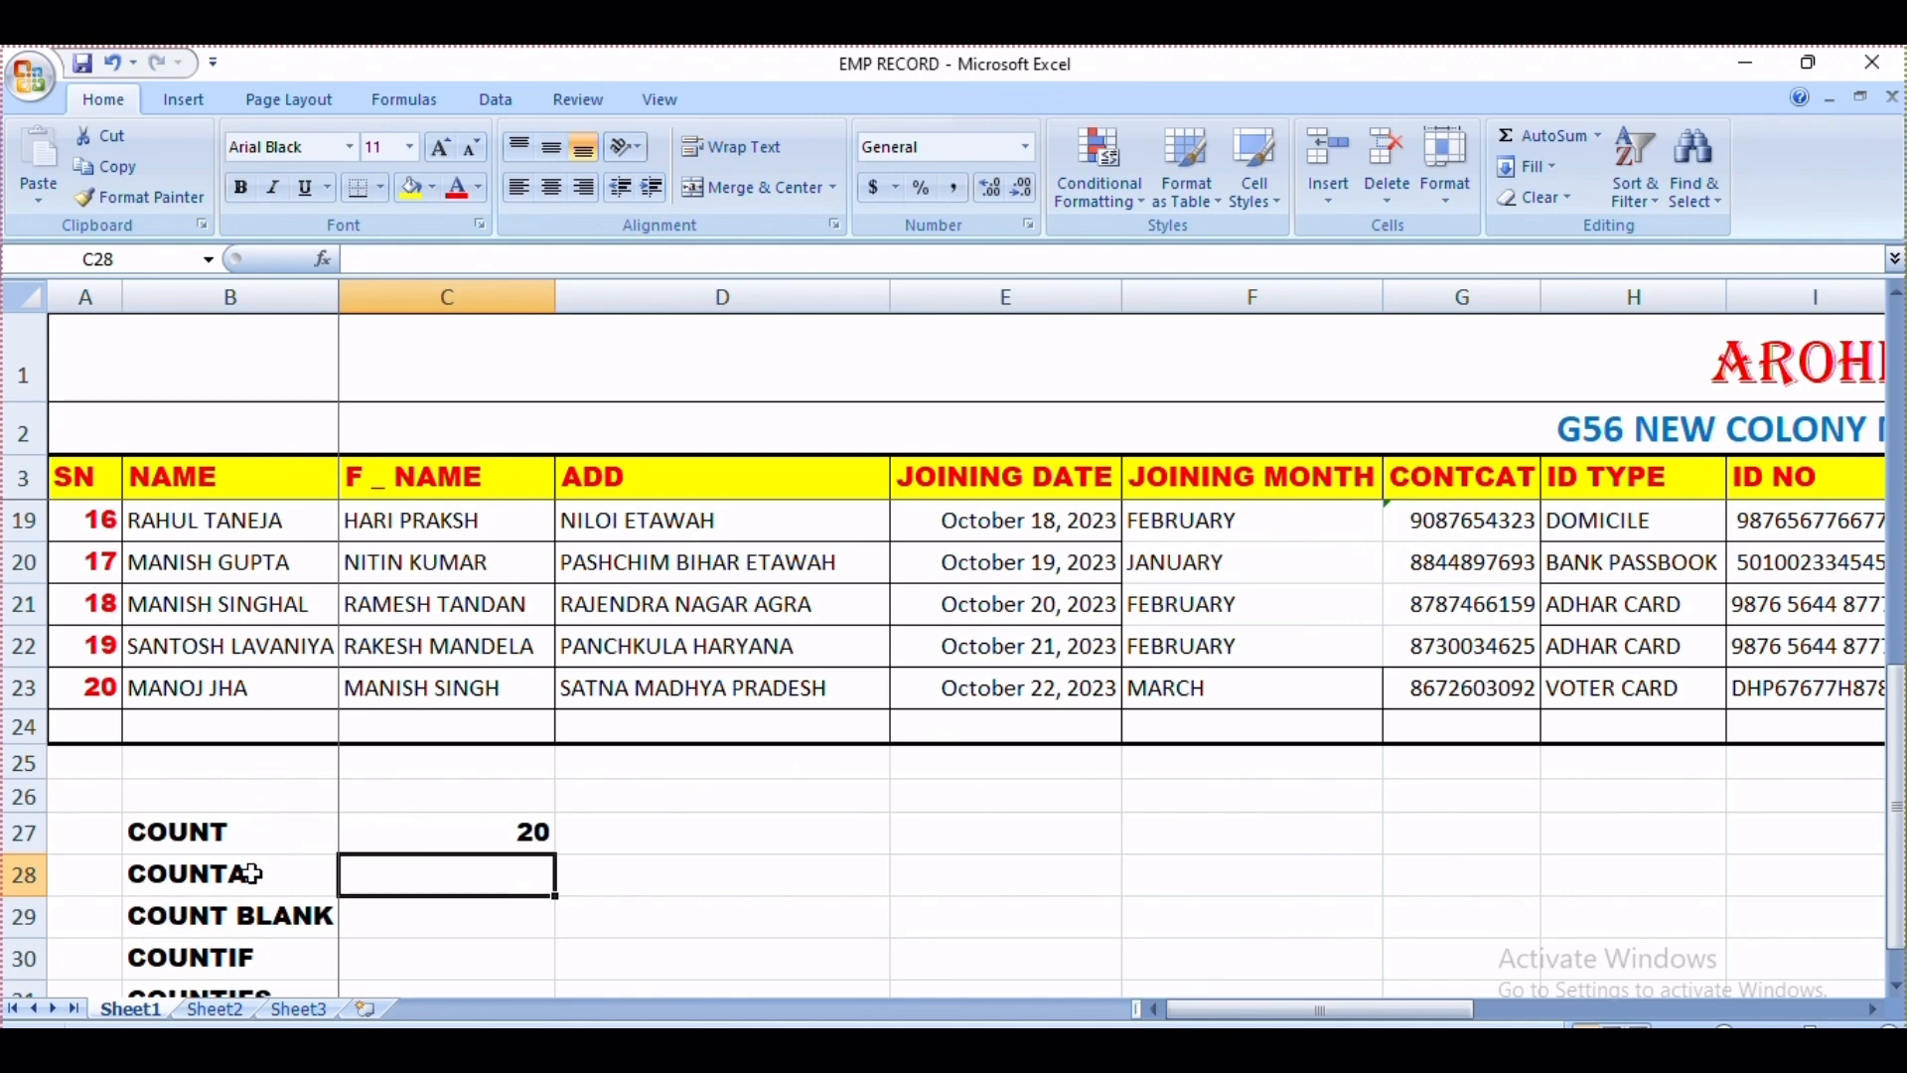
Step: Replace the serial numbers in cells A8, A13 and A17 of the SN column with the text NA
{"action": "scroll", "coordinate": [252, 874], "scroll_direction": "up", "scroll_amount": 5}
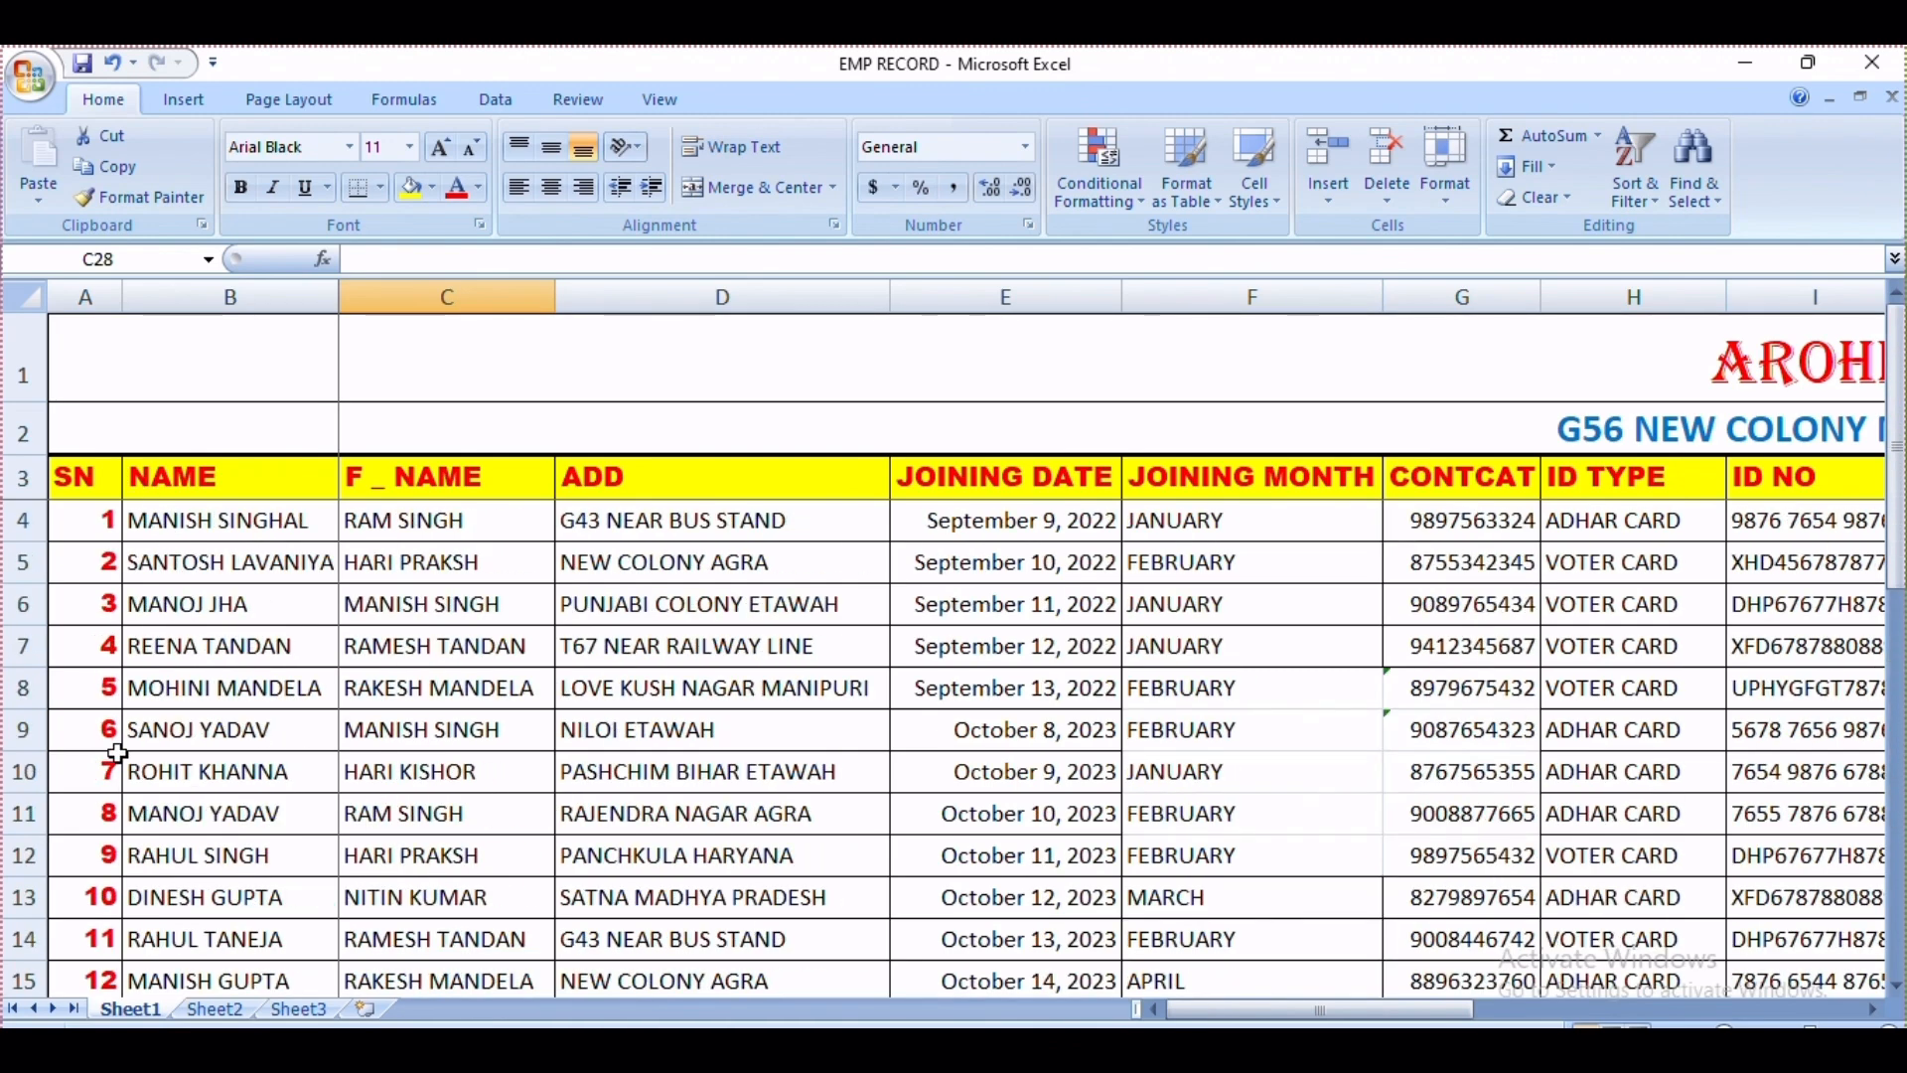
{"action": "left_click", "coordinate": [97, 690]}
{"action": "type", "text": "NA"}
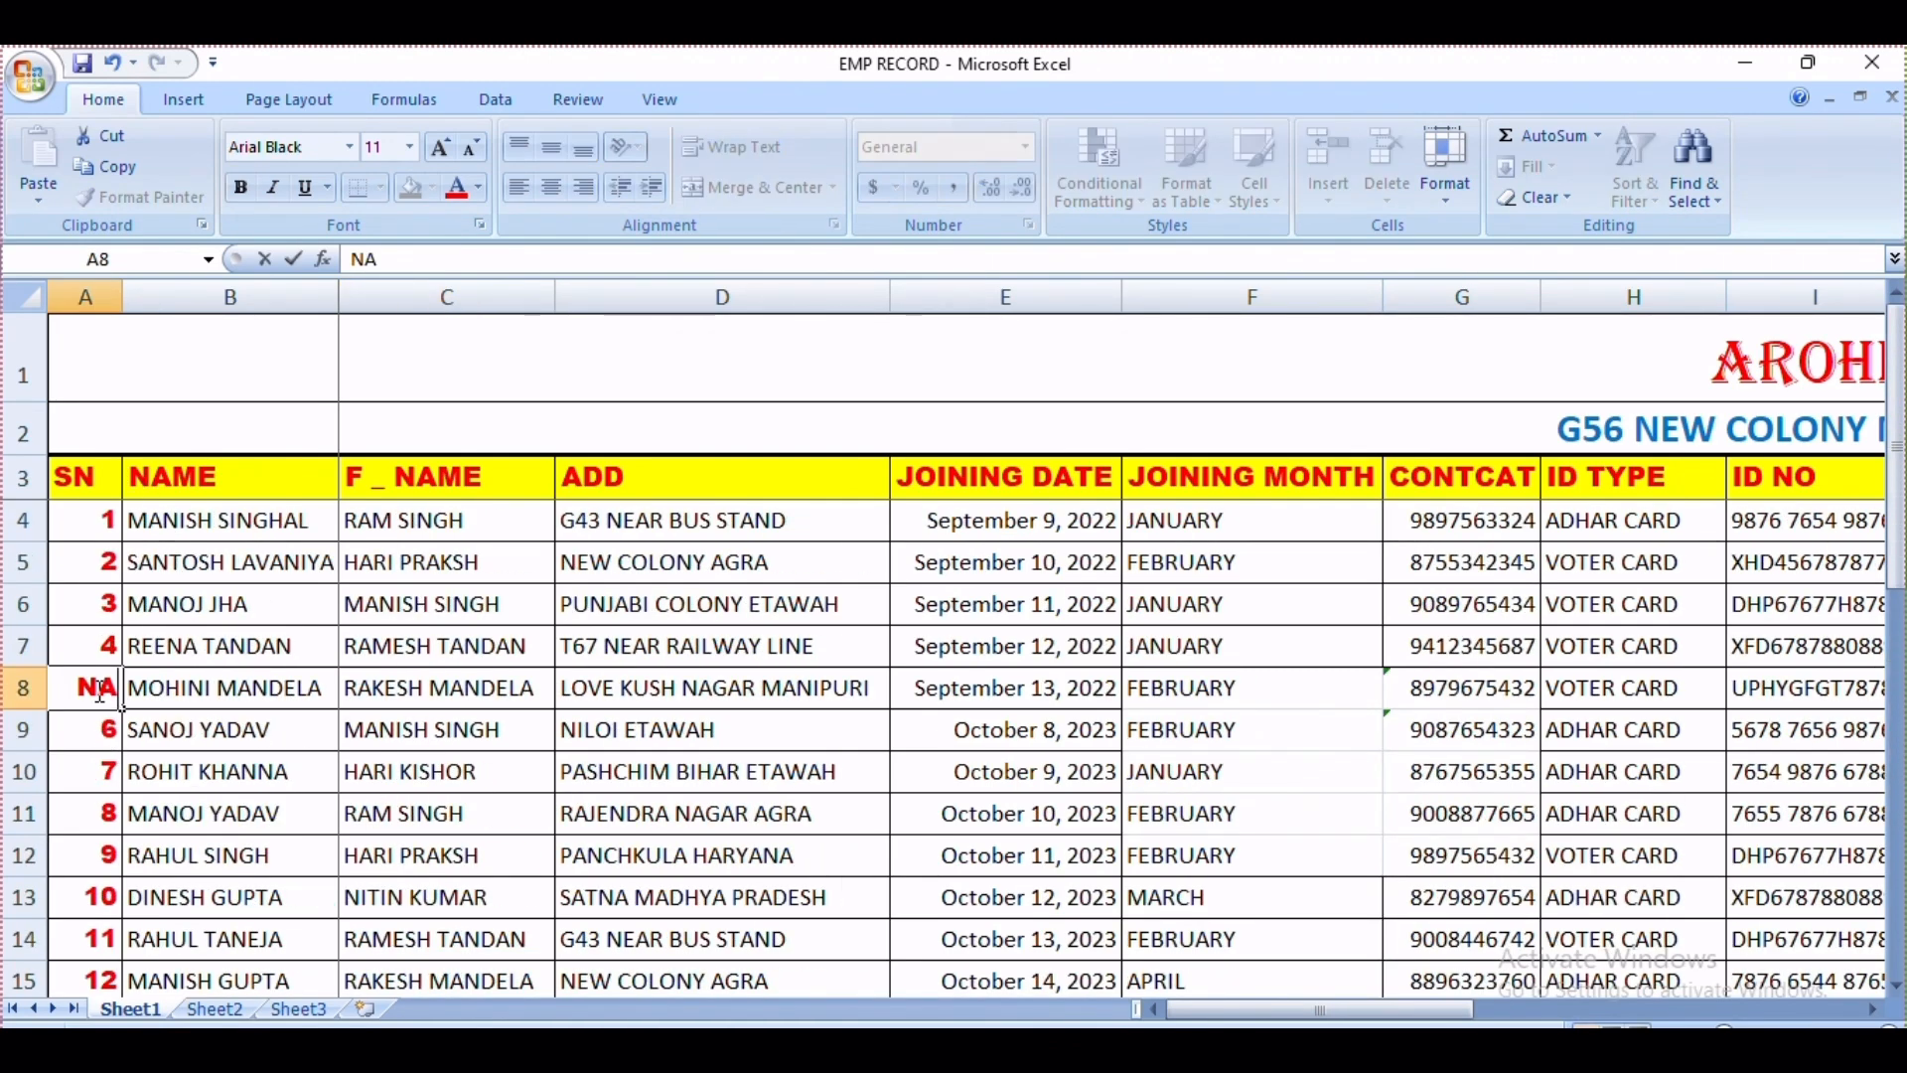
{"action": "key", "text": "Down"}
{"action": "key", "text": "Down"}
{"action": "key", "text": "Down"}
{"action": "key", "text": "Down"}
{"action": "key", "text": "Down"}
{"action": "type", "text": "NA"}
{"action": "key", "text": "Down"}
{"action": "key", "text": "Down"}
{"action": "key", "text": "Down"}
{"action": "key", "text": "Down"}
{"action": "type", "text": "NA"}
{"action": "key", "text": "Down"}
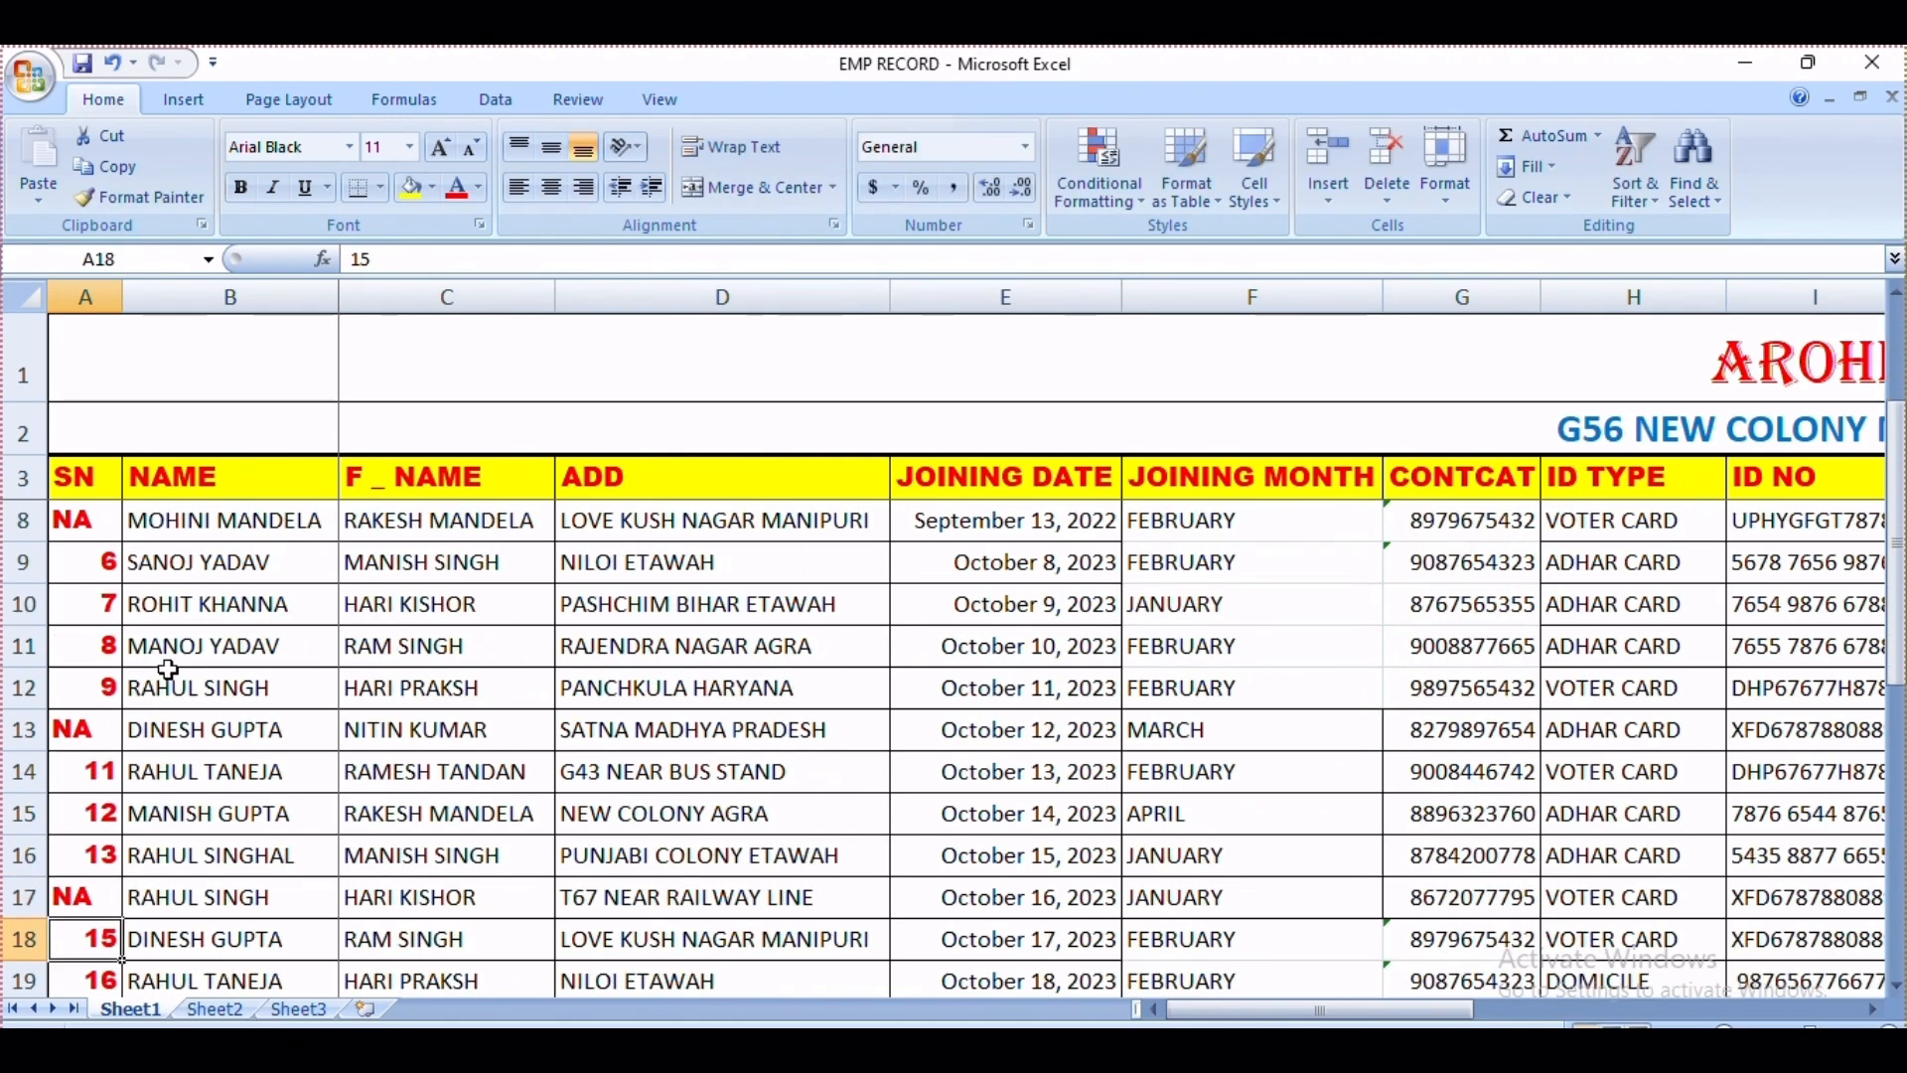
Step: Enter =COUNTA(A4:A23) in cell C28 beside the COUNTA label to count all non-empty SN cells
{"action": "scroll", "coordinate": [238, 715], "scroll_direction": "down", "scroll_amount": 4}
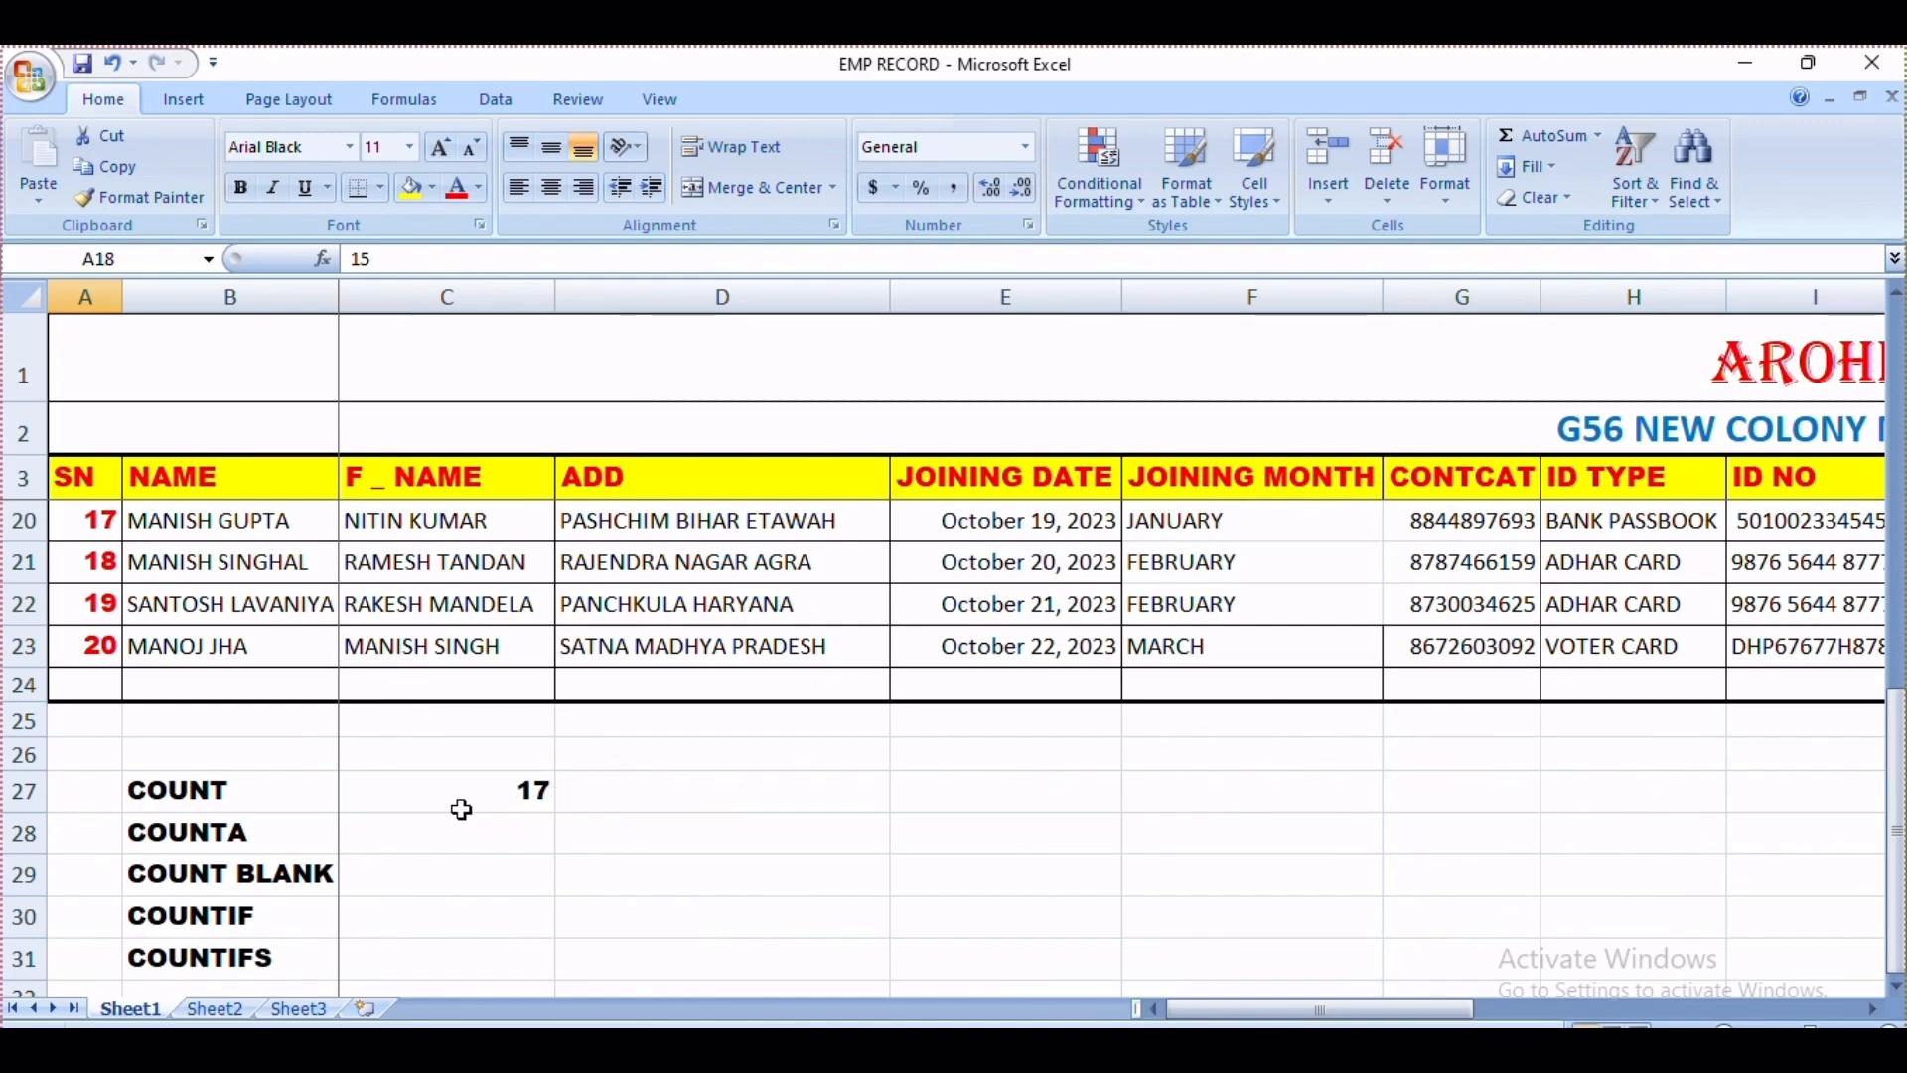
{"action": "scroll", "coordinate": [495, 798], "scroll_direction": "up", "scroll_amount": 5}
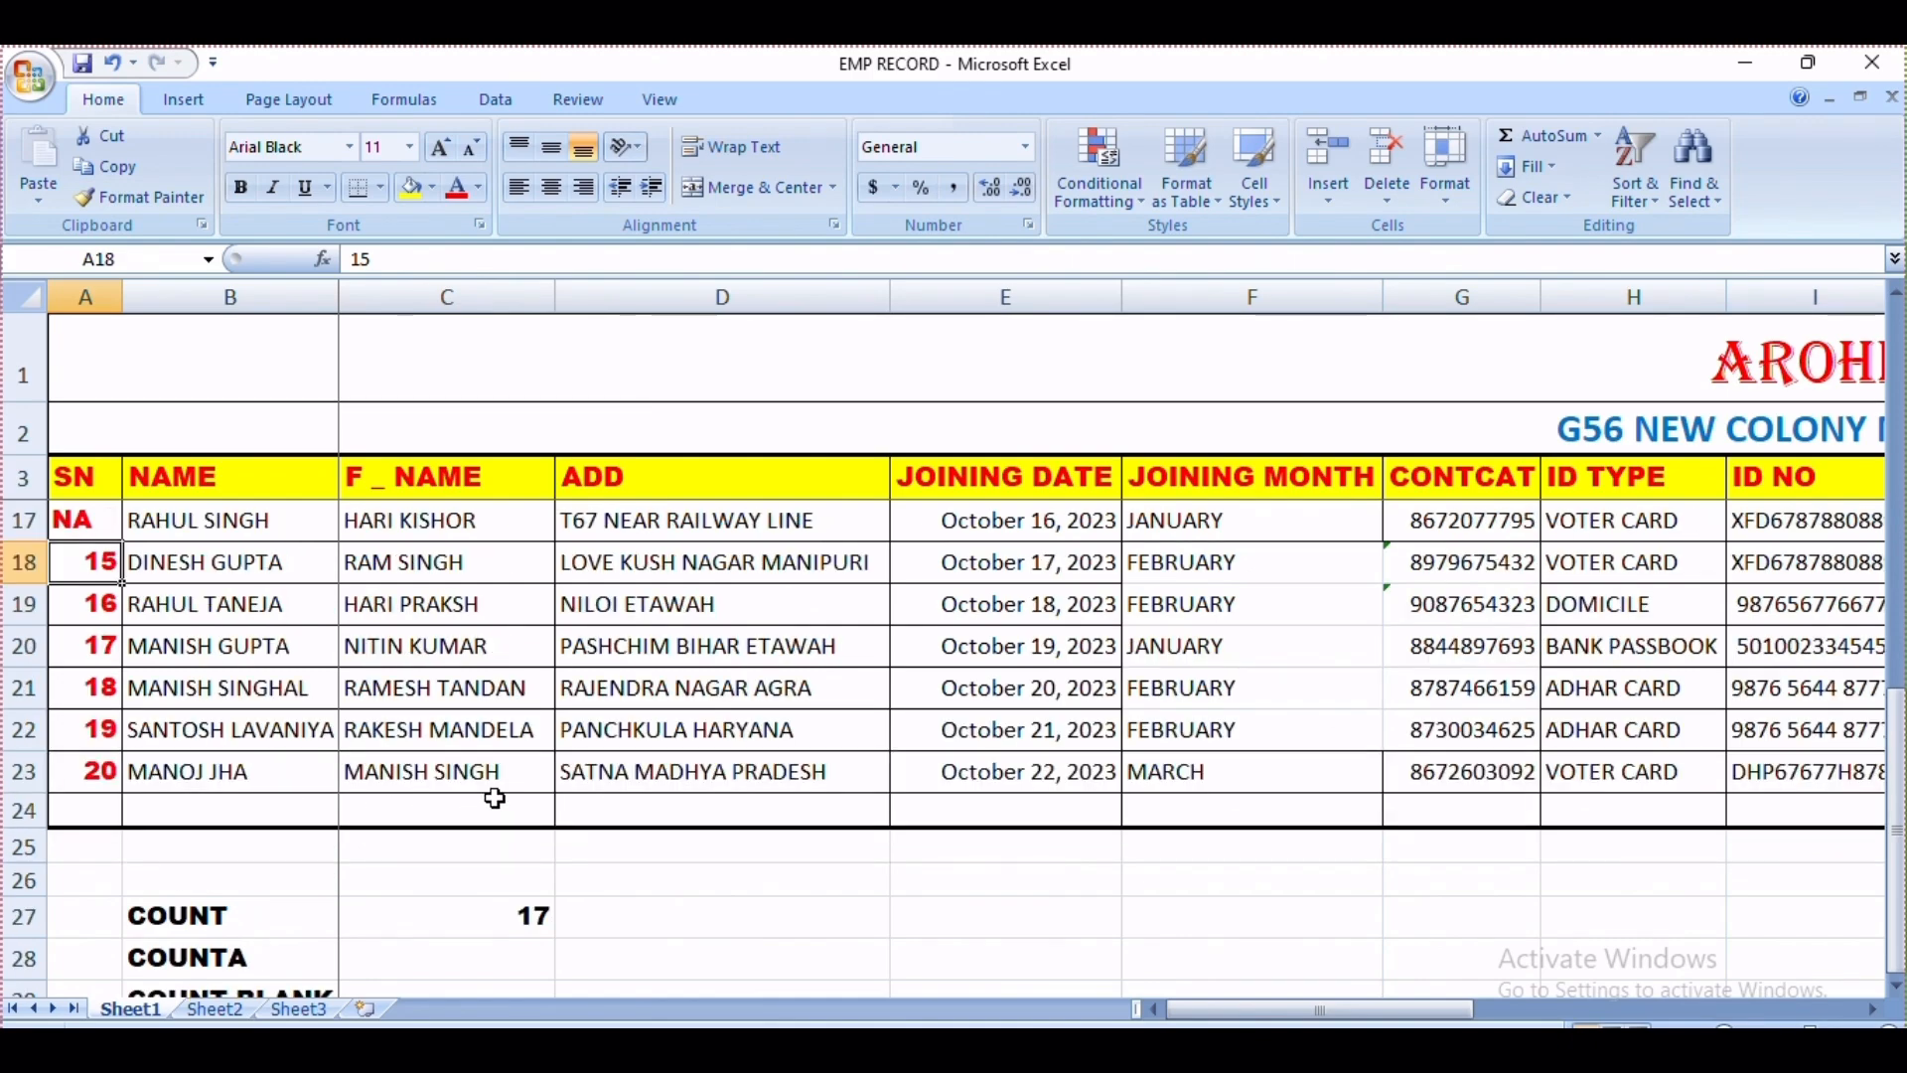
{"action": "scroll", "coordinate": [319, 801], "scroll_direction": "down", "scroll_amount": 6}
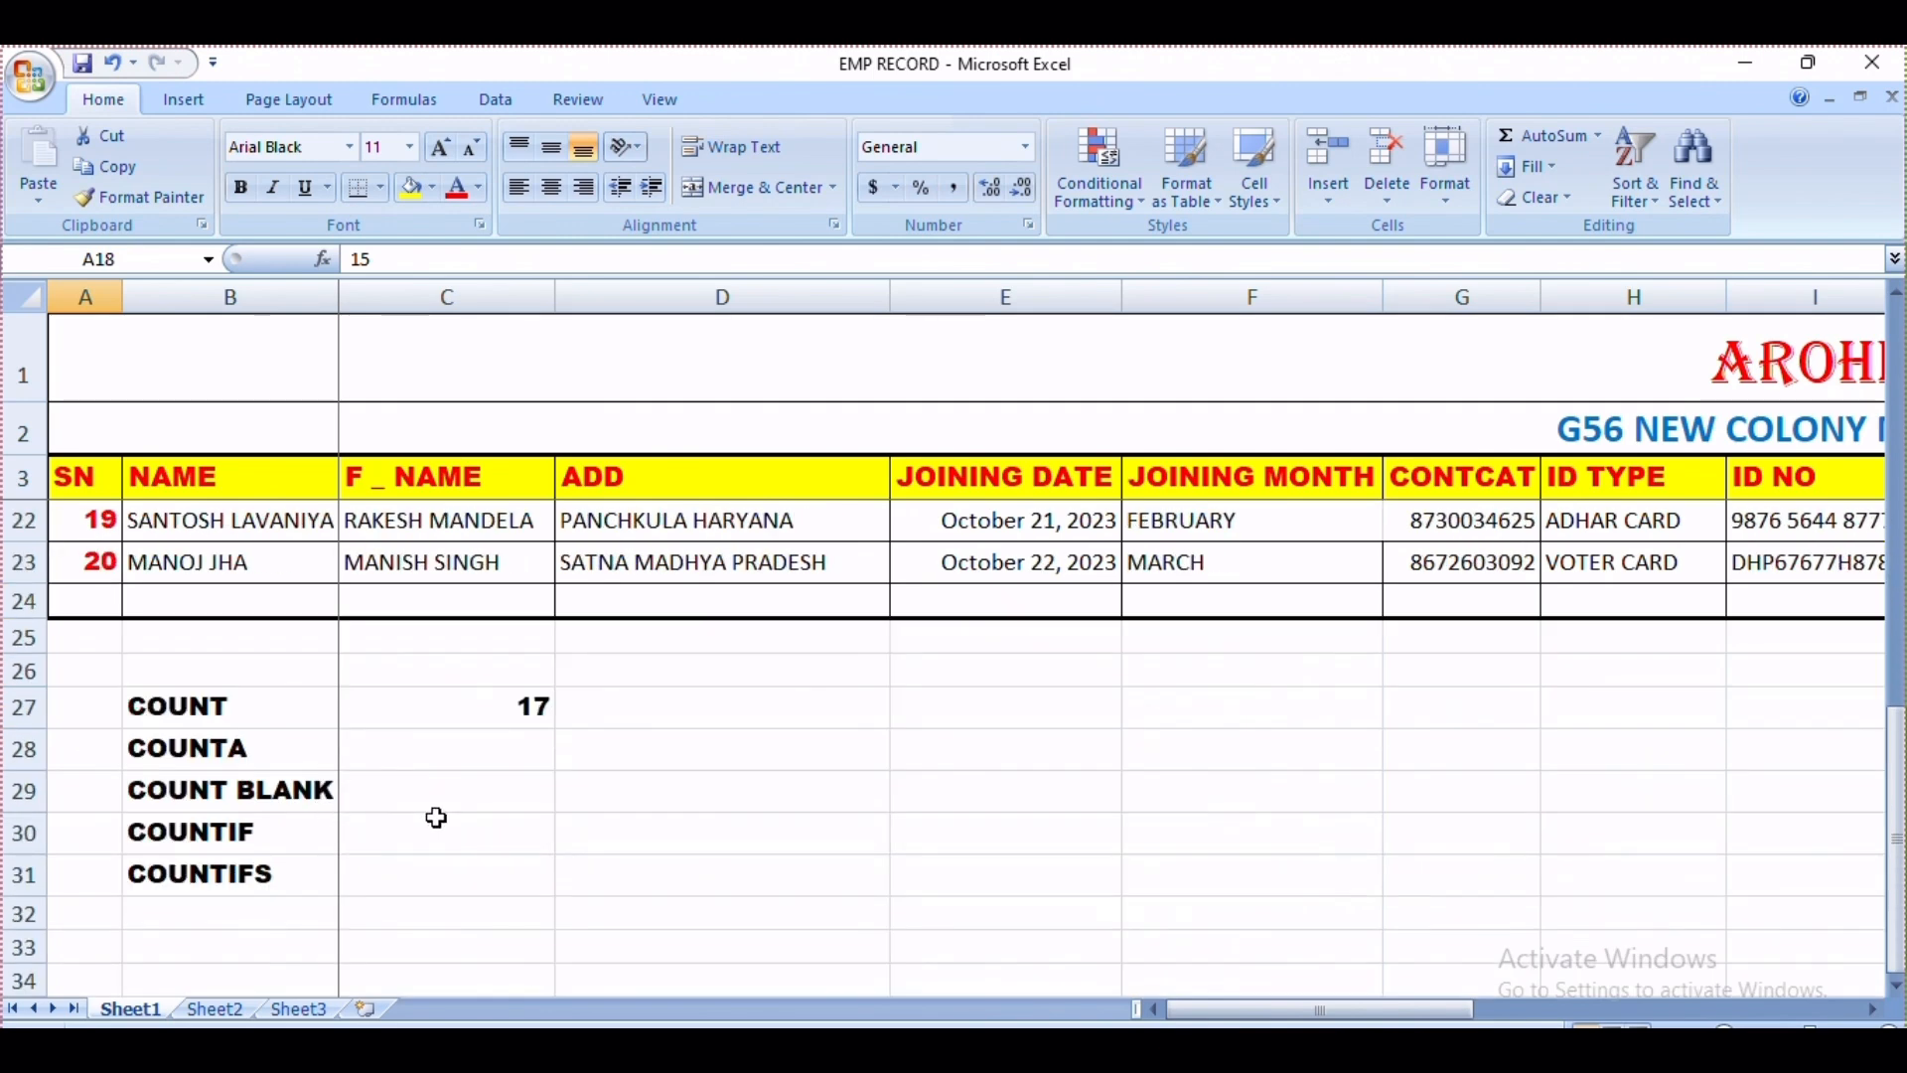
{"action": "left_click", "coordinate": [460, 759]}
{"action": "type", "text": "="}
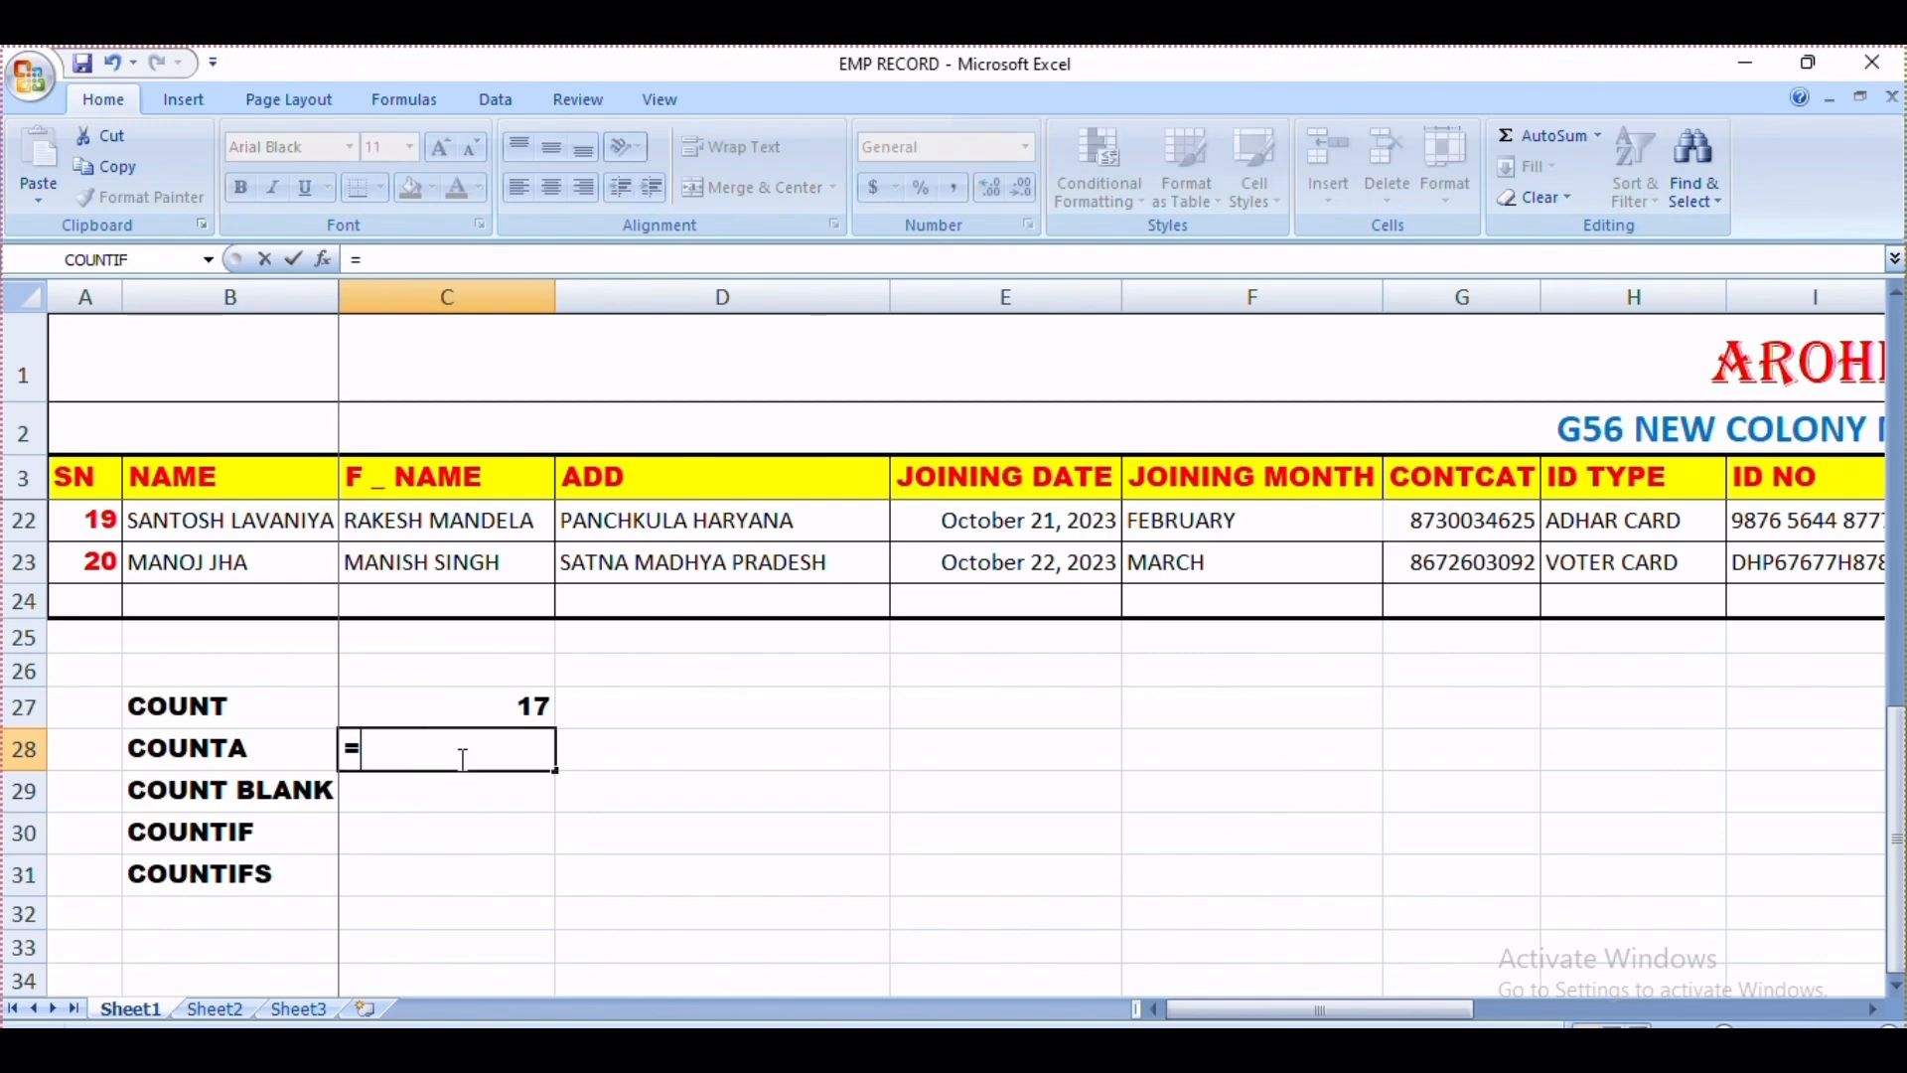
{"action": "type", "text": "COUNTA("}
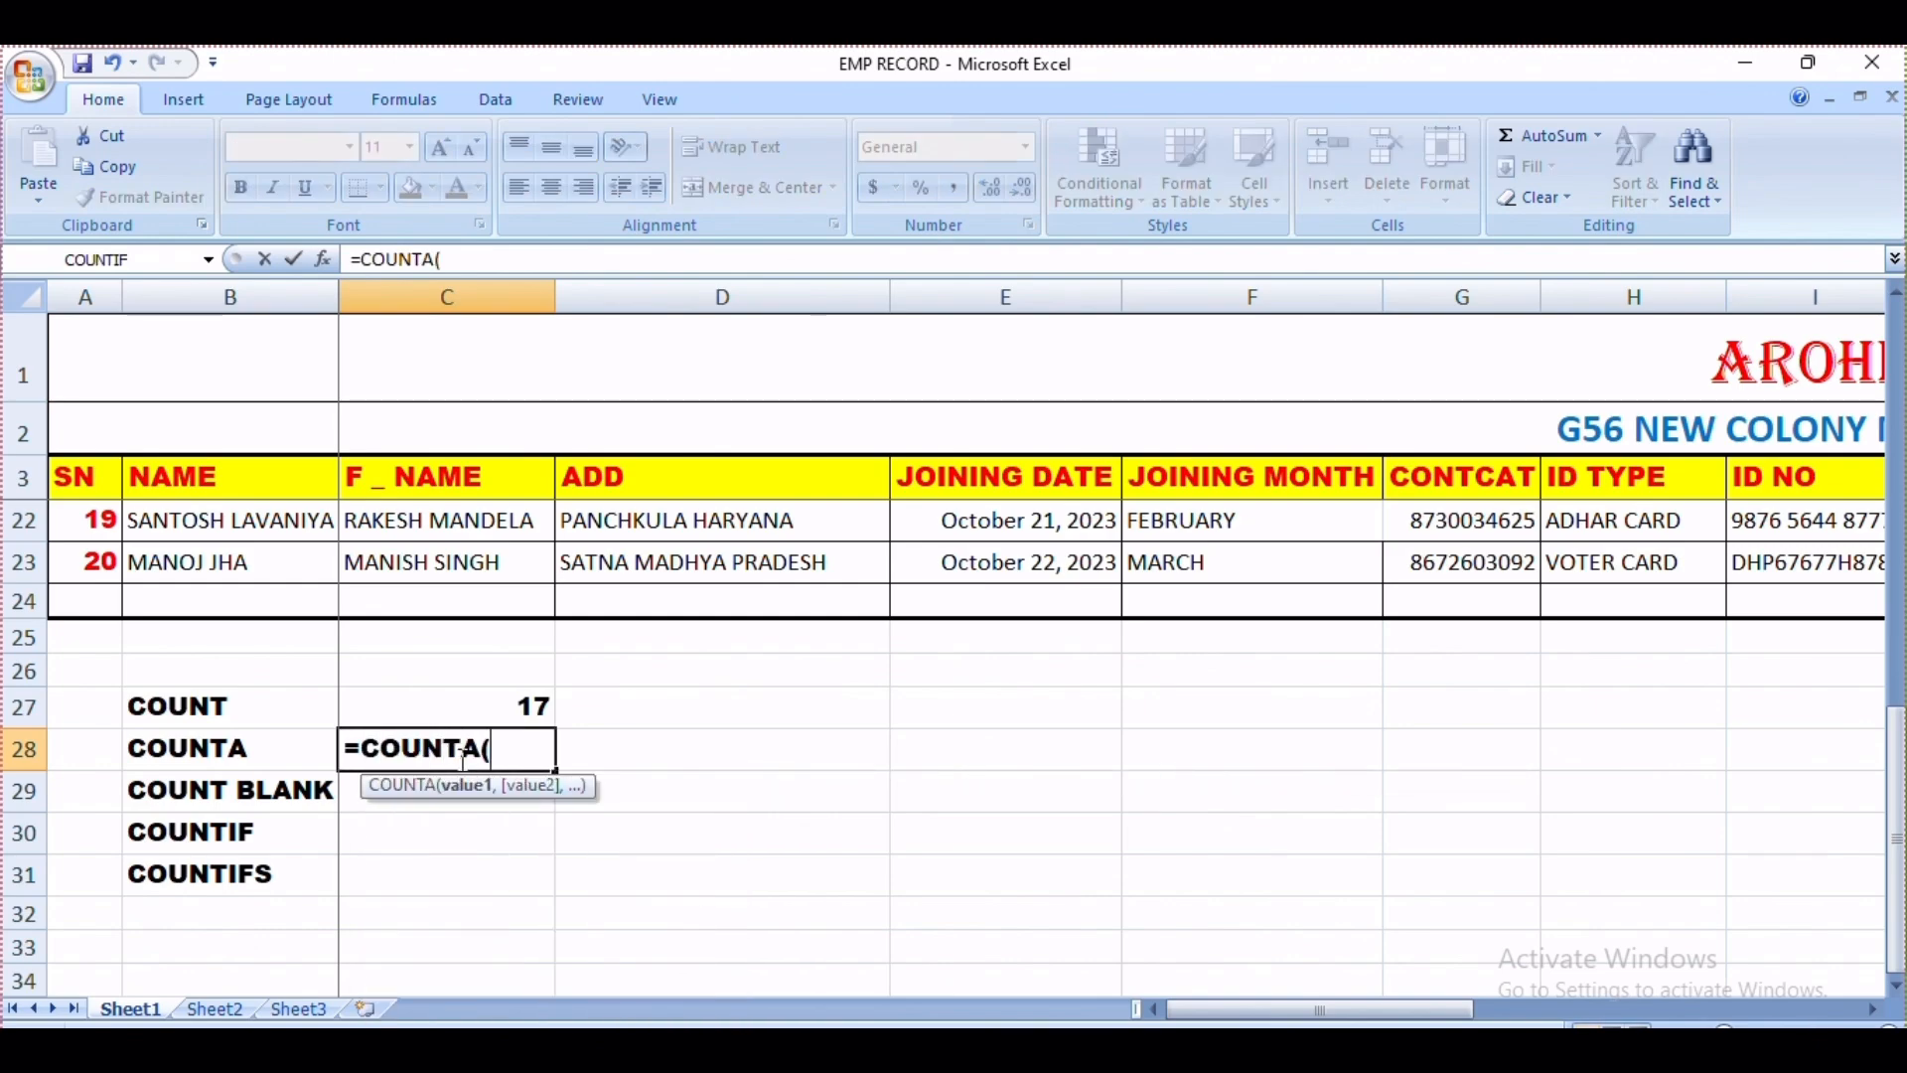
{"action": "scroll", "coordinate": [465, 760], "scroll_direction": "up", "scroll_amount": 6}
{"action": "left_click", "coordinate": [79, 521]}
{"action": "left_click_drag", "start_coordinate": [80, 520], "coordinate": [111, 956]}
{"action": "type", "text": ")"}
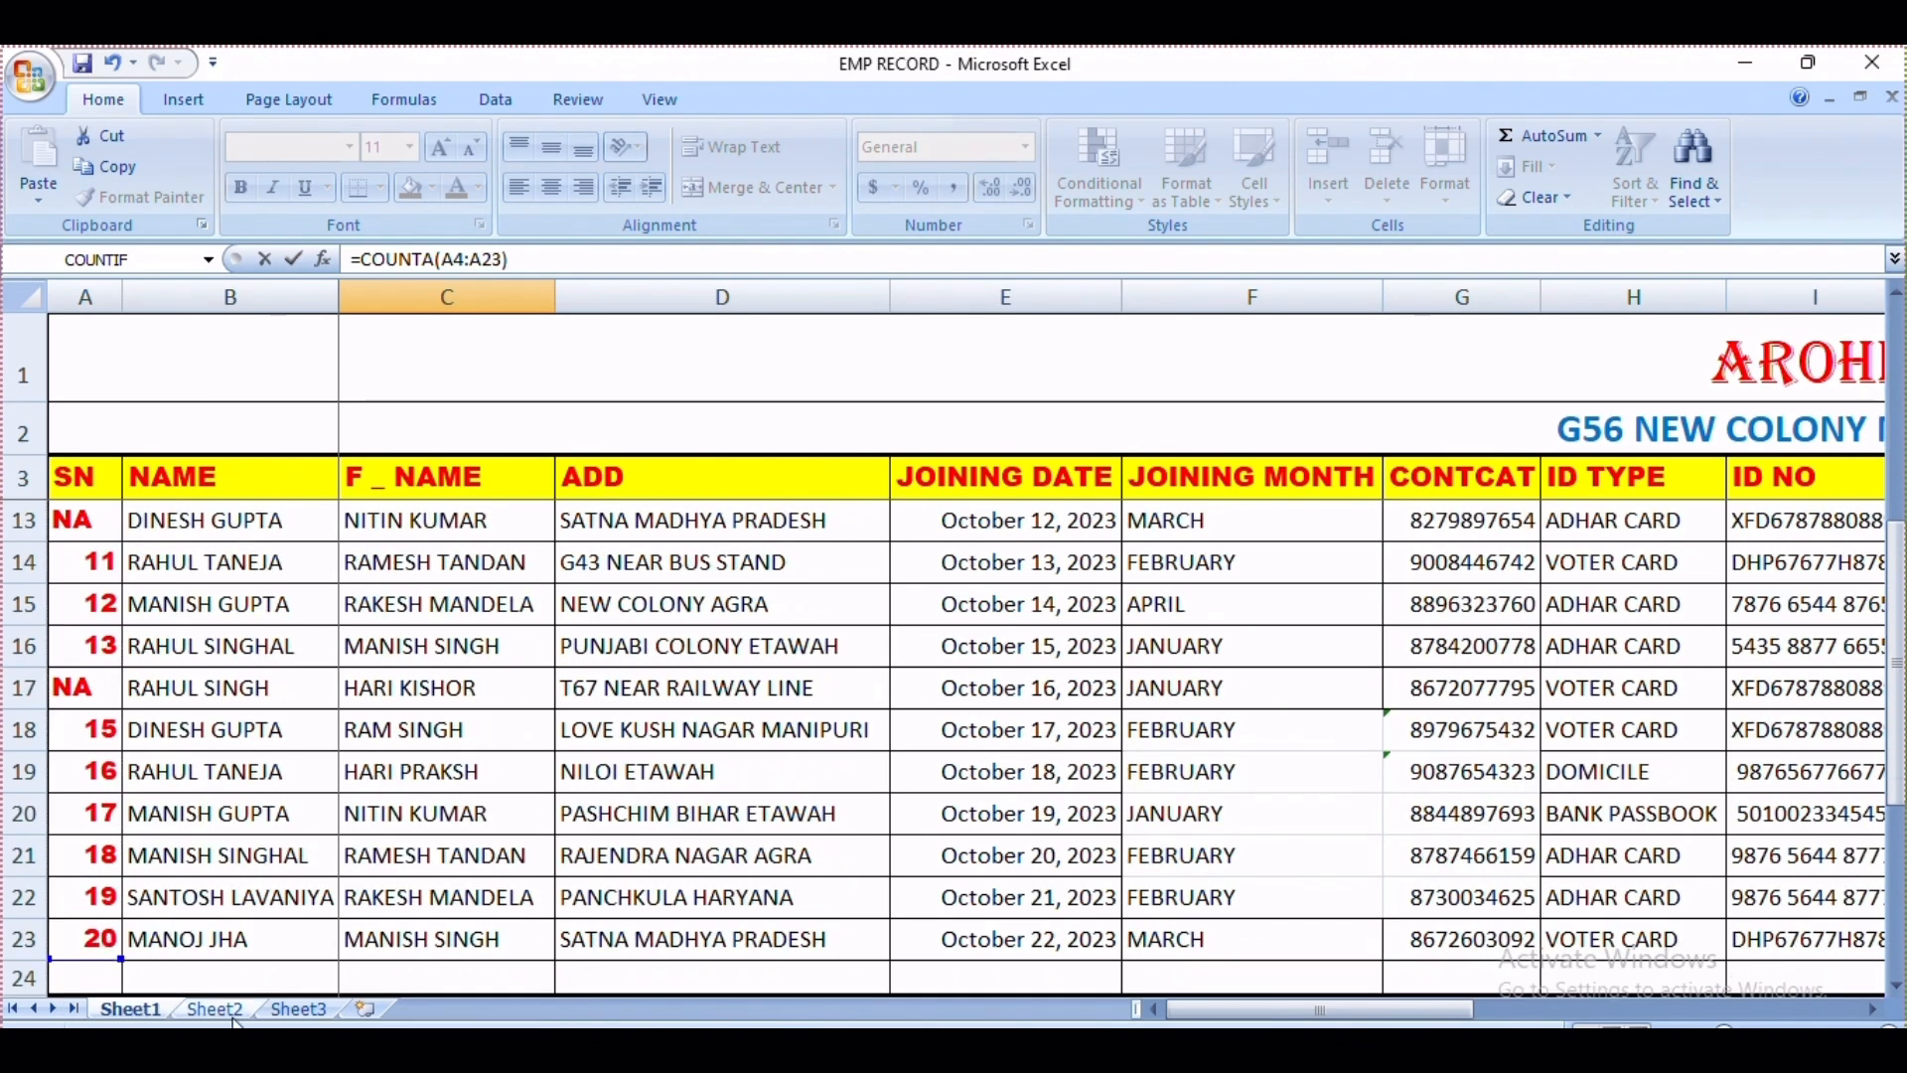
{"action": "key", "text": "Return"}
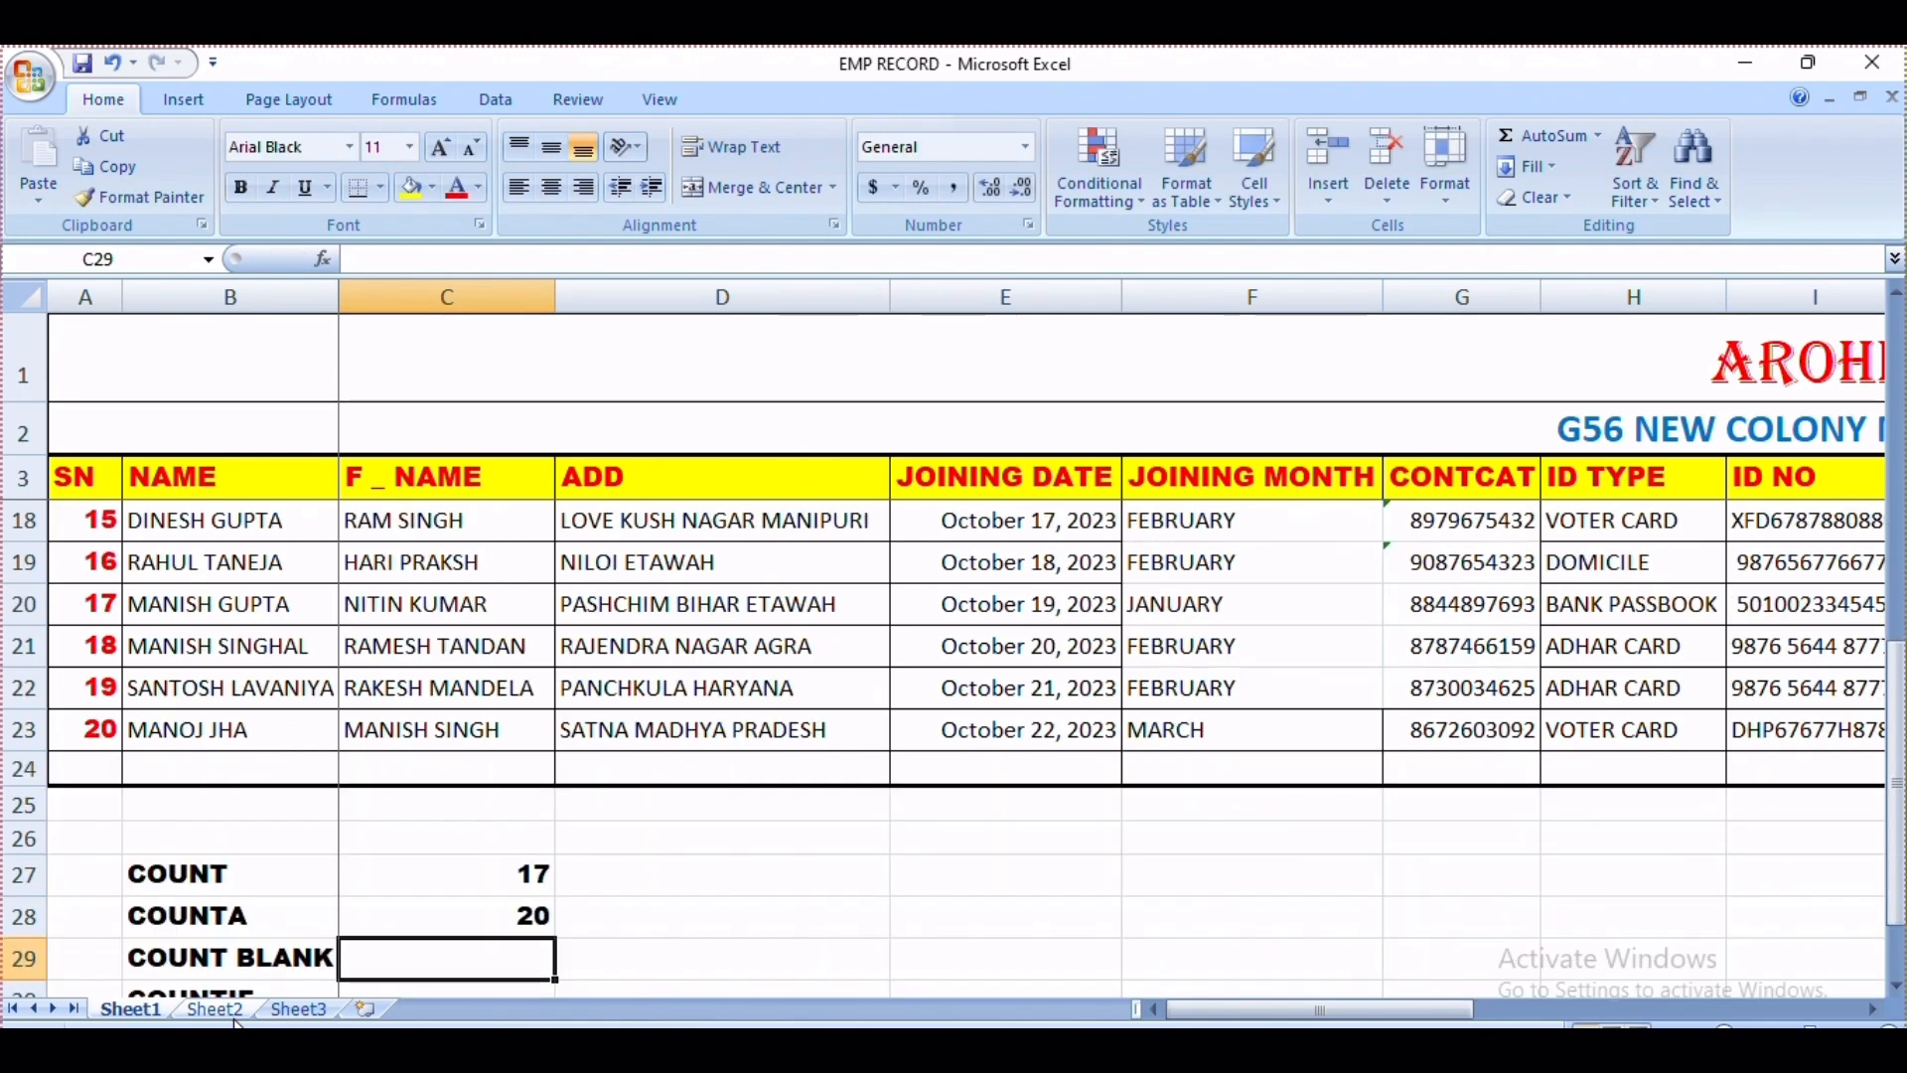
{"action": "scroll", "coordinate": [477, 933], "scroll_direction": "up", "scroll_amount": 5}
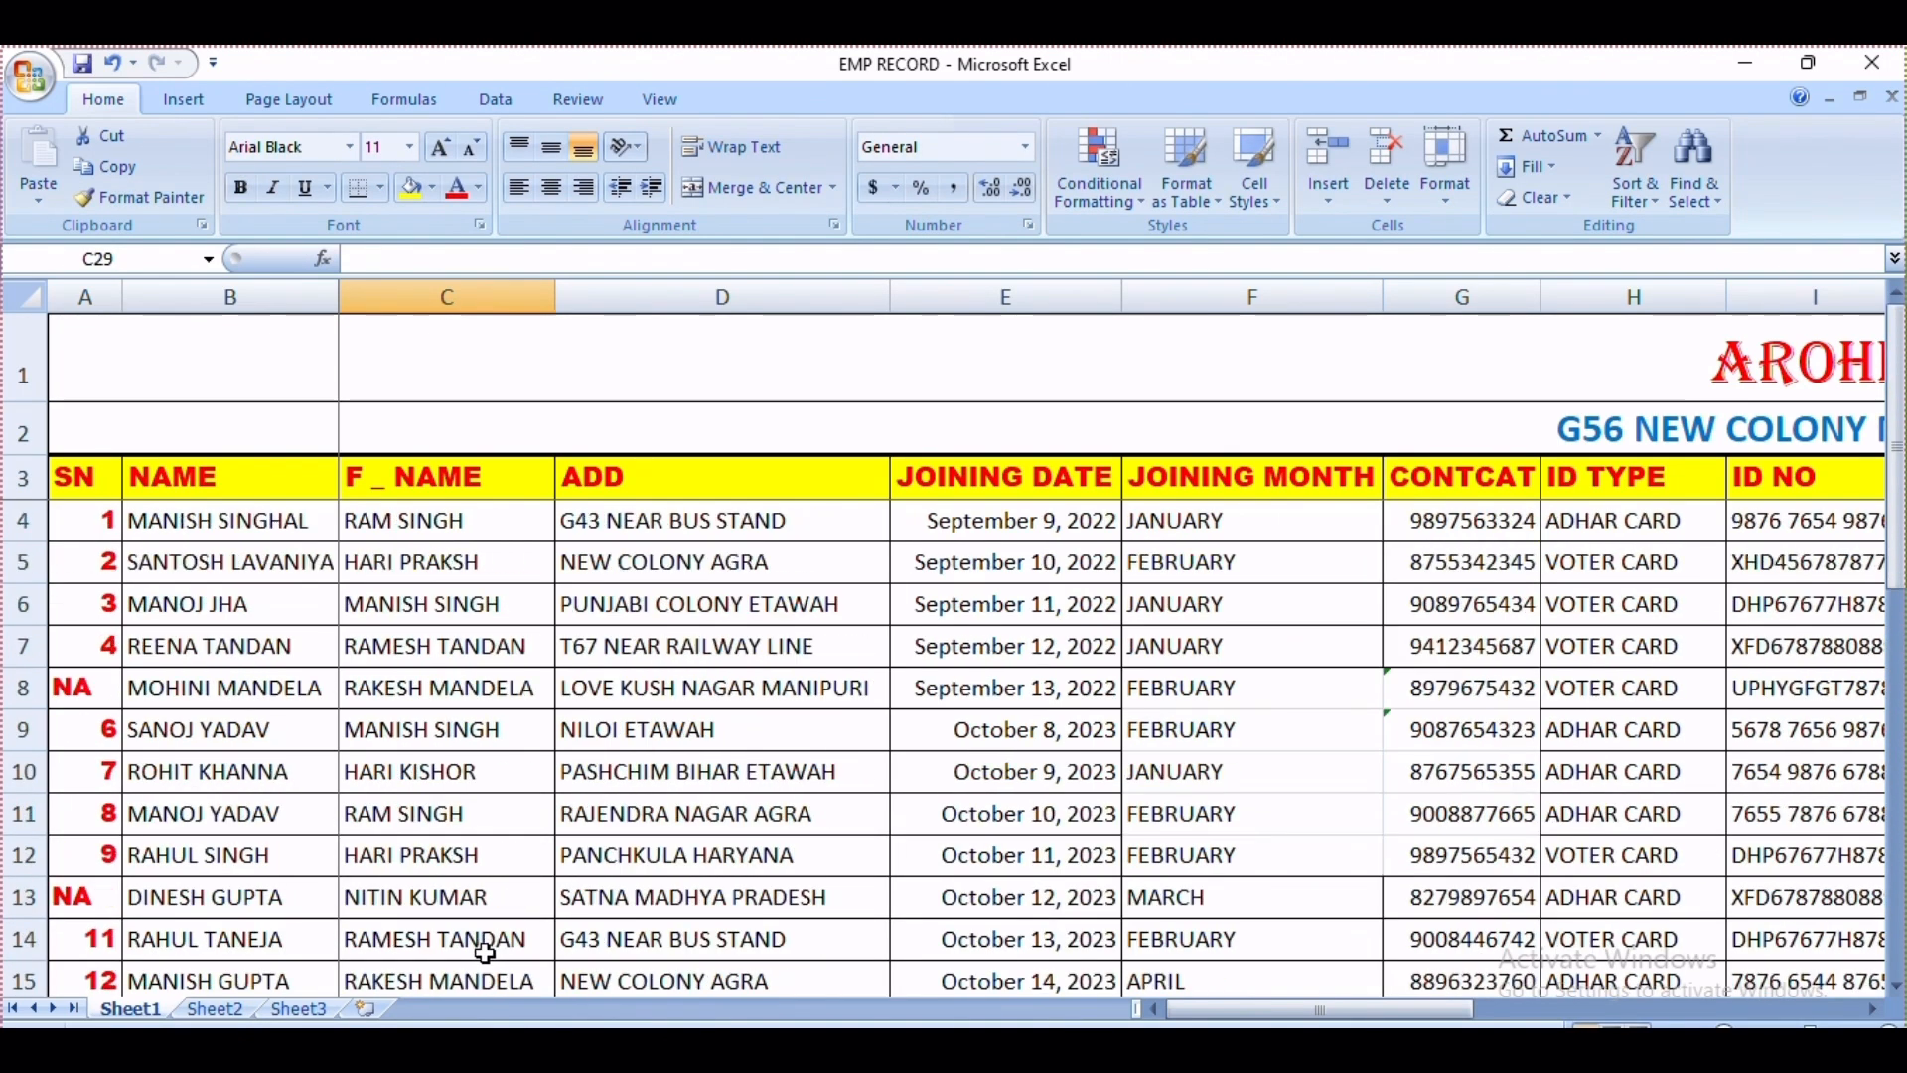
{"action": "scroll", "coordinate": [199, 914], "scroll_direction": "down", "scroll_amount": 3}
{"action": "scroll", "coordinate": [219, 929], "scroll_direction": "down", "scroll_amount": 1}
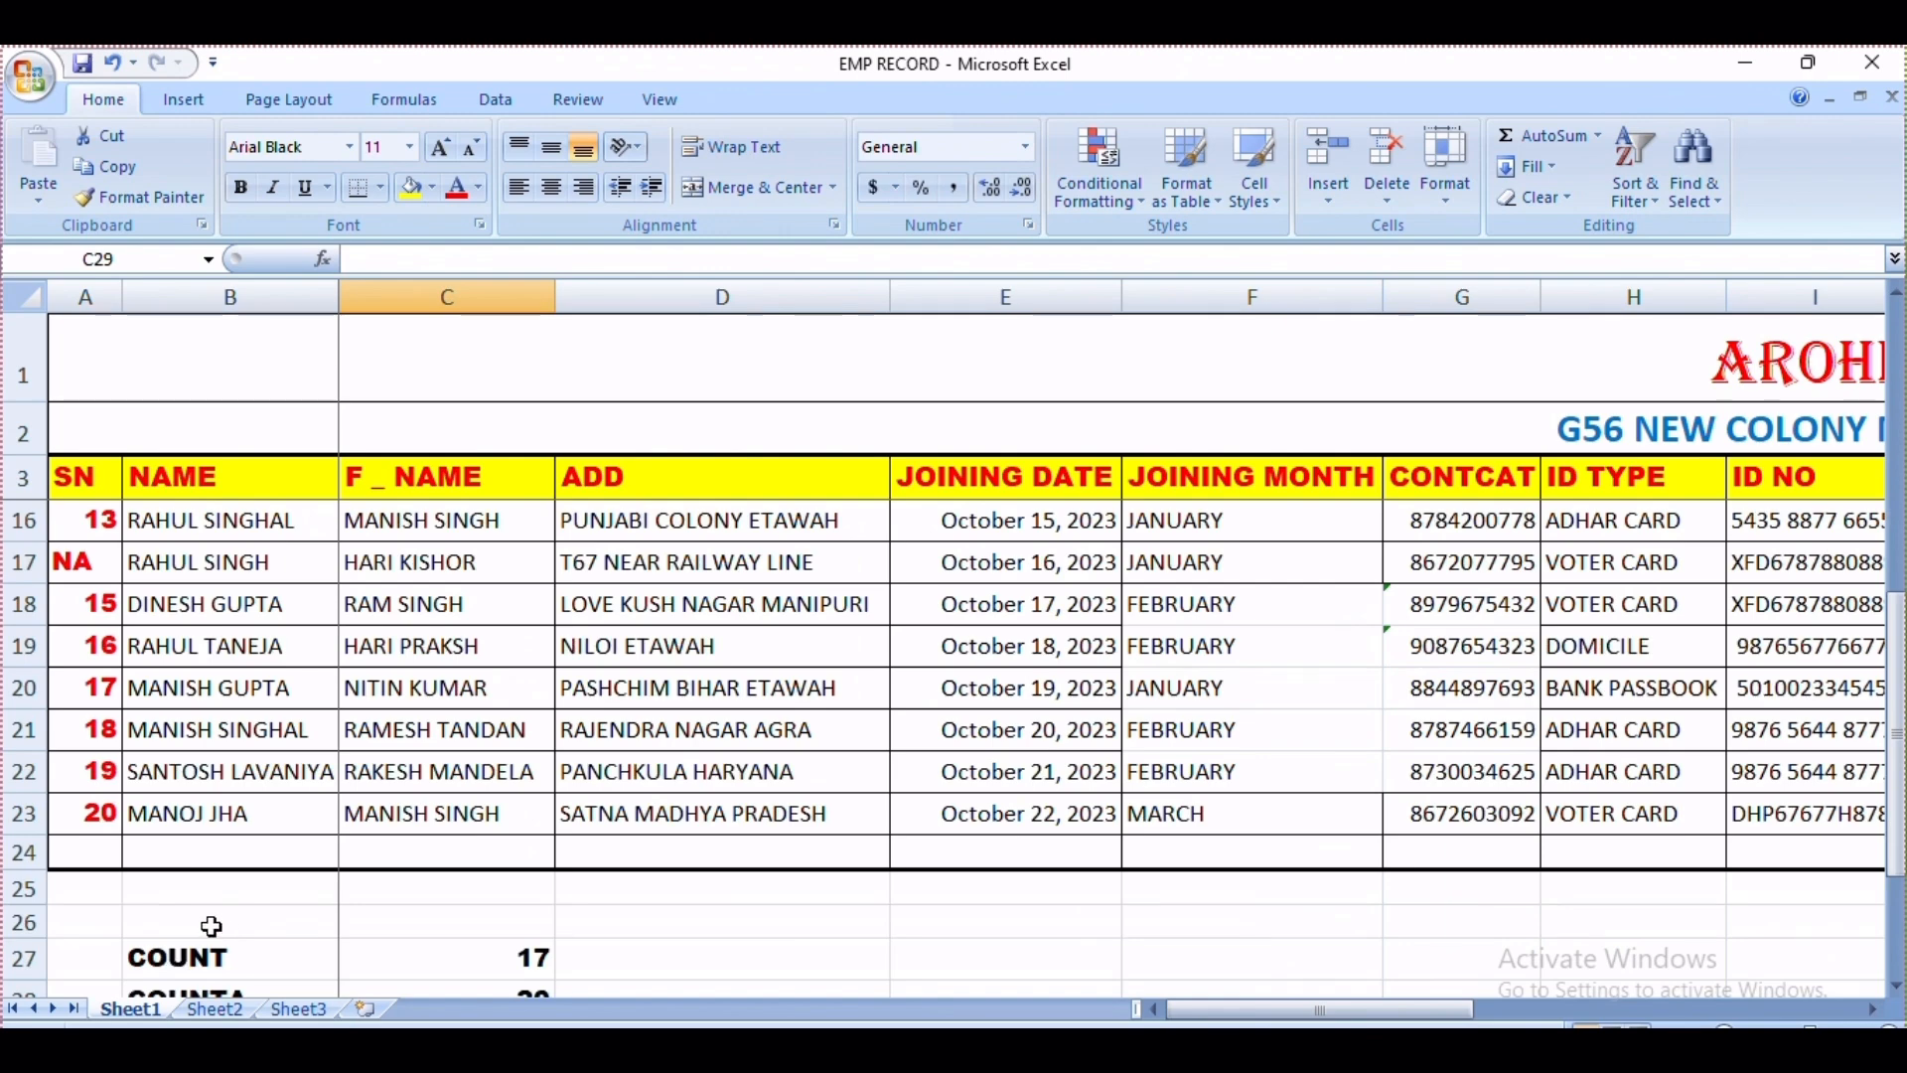
{"action": "scroll", "coordinate": [382, 929], "scroll_direction": "down", "scroll_amount": 1}
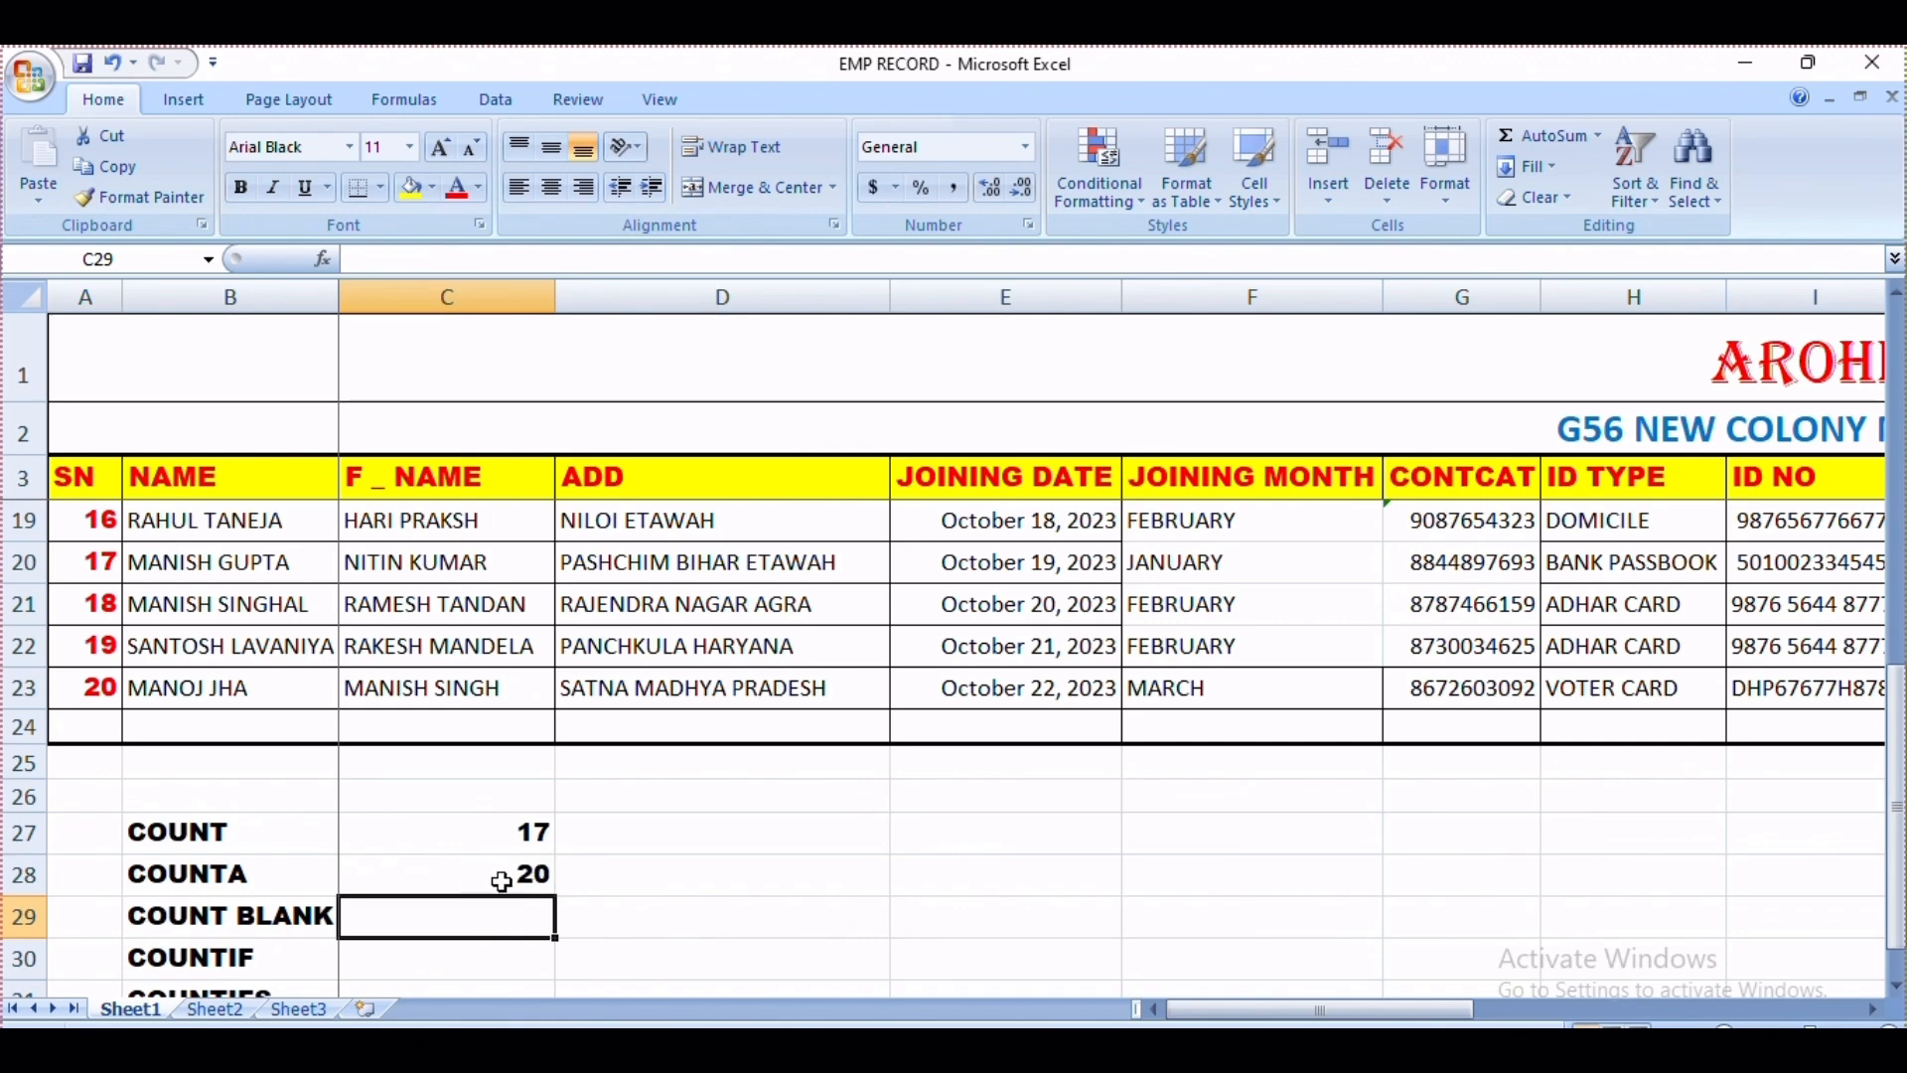
{"action": "scroll", "coordinate": [502, 882], "scroll_direction": "down", "scroll_amount": 1}
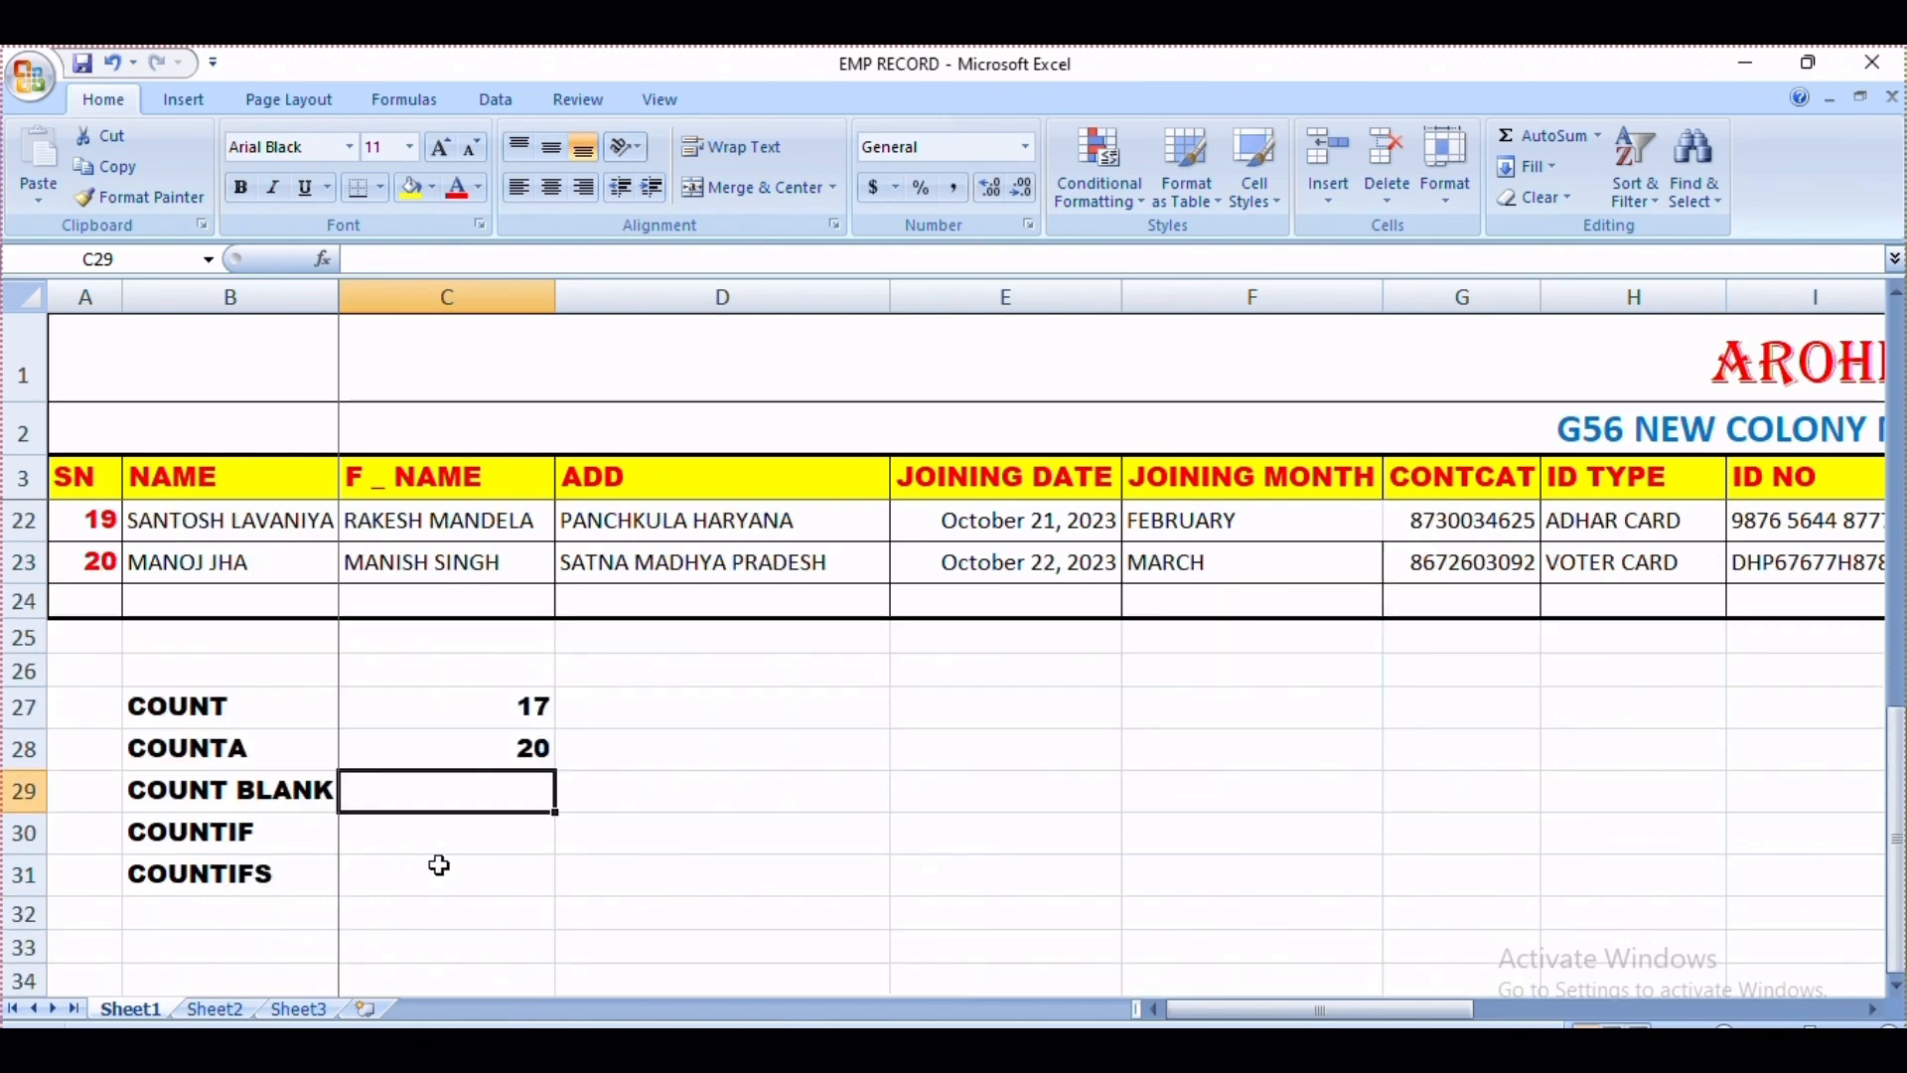
Step: Clear the contents of cells C9, C17, C22 and C6 in the F _ NAME column to create blanks
{"action": "scroll", "coordinate": [446, 809], "scroll_direction": "up", "scroll_amount": 6}
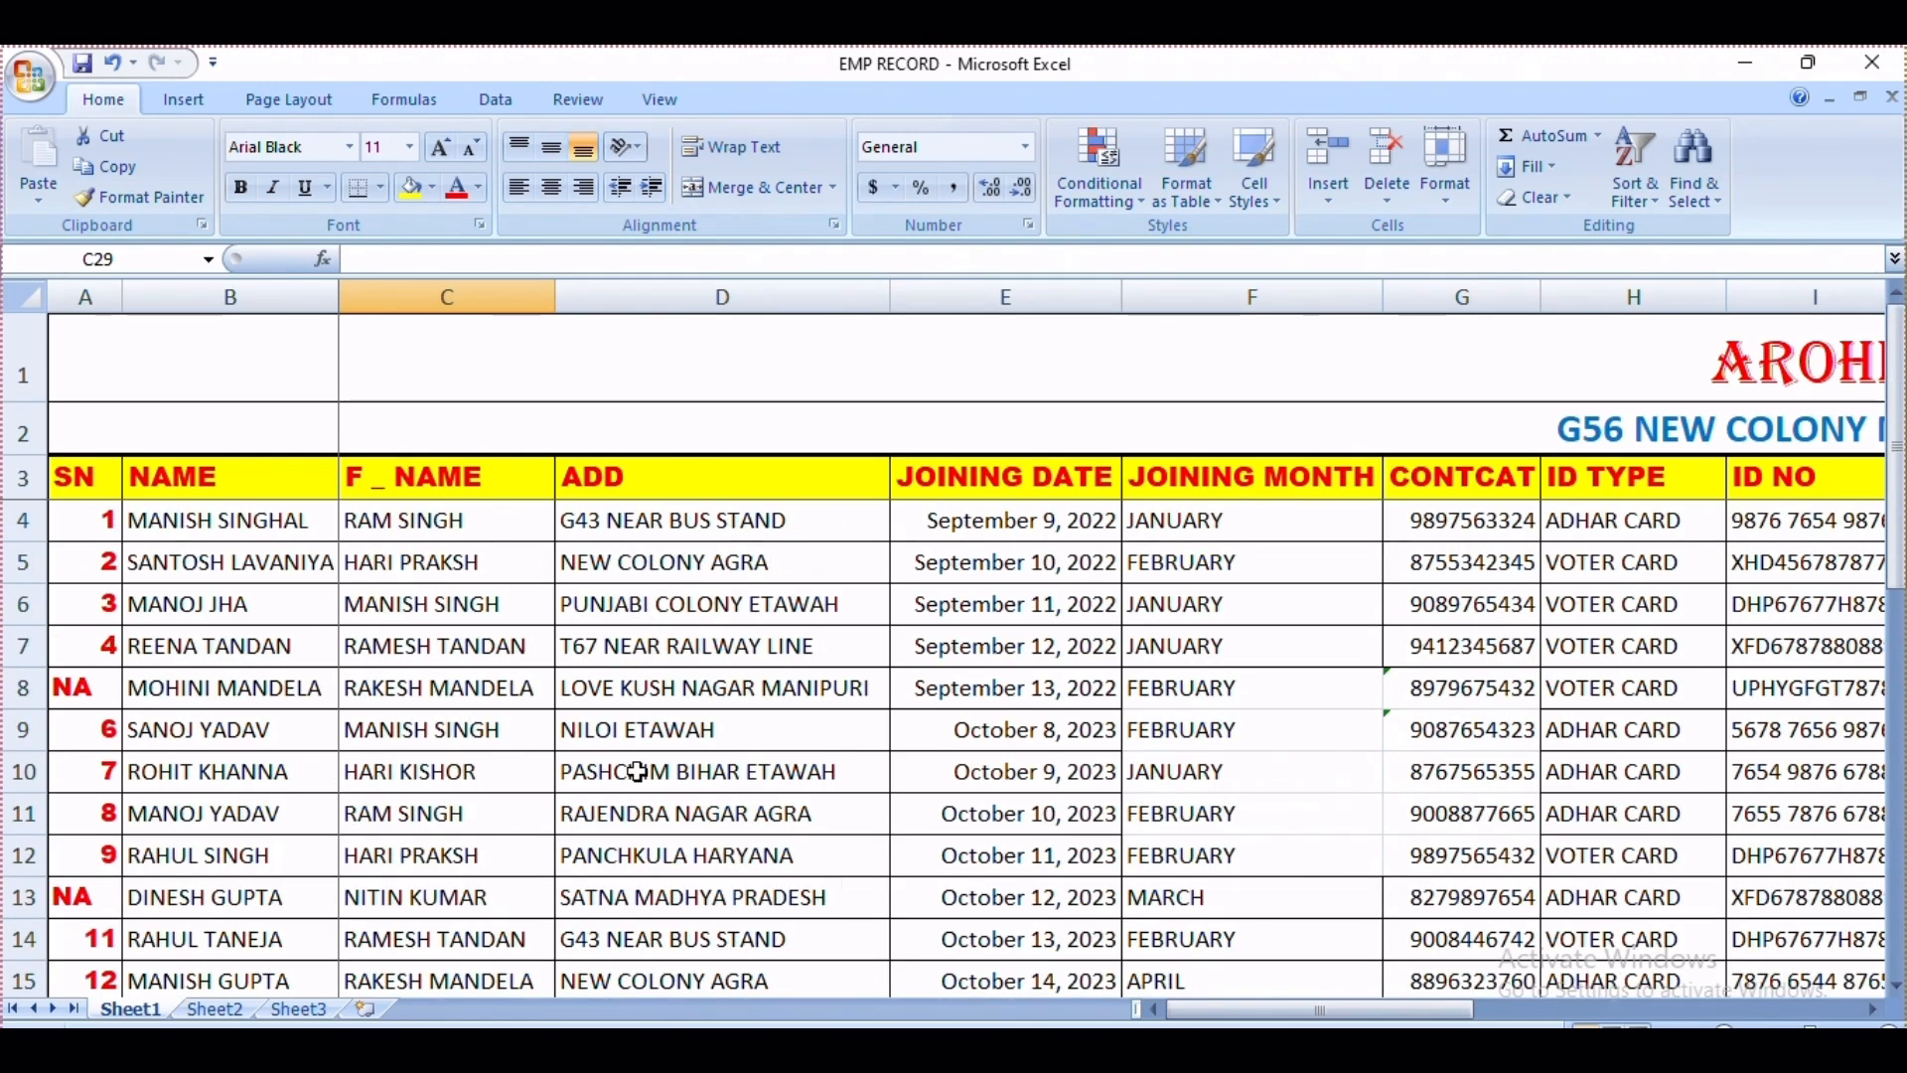
{"action": "left_click", "coordinate": [427, 730]}
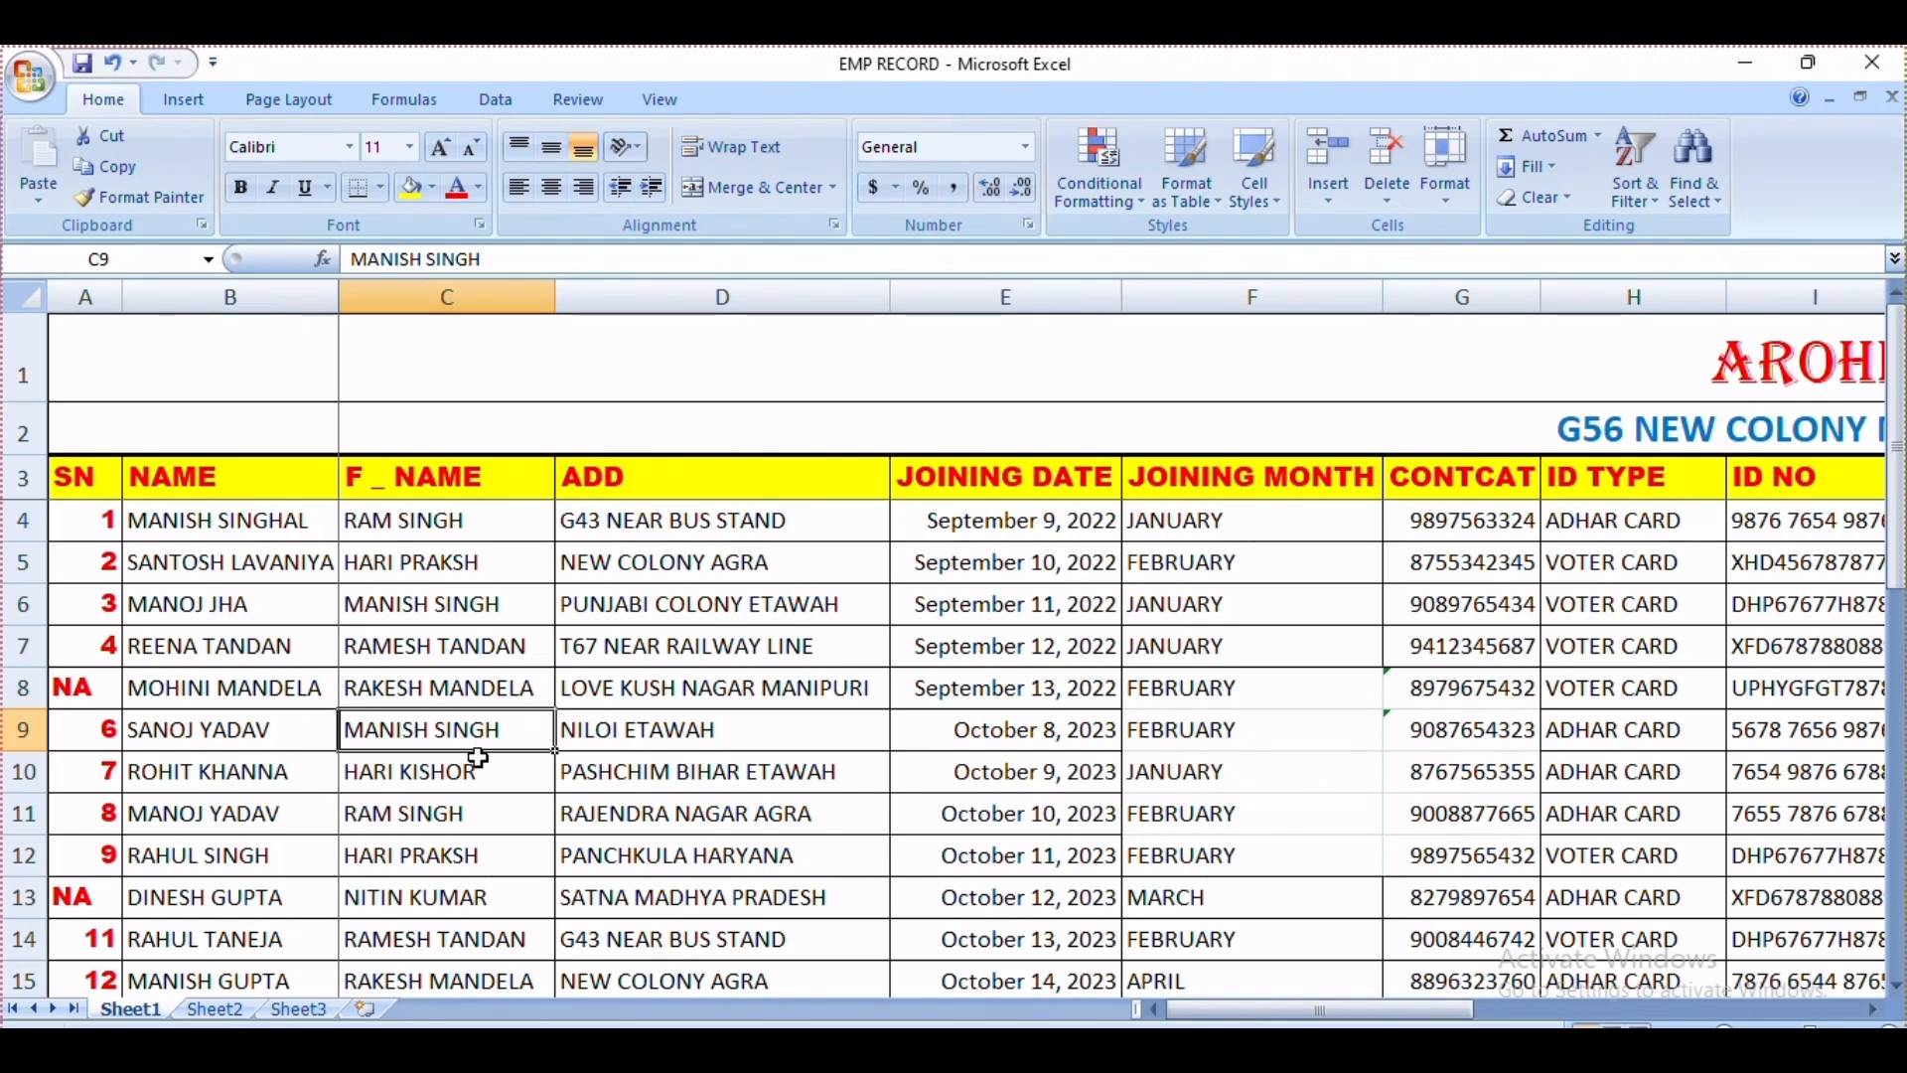
{"action": "key", "text": "Delete"}
{"action": "scroll", "coordinate": [478, 758], "scroll_direction": "down", "scroll_amount": 3}
{"action": "left_click", "coordinate": [438, 682]}
{"action": "key", "text": "Delete"}
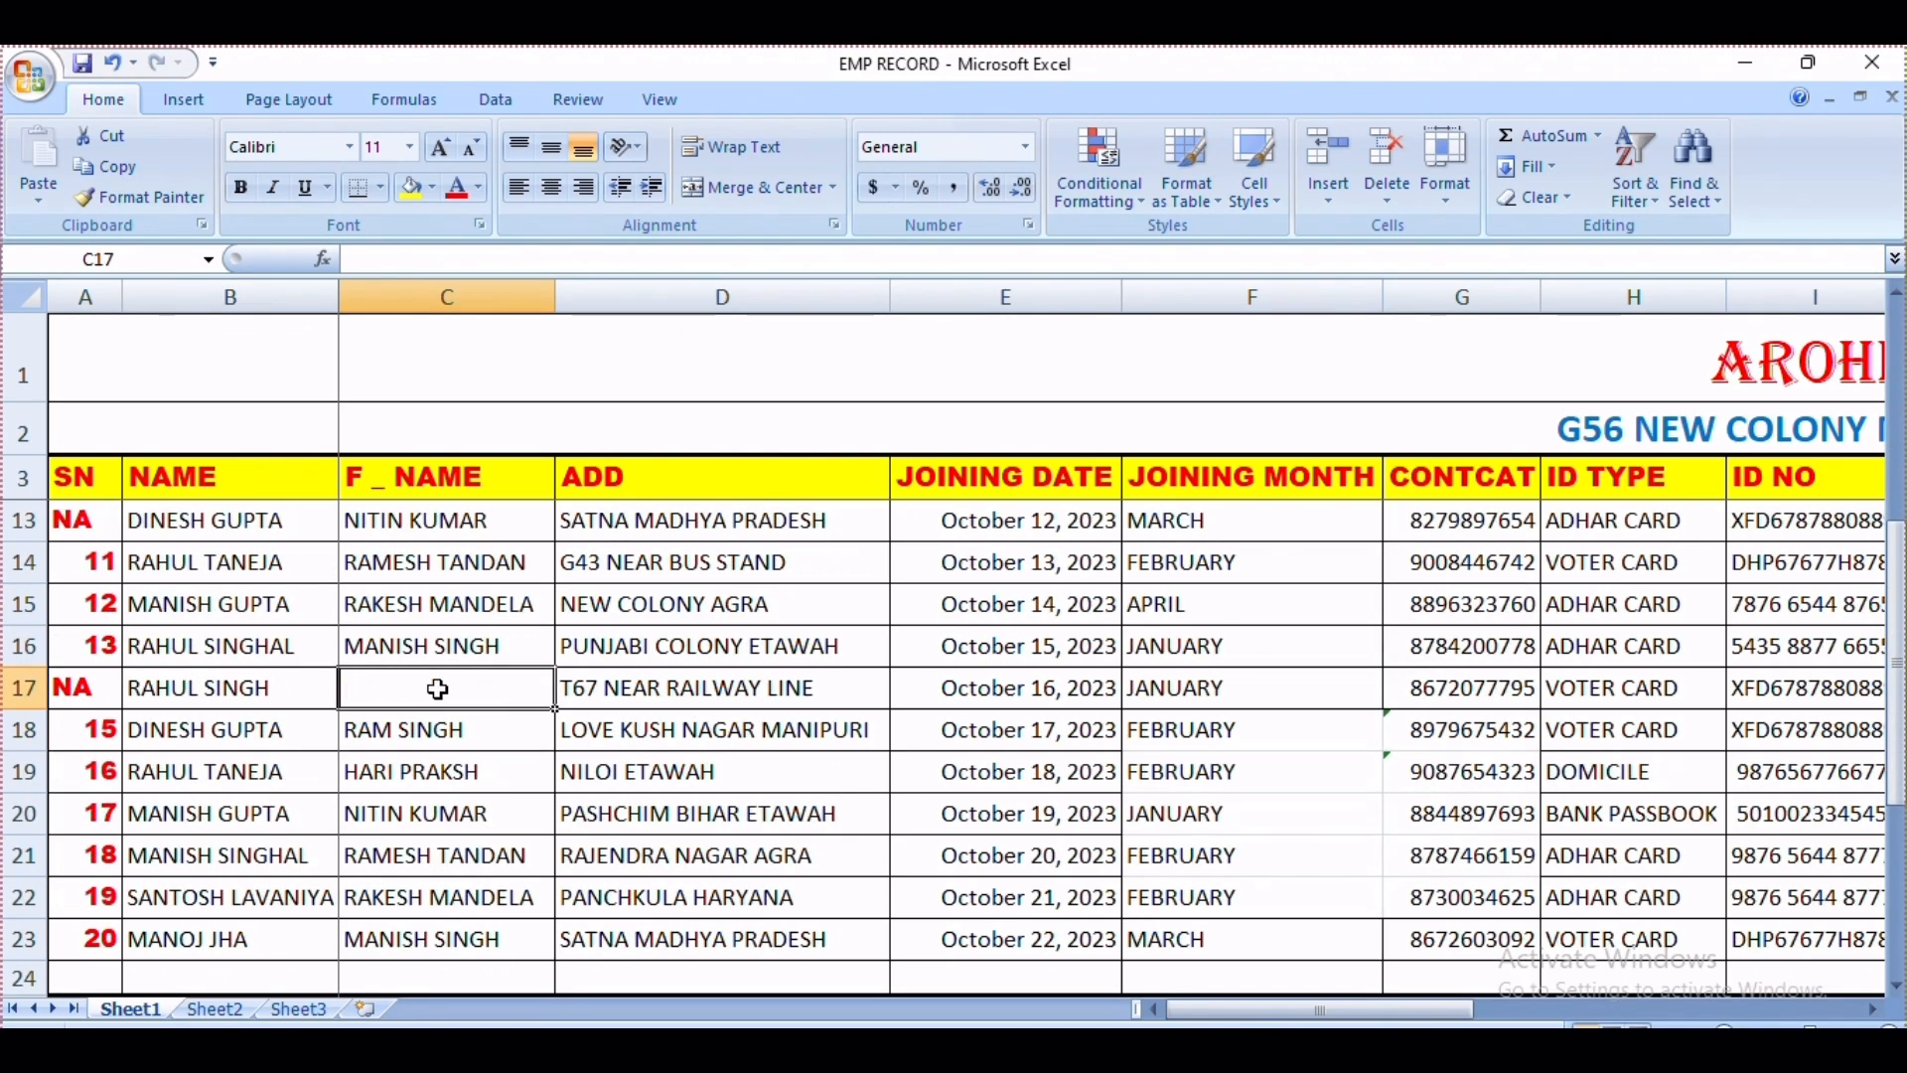
{"action": "scroll", "coordinate": [438, 681], "scroll_direction": "down", "scroll_amount": 1}
{"action": "left_click", "coordinate": [438, 774]}
{"action": "key", "text": "Delete"}
{"action": "scroll", "coordinate": [431, 740], "scroll_direction": "up", "scroll_amount": 4}
{"action": "left_click", "coordinate": [429, 603]}
{"action": "key", "text": "Delete"}
Step: Enter =COUNTBLANK(C4:C23) in cell C29 beside the COUNT BLANK label to count the empty F _ NAME cells
{"action": "scroll", "coordinate": [546, 780], "scroll_direction": "down", "scroll_amount": 6}
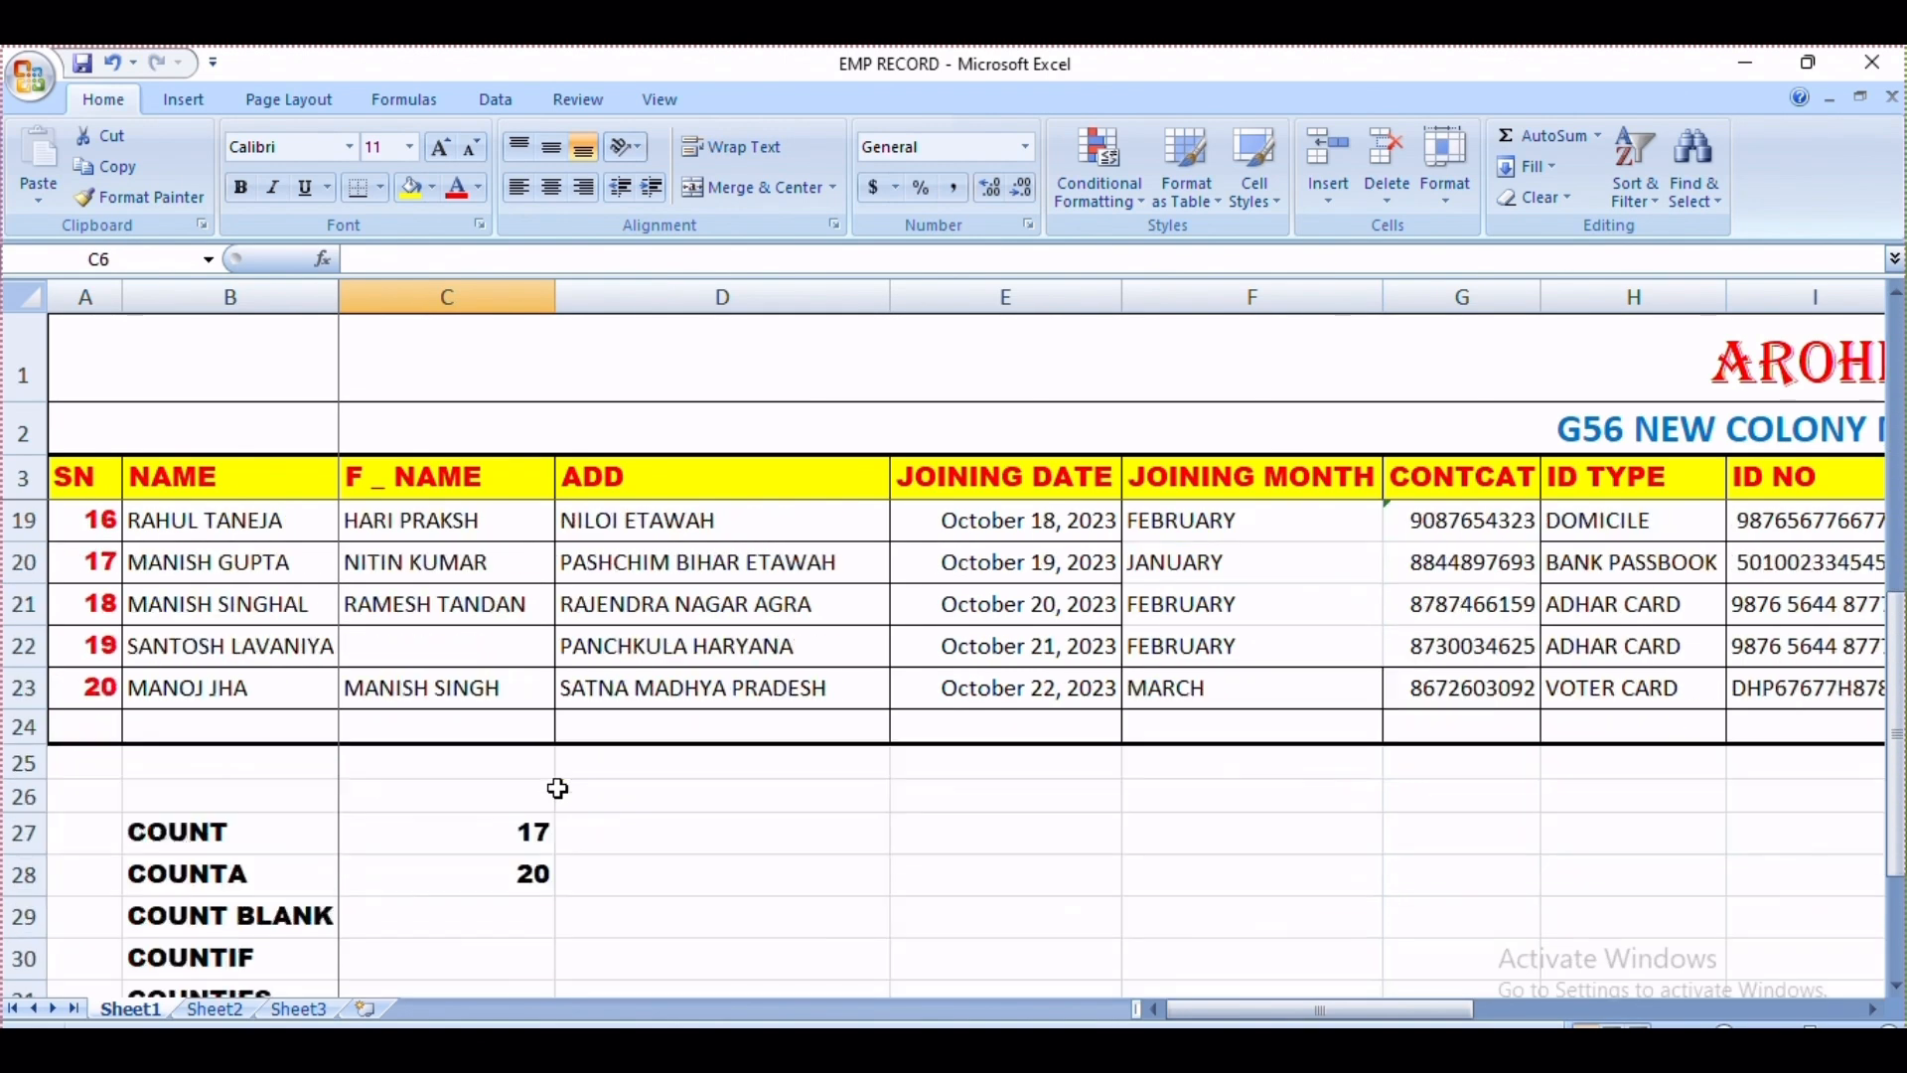
{"action": "left_click", "coordinate": [473, 805]}
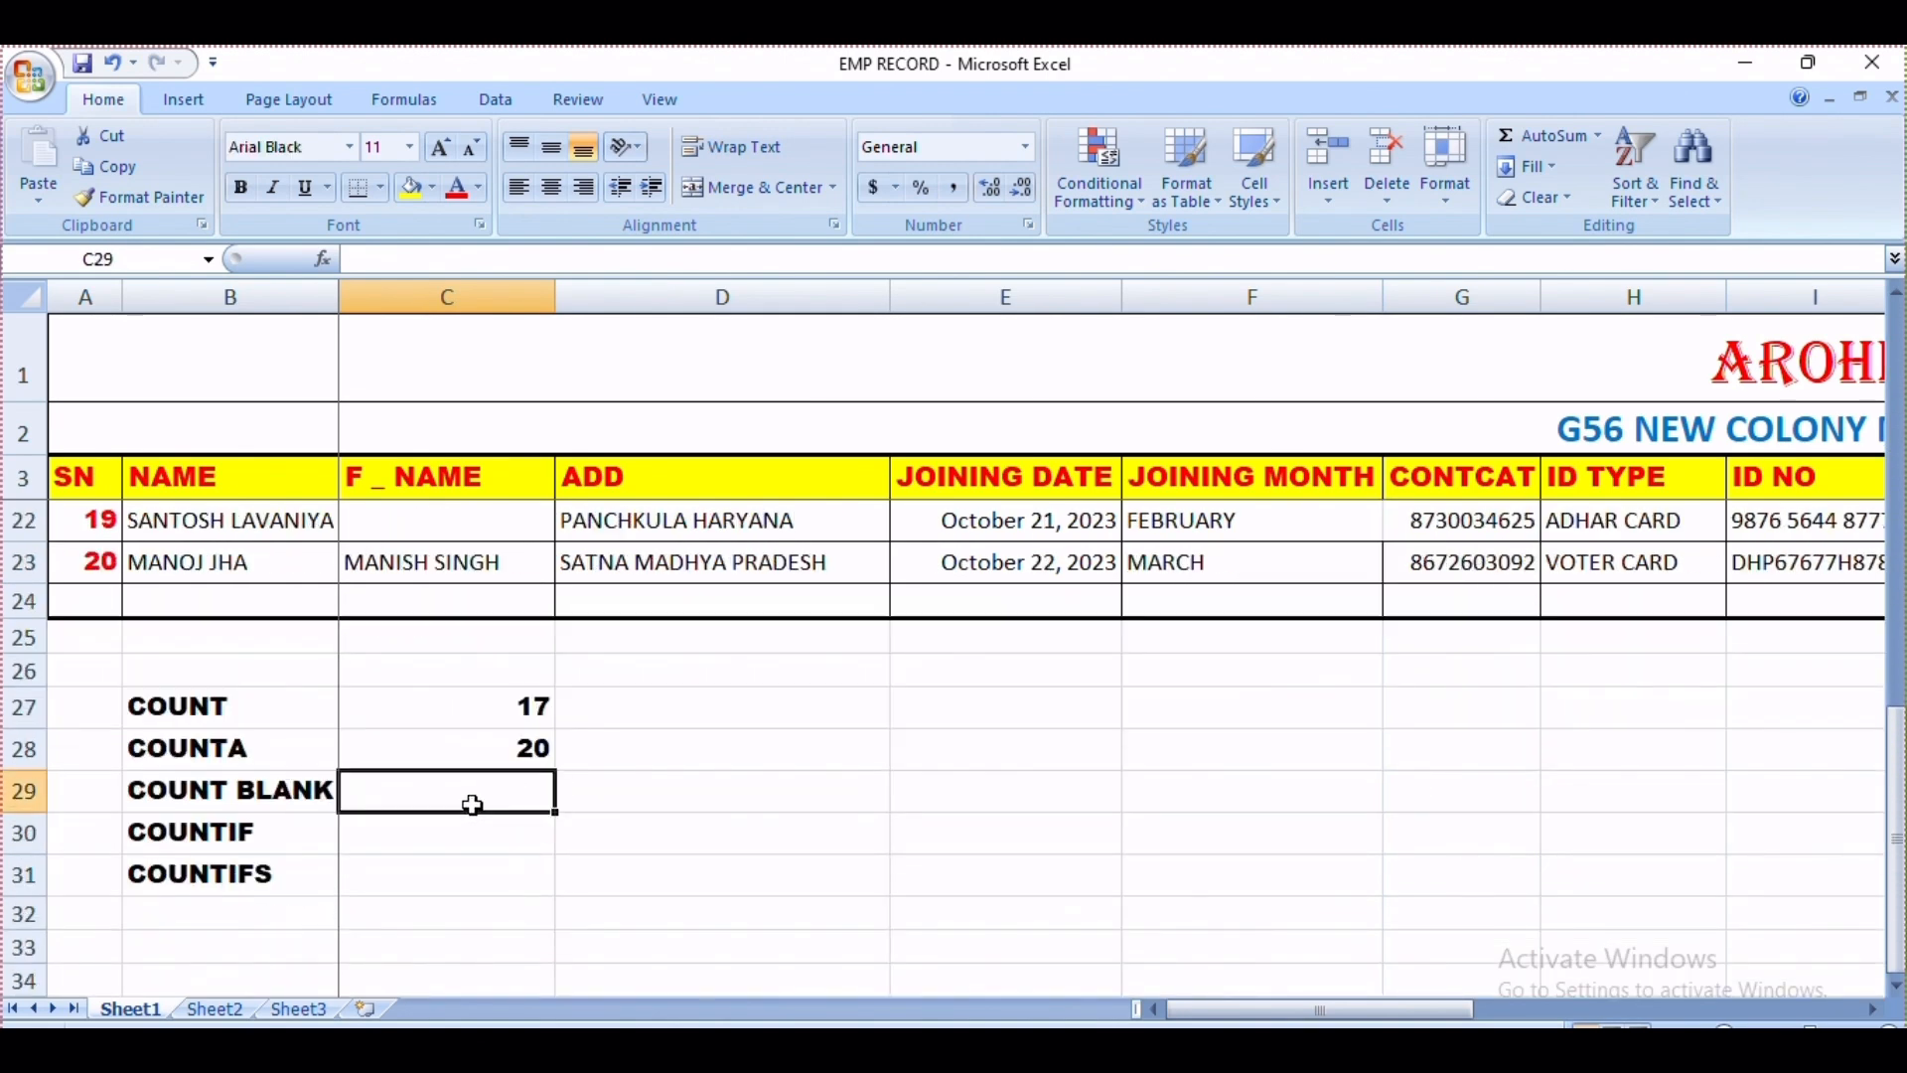
{"action": "scroll", "coordinate": [473, 804], "scroll_direction": "up", "scroll_amount": 6}
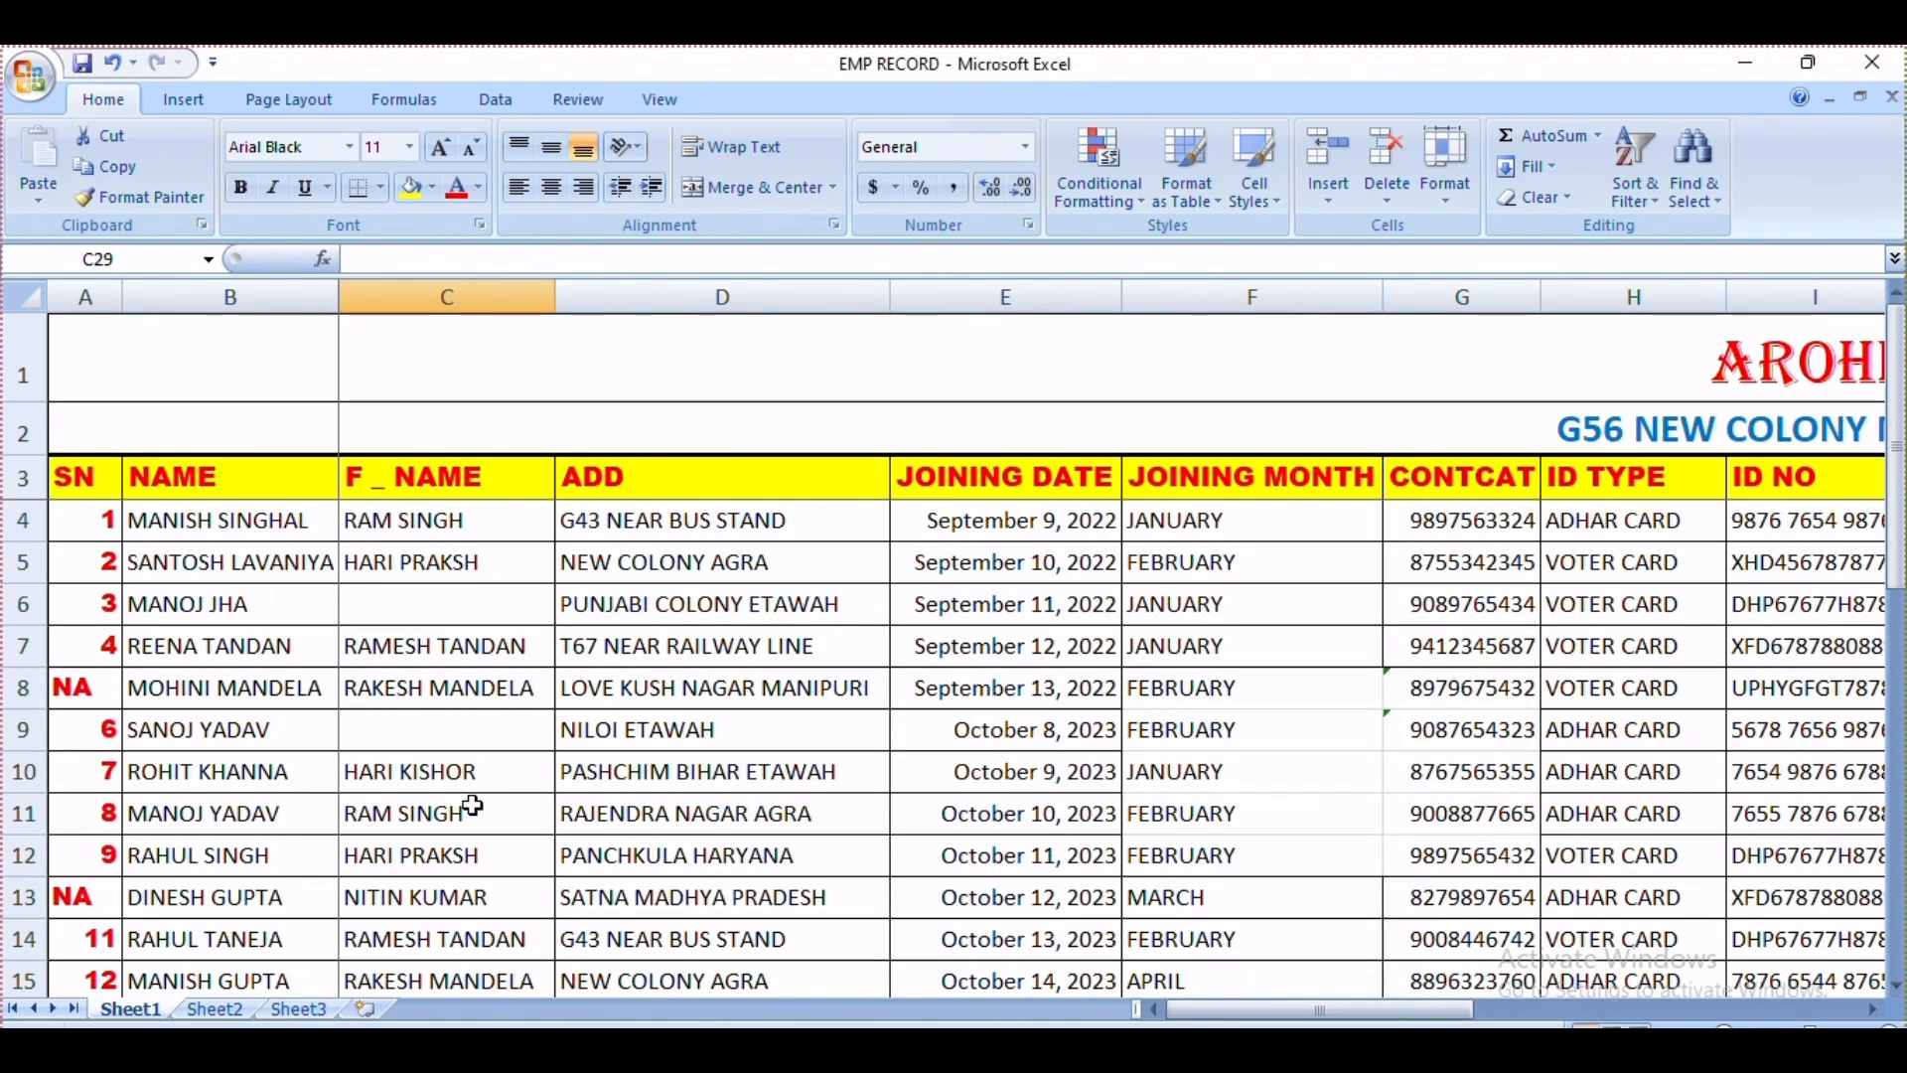
{"action": "scroll", "coordinate": [478, 809], "scroll_direction": "down", "scroll_amount": 6}
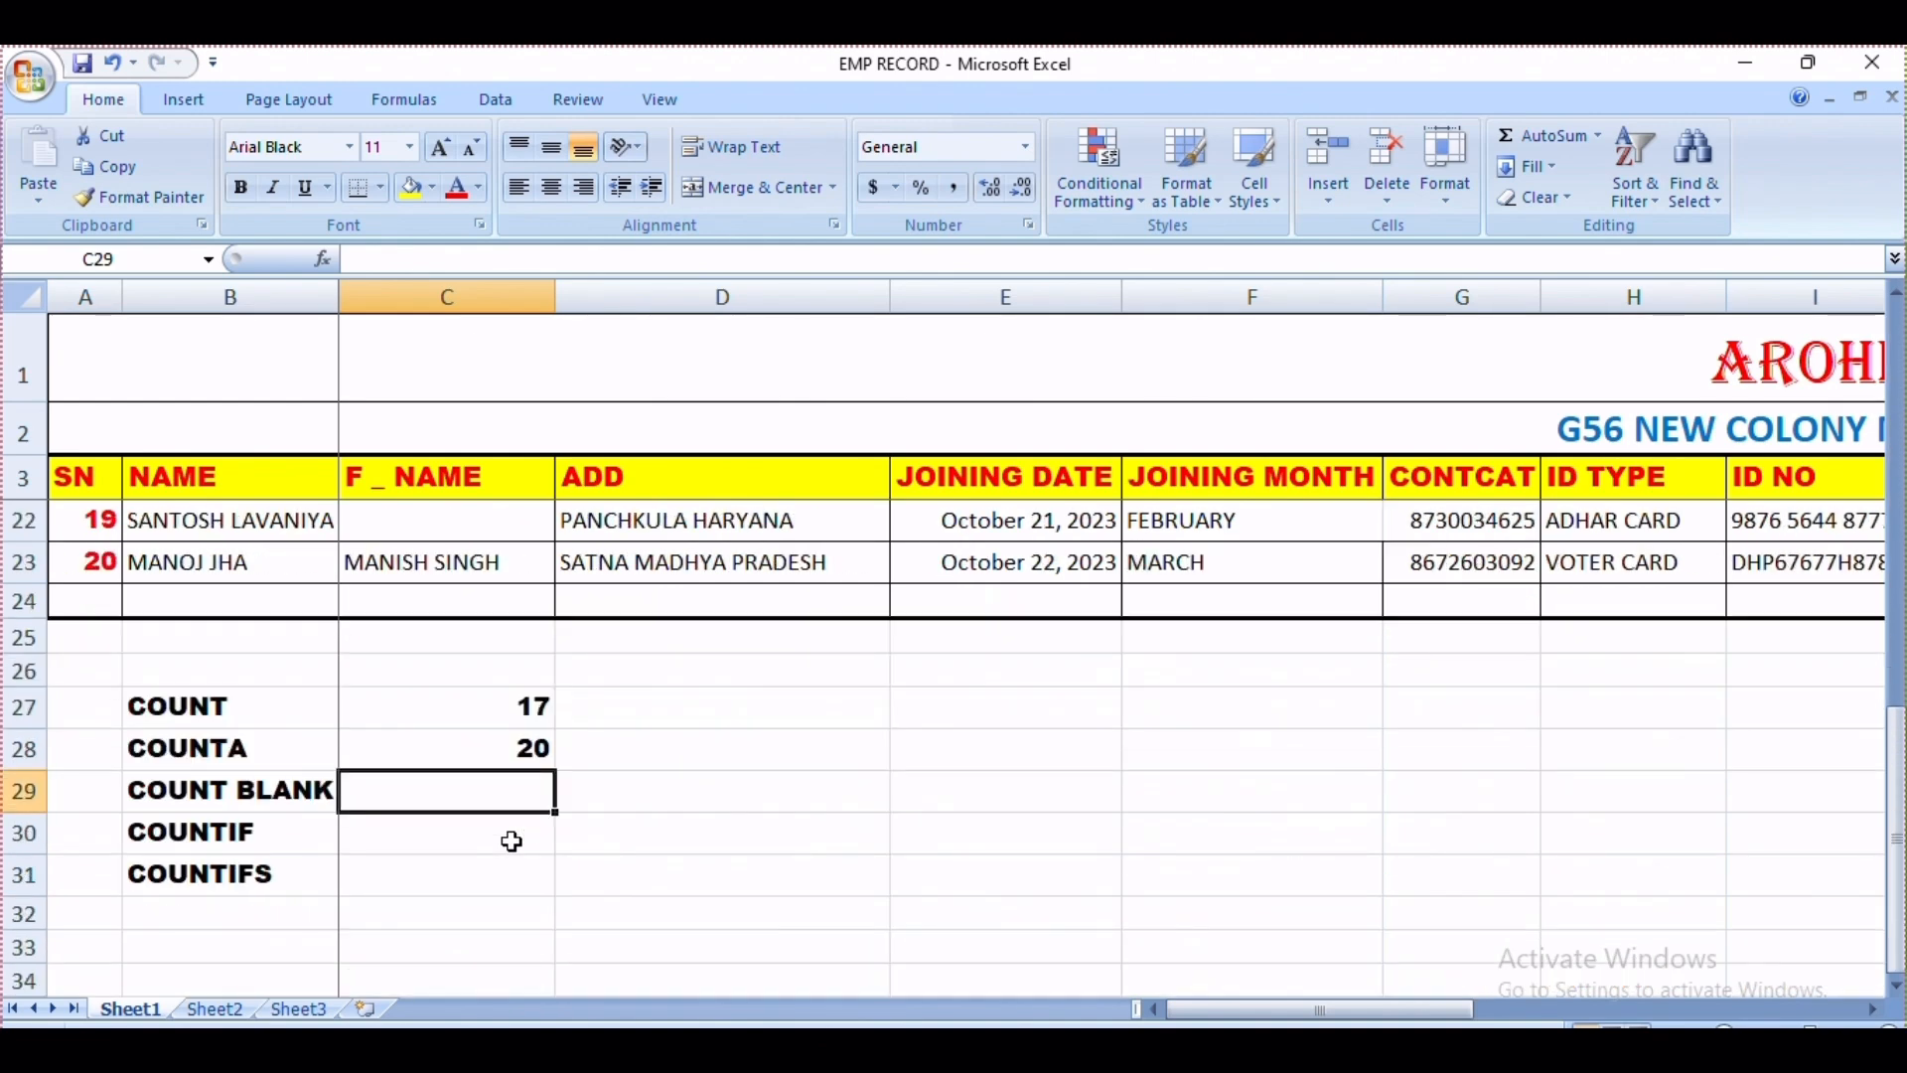
{"action": "scroll", "coordinate": [512, 841], "scroll_direction": "up", "scroll_amount": 1}
{"action": "type", "text": "=C"}
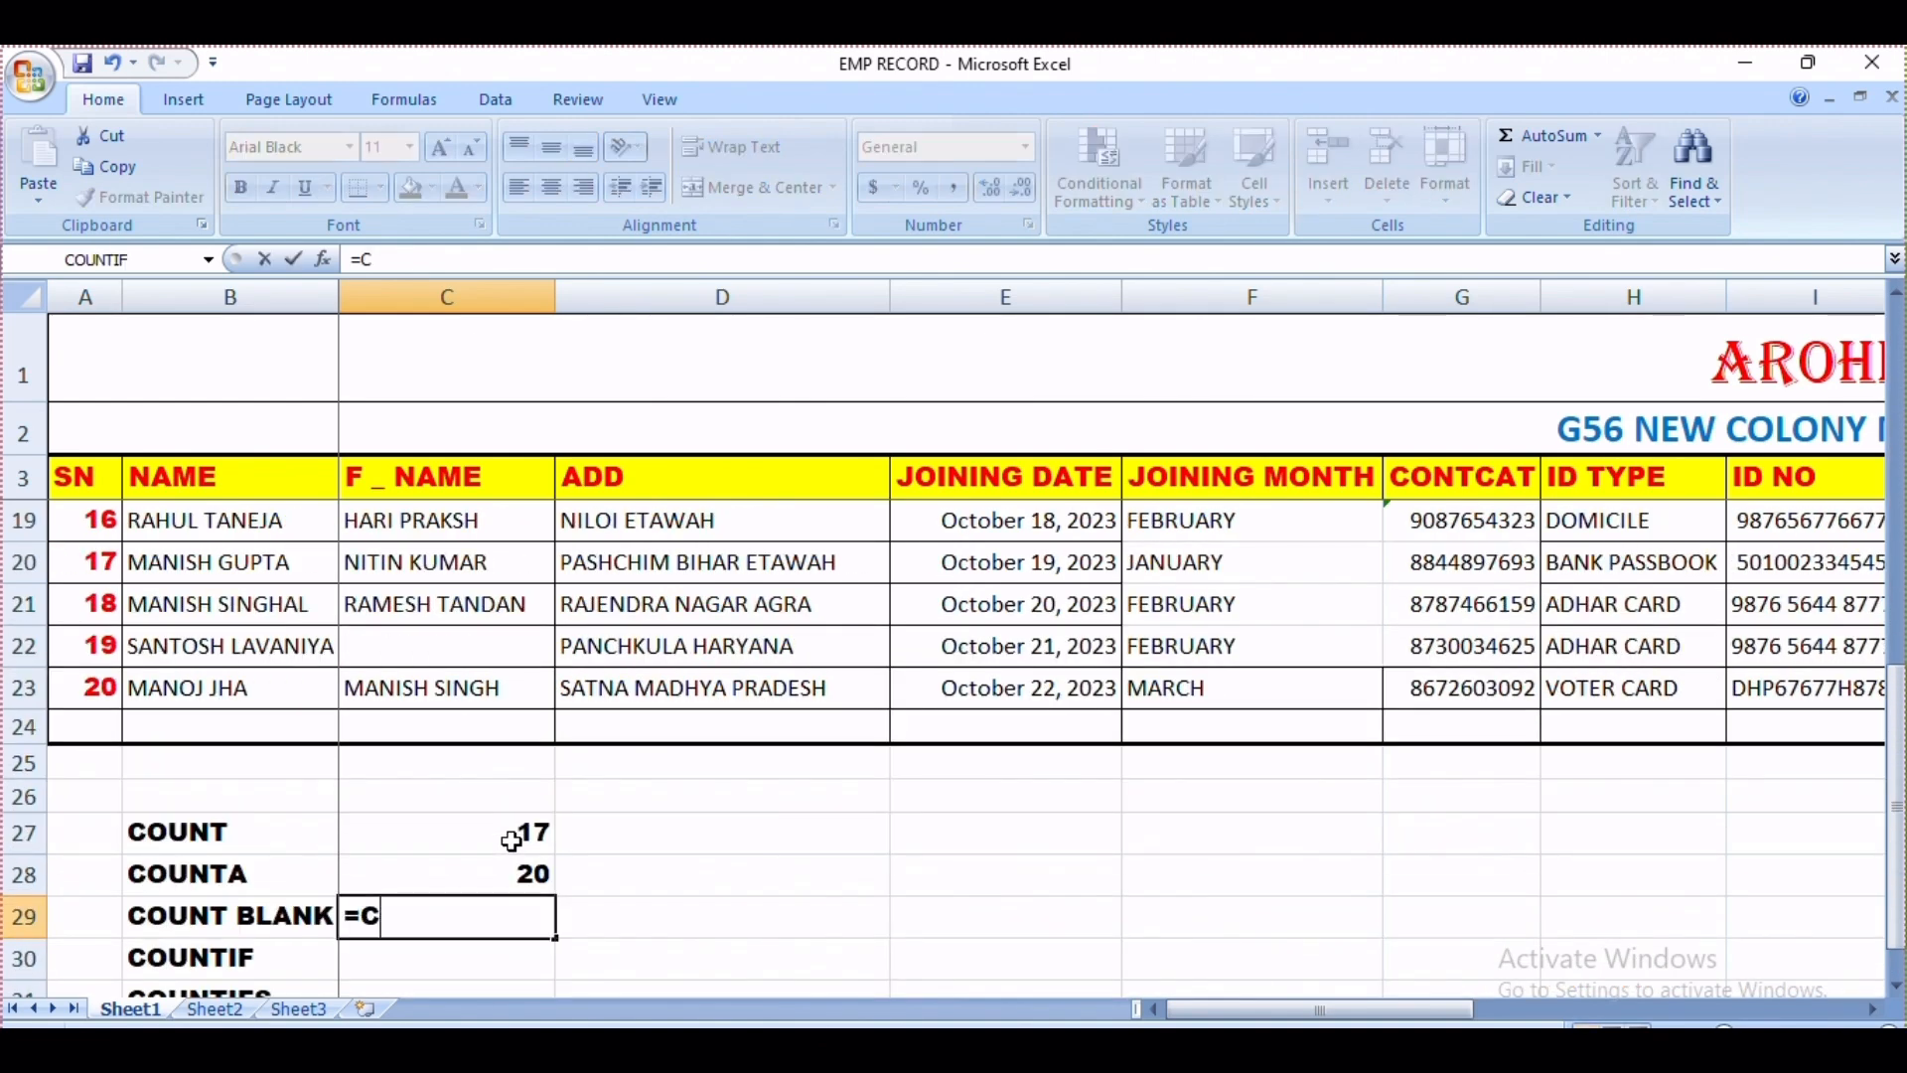
{"action": "type", "text": "OUNTBLANK"}
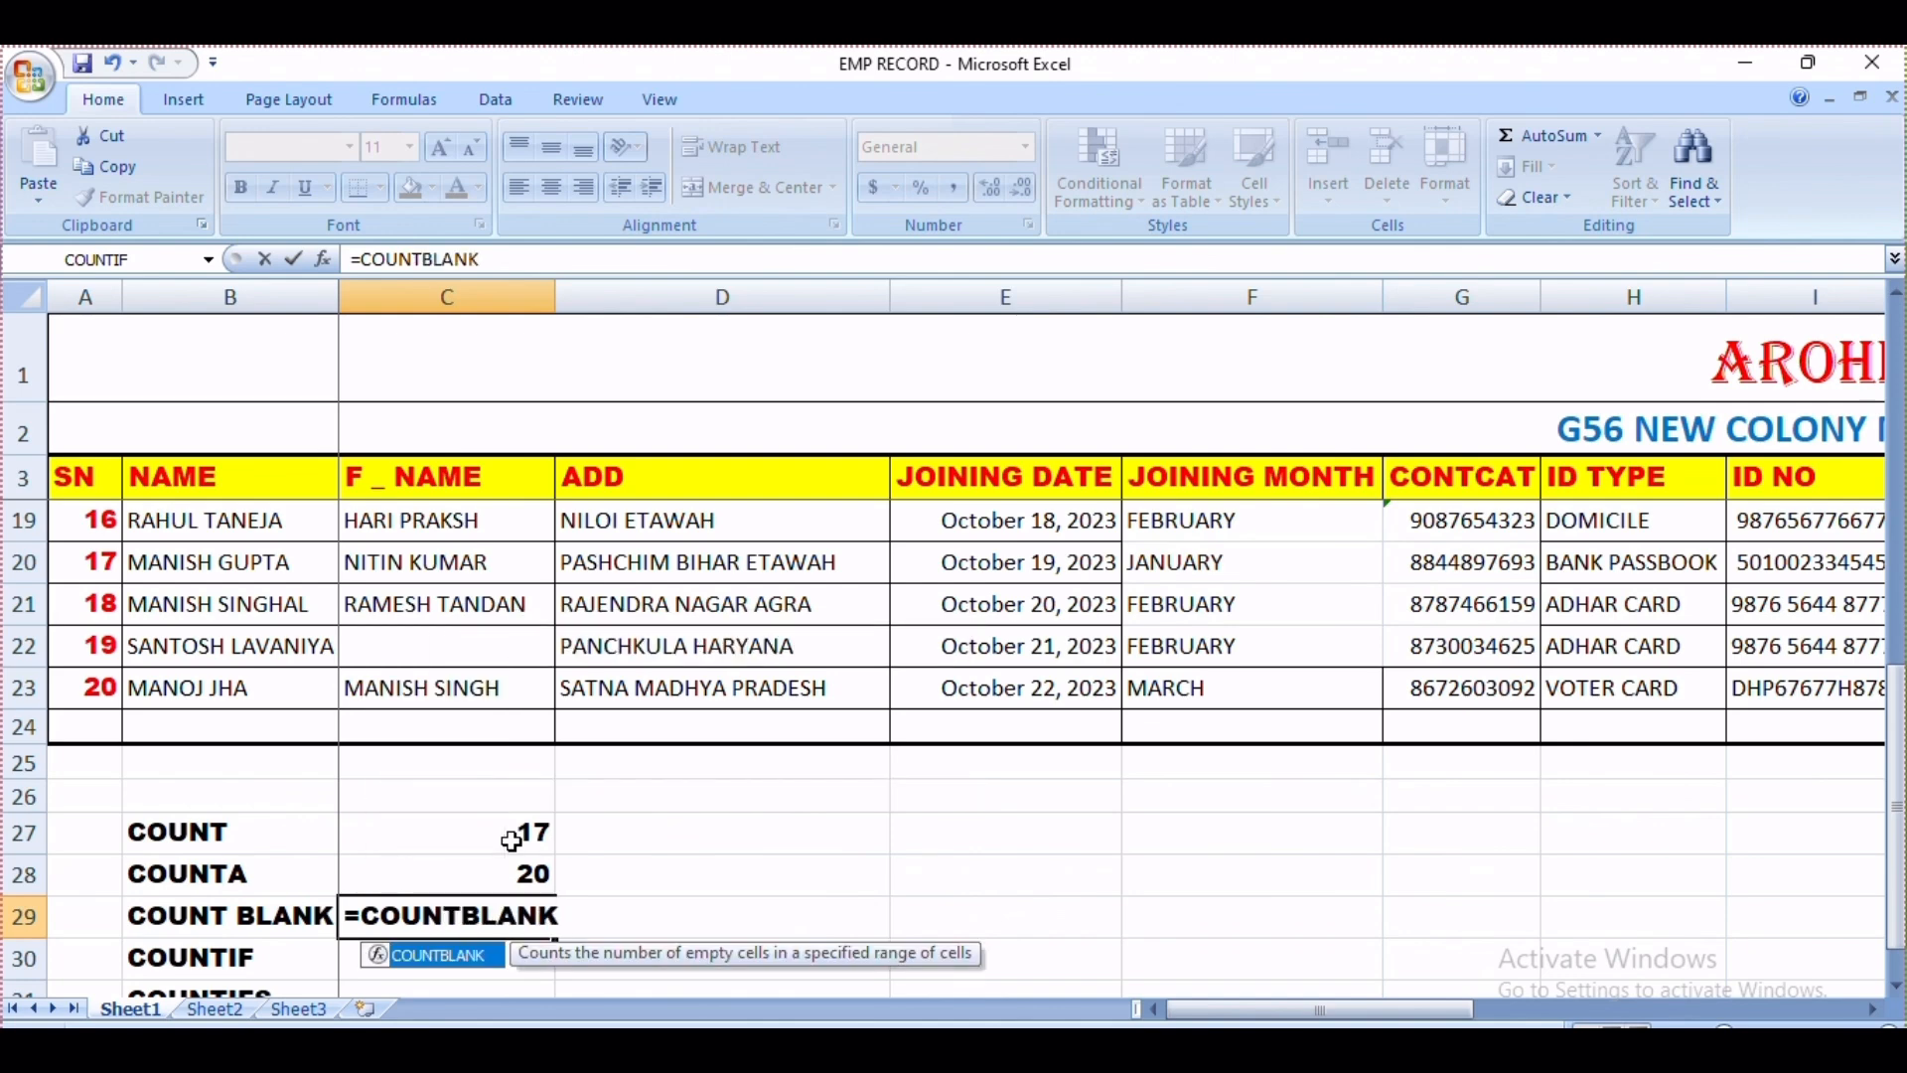
{"action": "type", "text": "("}
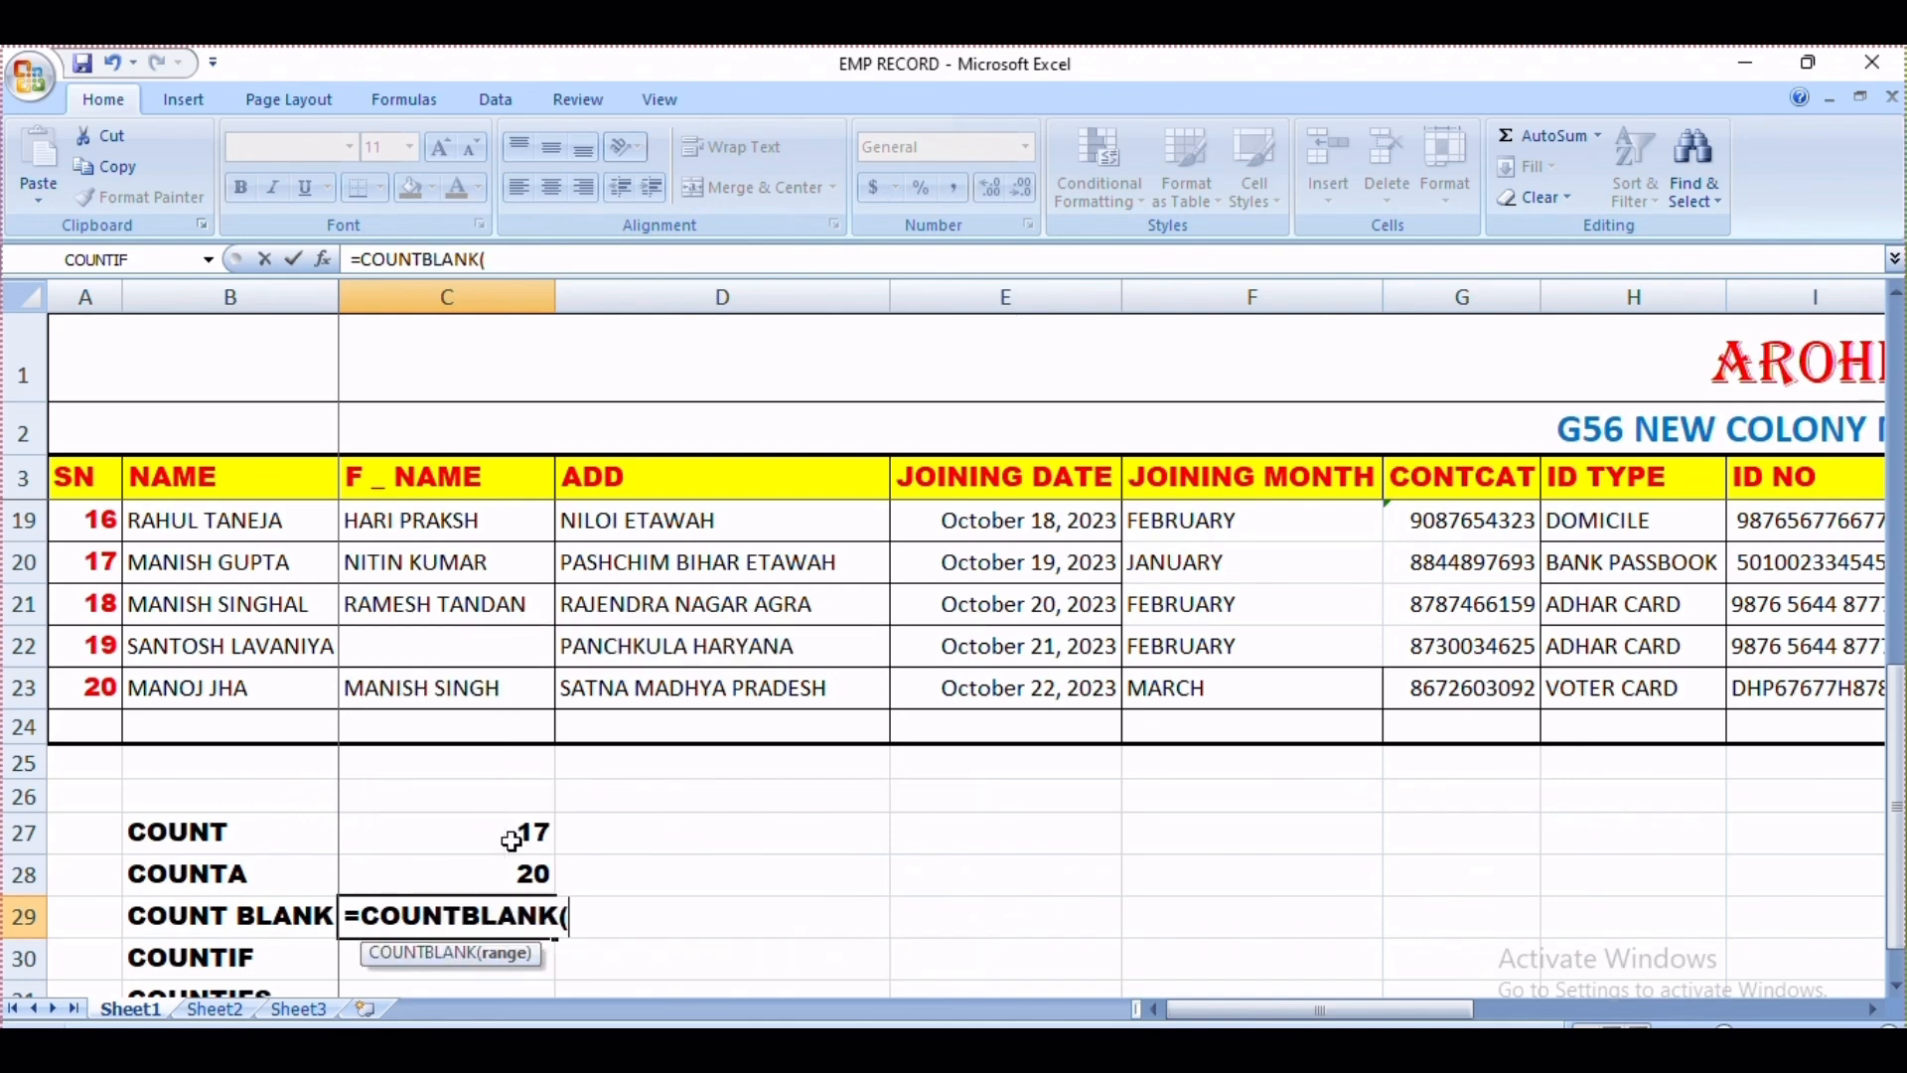
{"action": "scroll", "coordinate": [497, 730], "scroll_direction": "up", "scroll_amount": 4}
{"action": "scroll", "coordinate": [516, 795], "scroll_direction": "down", "scroll_amount": 3}
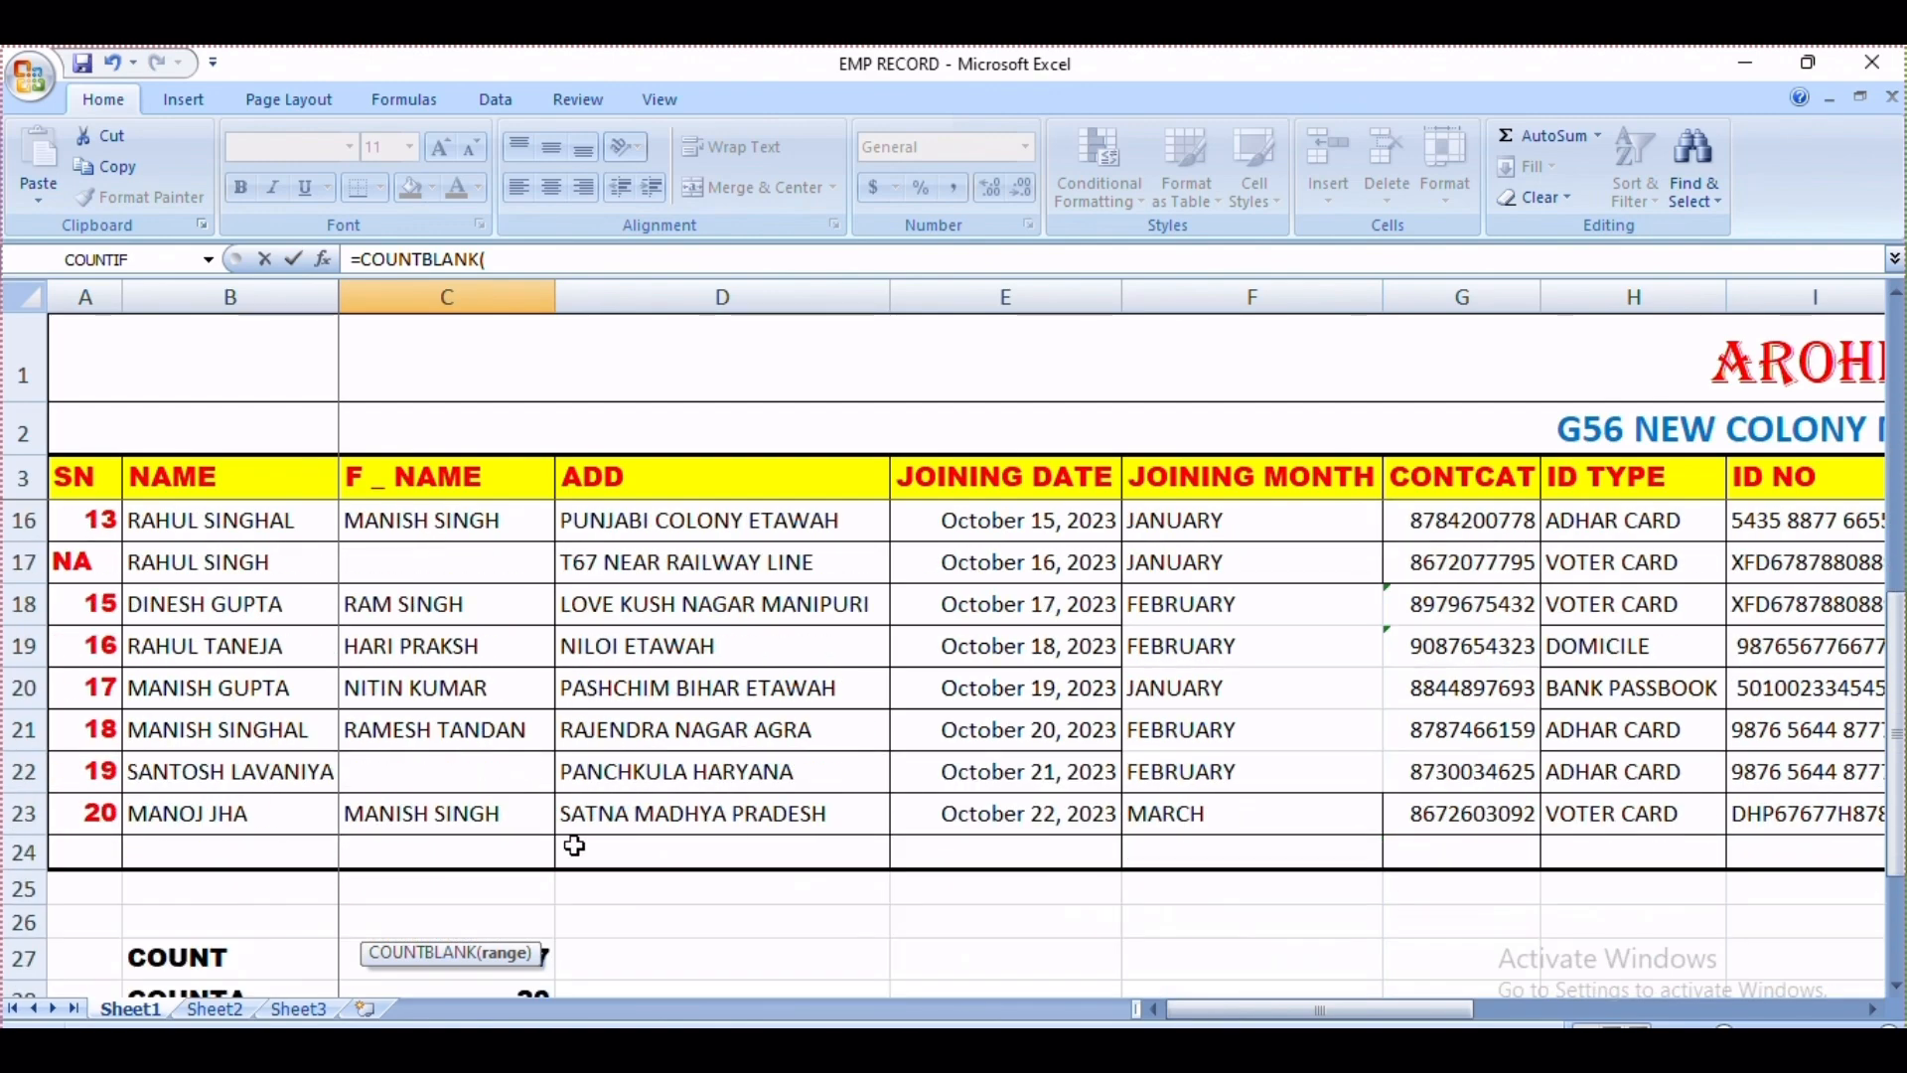
{"action": "scroll", "coordinate": [463, 840], "scroll_direction": "up", "scroll_amount": 4}
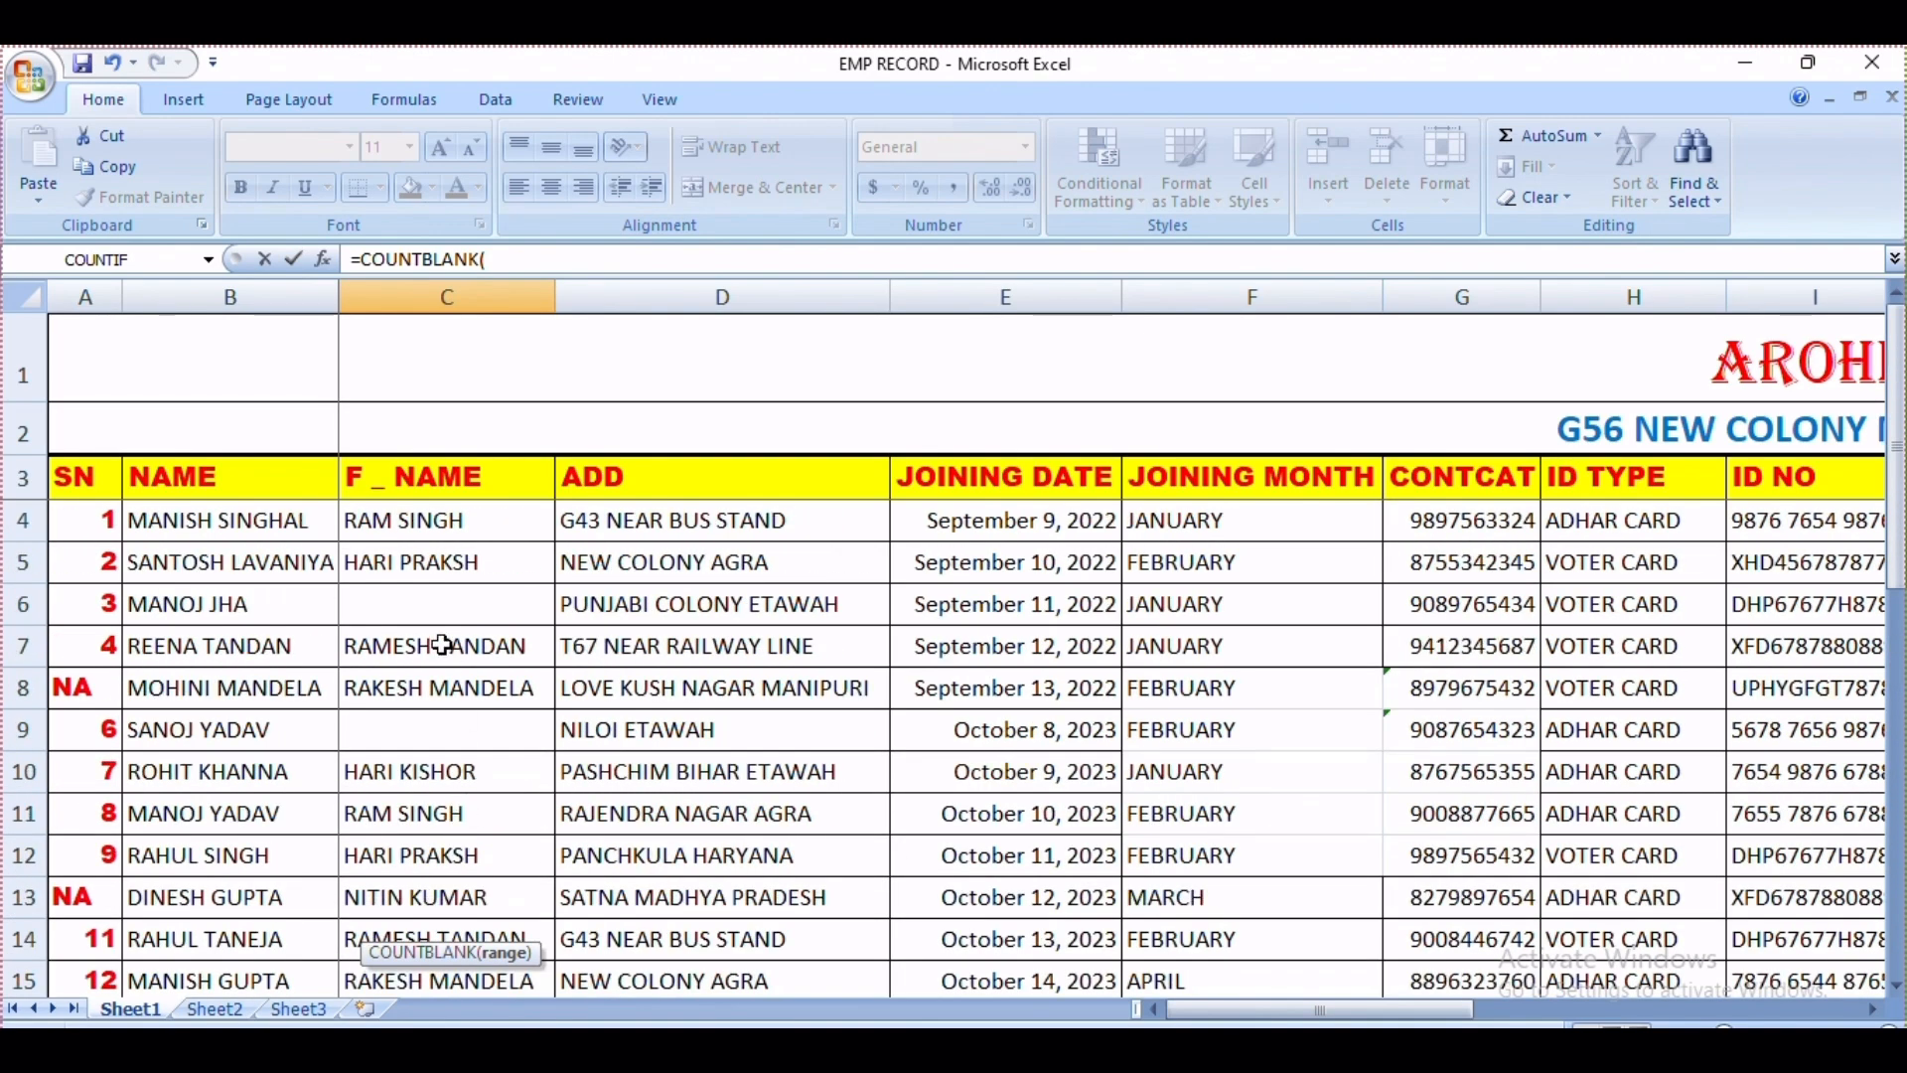
{"action": "left_click_drag", "start_coordinate": [399, 513], "coordinate": [458, 960]}
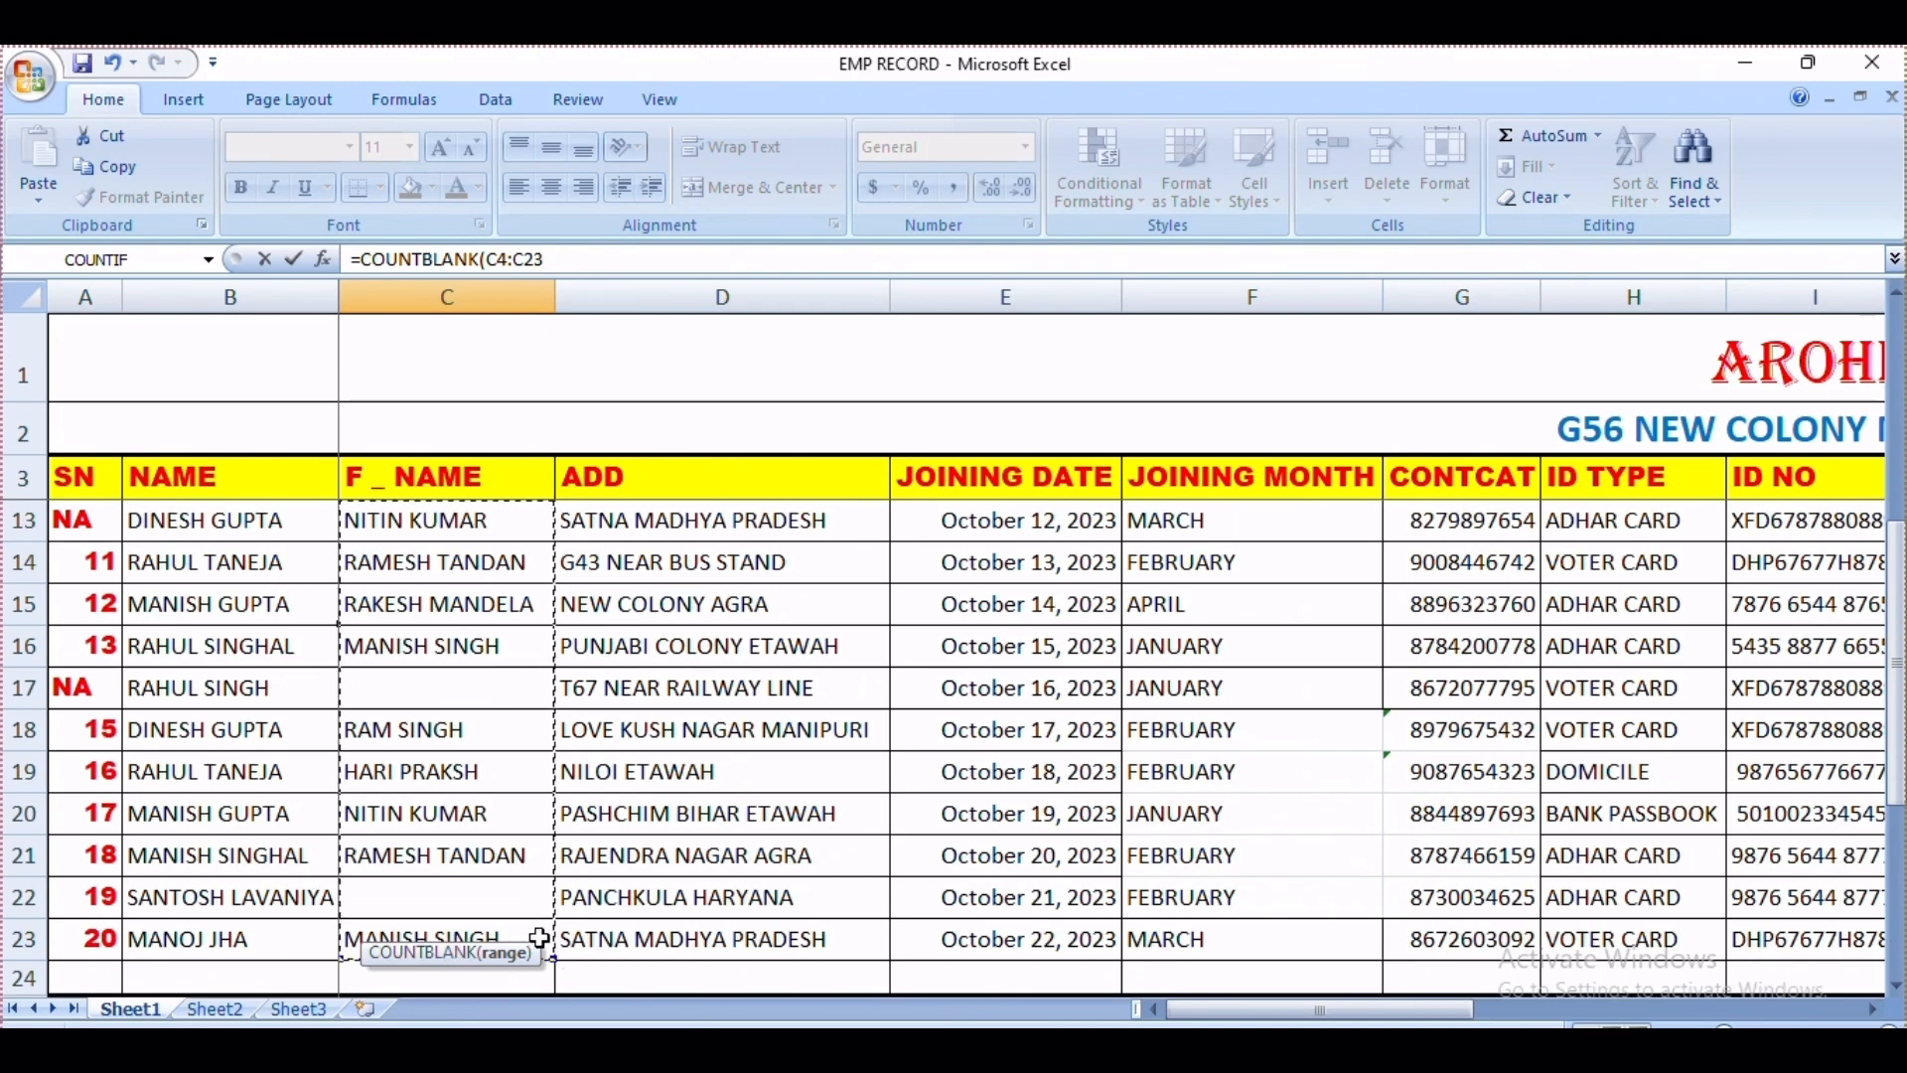
{"action": "type", "text": ")"}
{"action": "key", "text": "Return"}
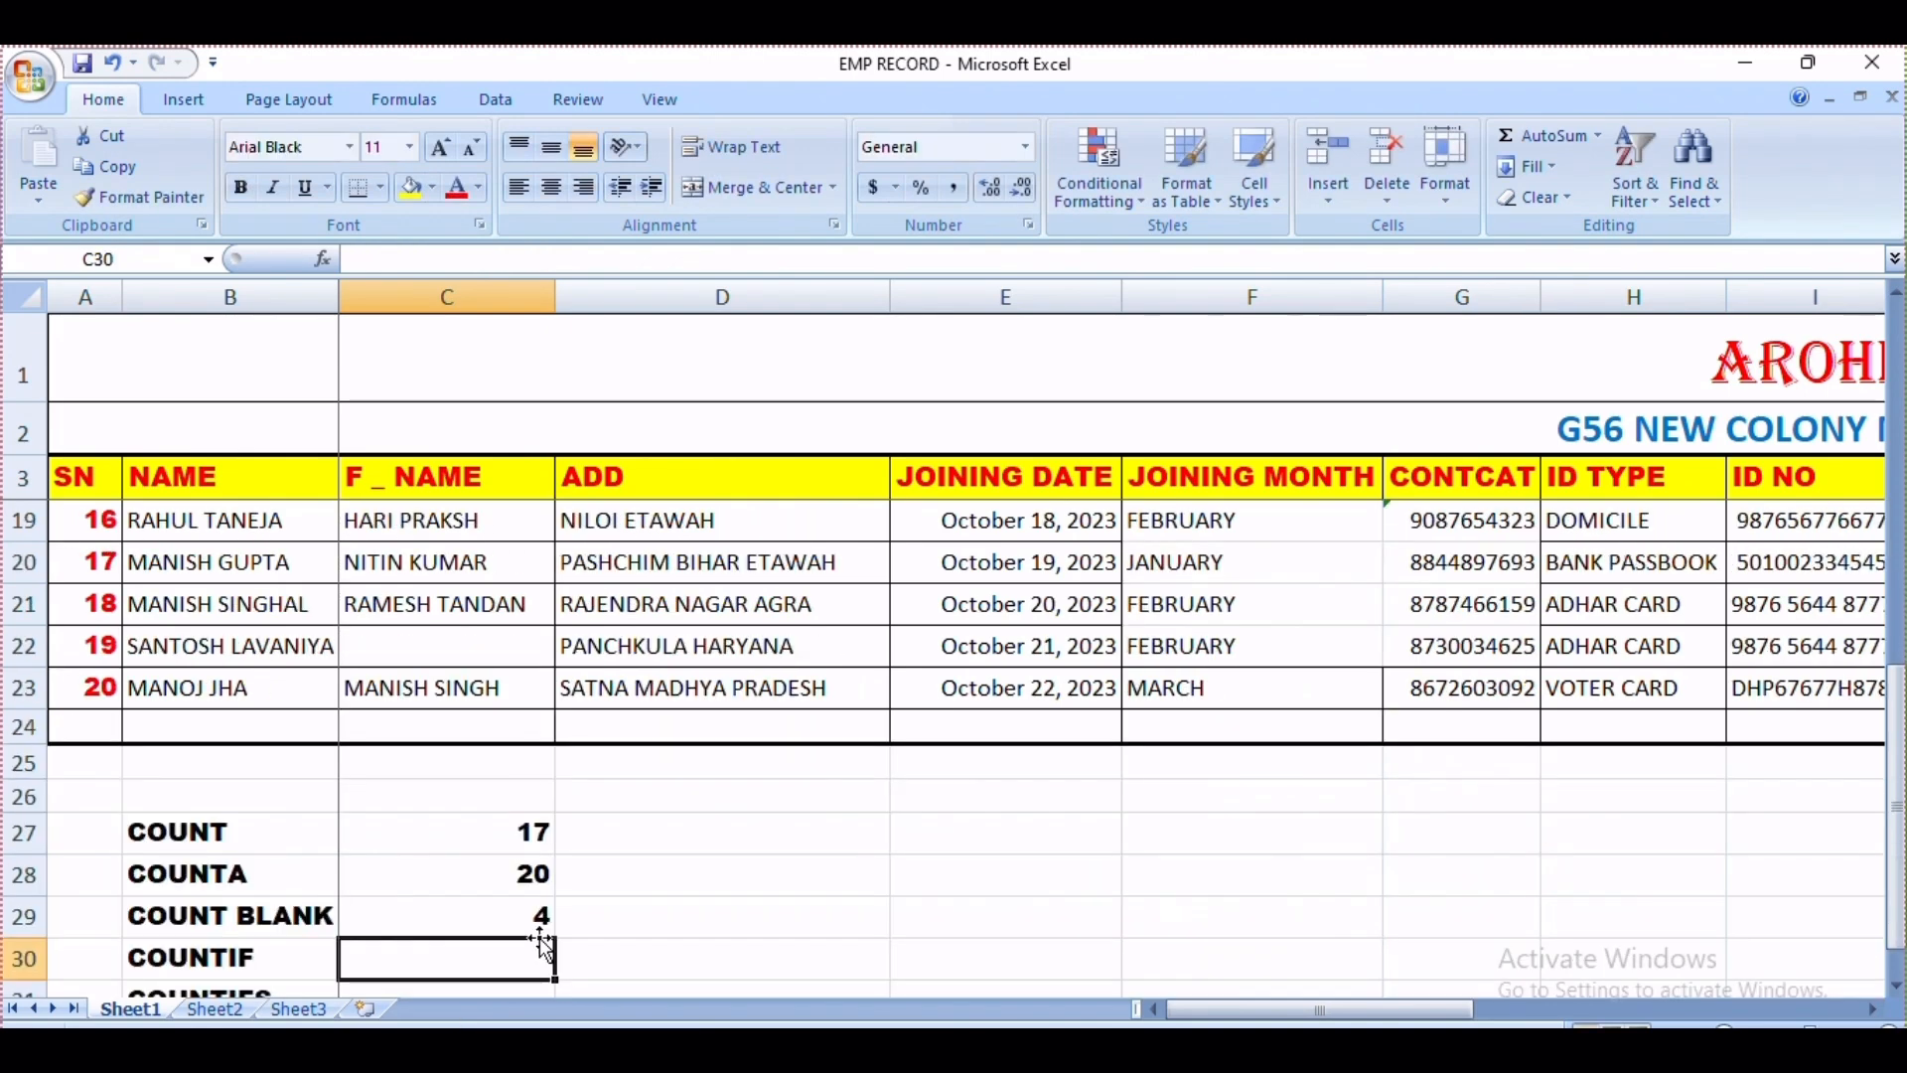
{"action": "left_click", "coordinate": [542, 916]}
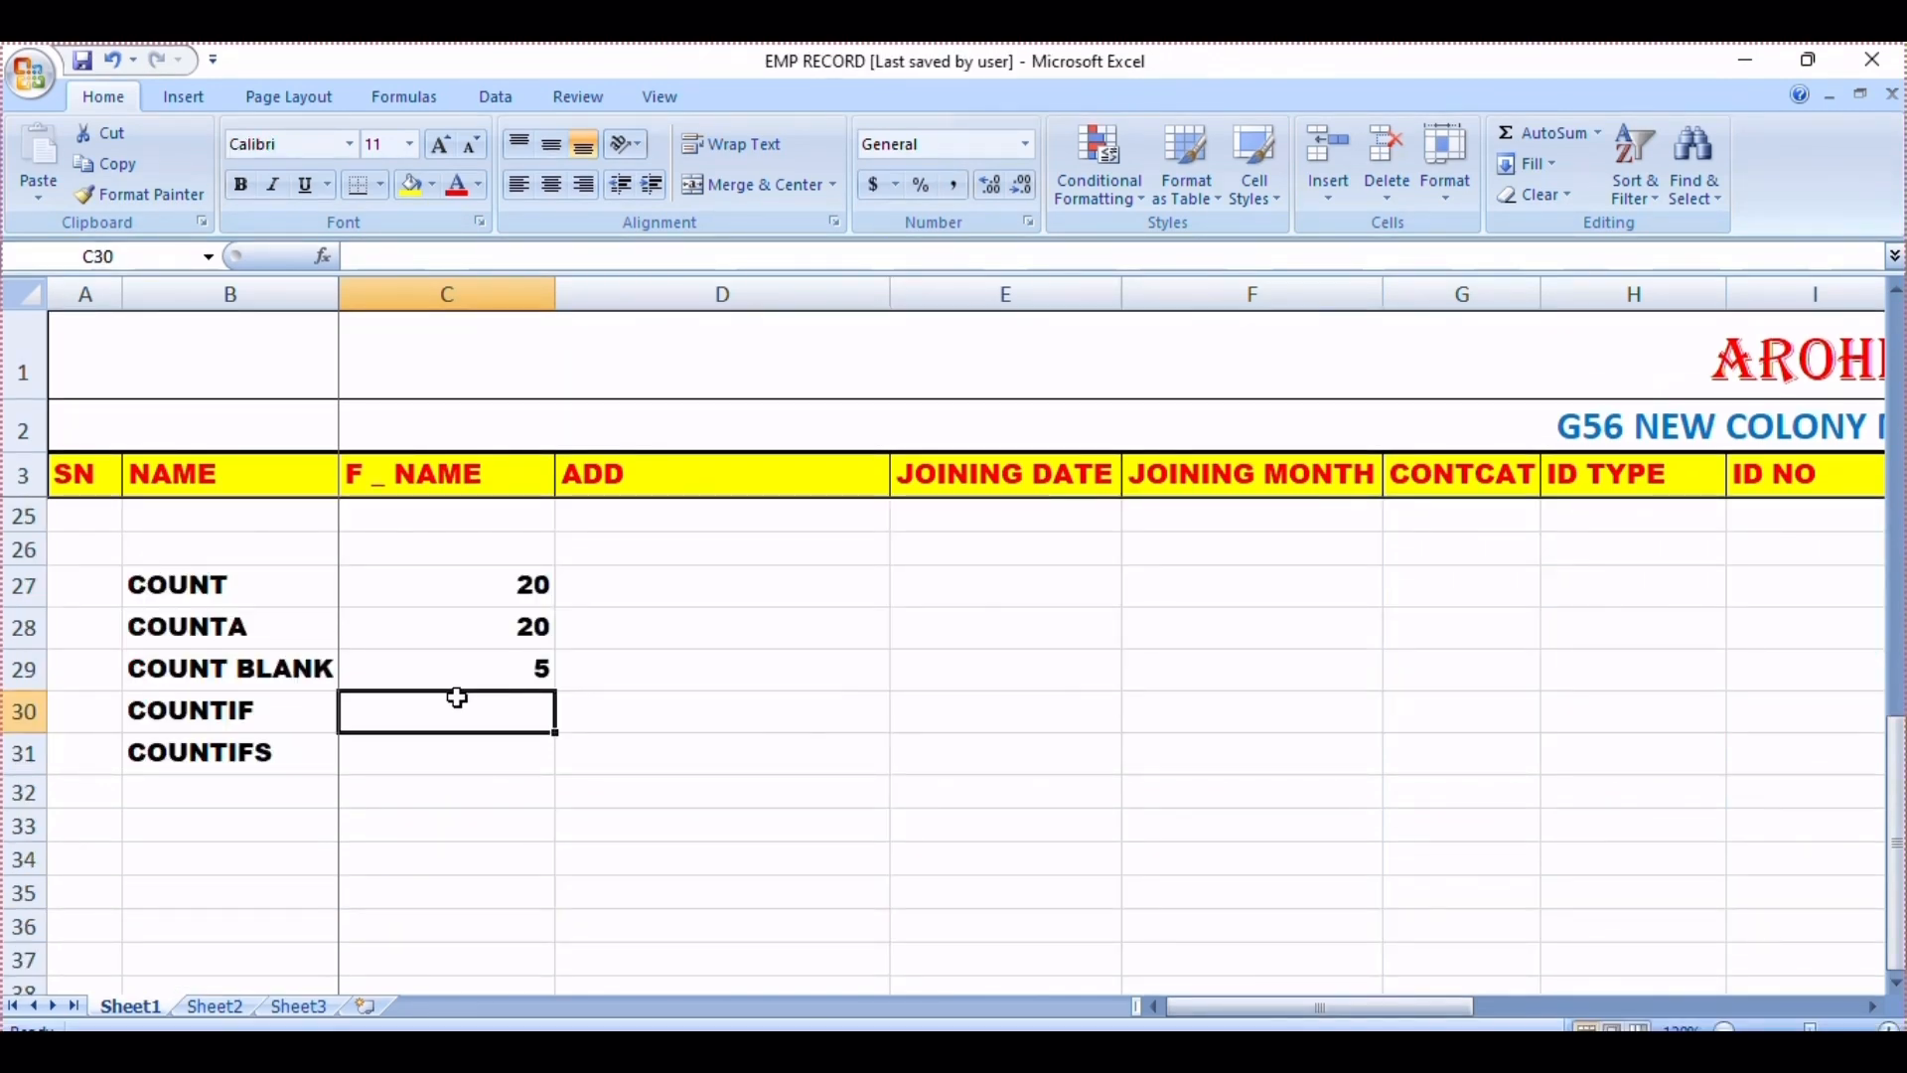
Step: Examine the employee records, especially the JOINING MONTH column, and the function list below the table
{"action": "scroll", "coordinate": [559, 771], "scroll_direction": "down", "scroll_amount": 2}
{"action": "scroll", "coordinate": [558, 772], "scroll_direction": "up", "scroll_amount": 9}
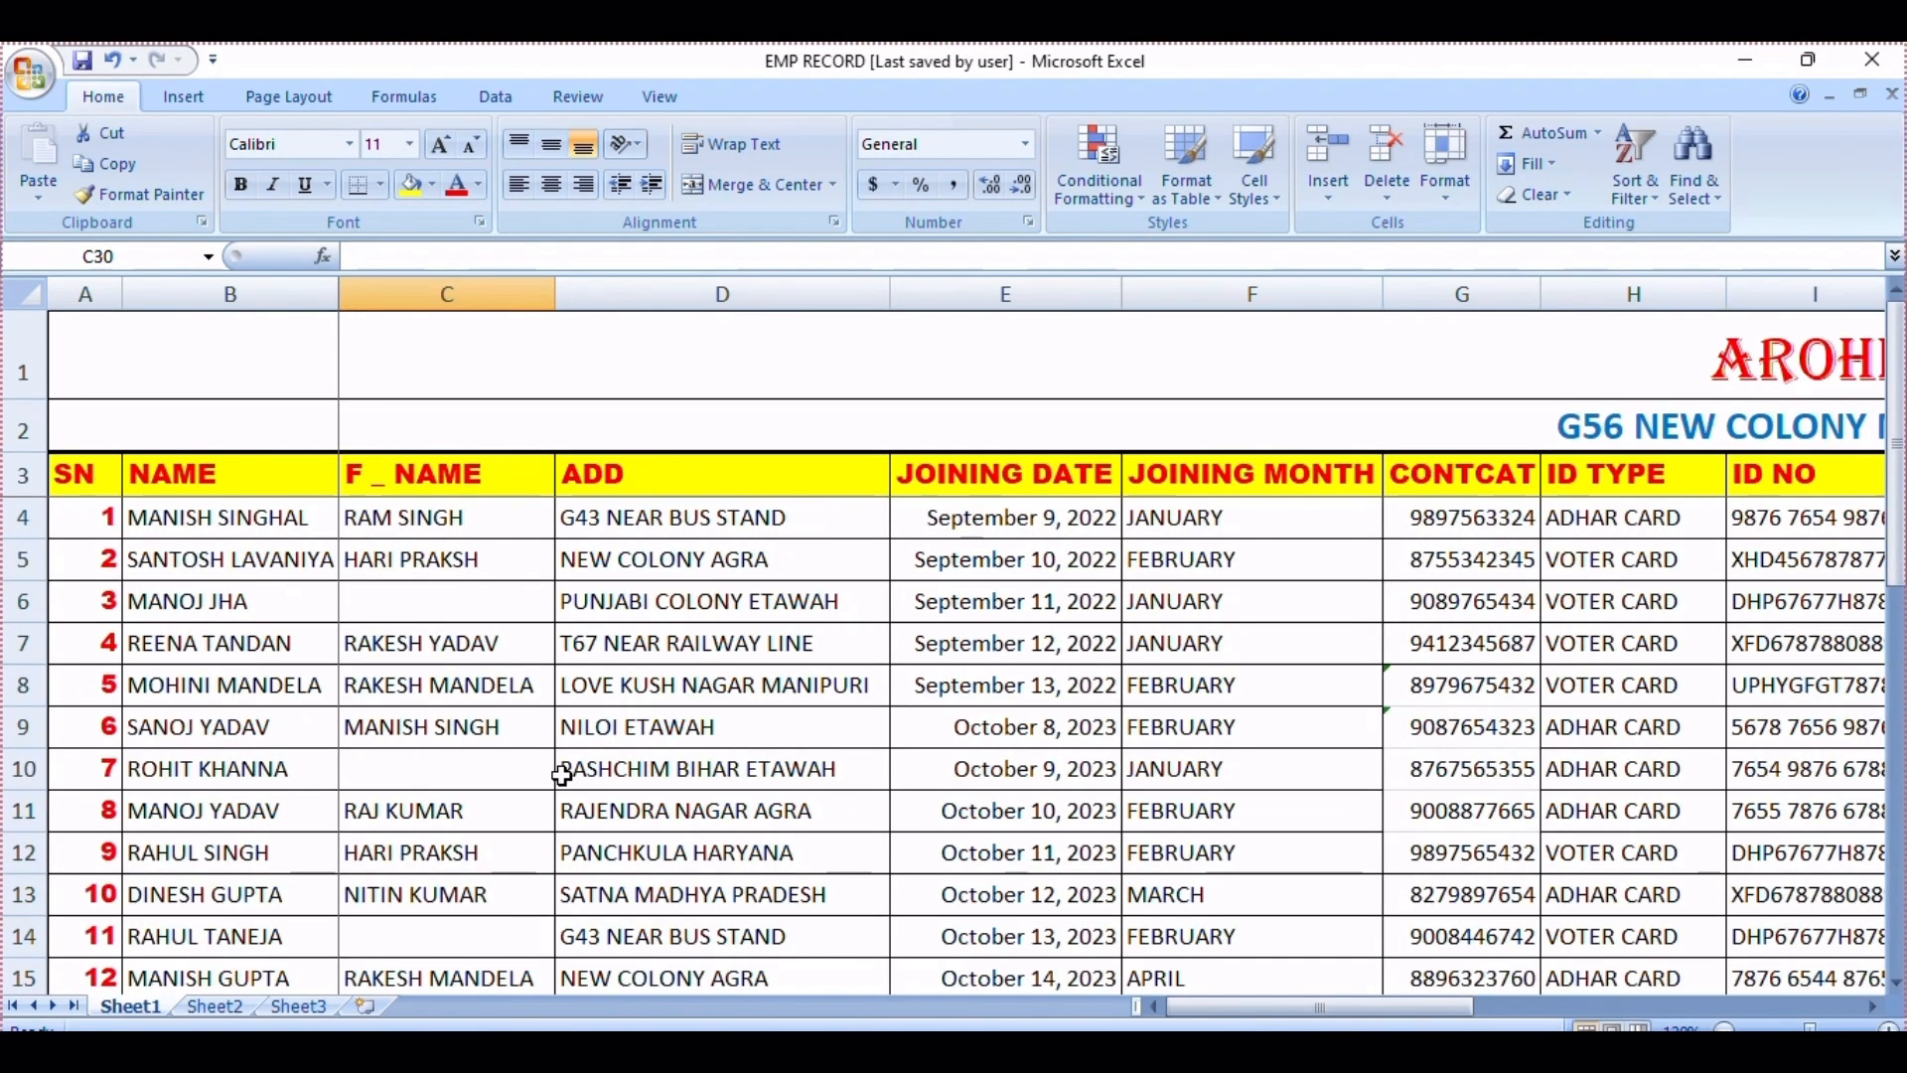
{"action": "left_click", "coordinate": [1321, 1010]}
{"action": "scroll", "coordinate": [556, 773], "scroll_direction": "down", "scroll_amount": 5}
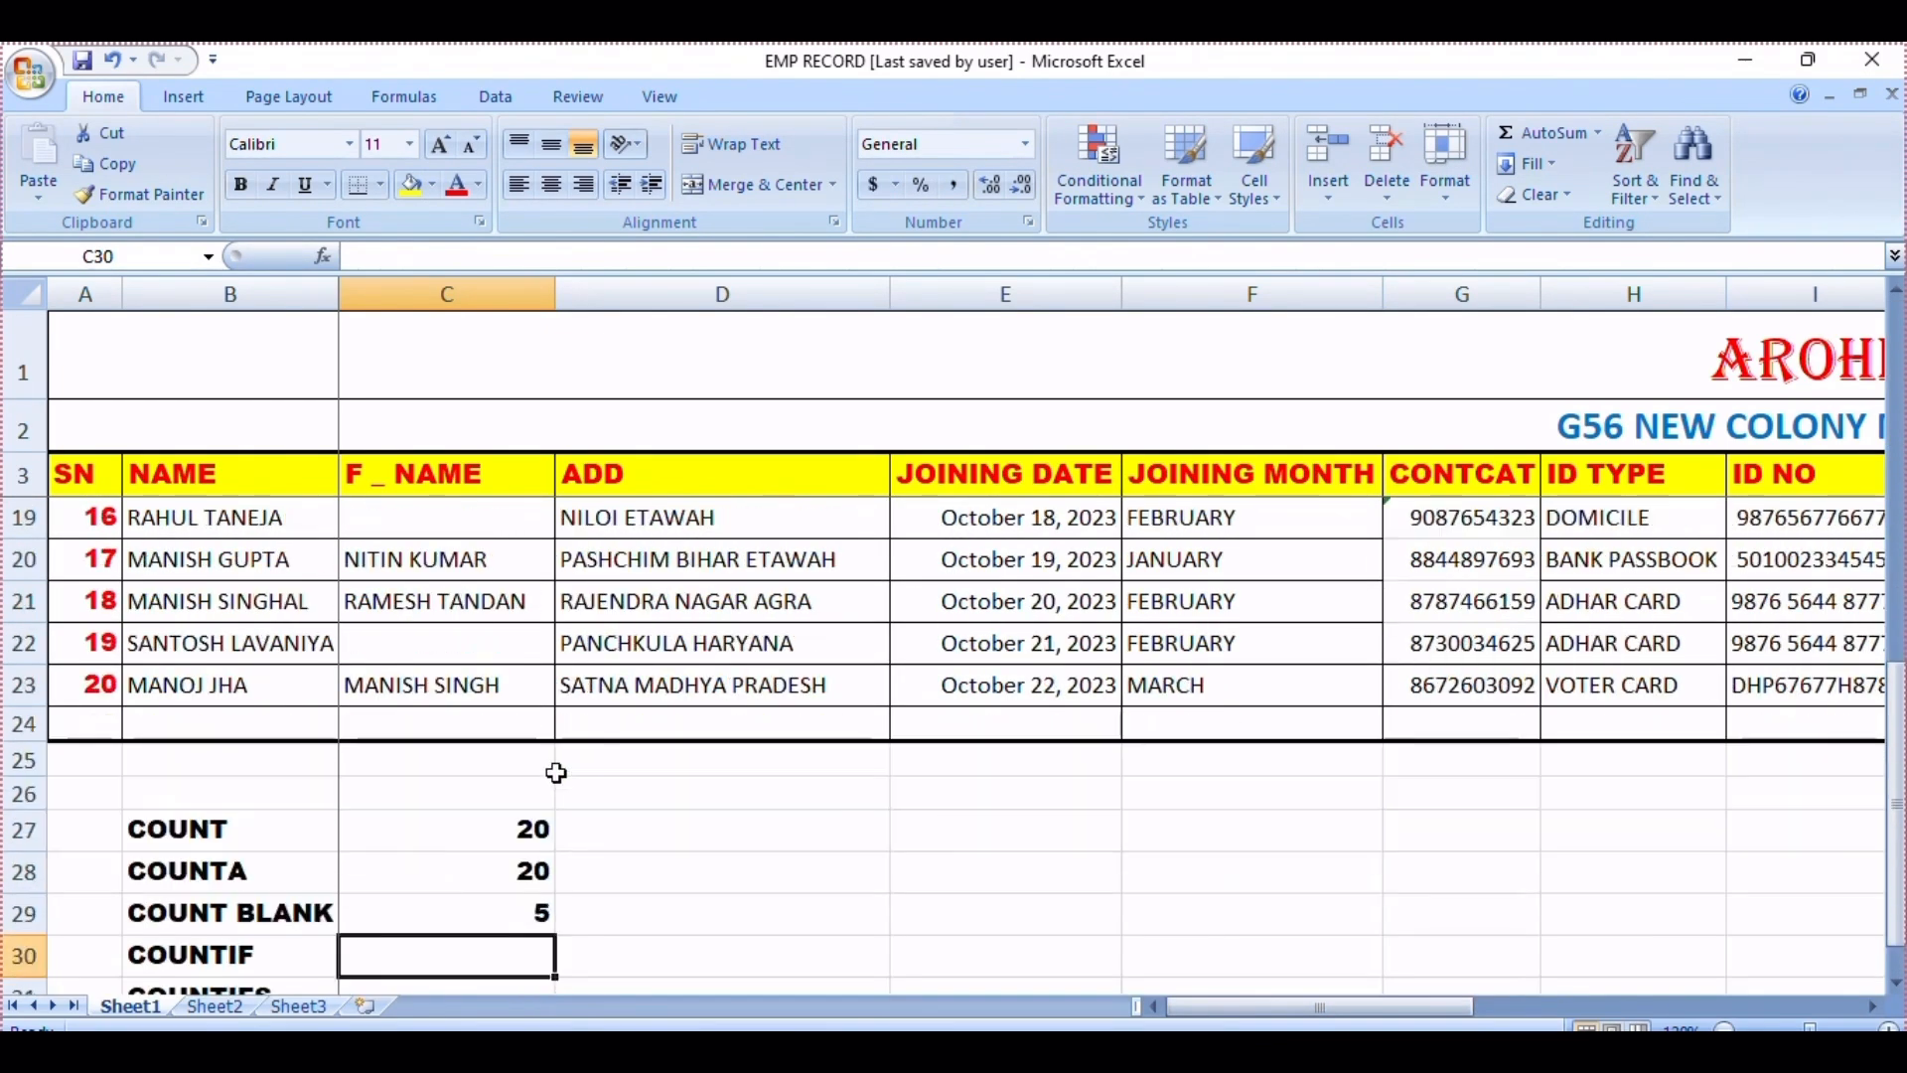
{"action": "scroll", "coordinate": [556, 773], "scroll_direction": "down", "scroll_amount": 2}
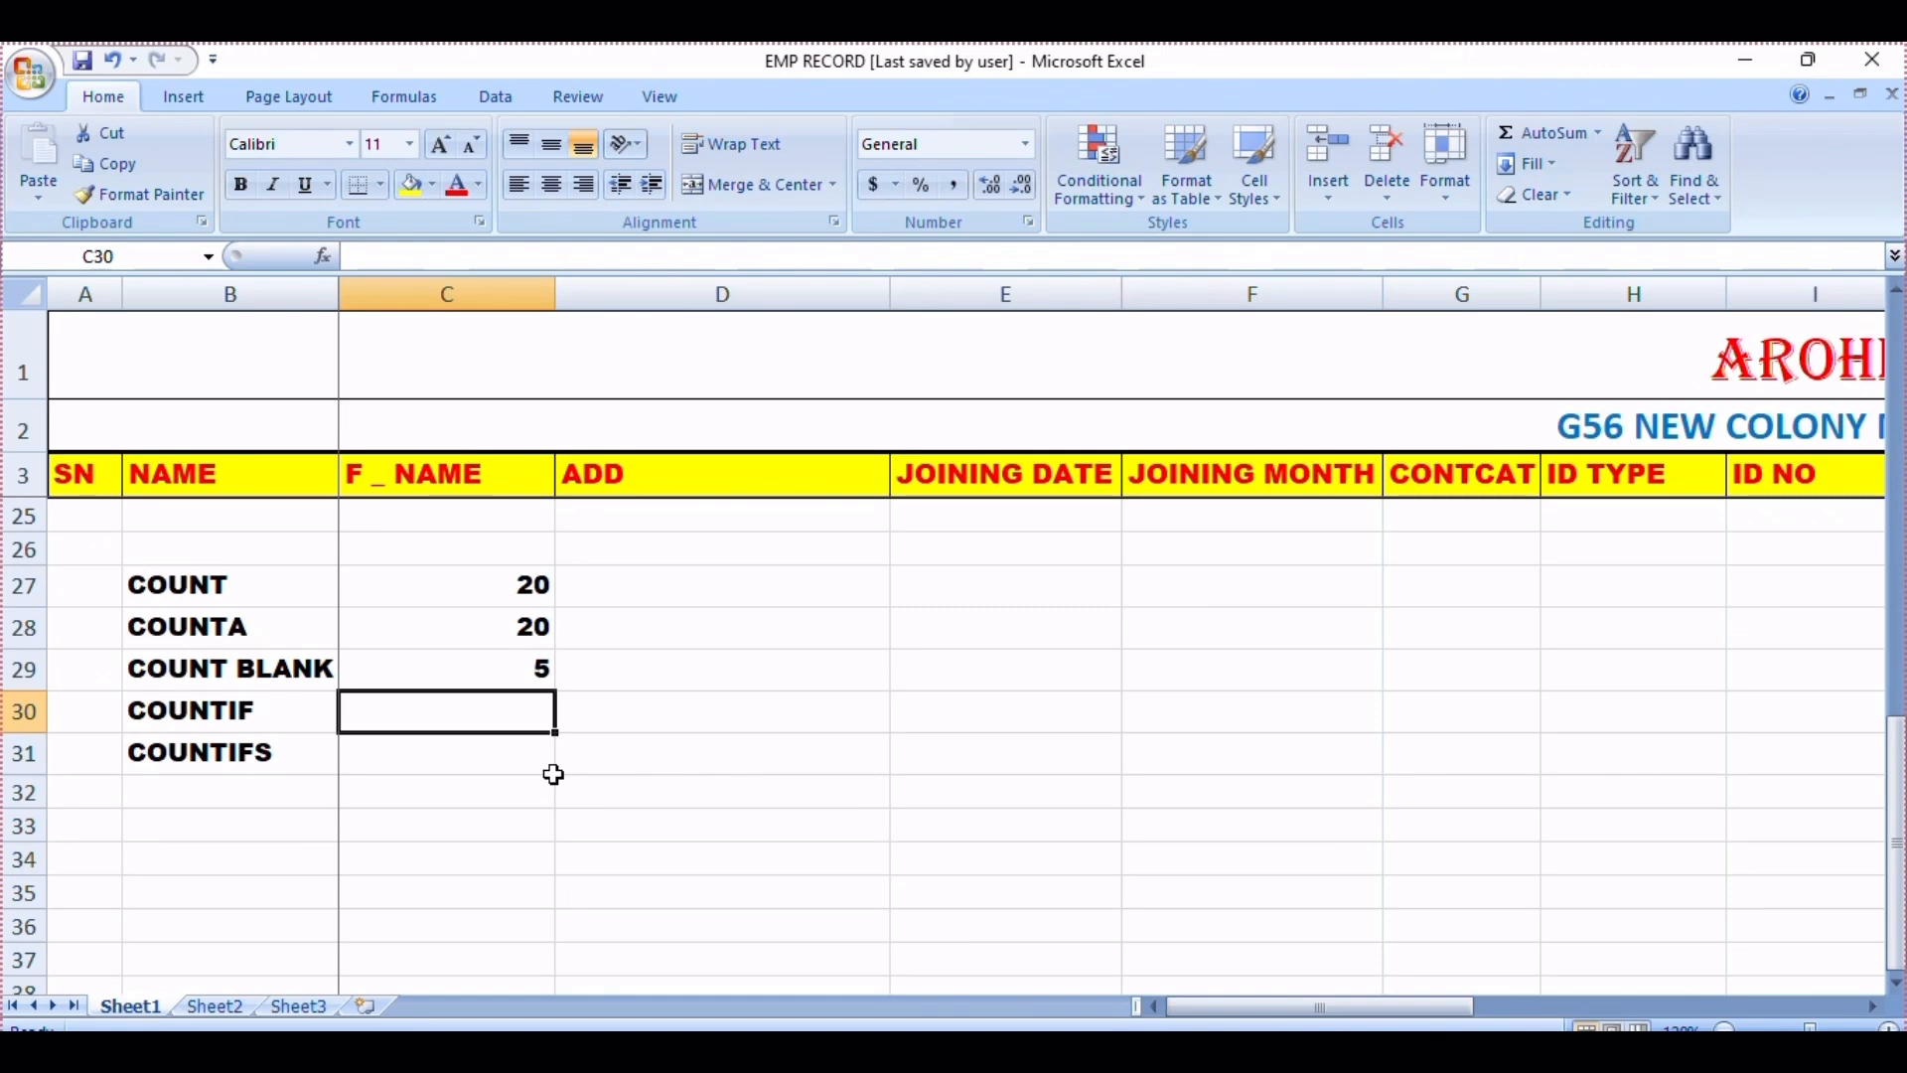
{"action": "scroll", "coordinate": [958, 911], "scroll_direction": "up", "scroll_amount": 7}
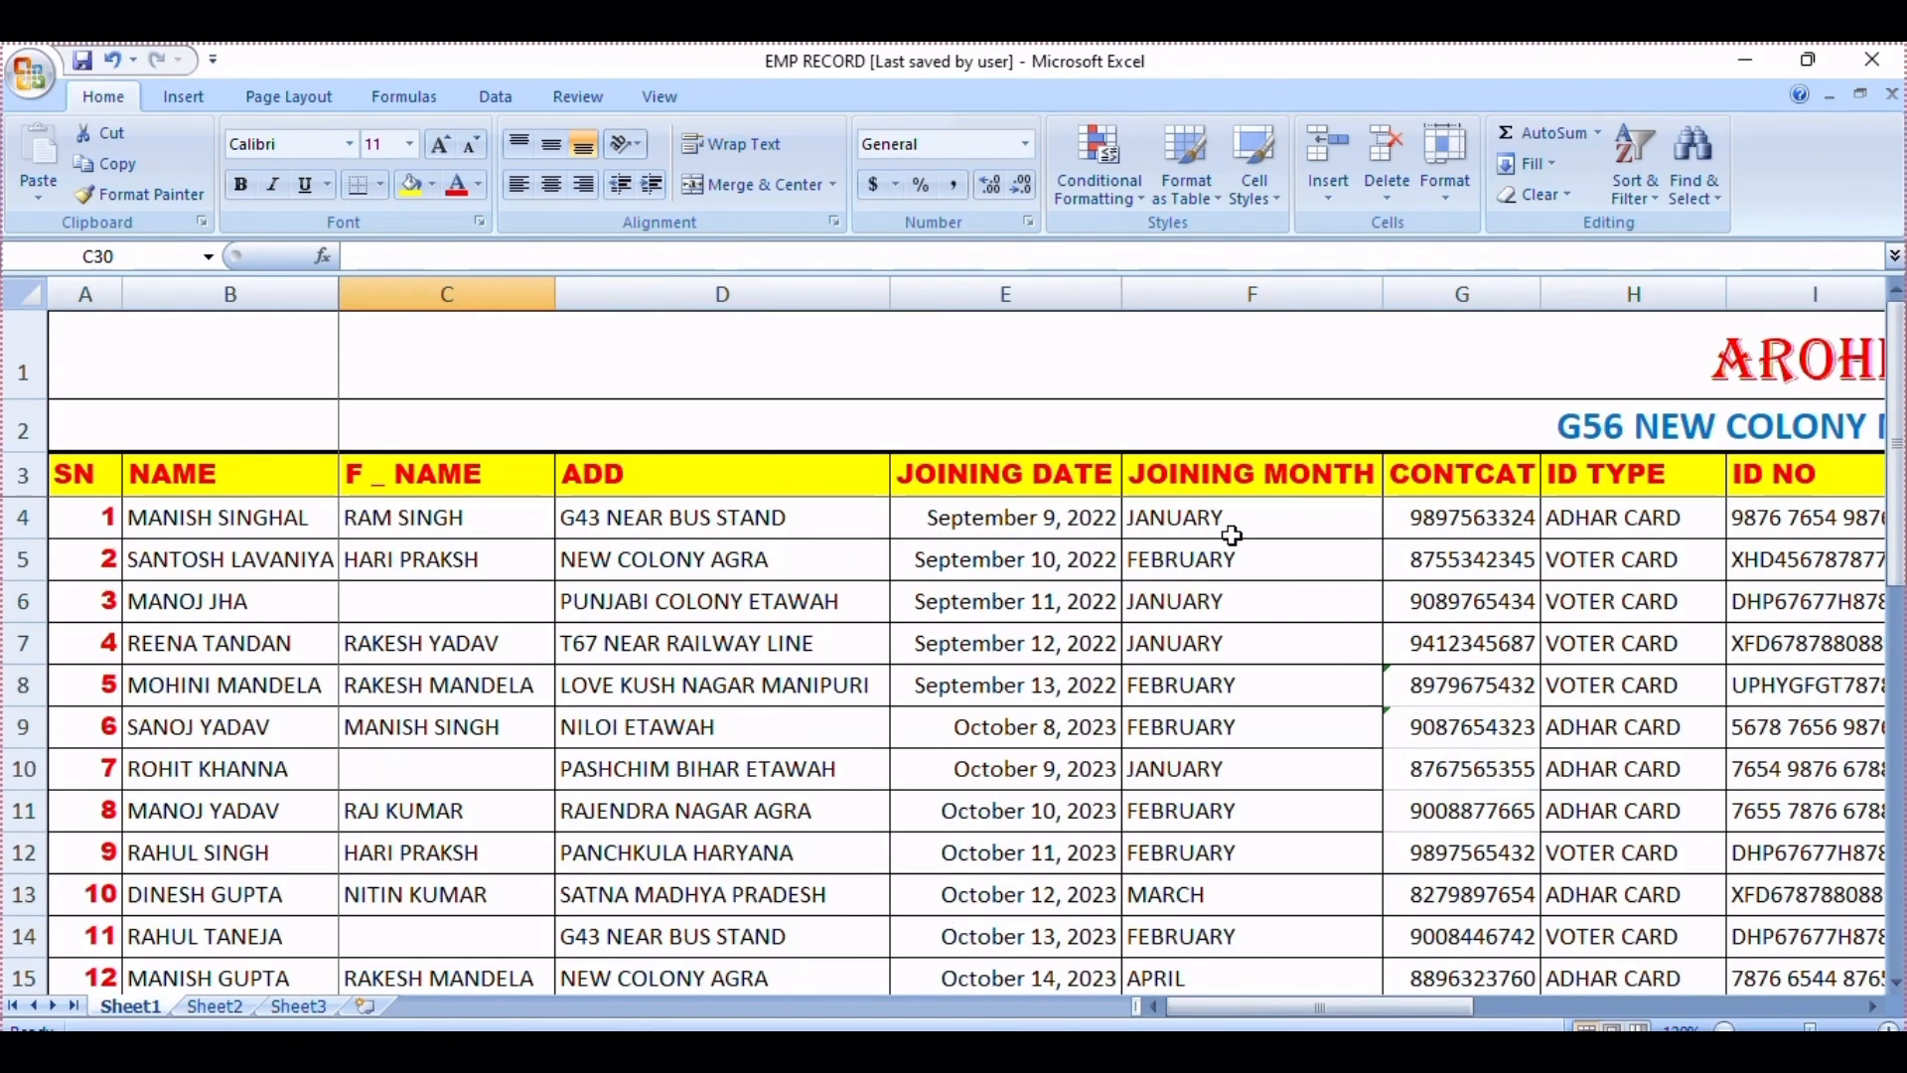
{"action": "scroll", "coordinate": [1302, 762], "scroll_direction": "down", "scroll_amount": 5}
{"action": "scroll", "coordinate": [1302, 762], "scroll_direction": "down", "scroll_amount": 1}
{"action": "scroll", "coordinate": [1302, 765], "scroll_direction": "up", "scroll_amount": 1}
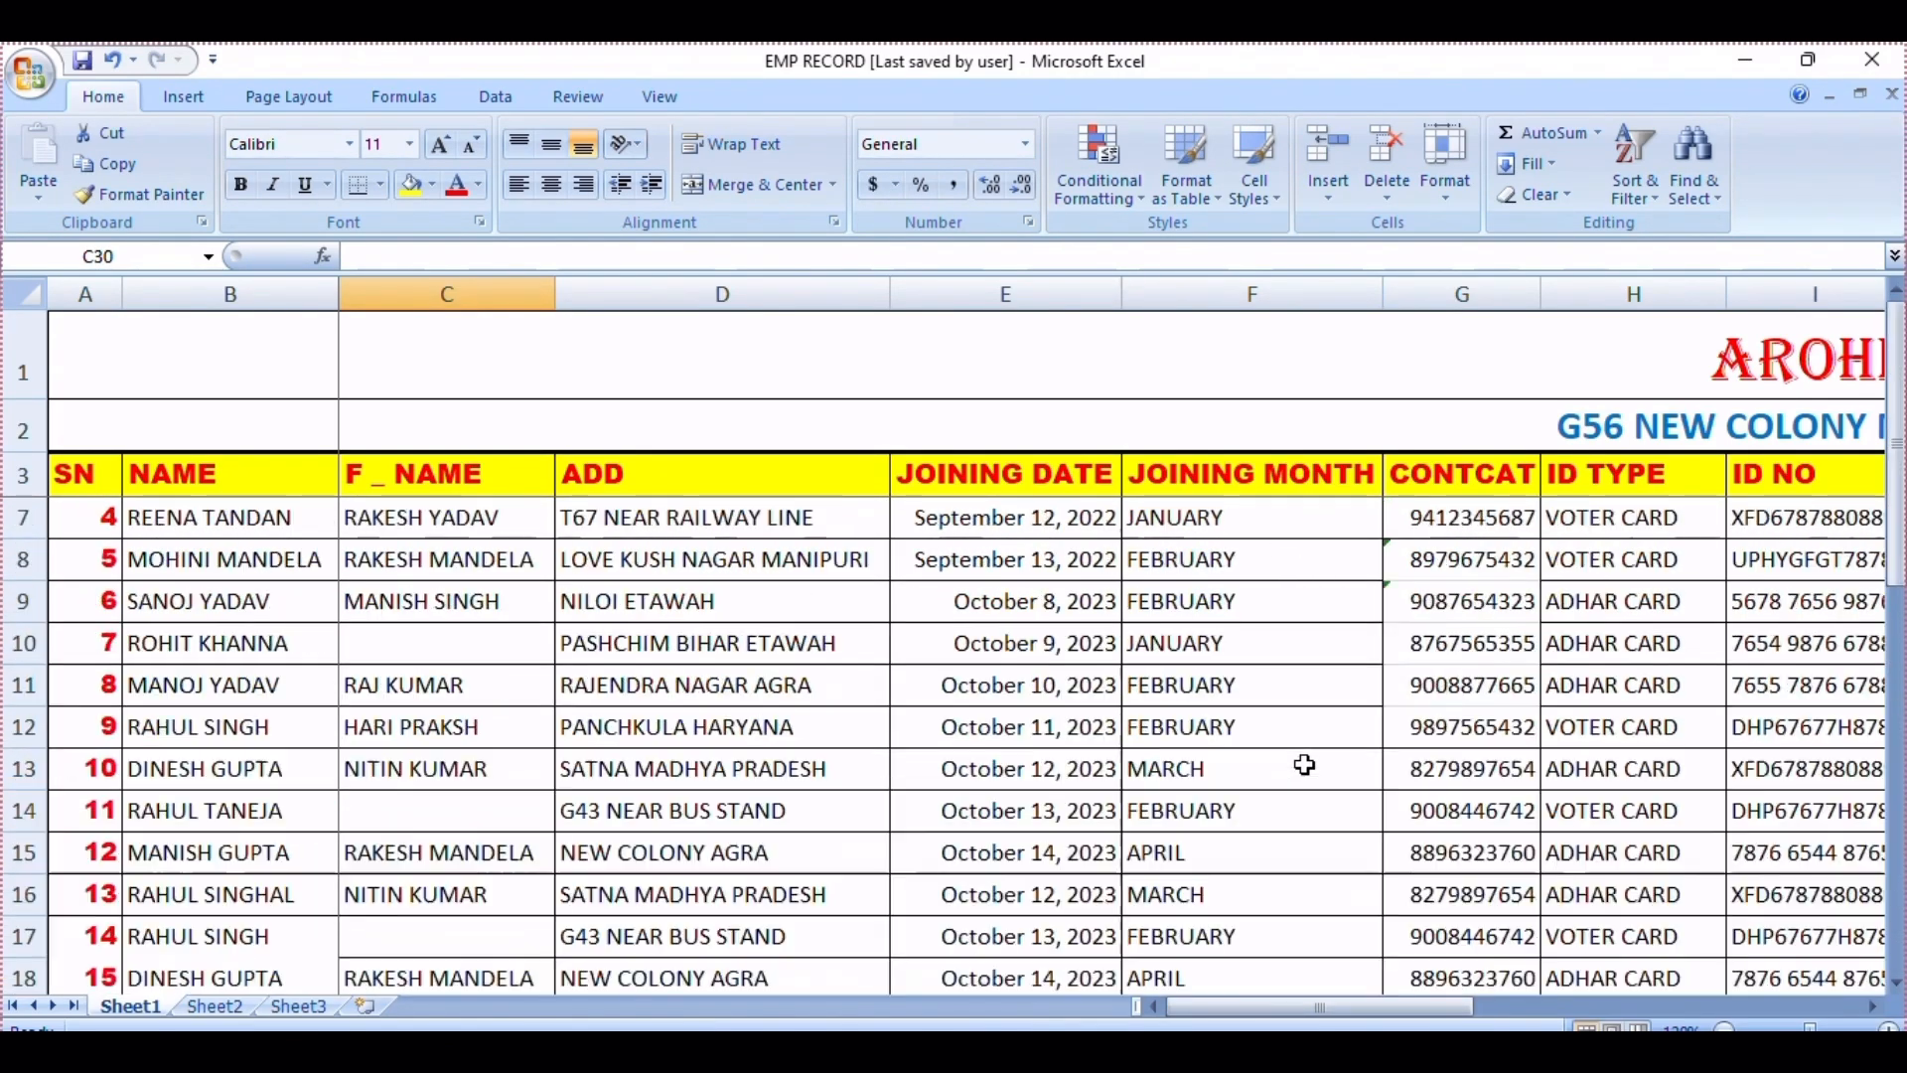
{"action": "scroll", "coordinate": [659, 750], "scroll_direction": "down", "scroll_amount": 2}
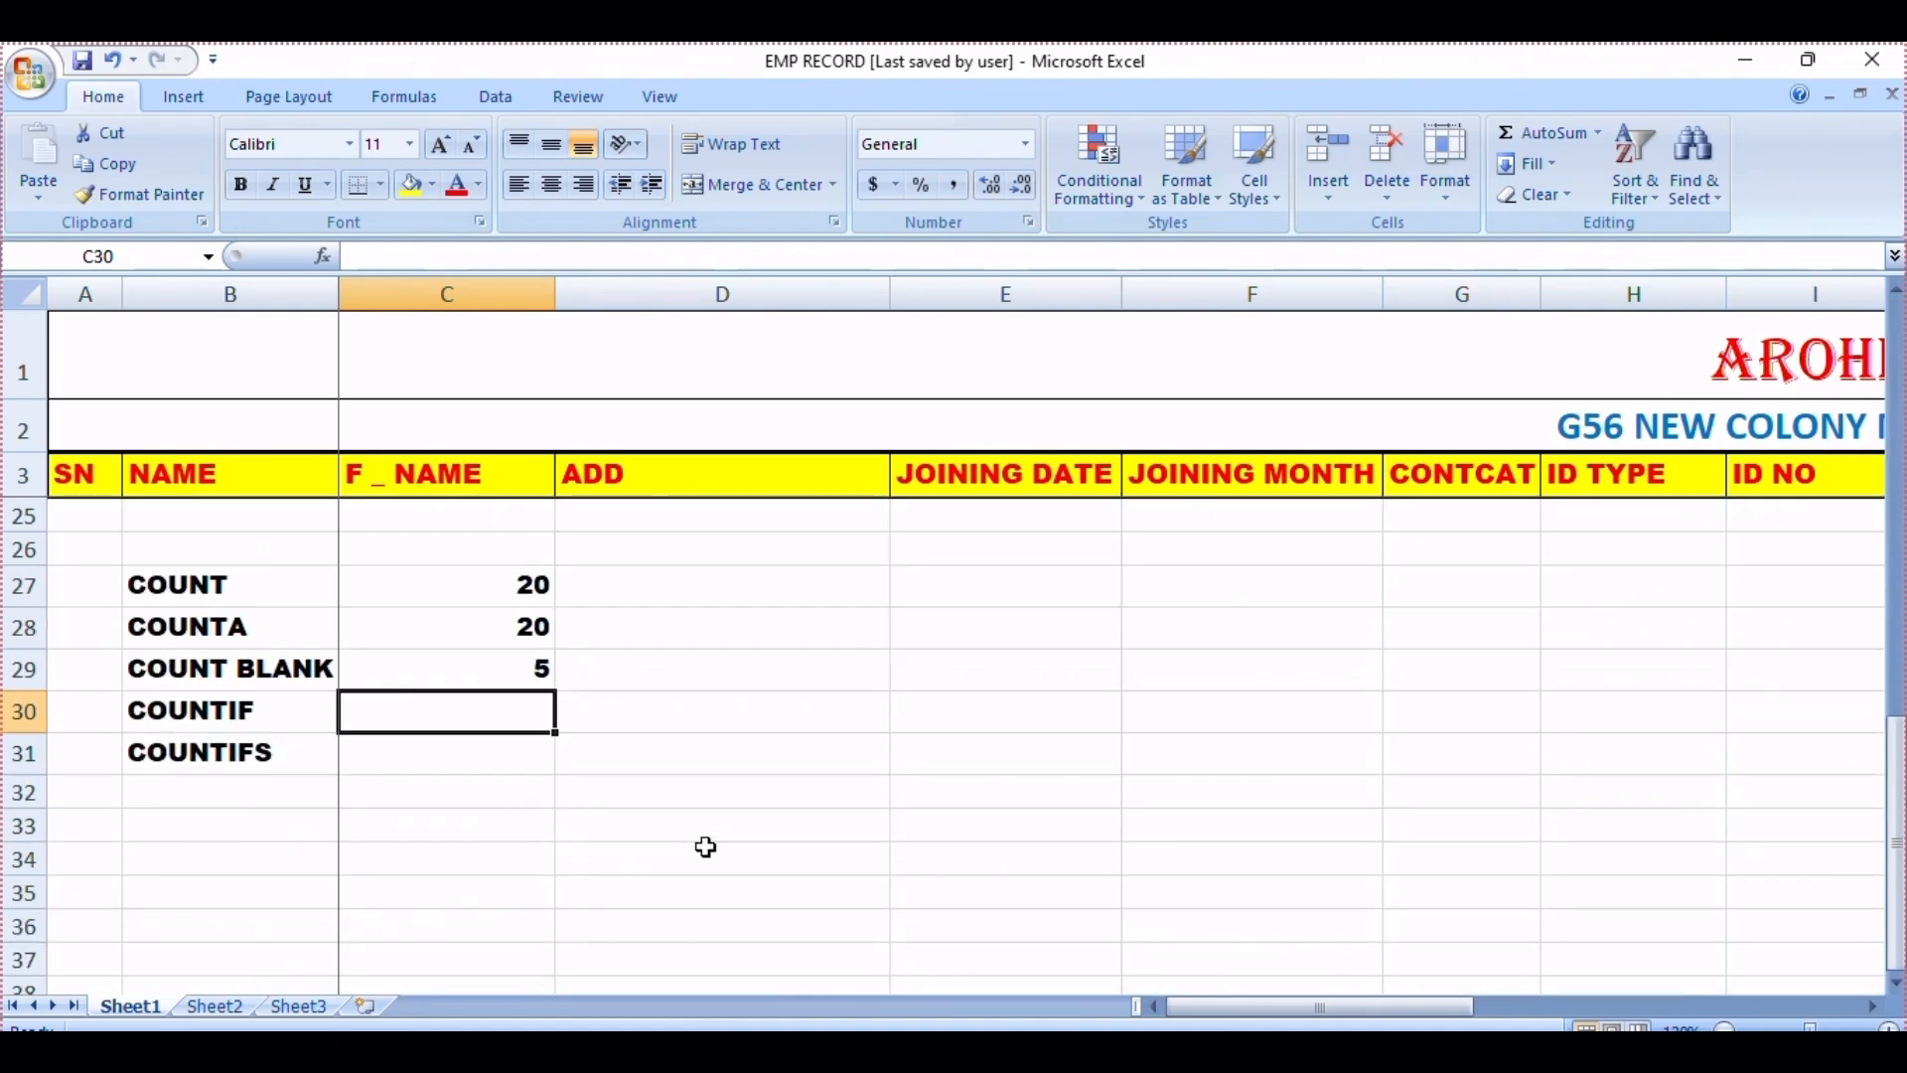
{"action": "type", "text": "=COUNITIF("}
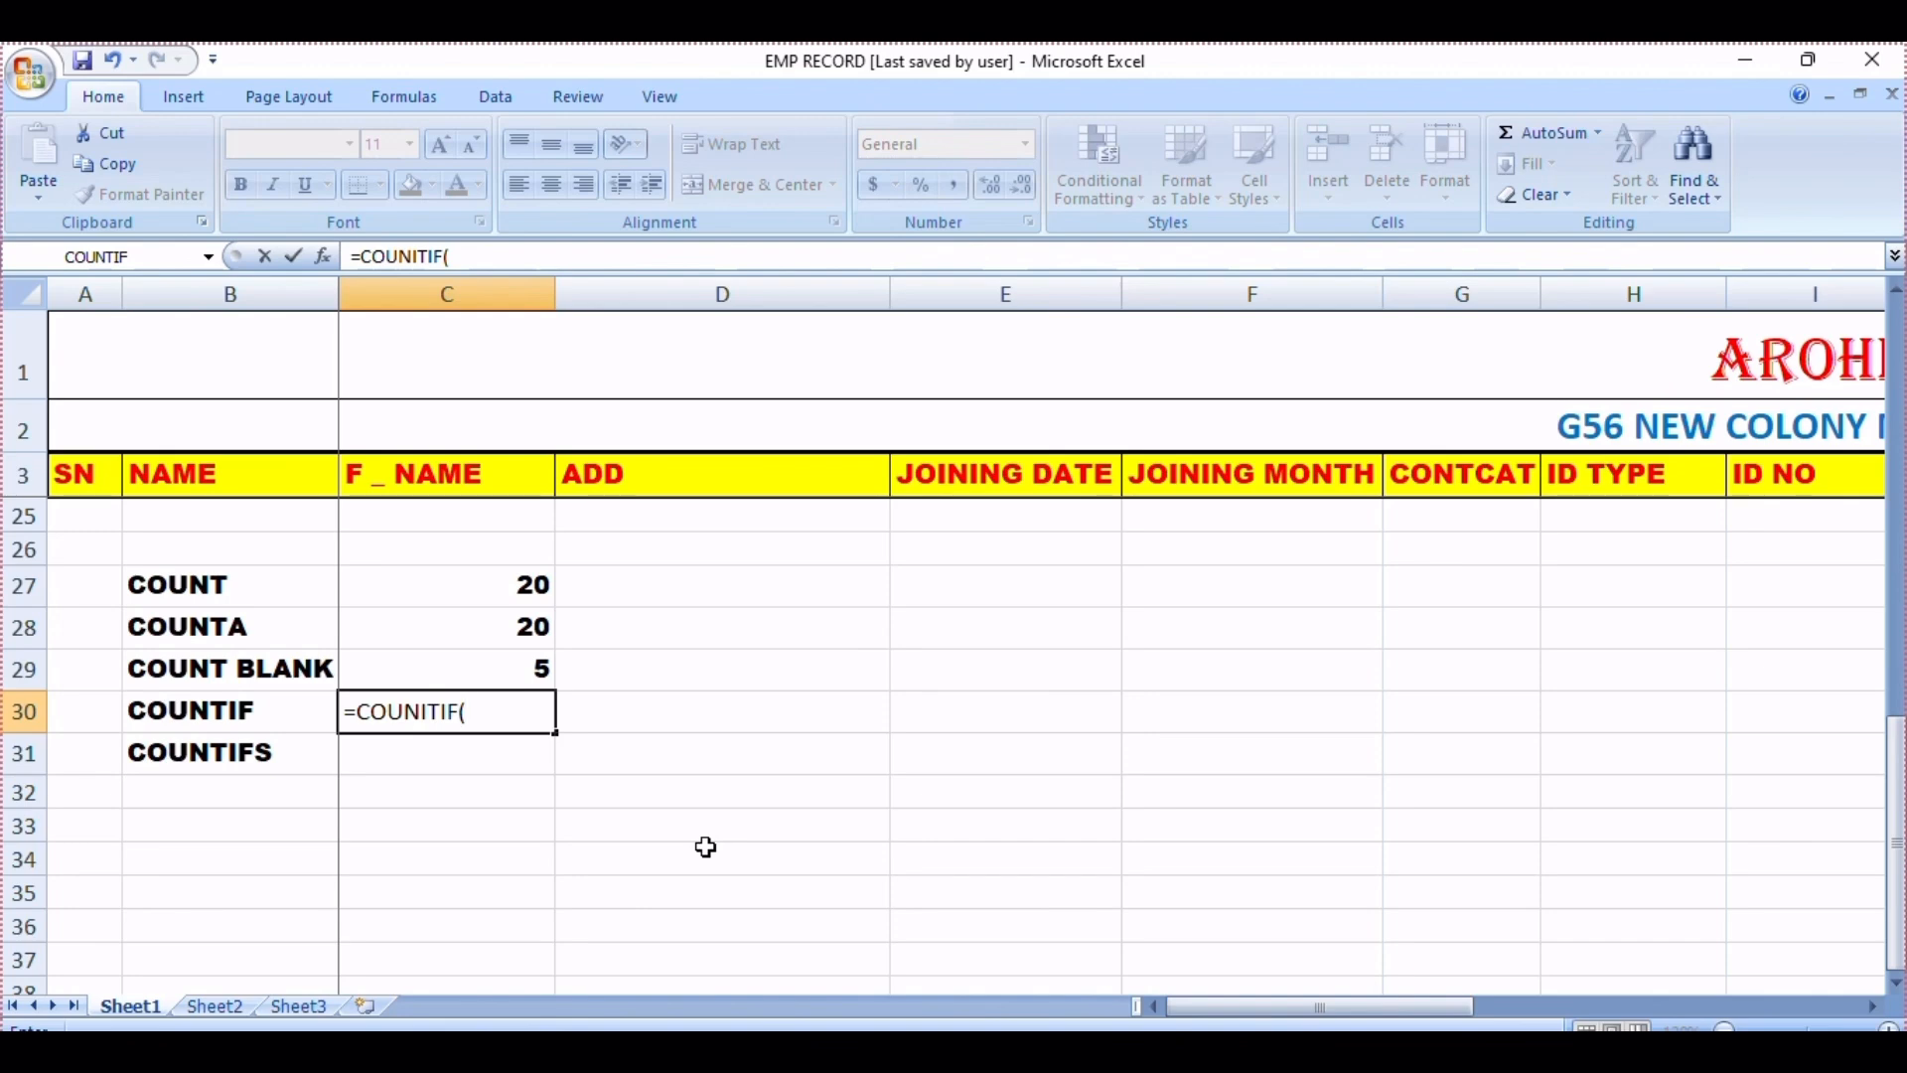
{"action": "key", "text": "BackSpace"}
{"action": "key", "text": "BackSpace"}
{"action": "key", "text": "BackSpace"}
{"action": "key", "text": "BackSpace"}
{"action": "key", "text": "BackSpace"}
{"action": "key", "text": "BackSpace"}
{"action": "key", "text": "BackSpace"}
{"action": "key", "text": "Escape"}
Step: Enter =COUNTIF(F4:F23,"JANUARY") in cell C30 beside the COUNTIF label to count the January joining months
{"action": "type", "text": "=C"}
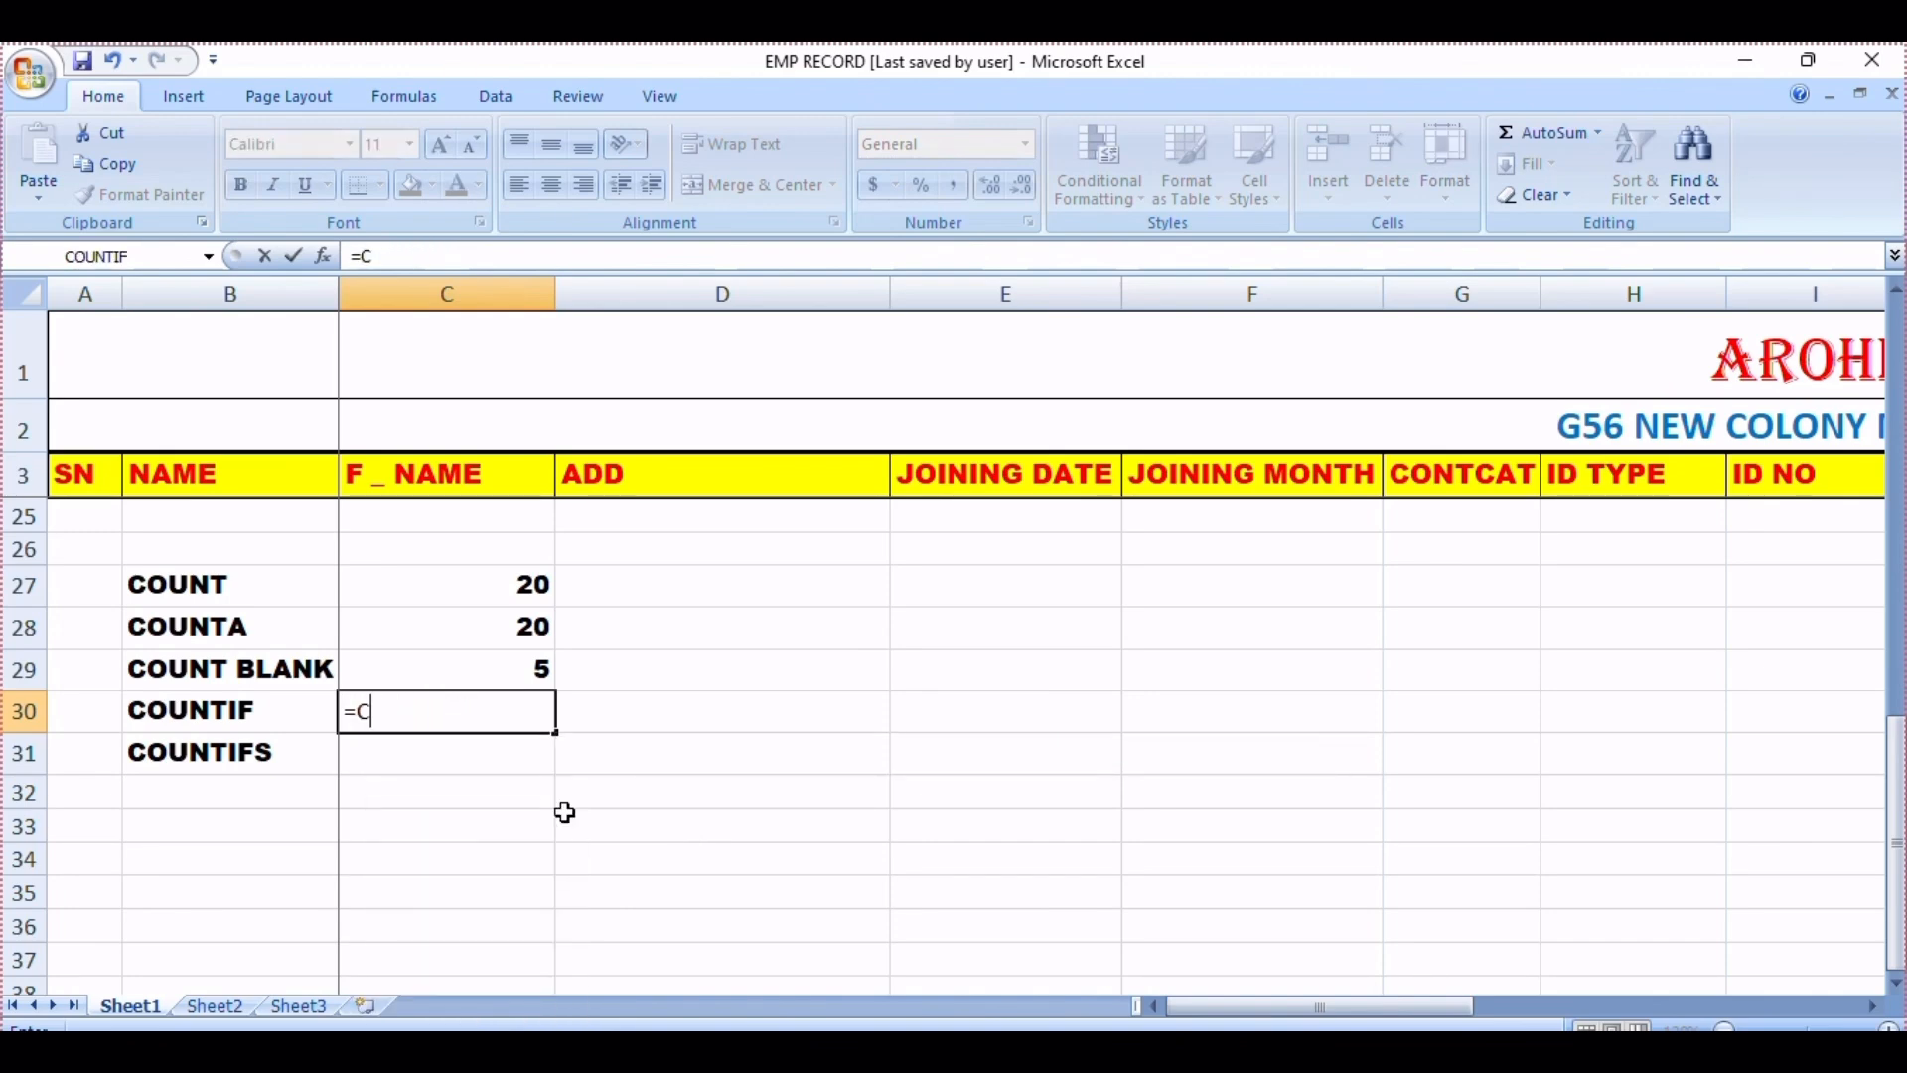
{"action": "type", "text": "OUNTIF("}
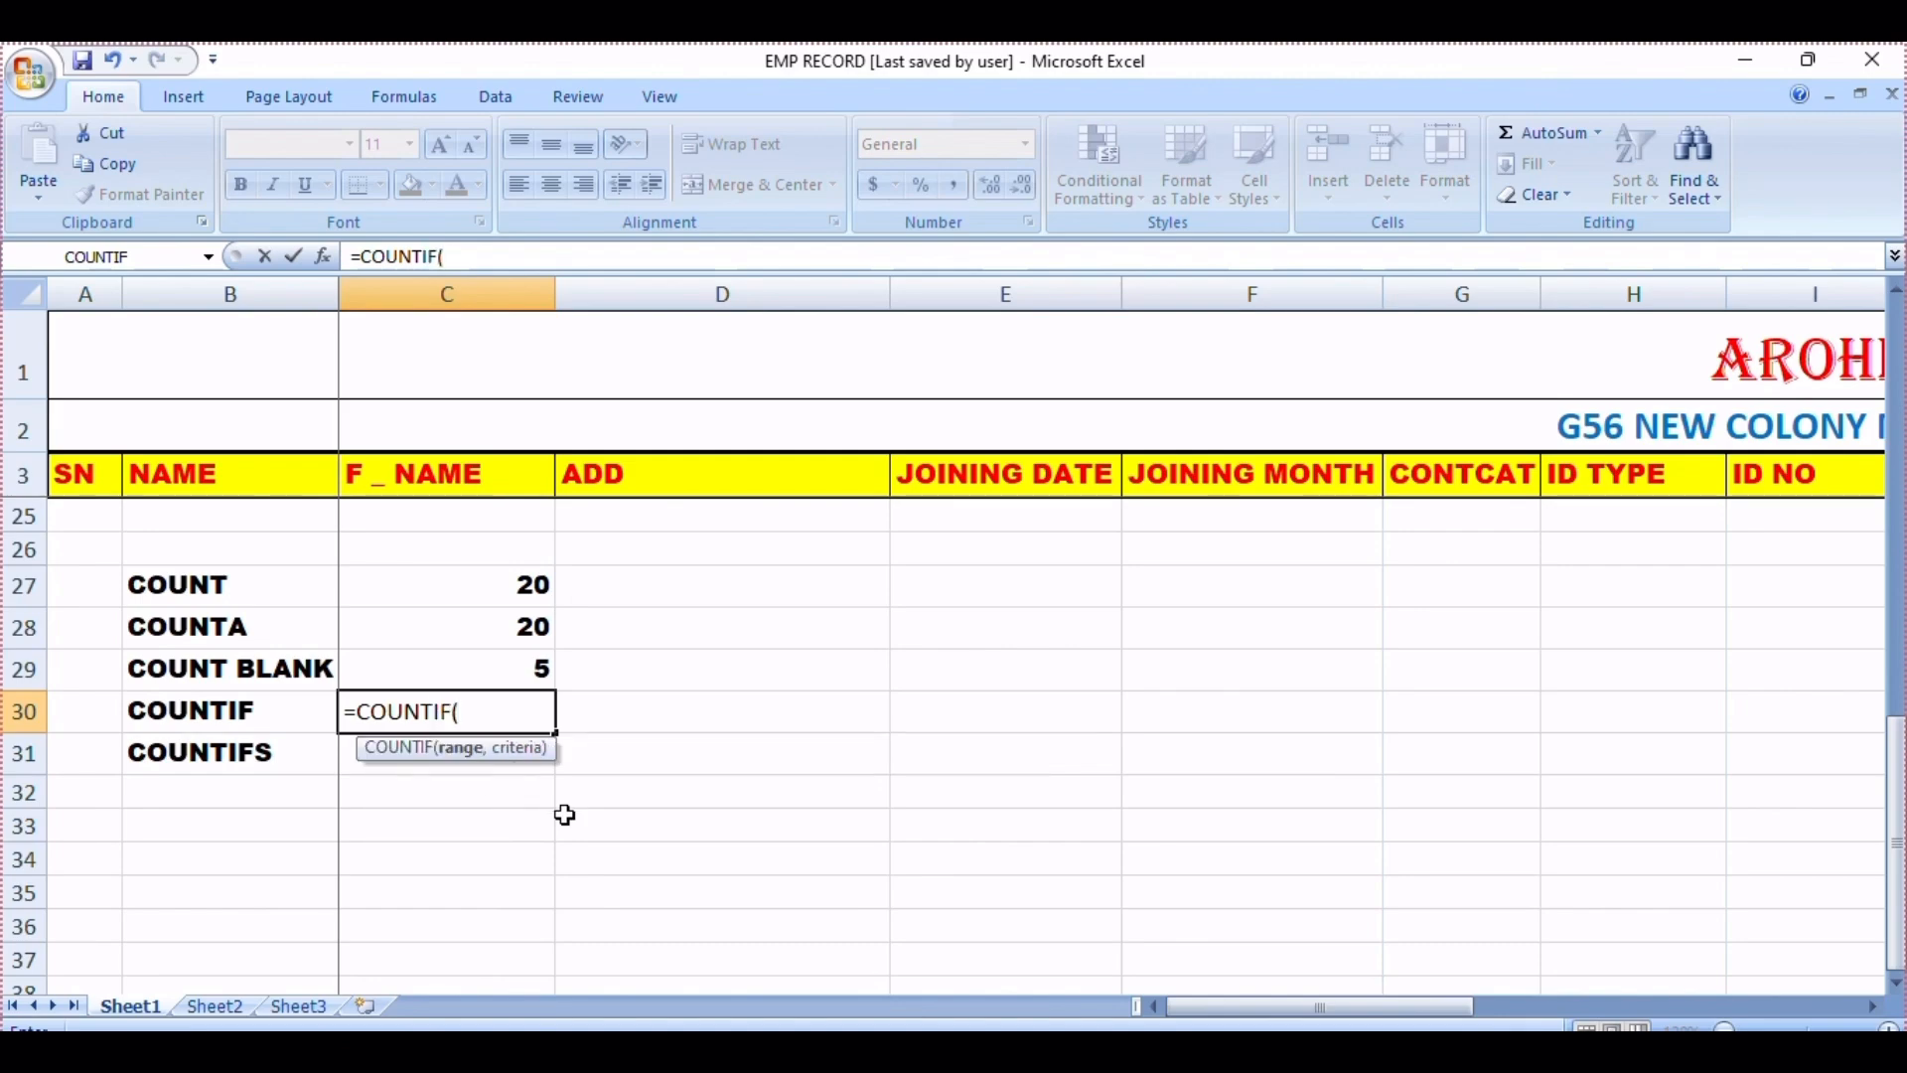
{"action": "scroll", "coordinate": [856, 800], "scroll_direction": "up", "scroll_amount": 7}
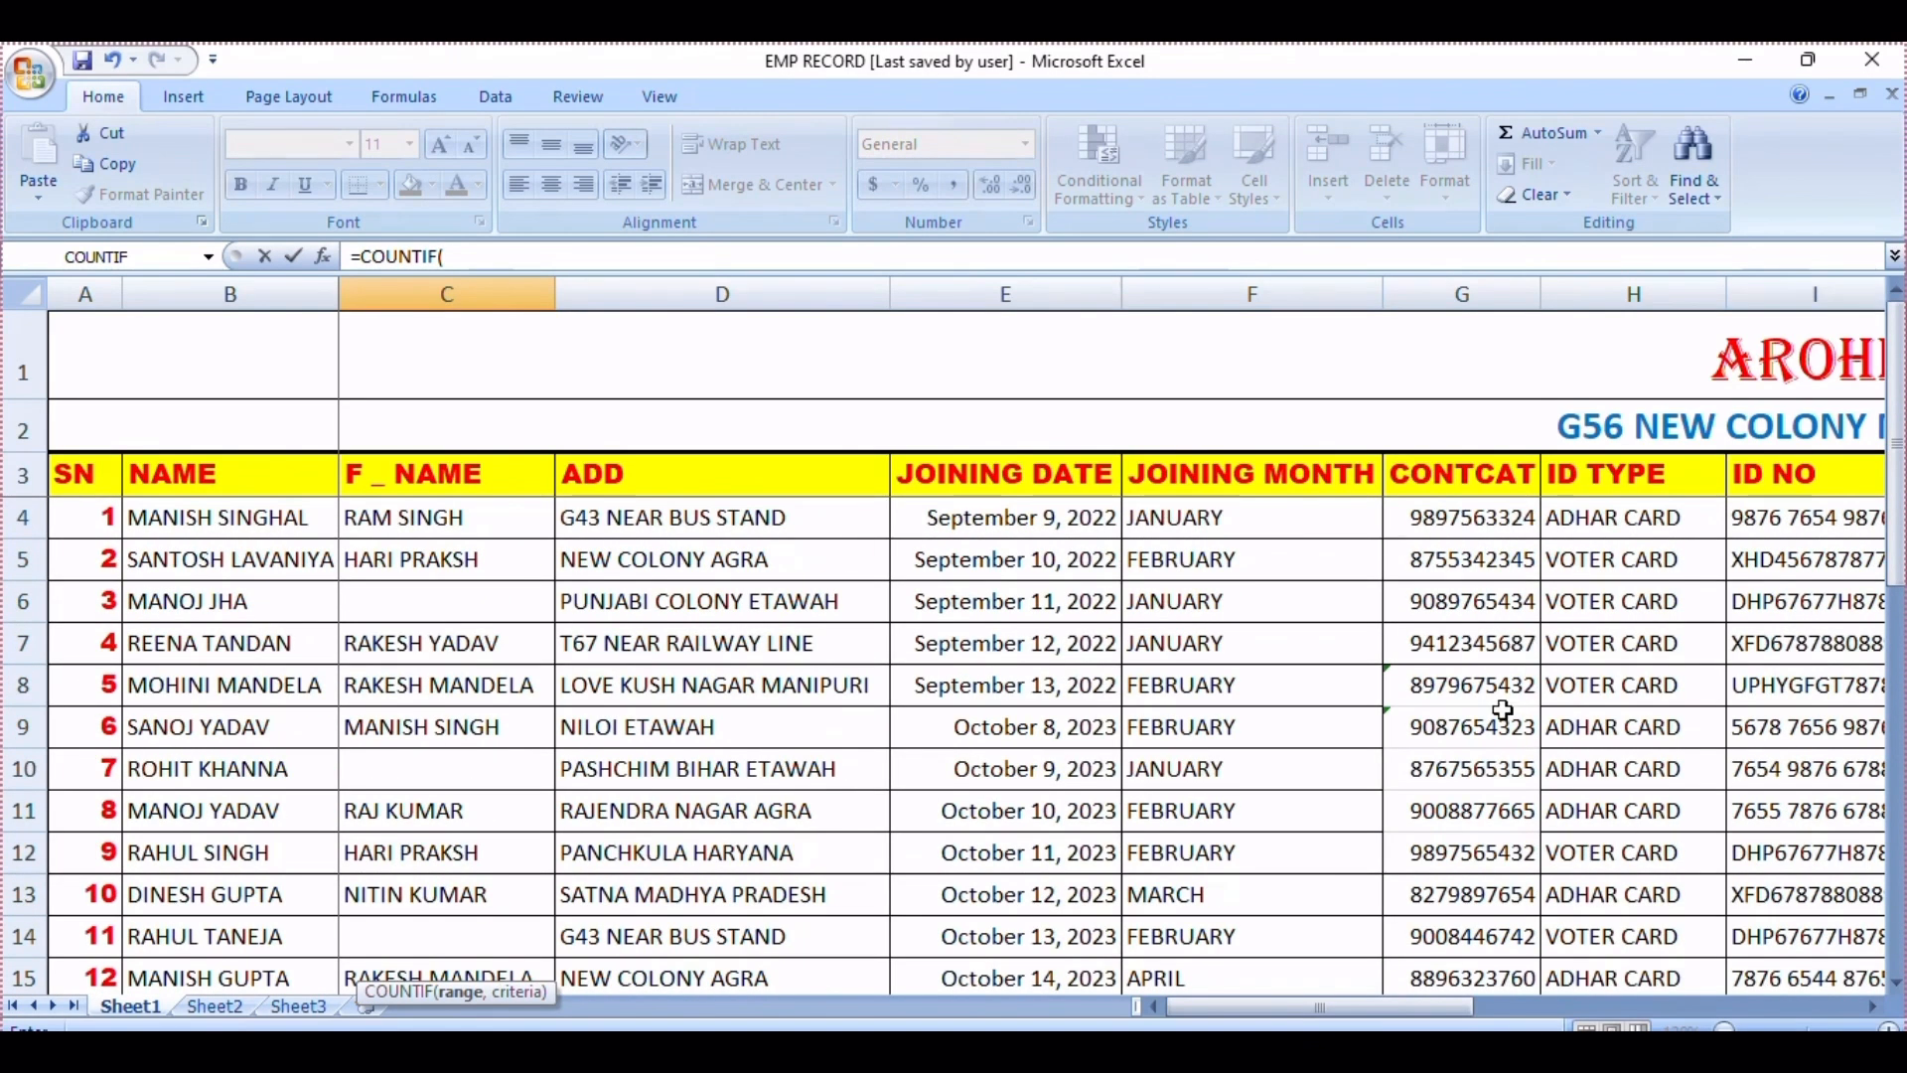
{"action": "left_click_drag", "start_coordinate": [1205, 519], "coordinate": [1216, 939]}
{"action": "scroll", "coordinate": [854, 801], "scroll_direction": "down", "scroll_amount": 7}
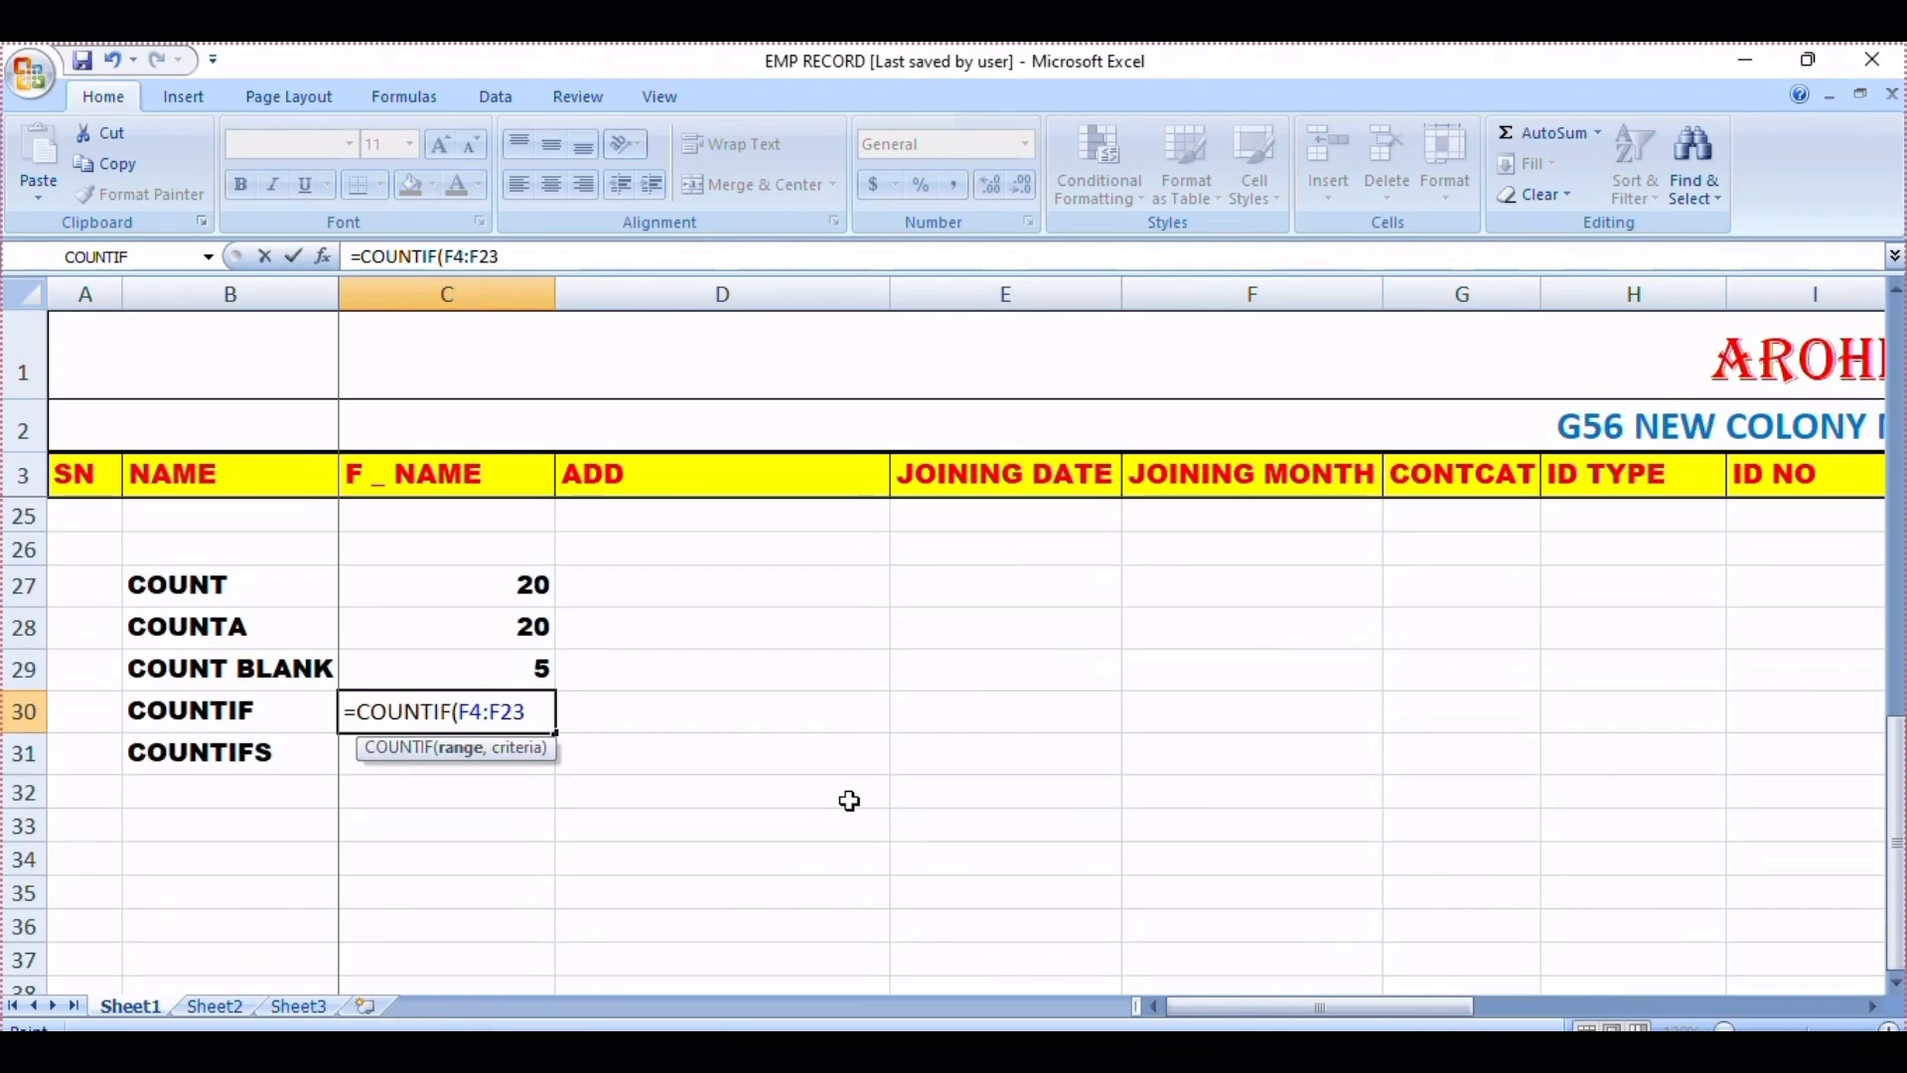
{"action": "type", "text": ",\""}
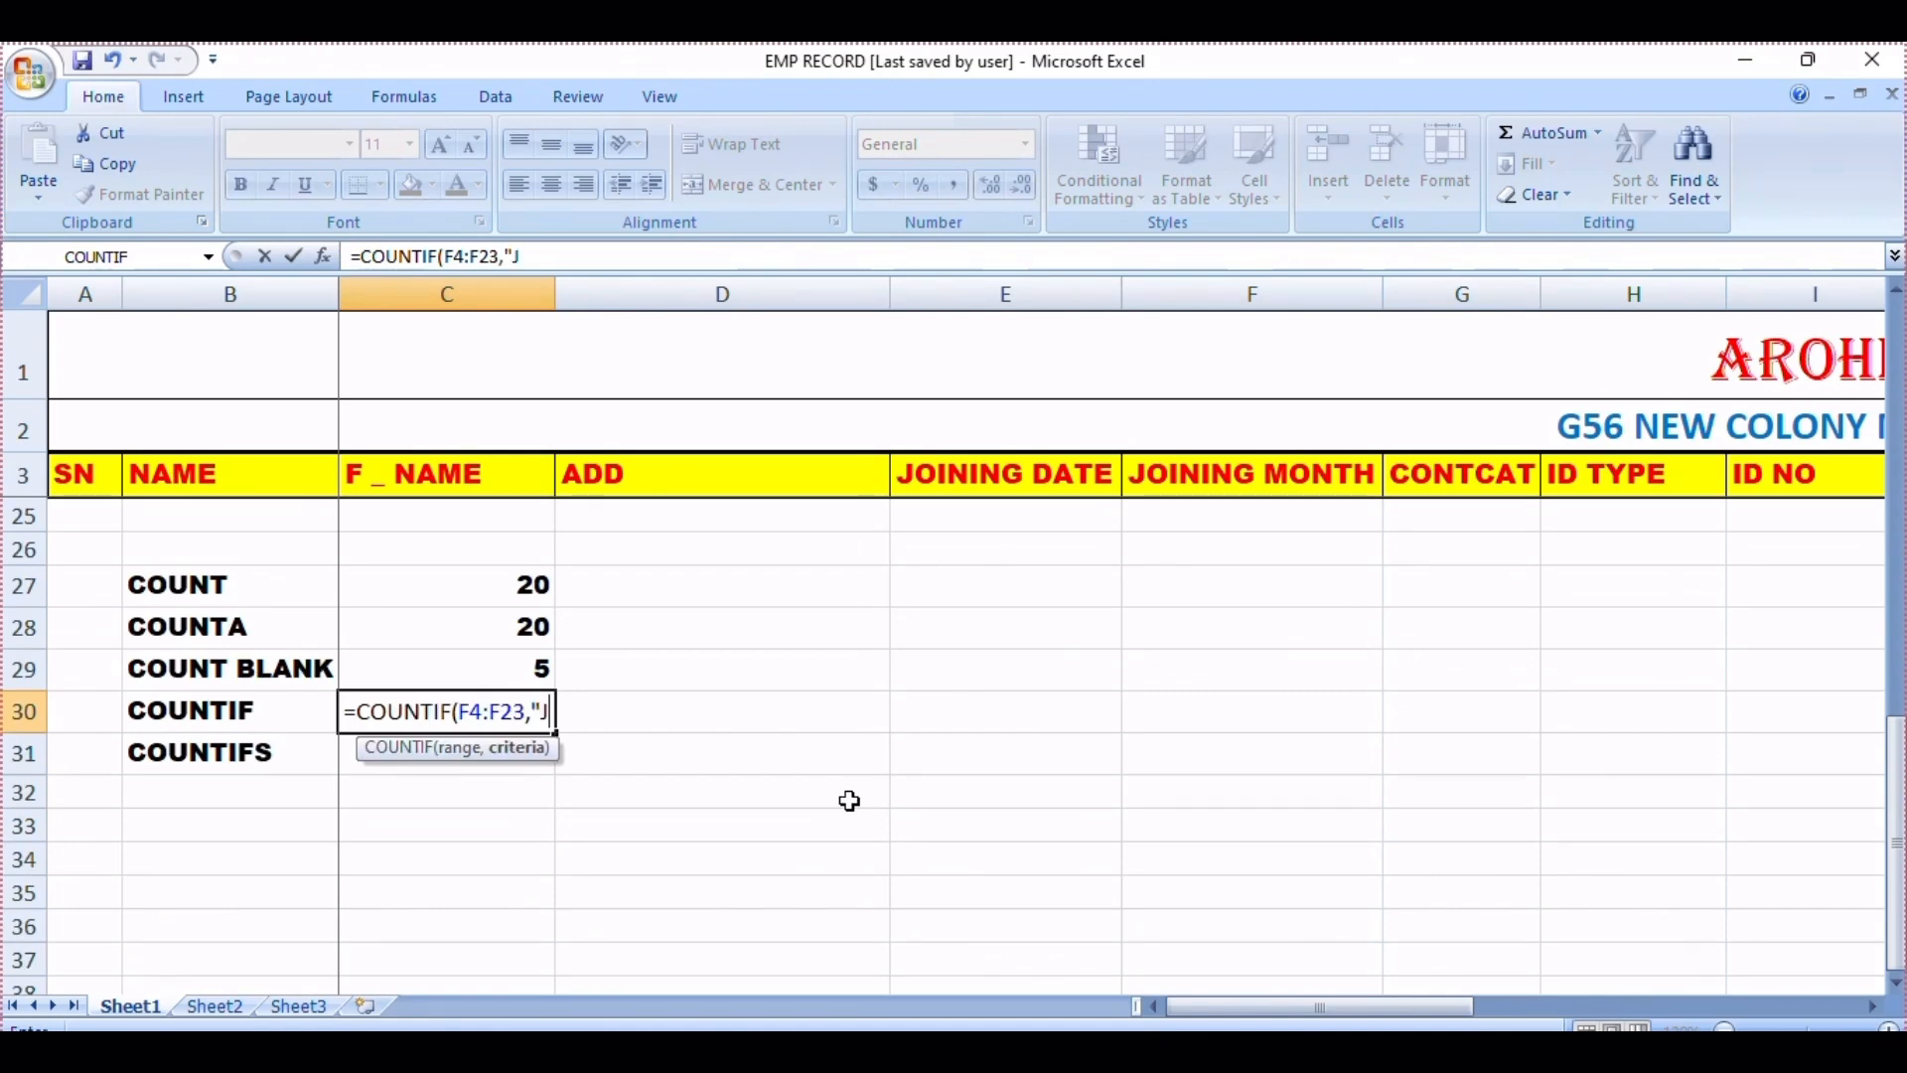
{"action": "type", "text": "JANUARY\""}
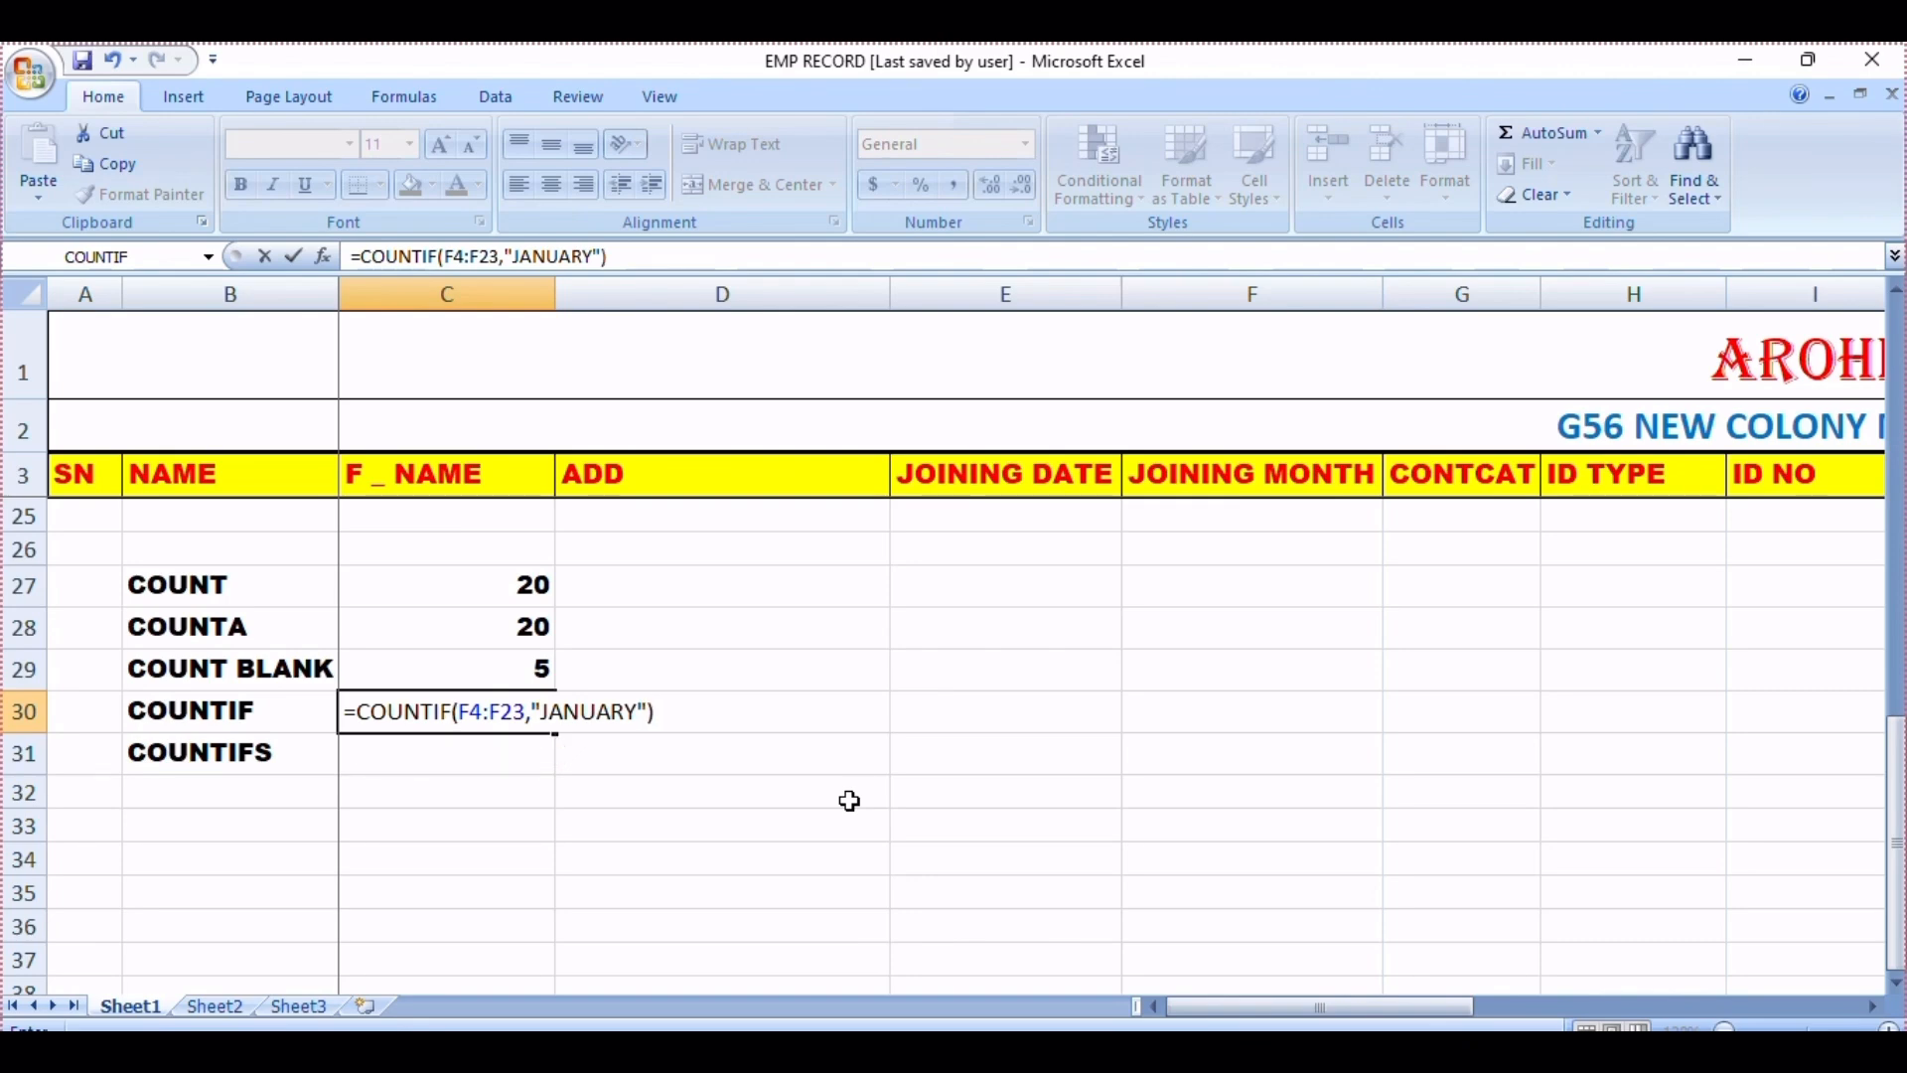
{"action": "key", "text": "Return"}
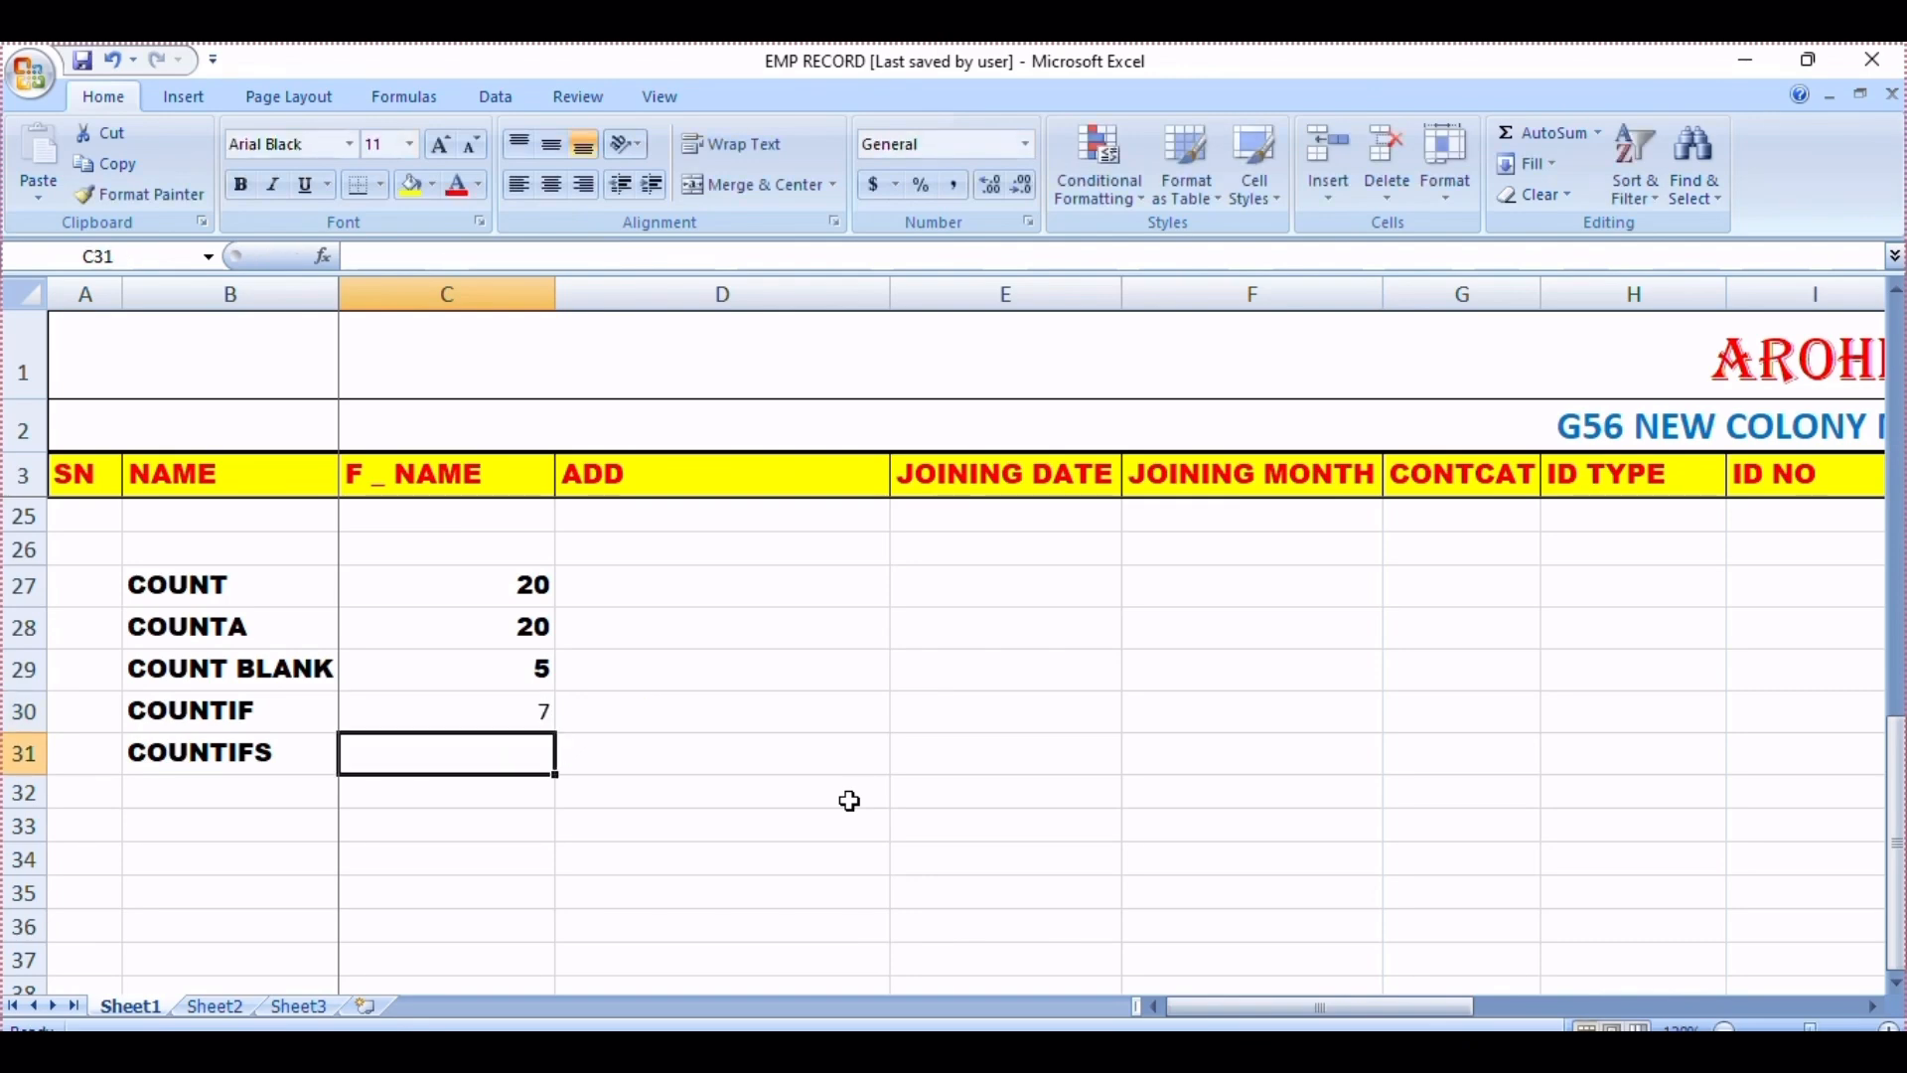
Step: Compare the COUNTIF result with the JOINING MONTH entries and clear the formula from cell C30
{"action": "scroll", "coordinate": [845, 799], "scroll_direction": "up", "scroll_amount": 7}
{"action": "scroll", "coordinate": [845, 799], "scroll_direction": "down", "scroll_amount": 8}
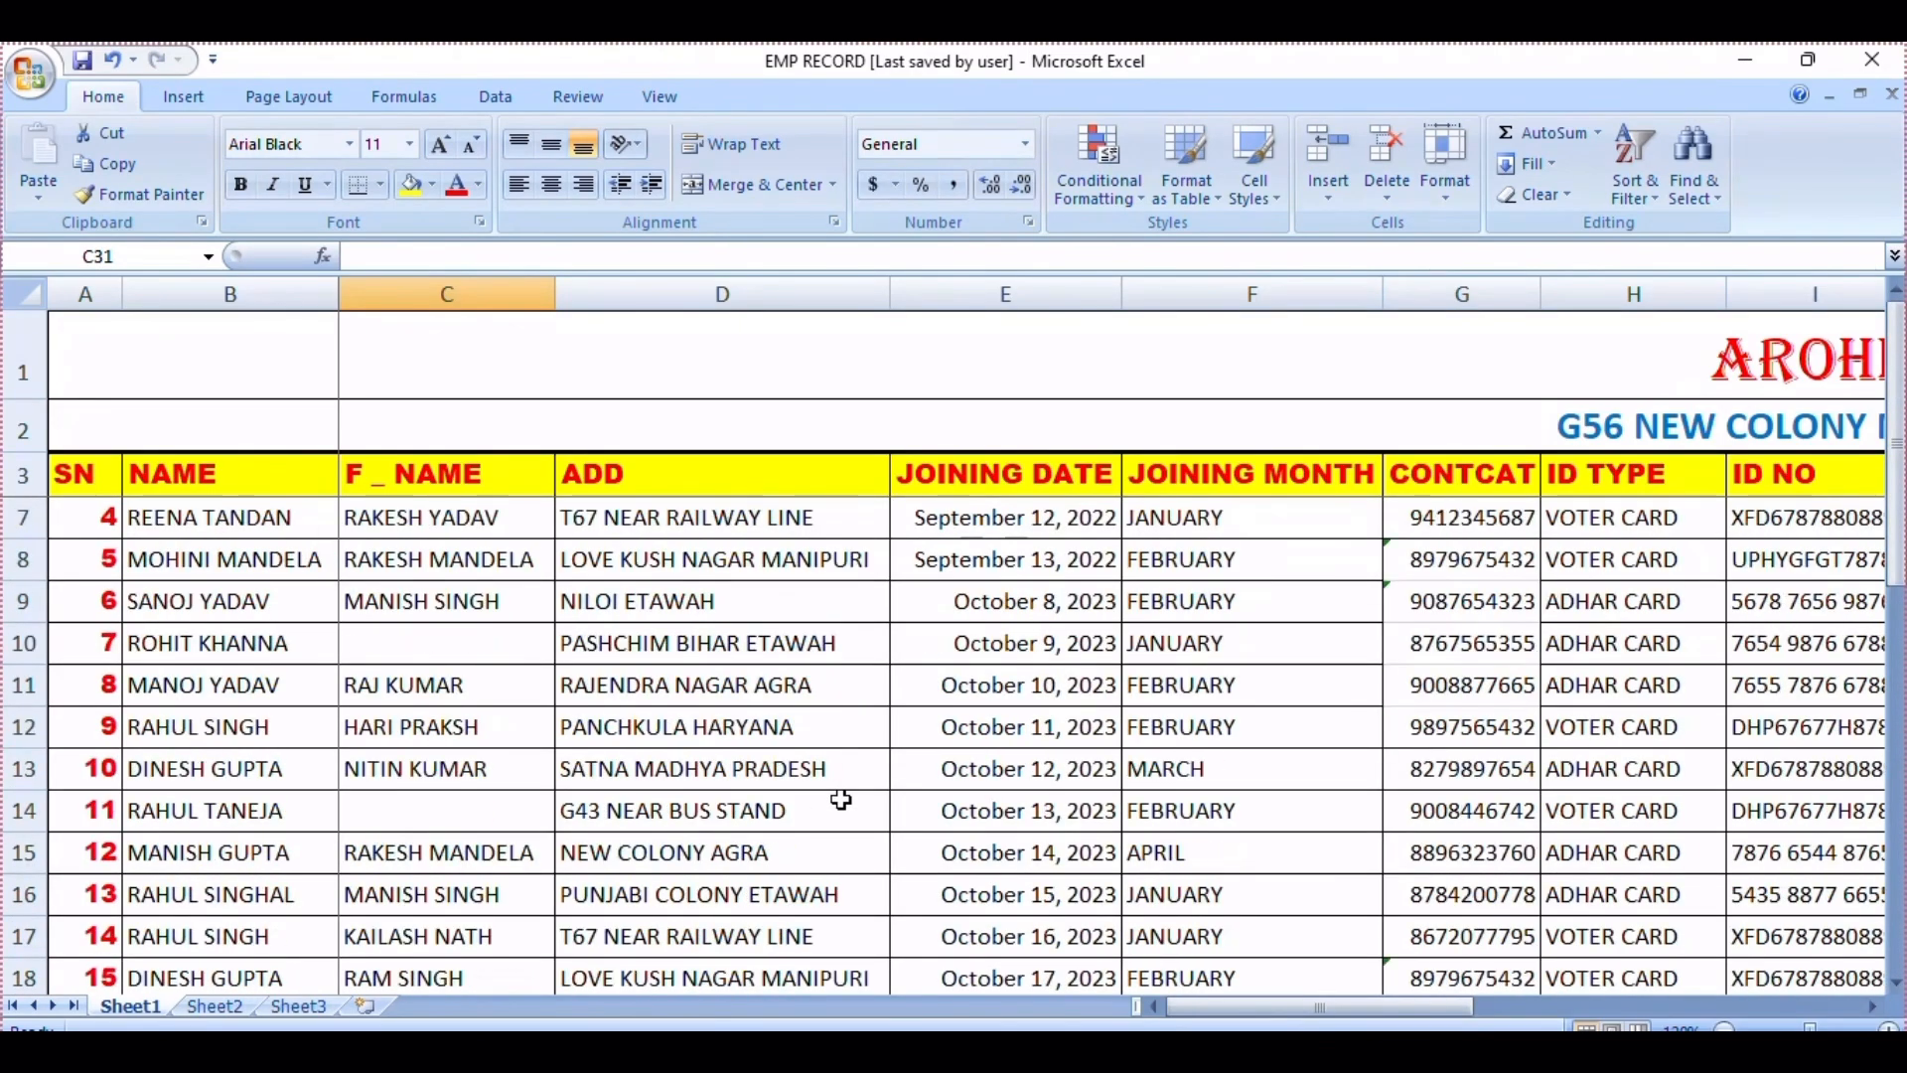
{"action": "scroll", "coordinate": [608, 790], "scroll_direction": "up", "scroll_amount": 8}
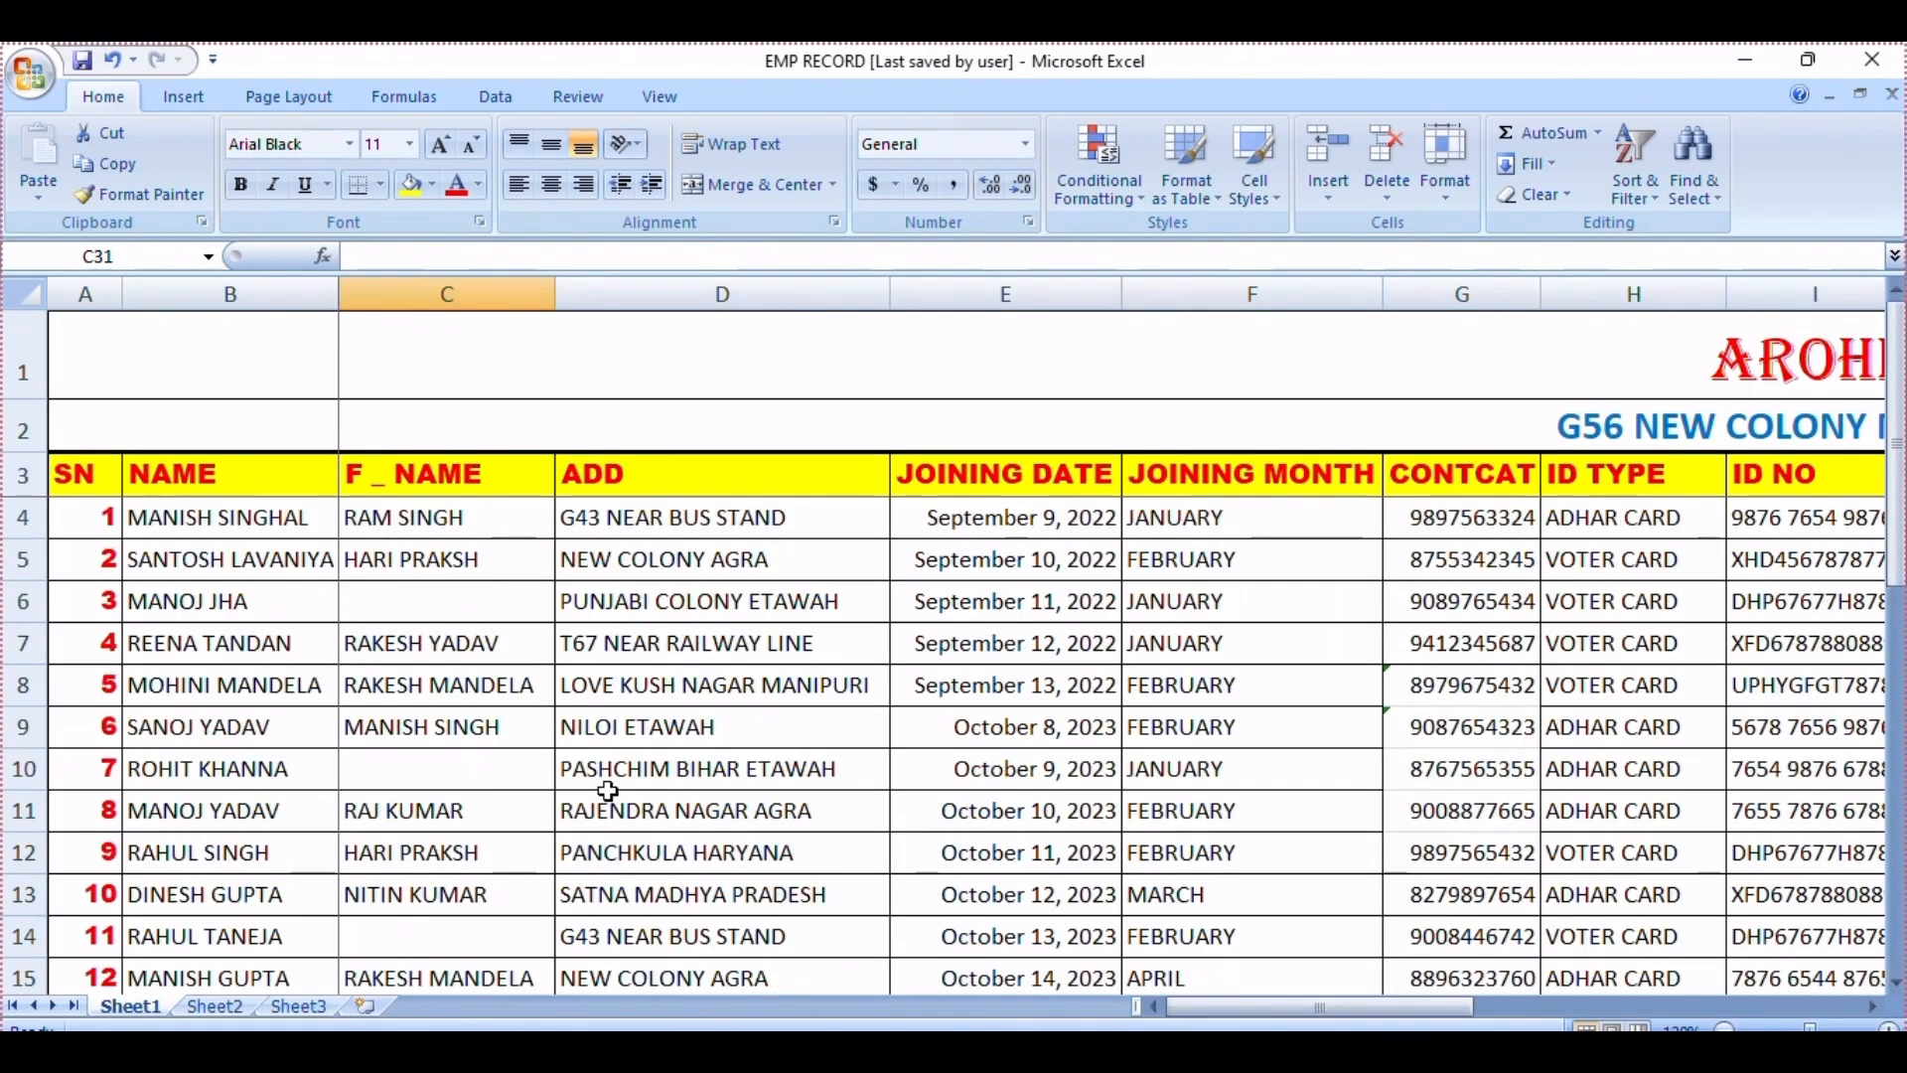
{"action": "scroll", "coordinate": [636, 792], "scroll_direction": "down", "scroll_amount": 5}
{"action": "scroll", "coordinate": [646, 794], "scroll_direction": "down", "scroll_amount": 2}
{"action": "left_click", "coordinate": [490, 707]}
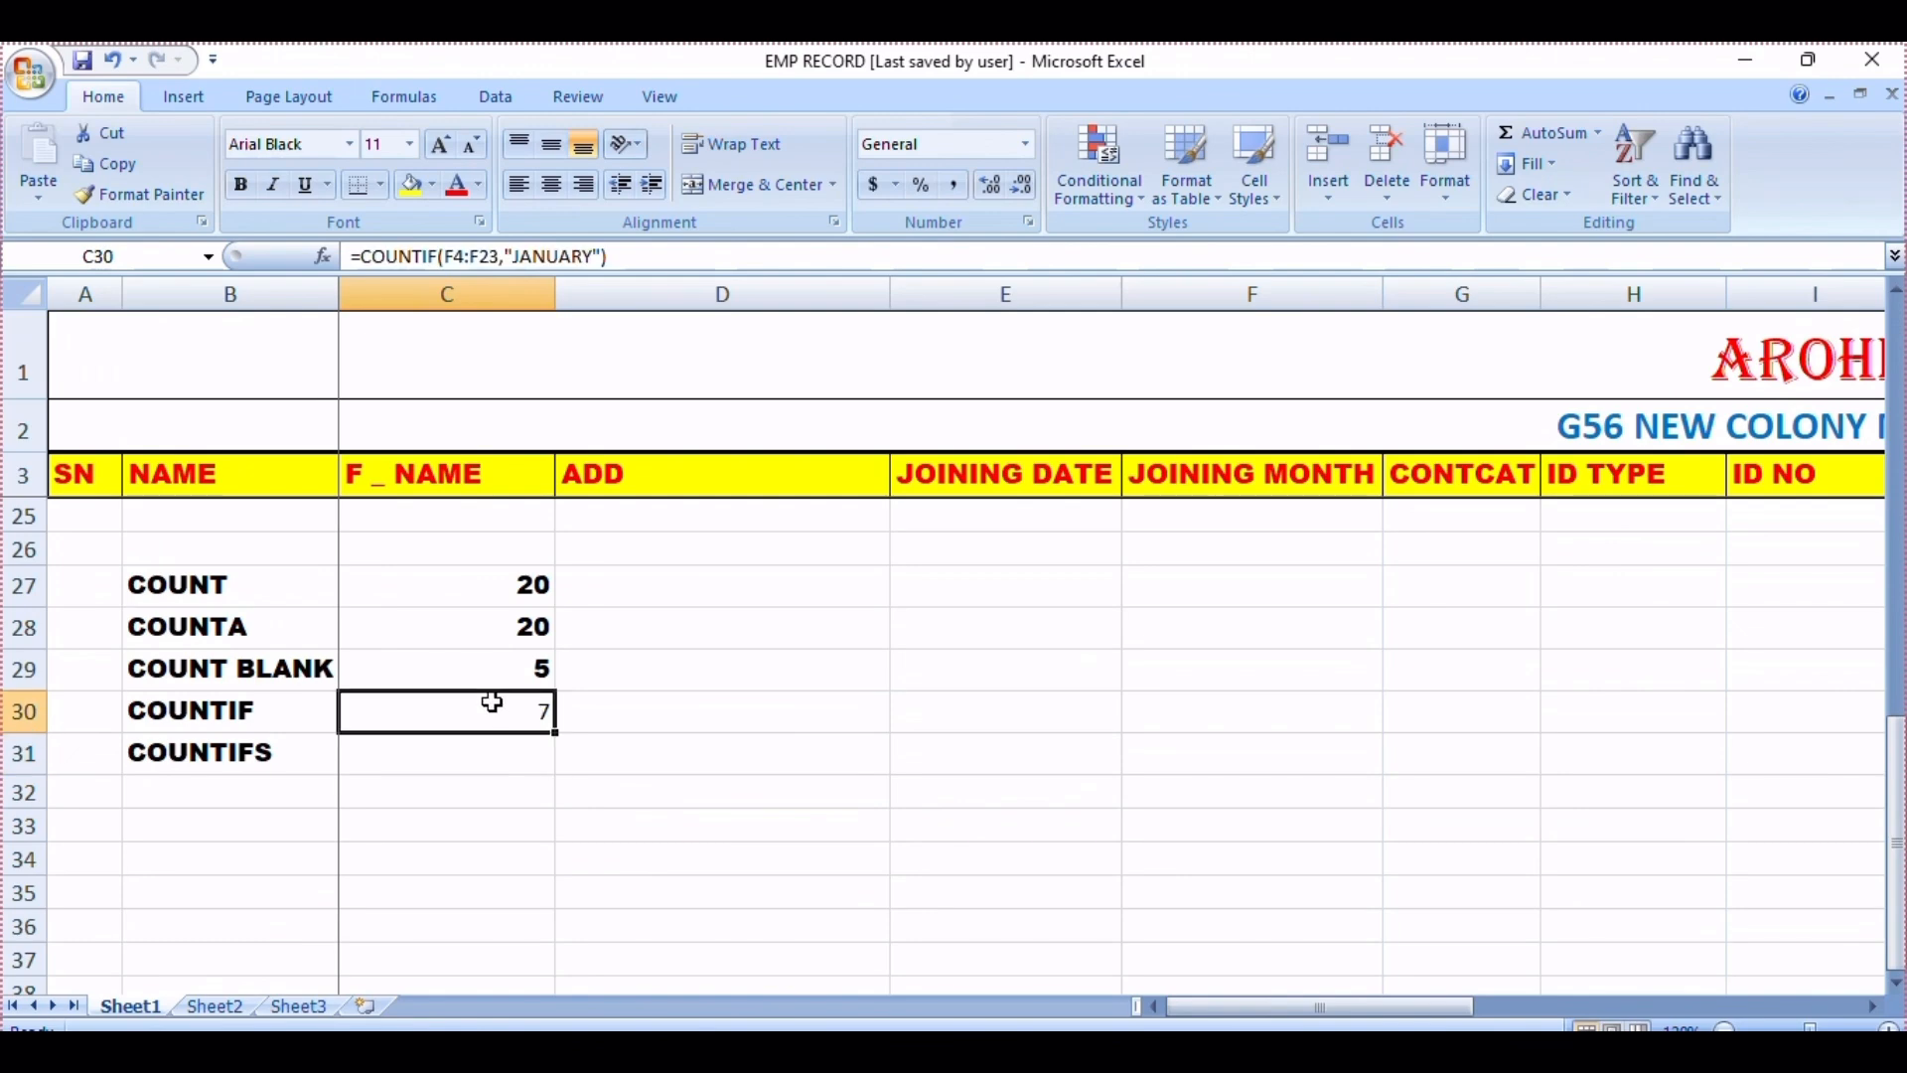
{"action": "key", "text": "Delete"}
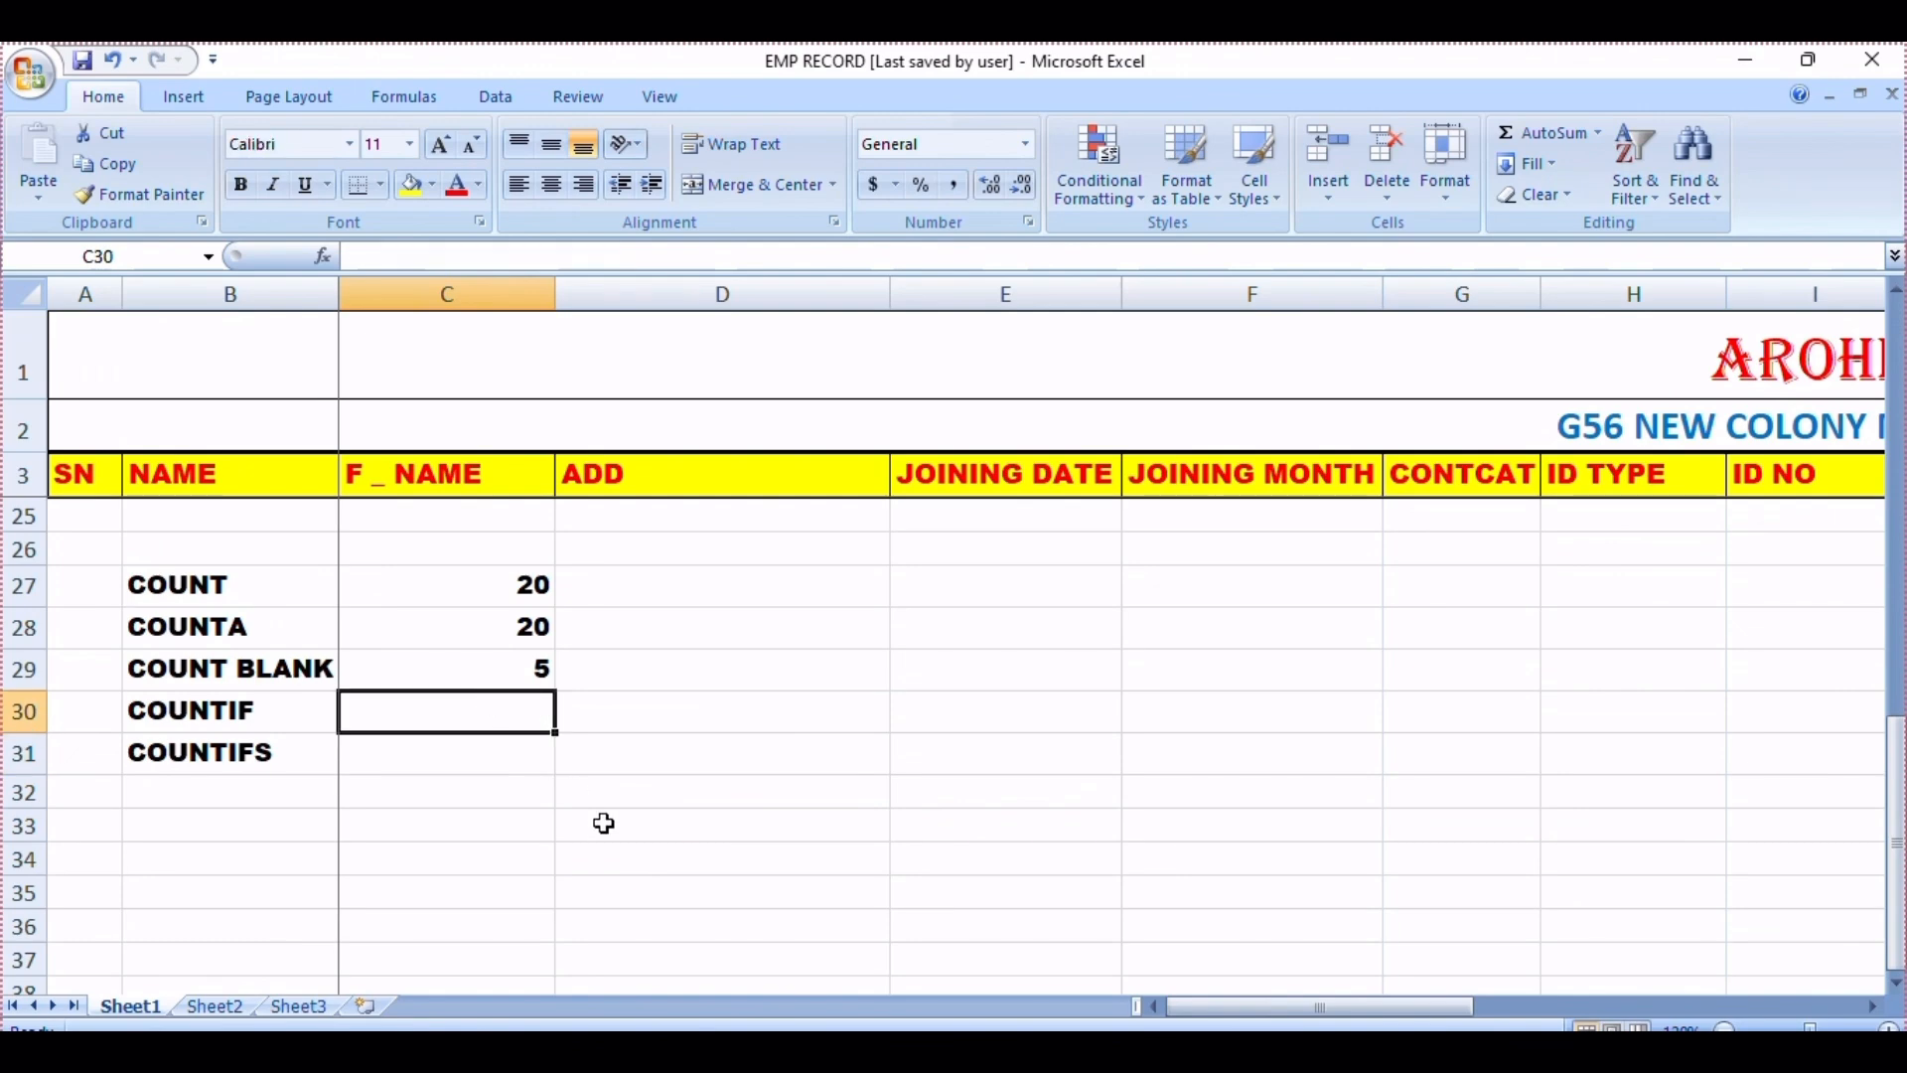
Step: Examine the BASIC SALARY column of the employee records down to the last employee row
{"action": "left_click_drag", "start_coordinate": [1395, 1007], "coordinate": [1461, 1005]}
{"action": "scroll", "coordinate": [1128, 830], "scroll_direction": "up", "scroll_amount": 7}
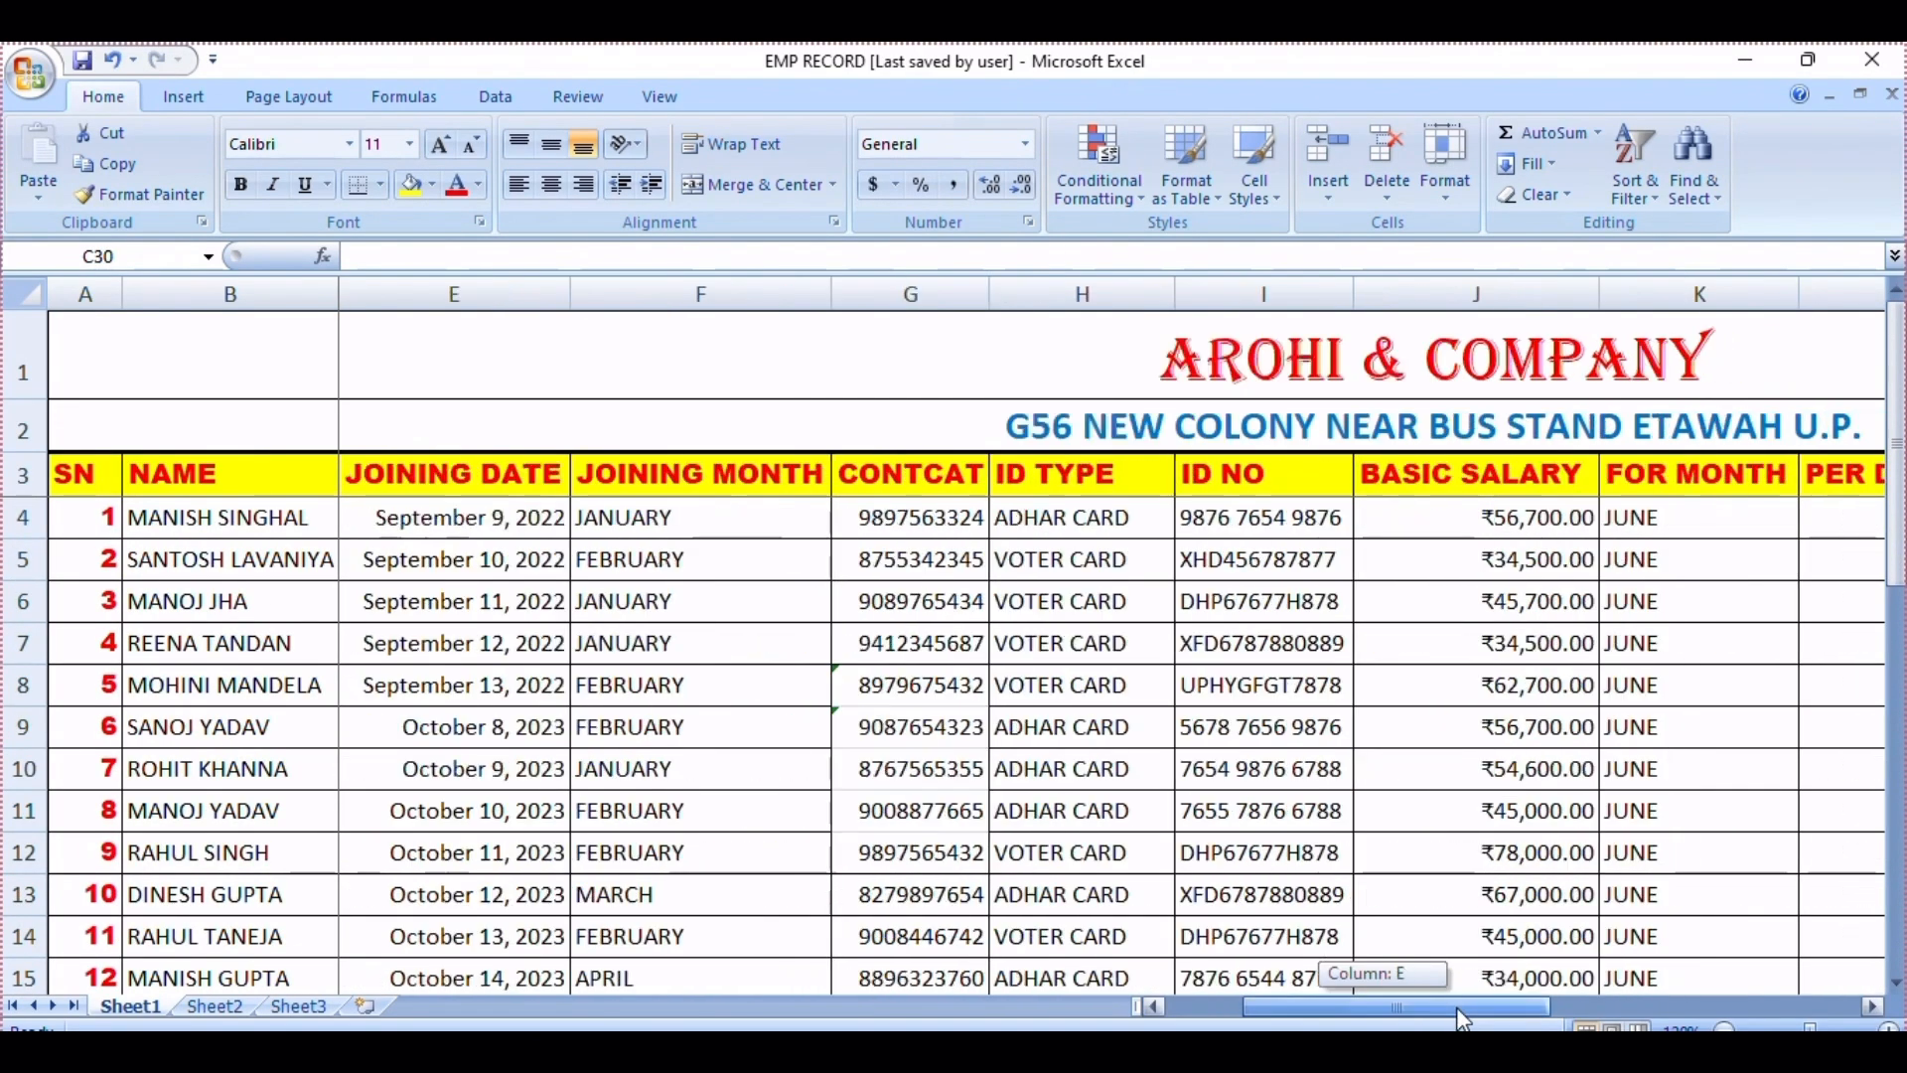
{"action": "scroll", "coordinate": [1440, 750], "scroll_direction": "down", "scroll_amount": 4}
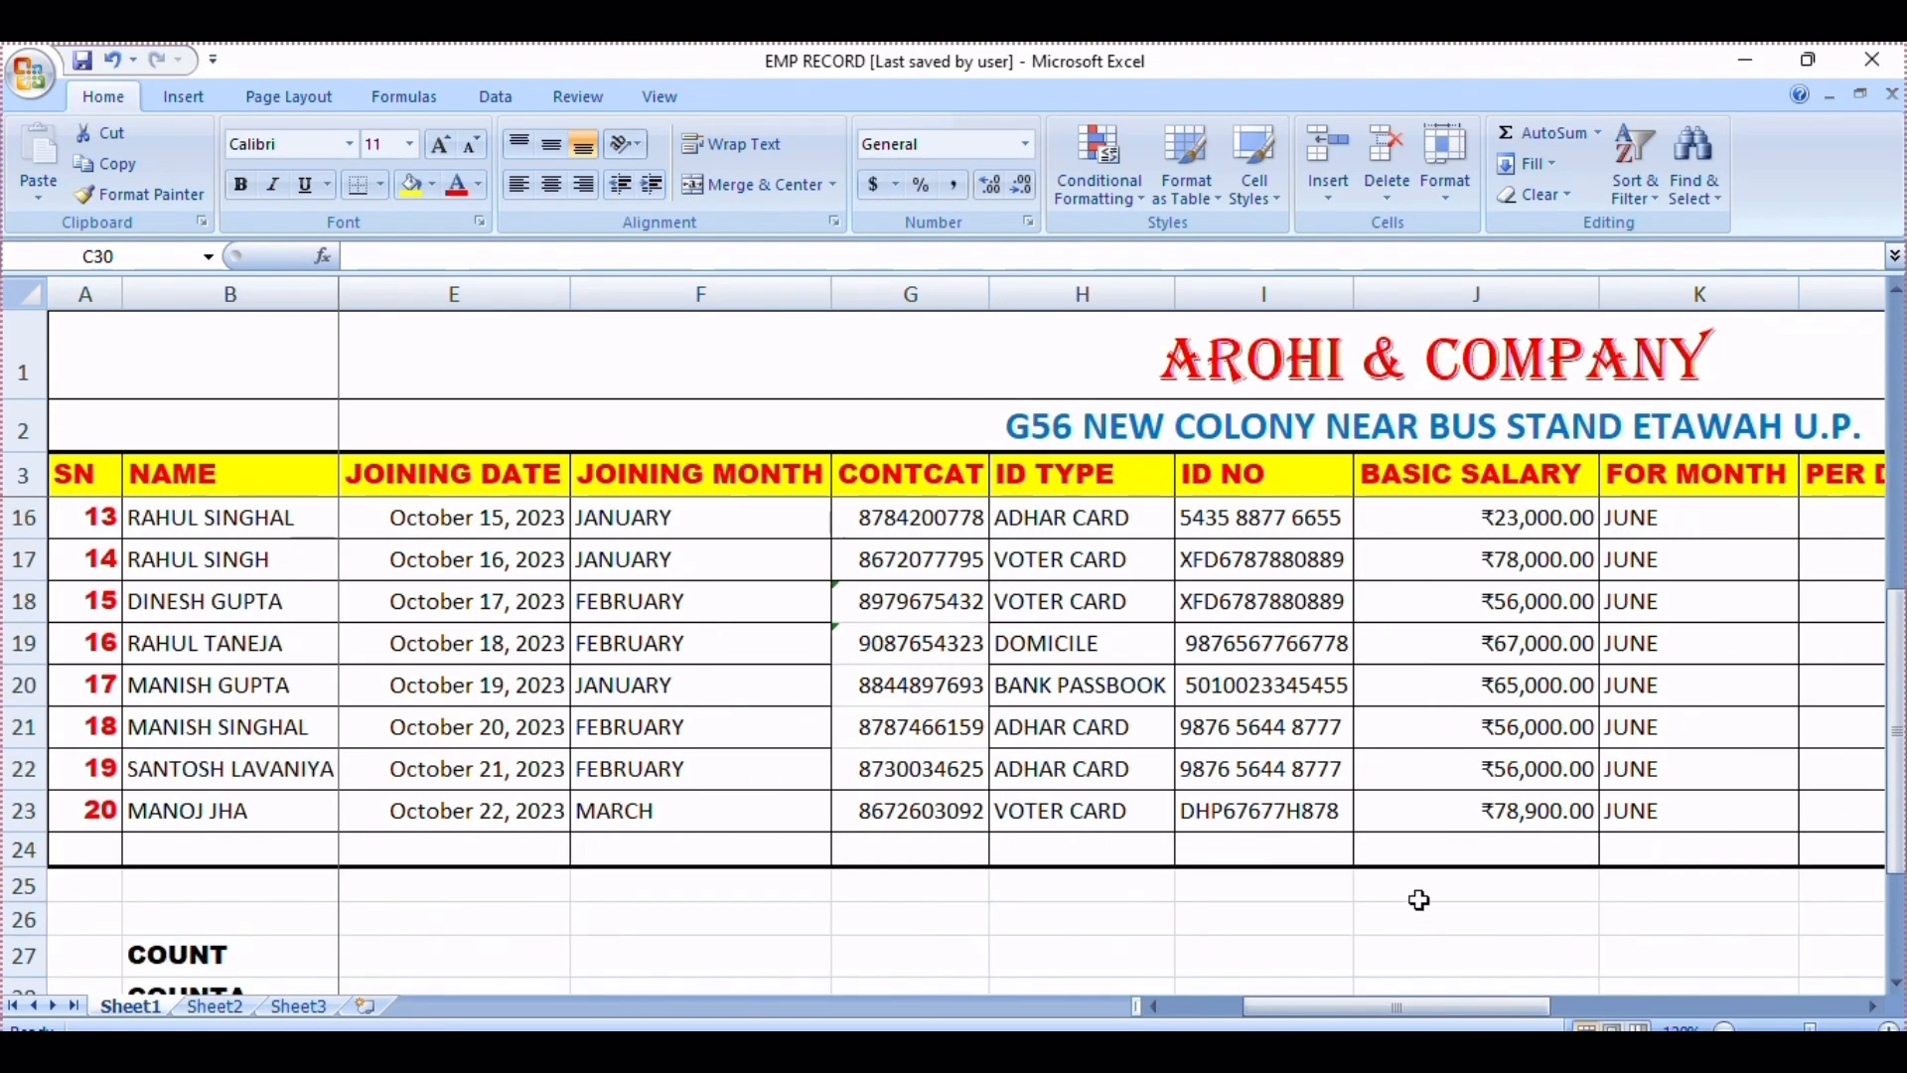
{"action": "left_click_drag", "start_coordinate": [1426, 1006], "coordinate": [1304, 1018]}
{"action": "scroll", "coordinate": [937, 941], "scroll_direction": "down", "scroll_amount": 3}
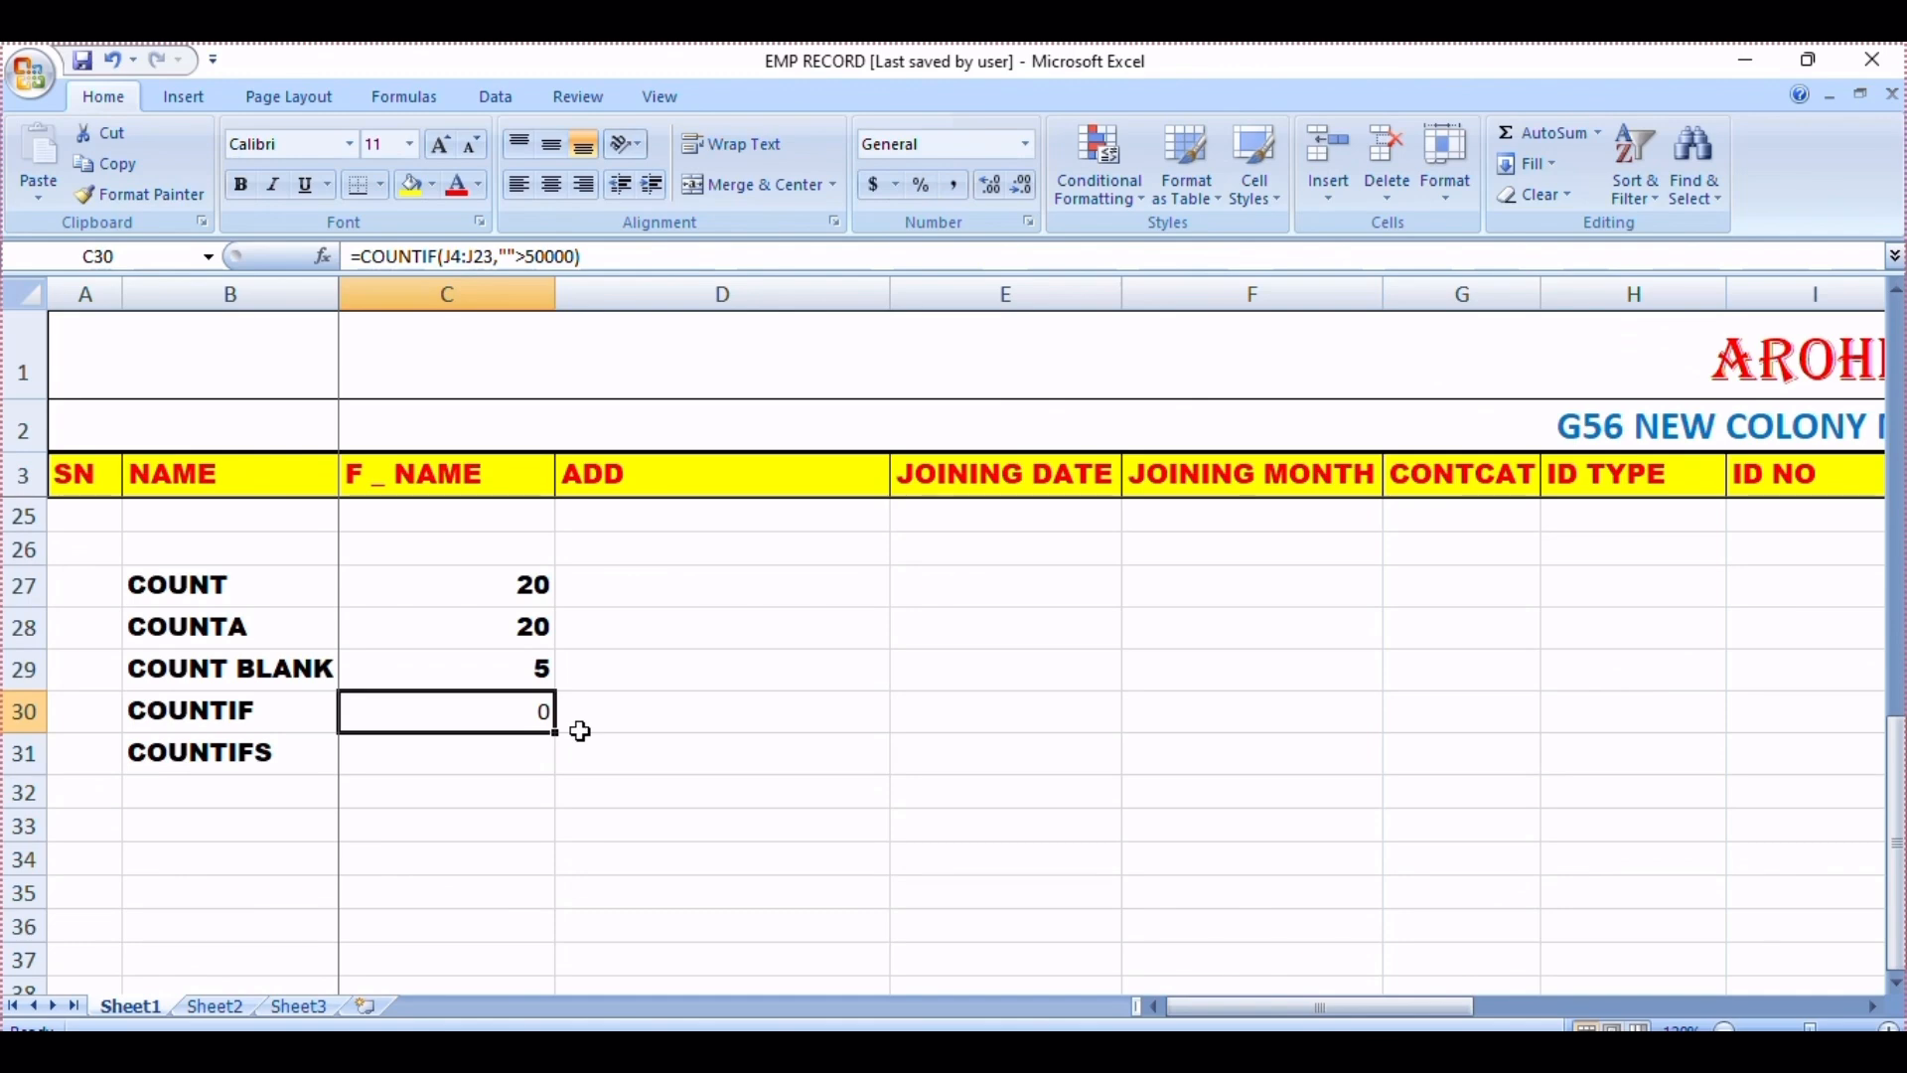
Step: Replace the formula in cell C30 with =COUNTIF(J4:J23,">50000") to count the basic salaries above 50000
{"action": "key", "text": "Delete"}
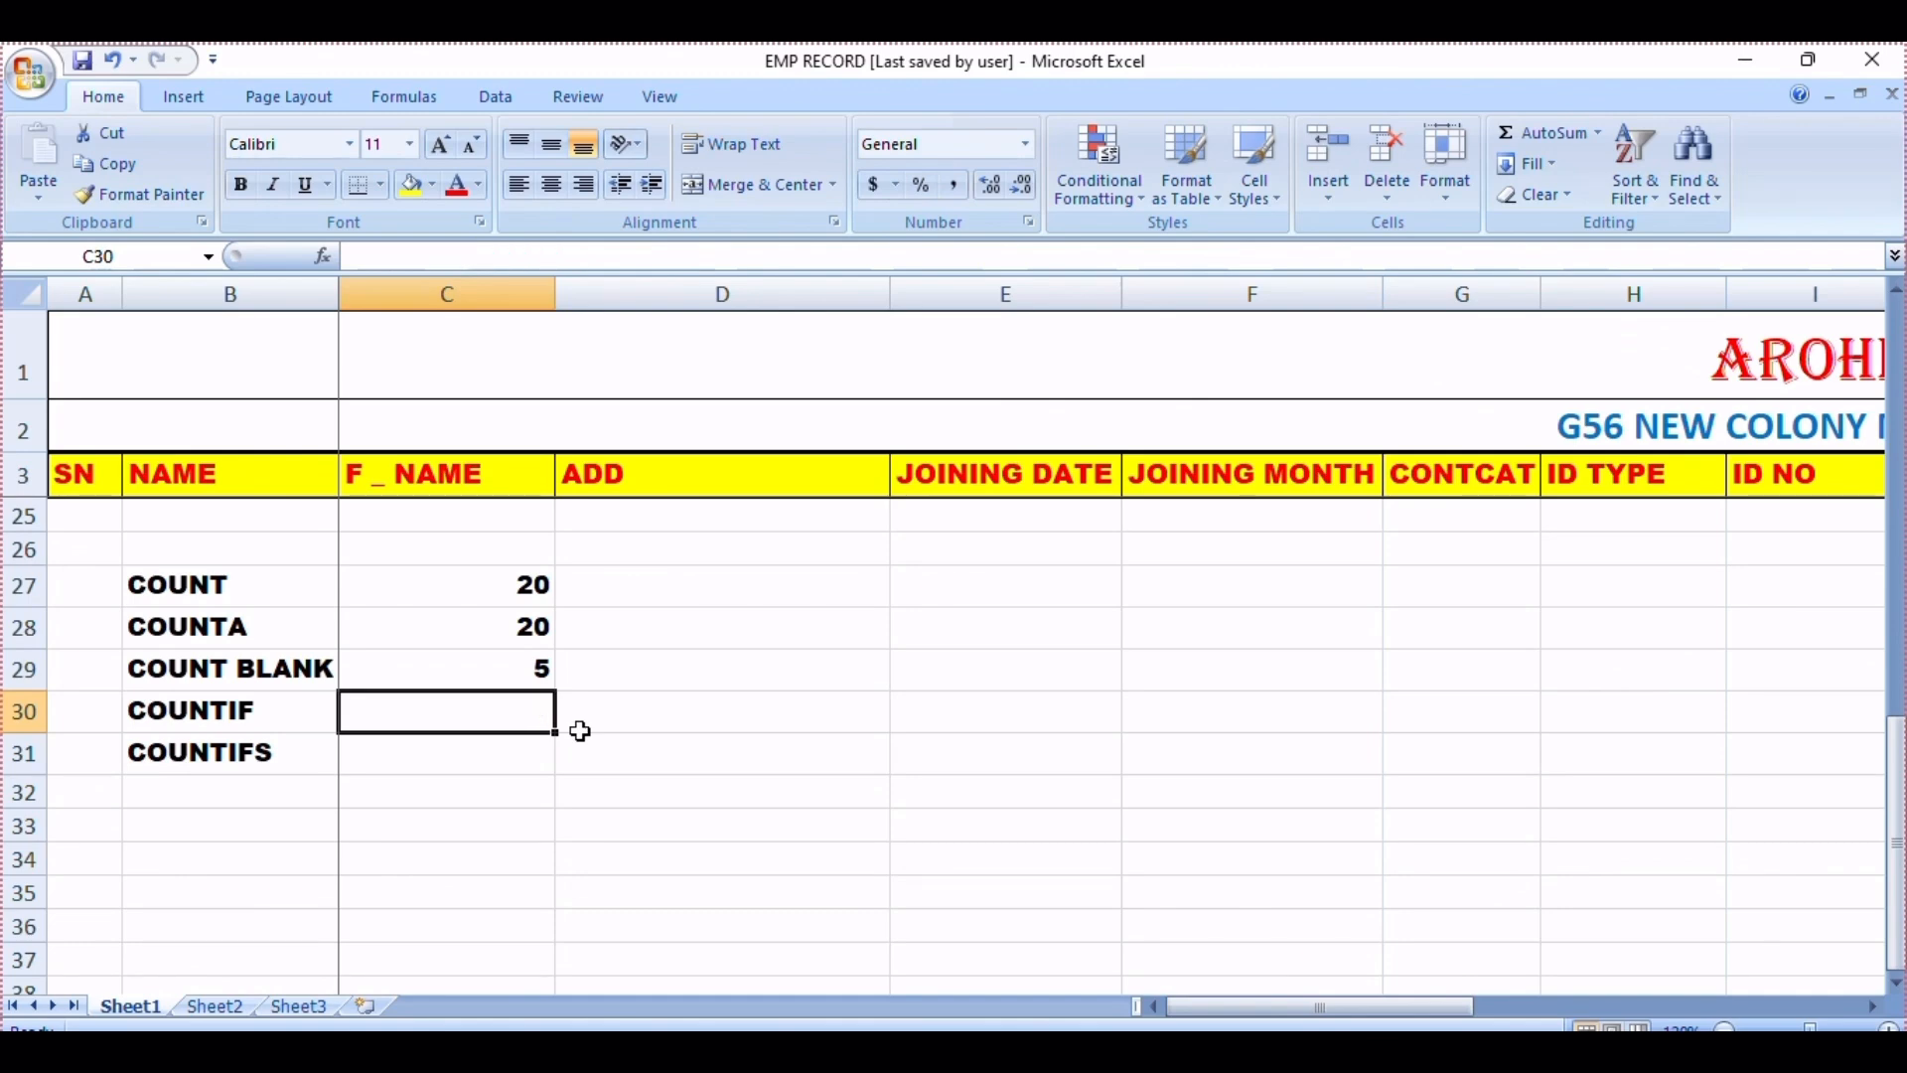
{"action": "type", "text": "=COUN"}
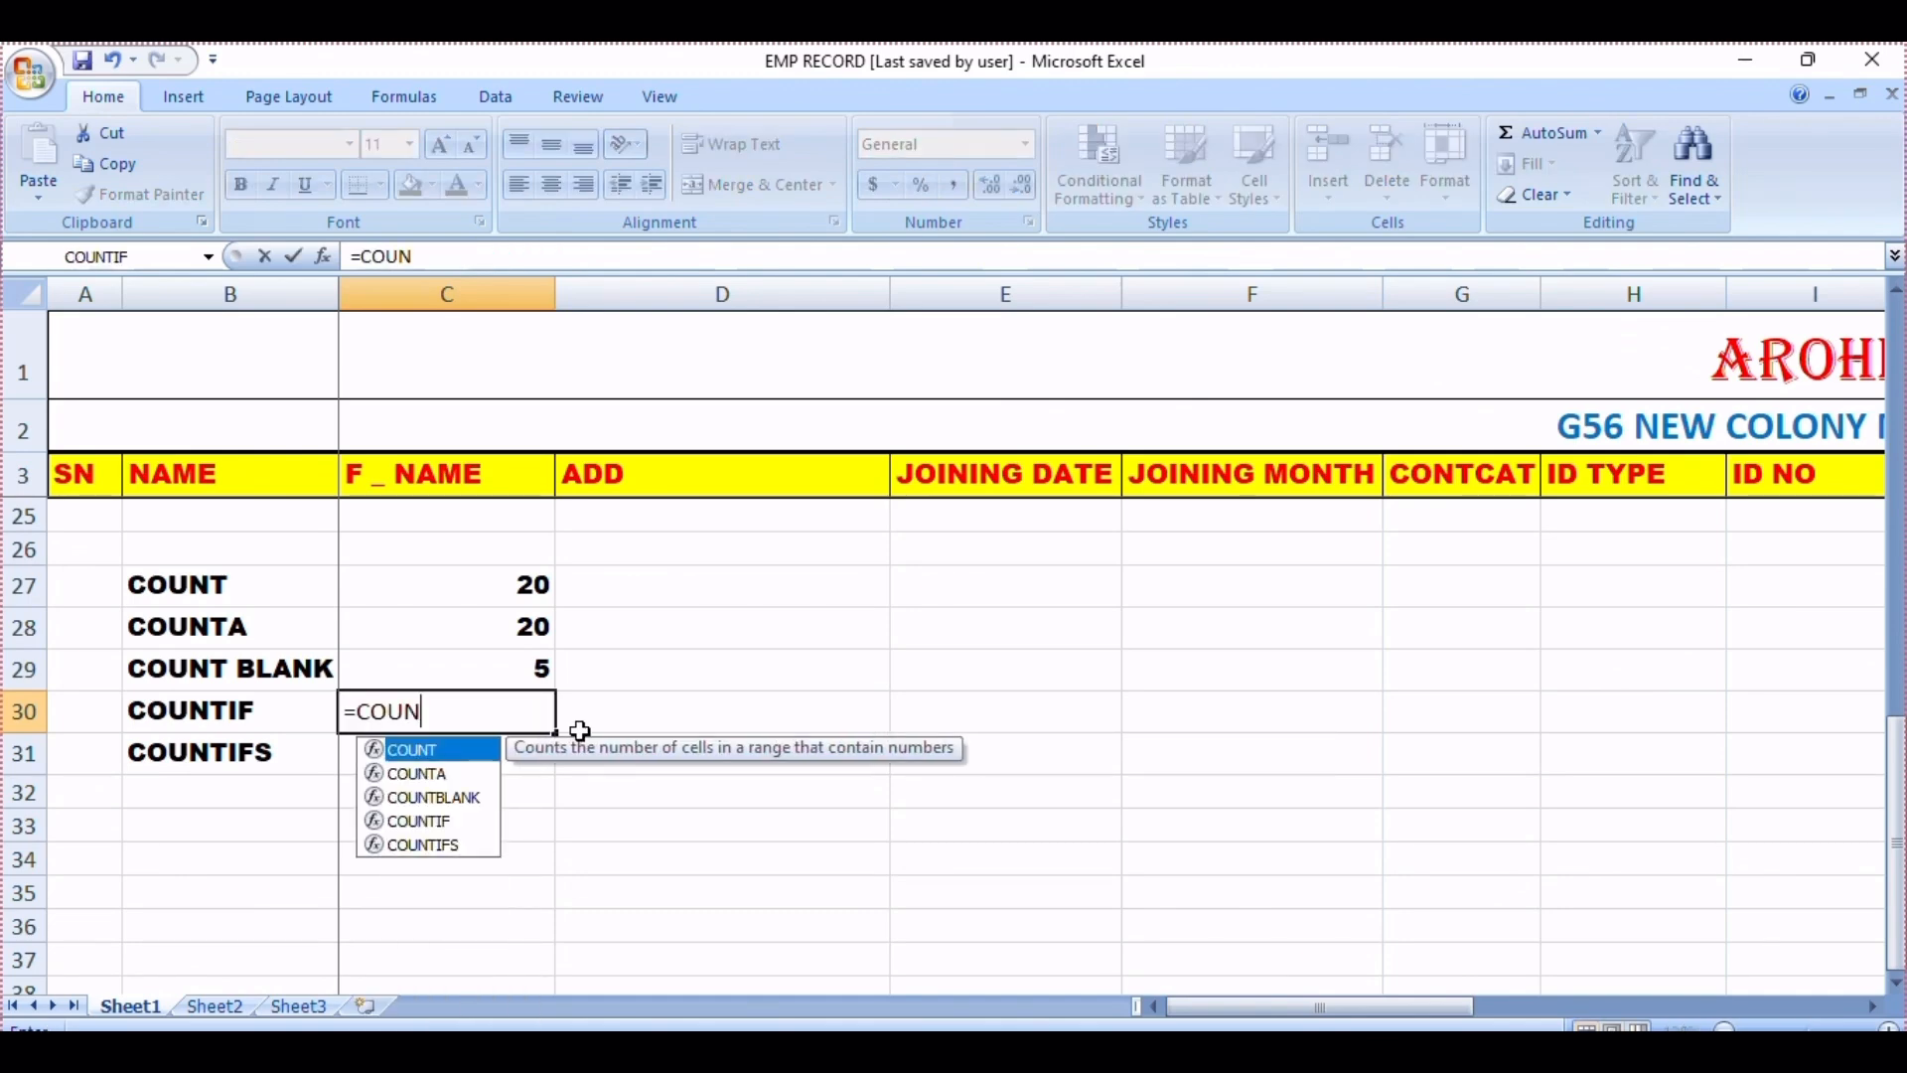
{"action": "type", "text": "TIF("}
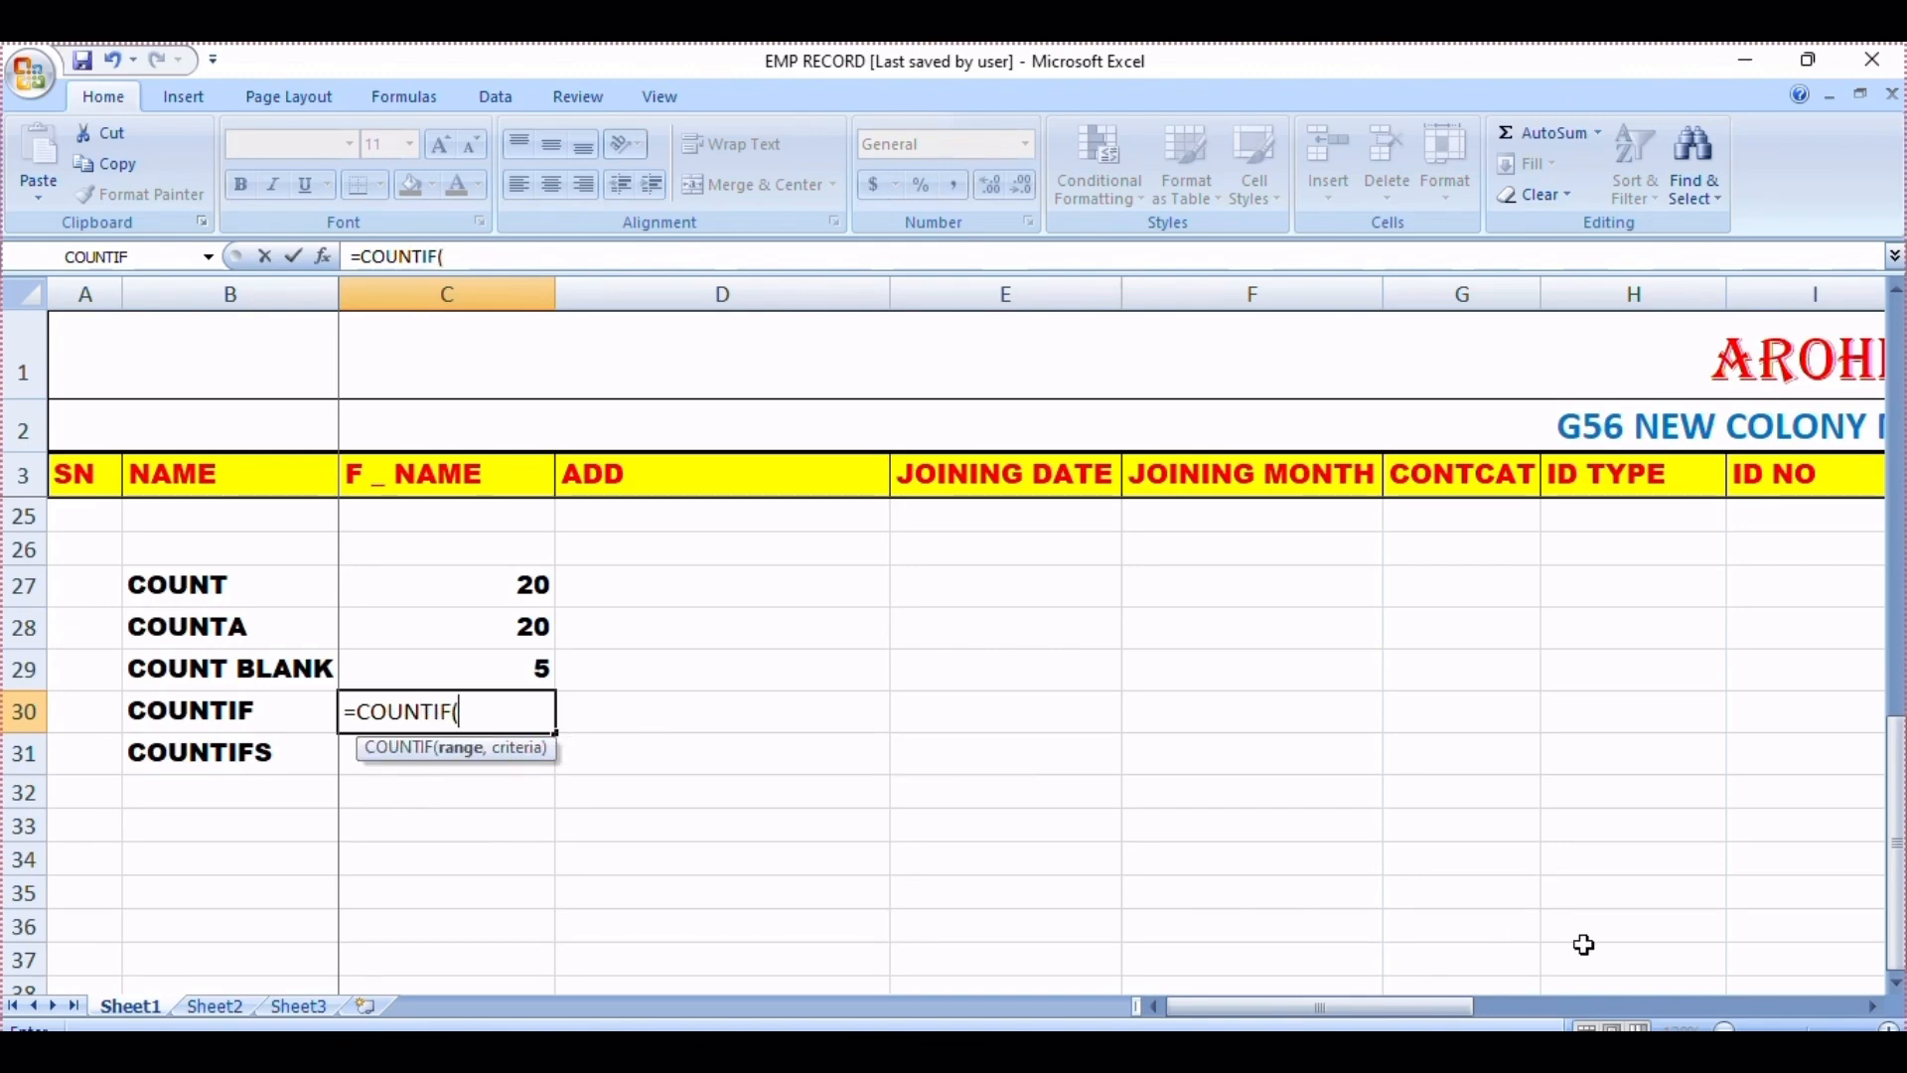
{"action": "scroll", "coordinate": [1584, 944], "scroll_direction": "up", "scroll_amount": 7}
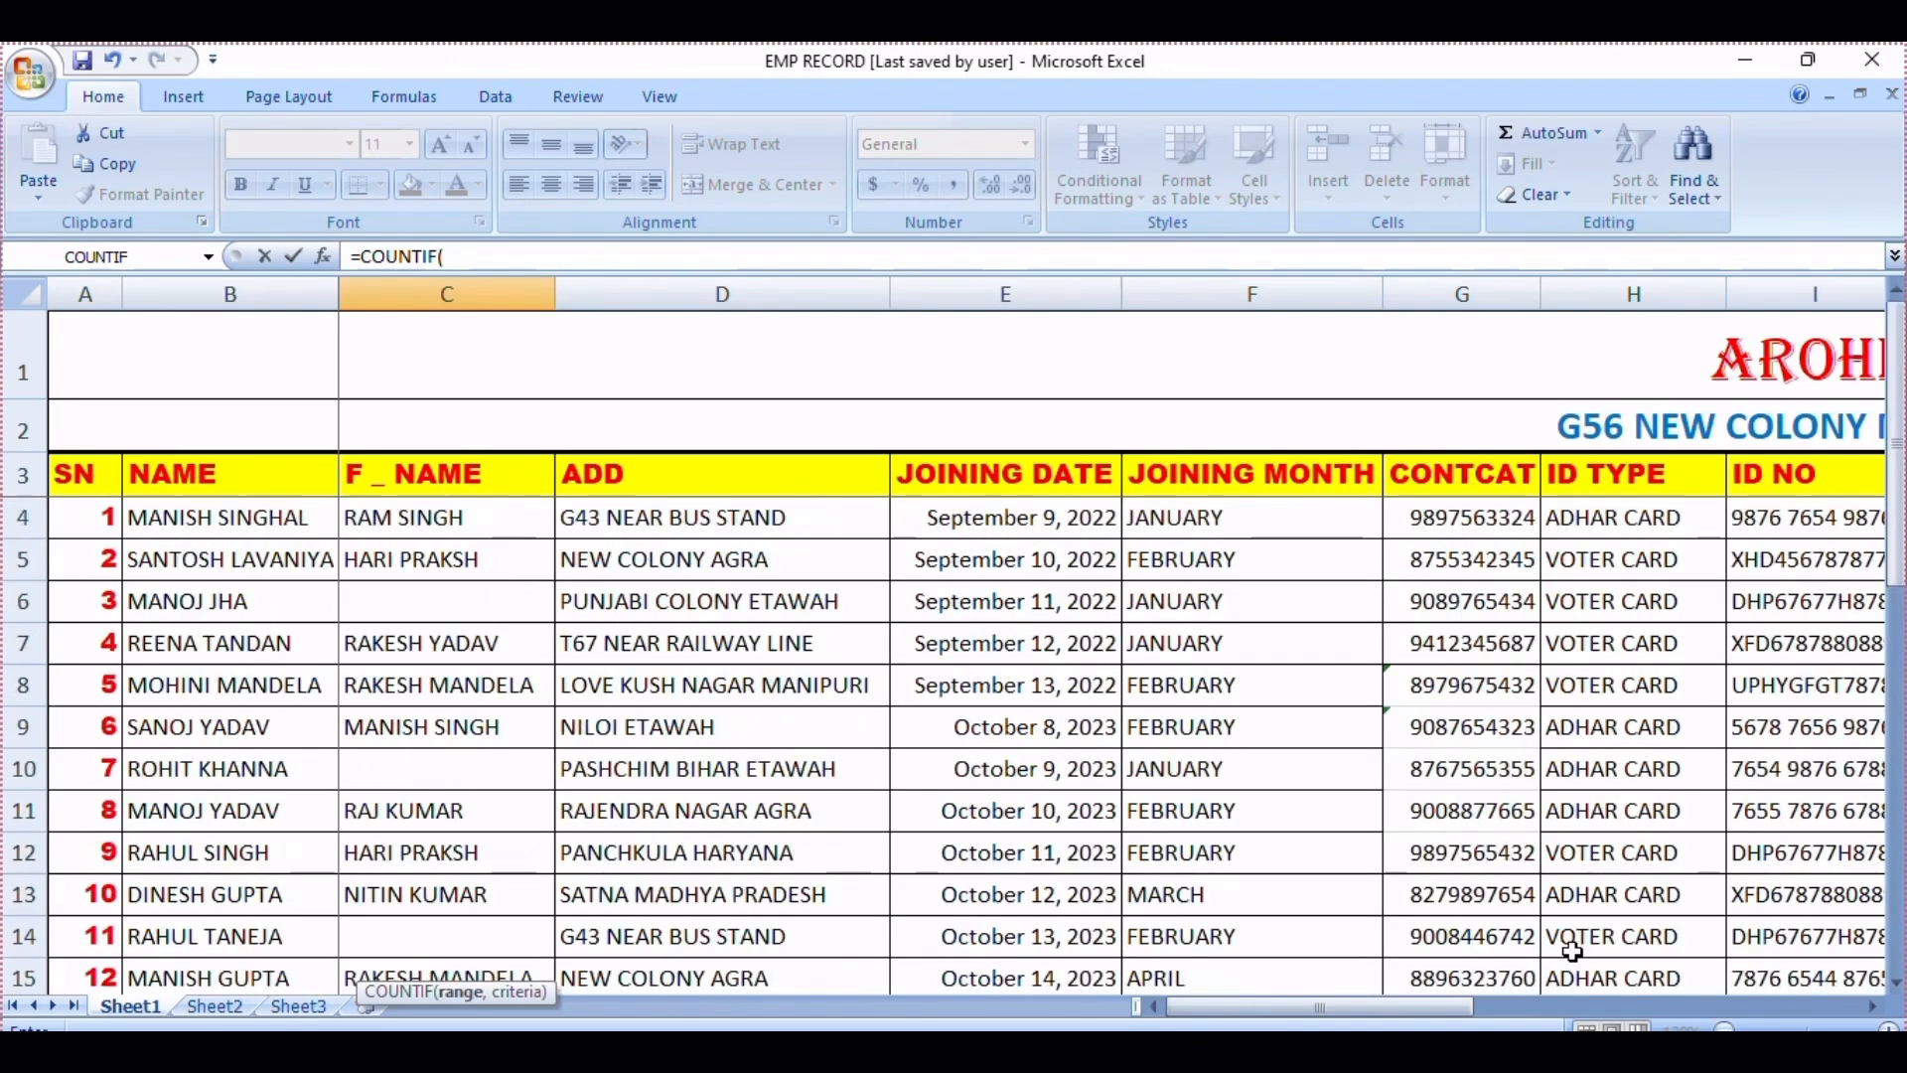
{"action": "left_click_drag", "start_coordinate": [1373, 1001], "coordinate": [1450, 1003]}
{"action": "left_click_drag", "start_coordinate": [1493, 523], "coordinate": [1495, 1026]}
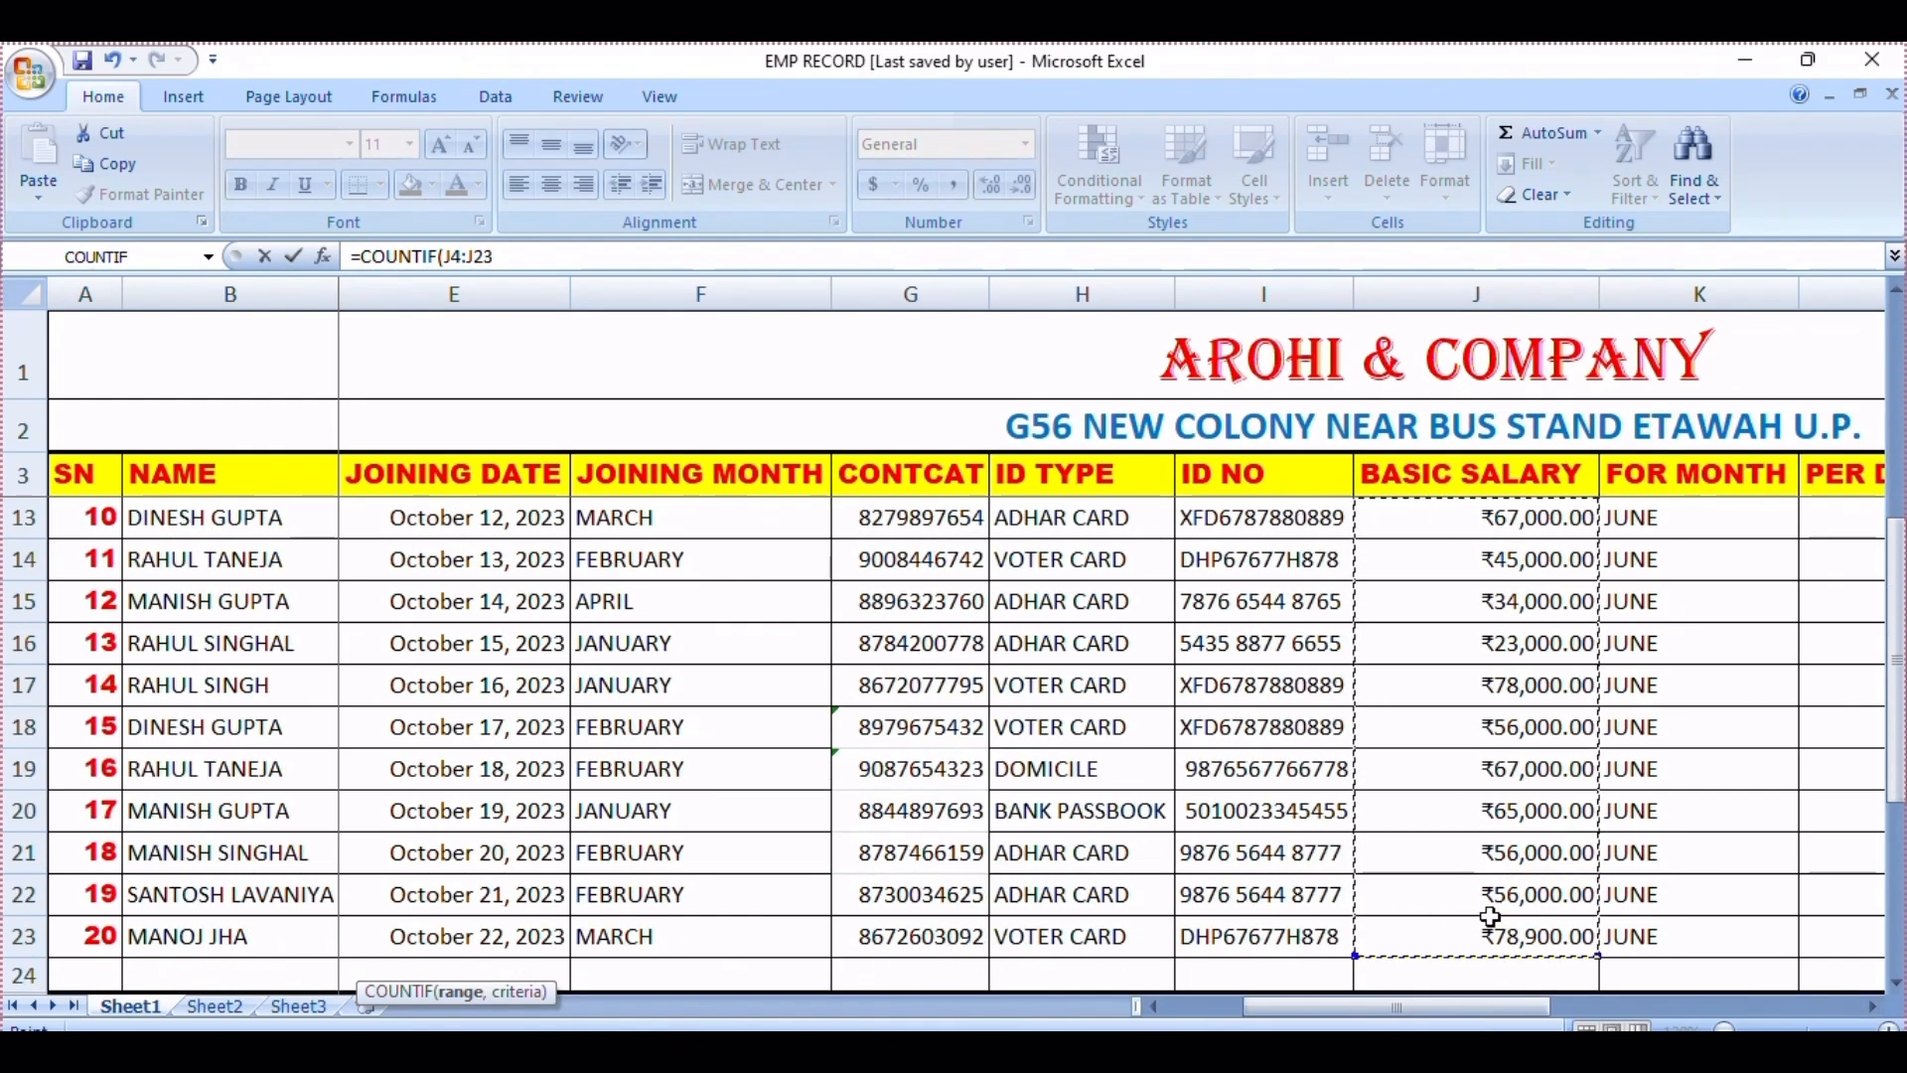
{"action": "scroll", "coordinate": [873, 784], "scroll_direction": "down", "scroll_amount": 5}
{"action": "left_click_drag", "start_coordinate": [1320, 1004], "coordinate": [1099, 962]}
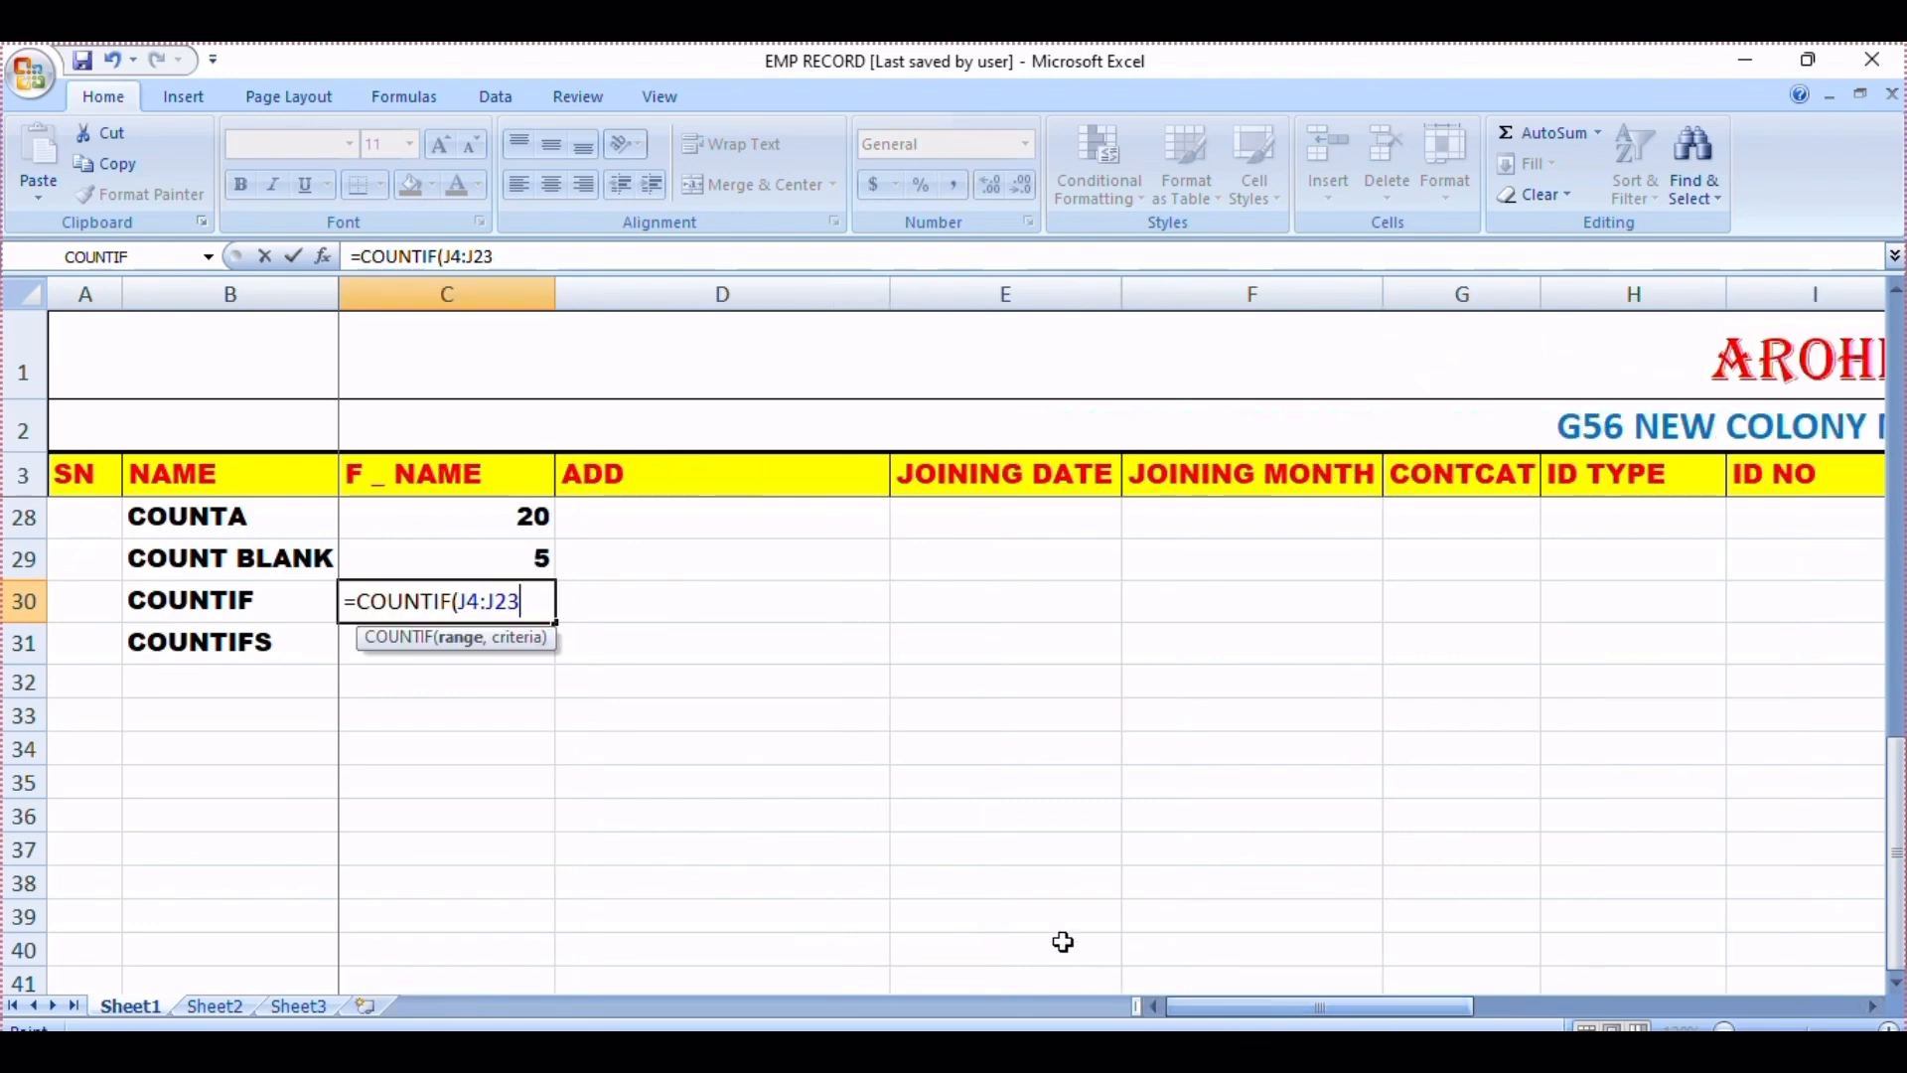
{"action": "type", "text": ","}
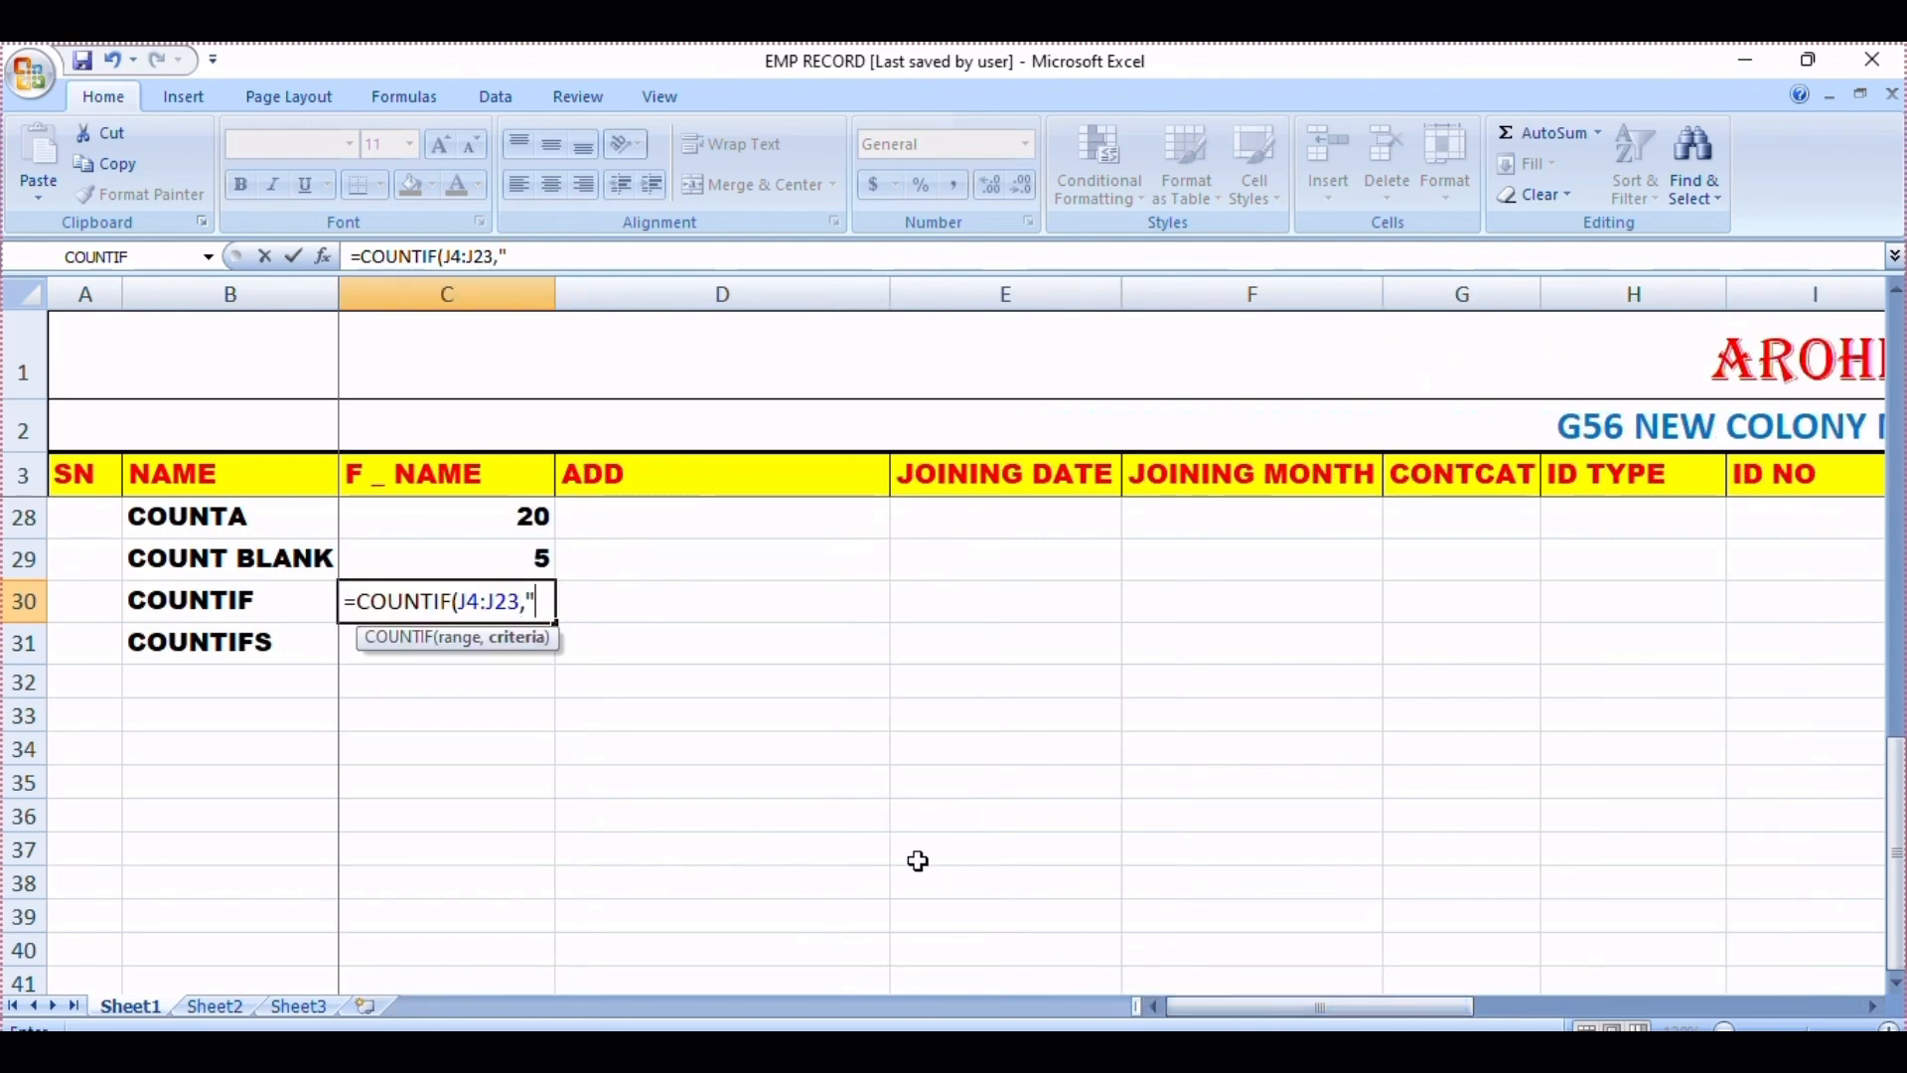
{"action": "type", "text": "\">50000"}
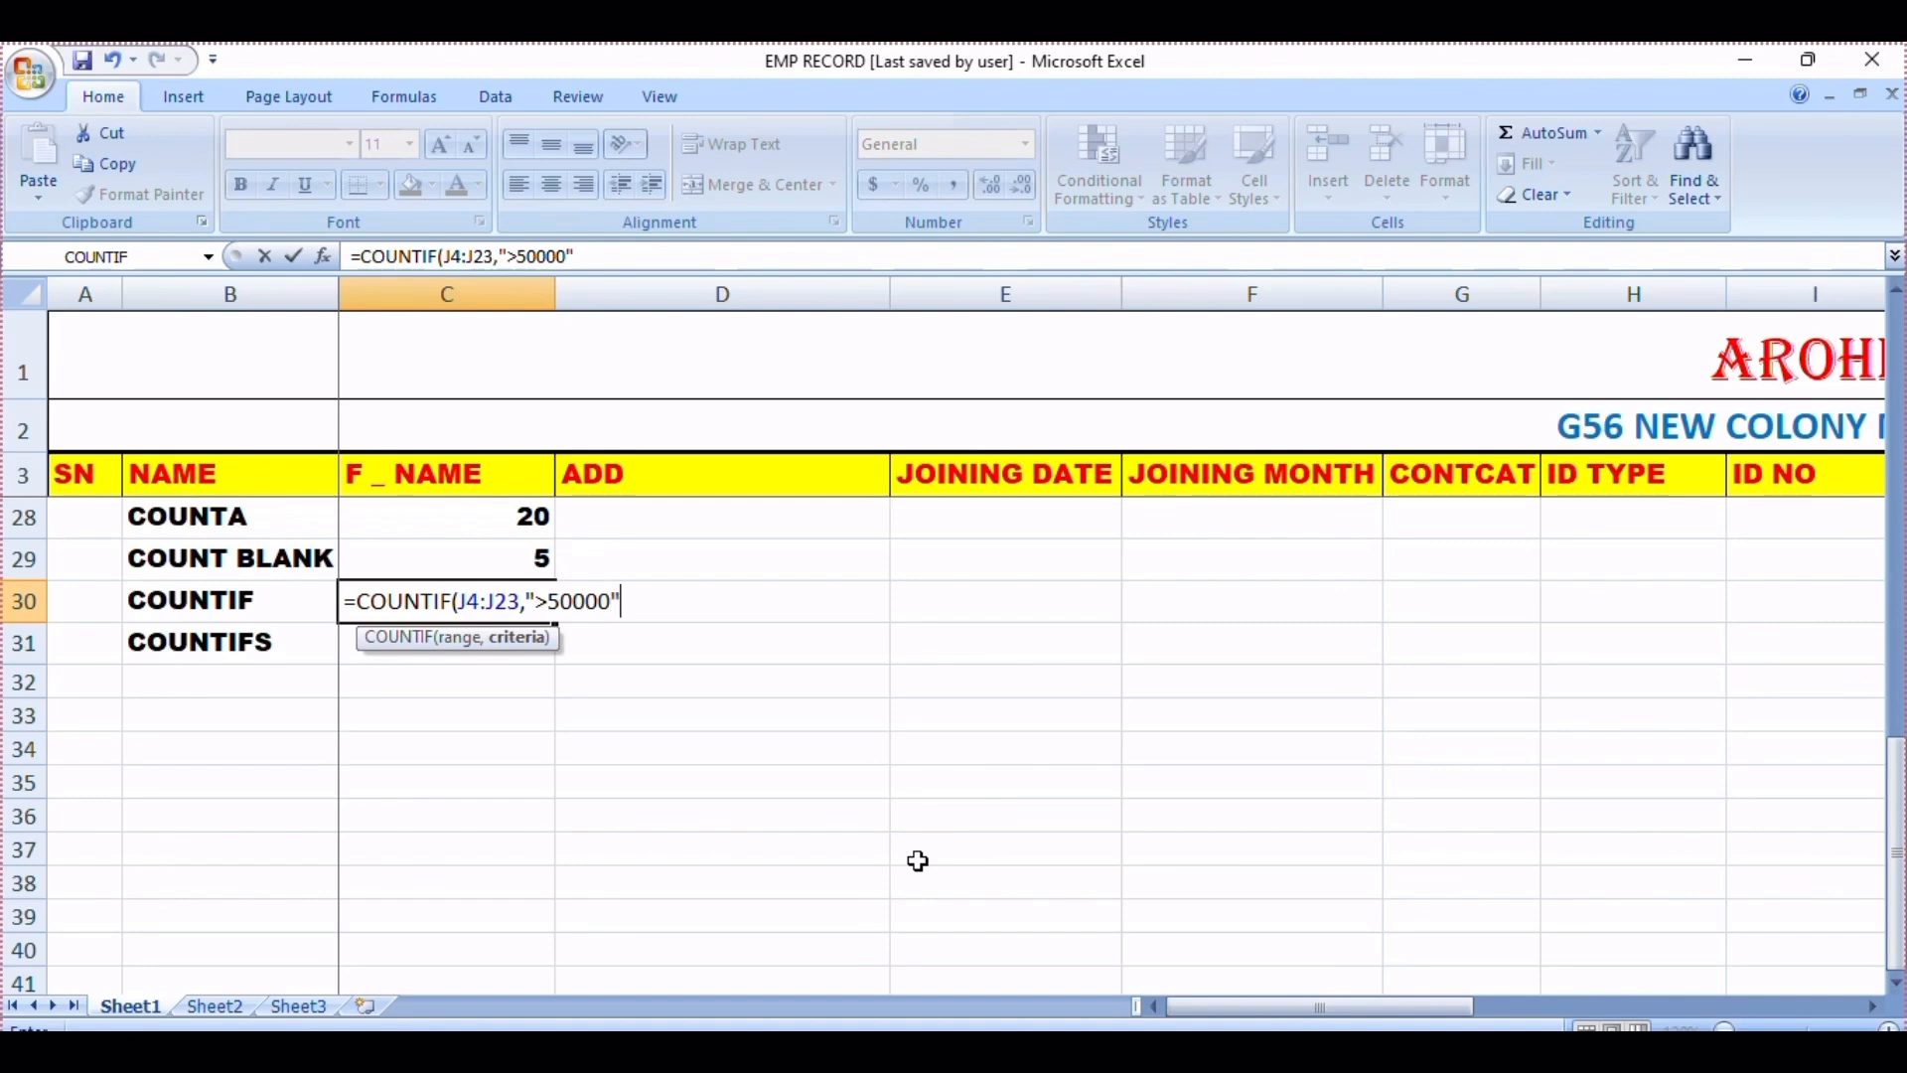
{"action": "type", "text": "\")"}
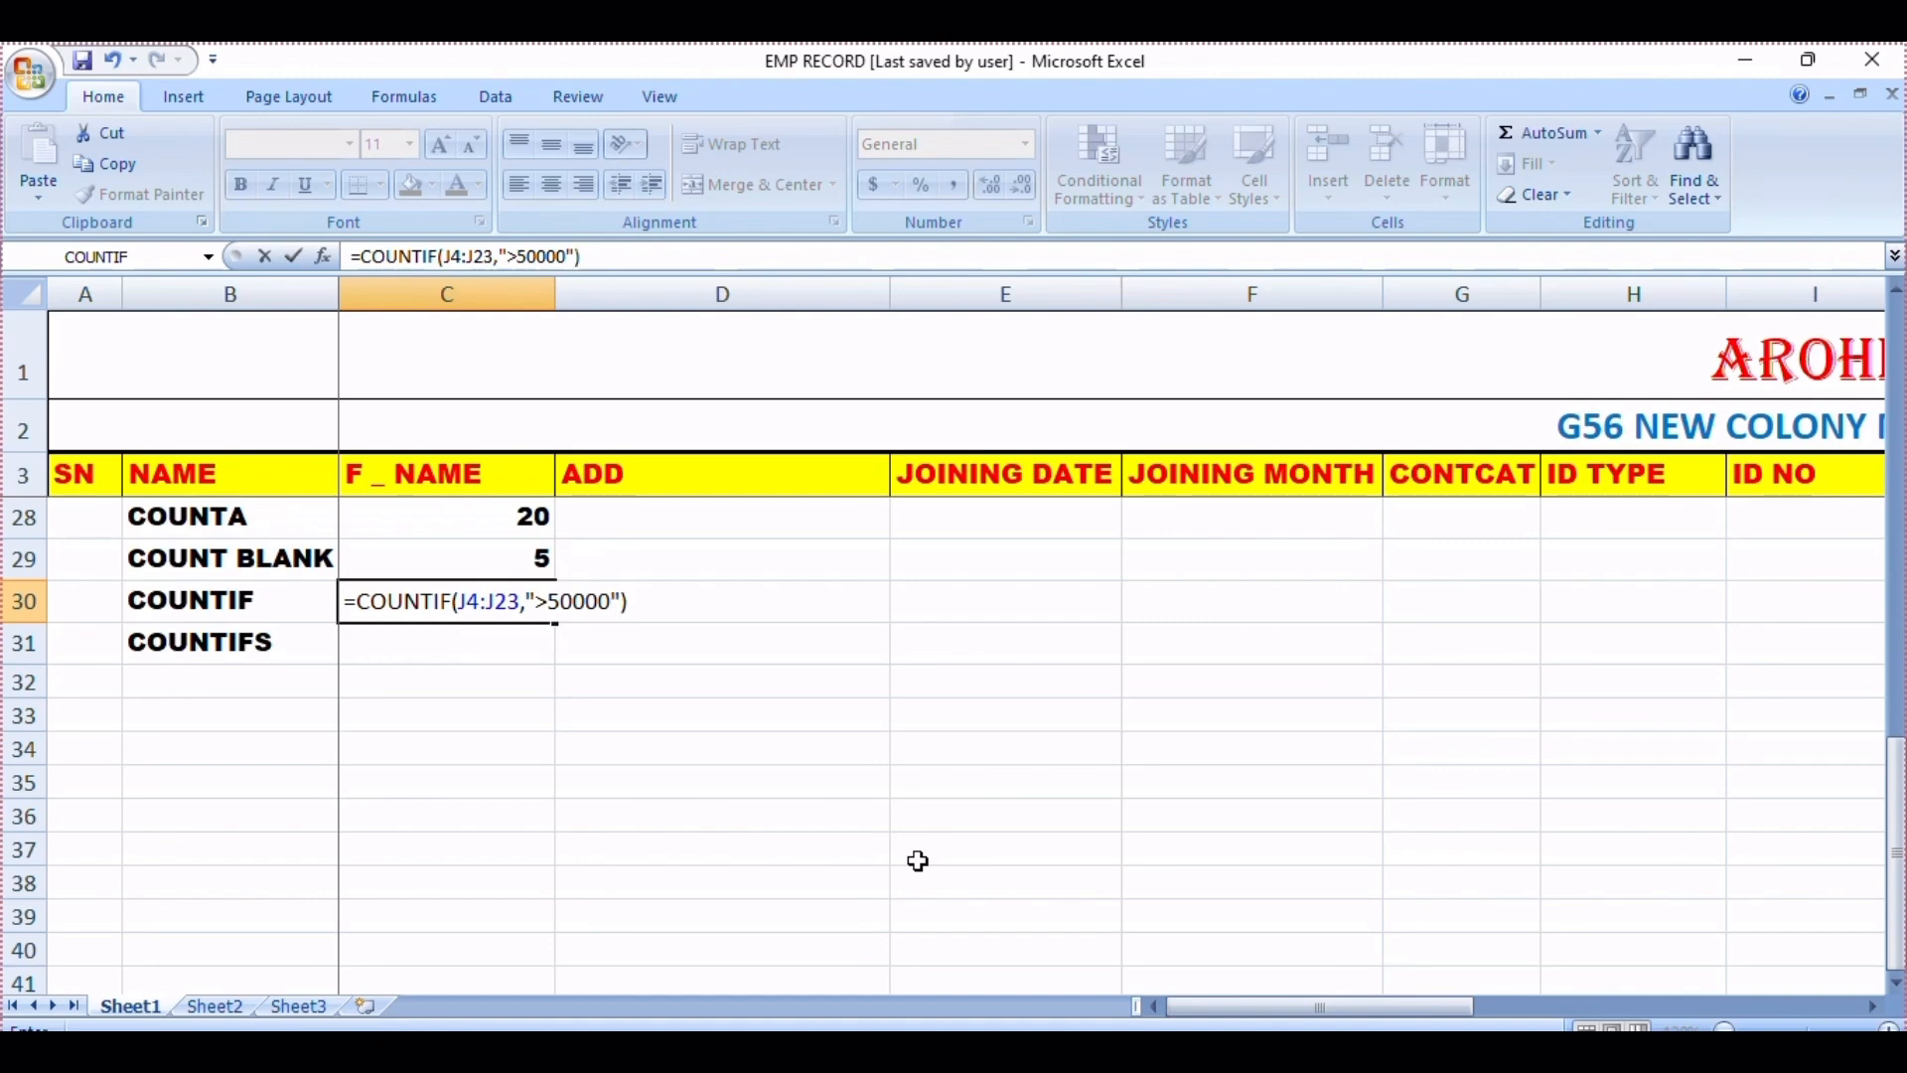
{"action": "key", "text": "Return"}
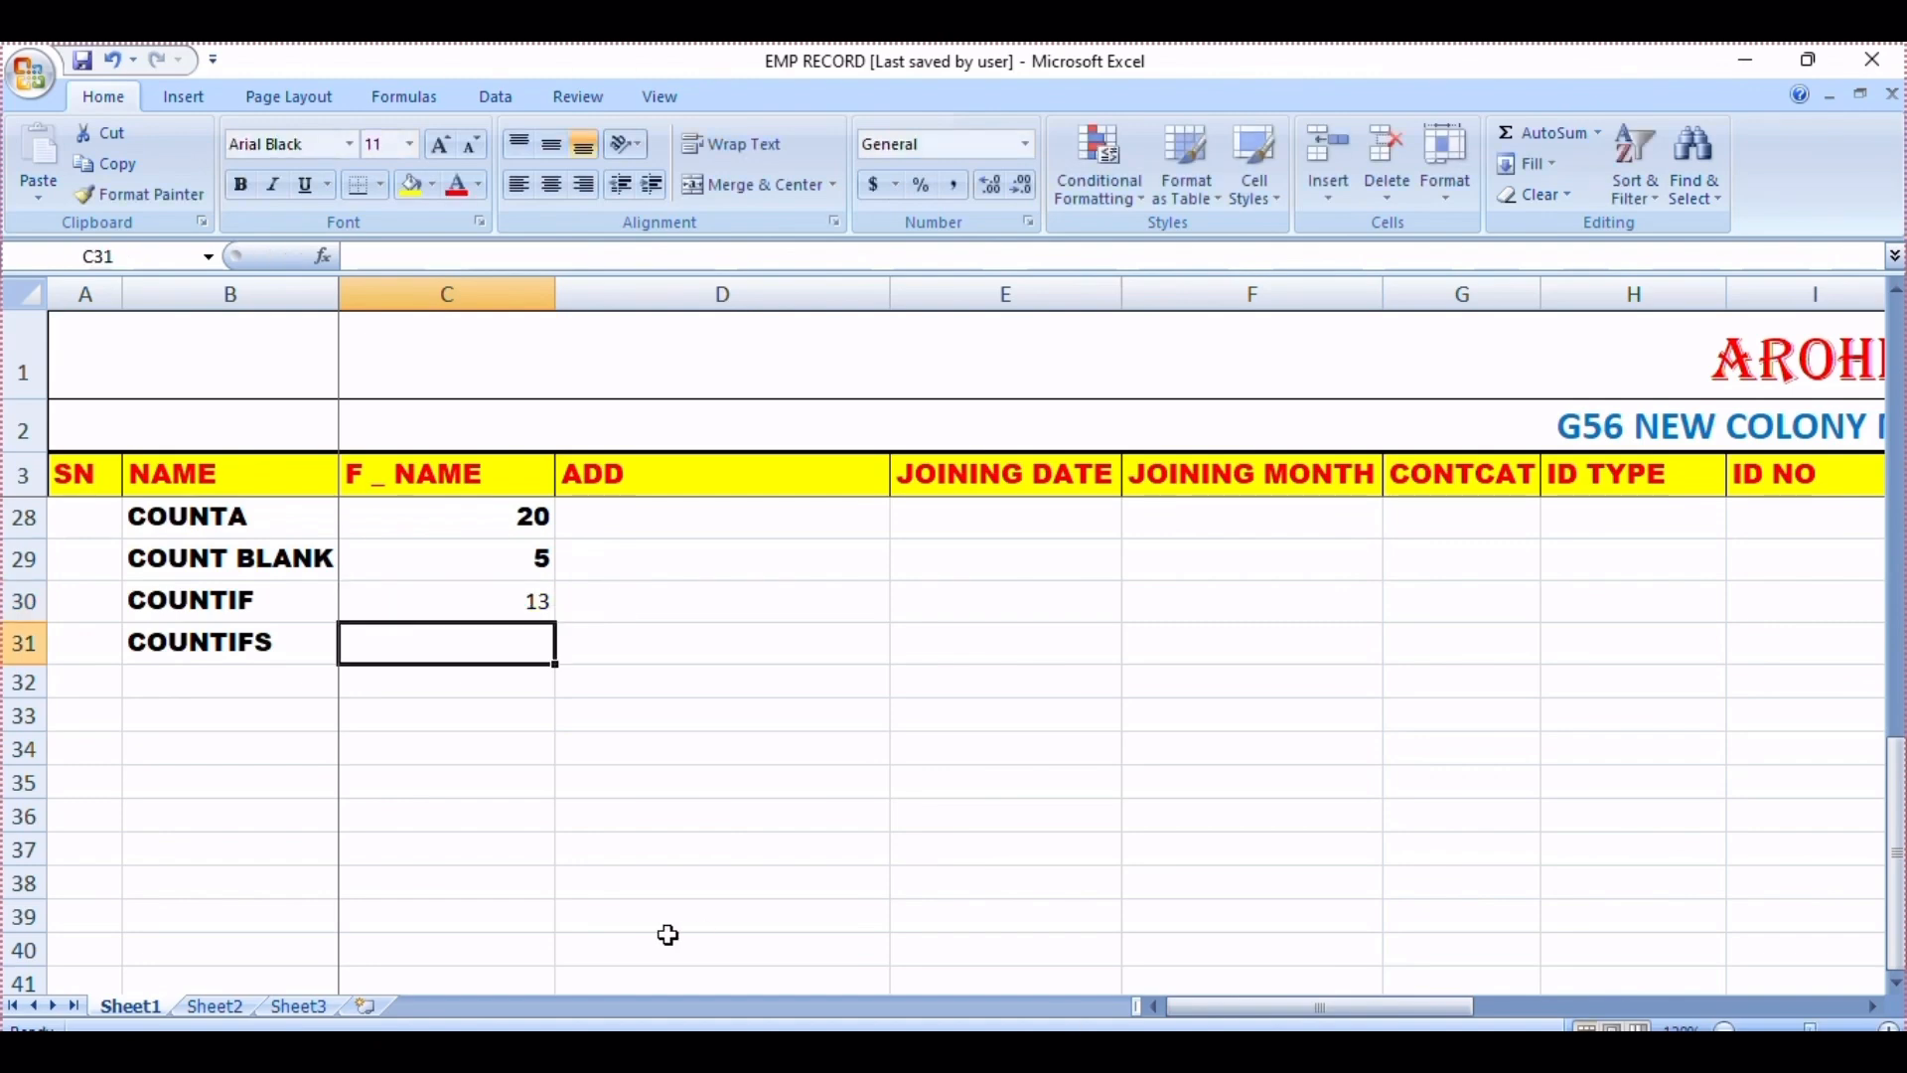
Step: Review the employee record columns, especially JOINING MONTH, to choose the conditions for COUNTIFS
{"action": "scroll", "coordinate": [1001, 775], "scroll_direction": "up", "scroll_amount": 1}
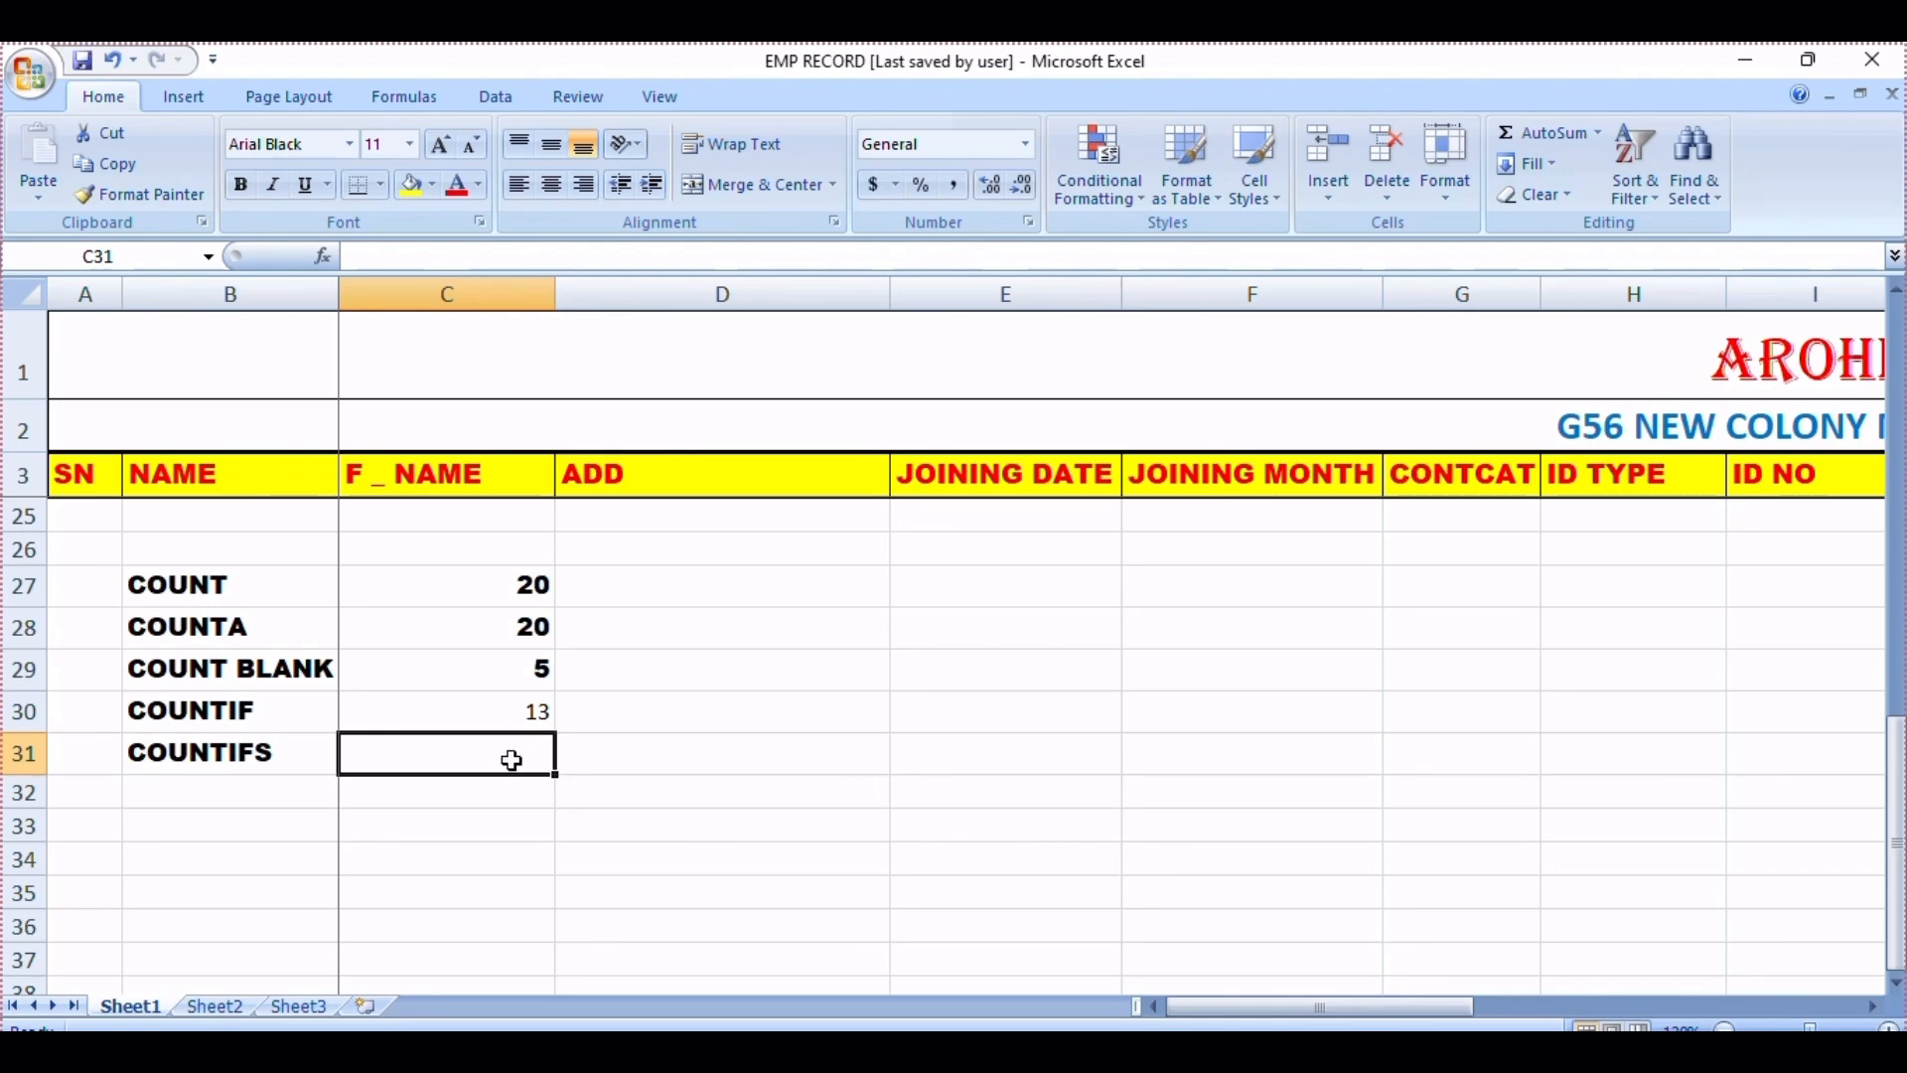
{"action": "scroll", "coordinate": [898, 800], "scroll_direction": "up", "scroll_amount": 7}
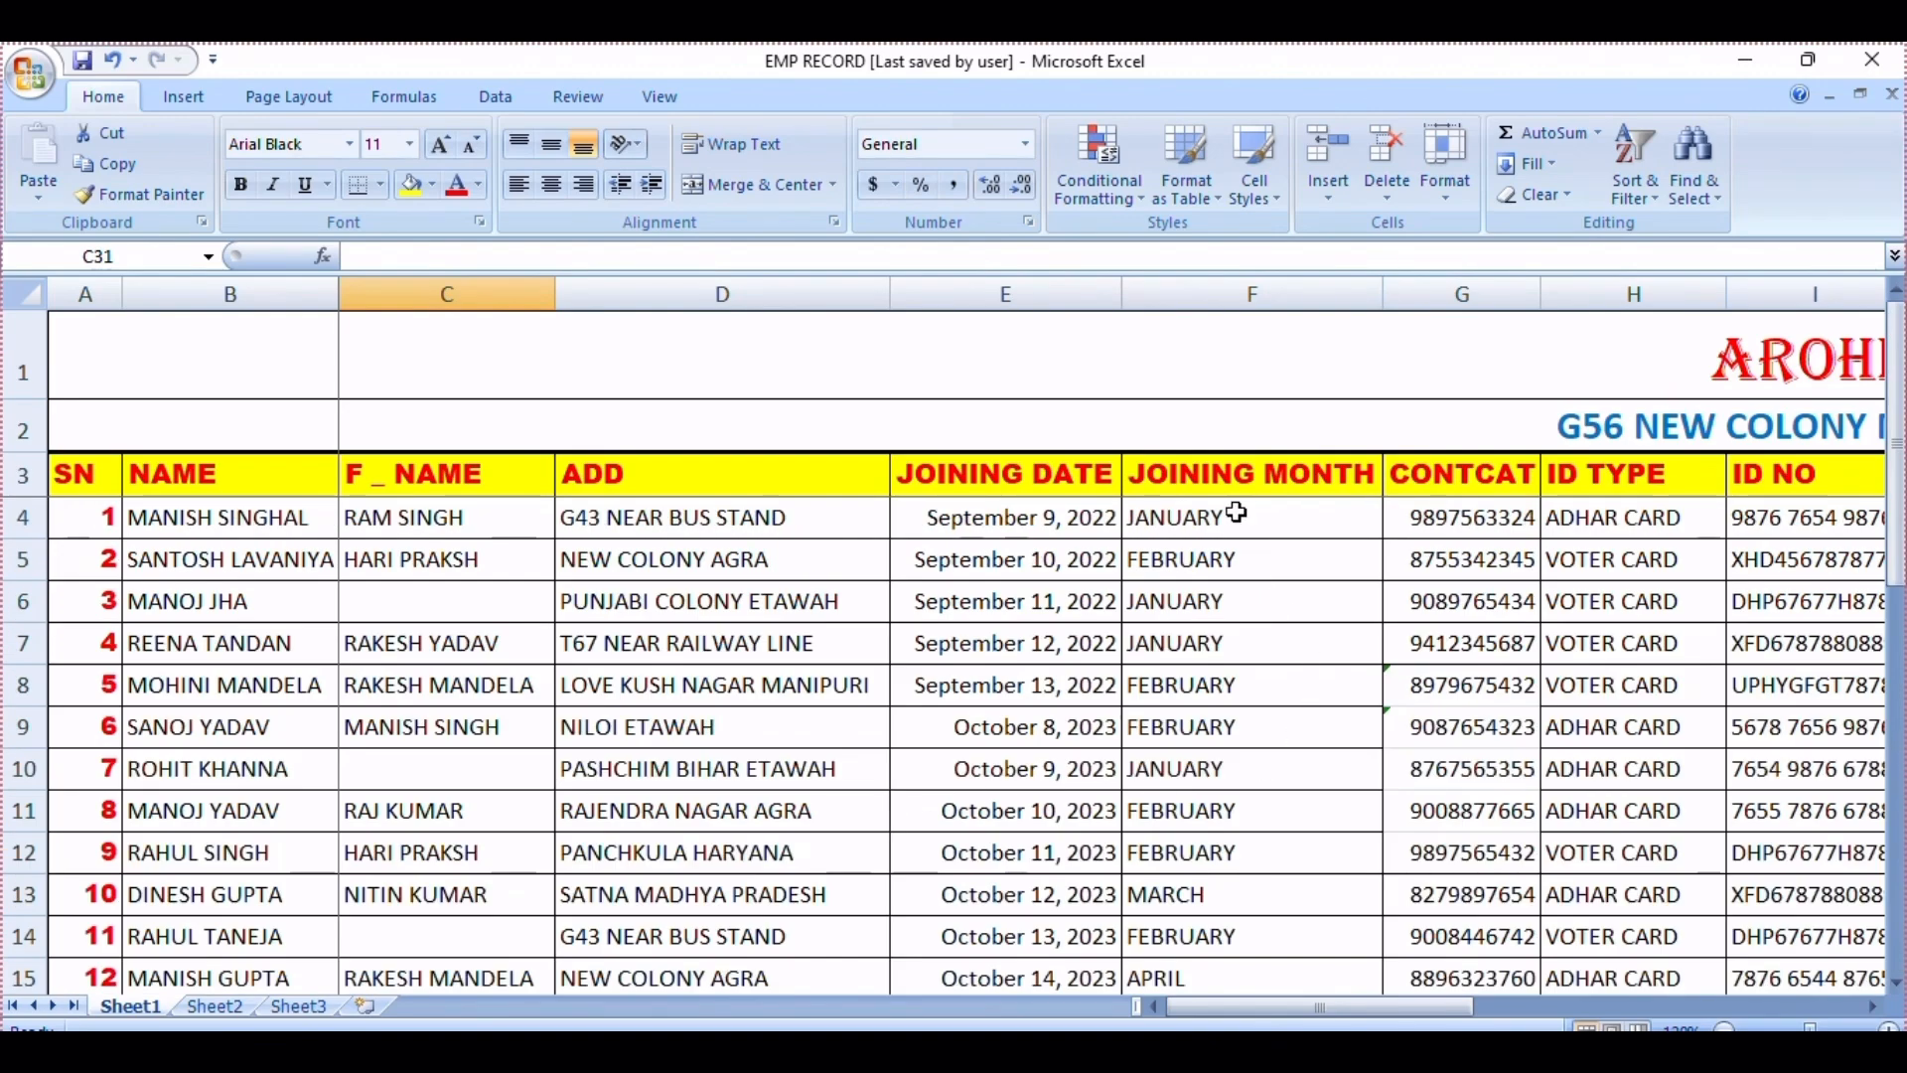
{"action": "scroll", "coordinate": [732, 788], "scroll_direction": "down", "scroll_amount": 6}
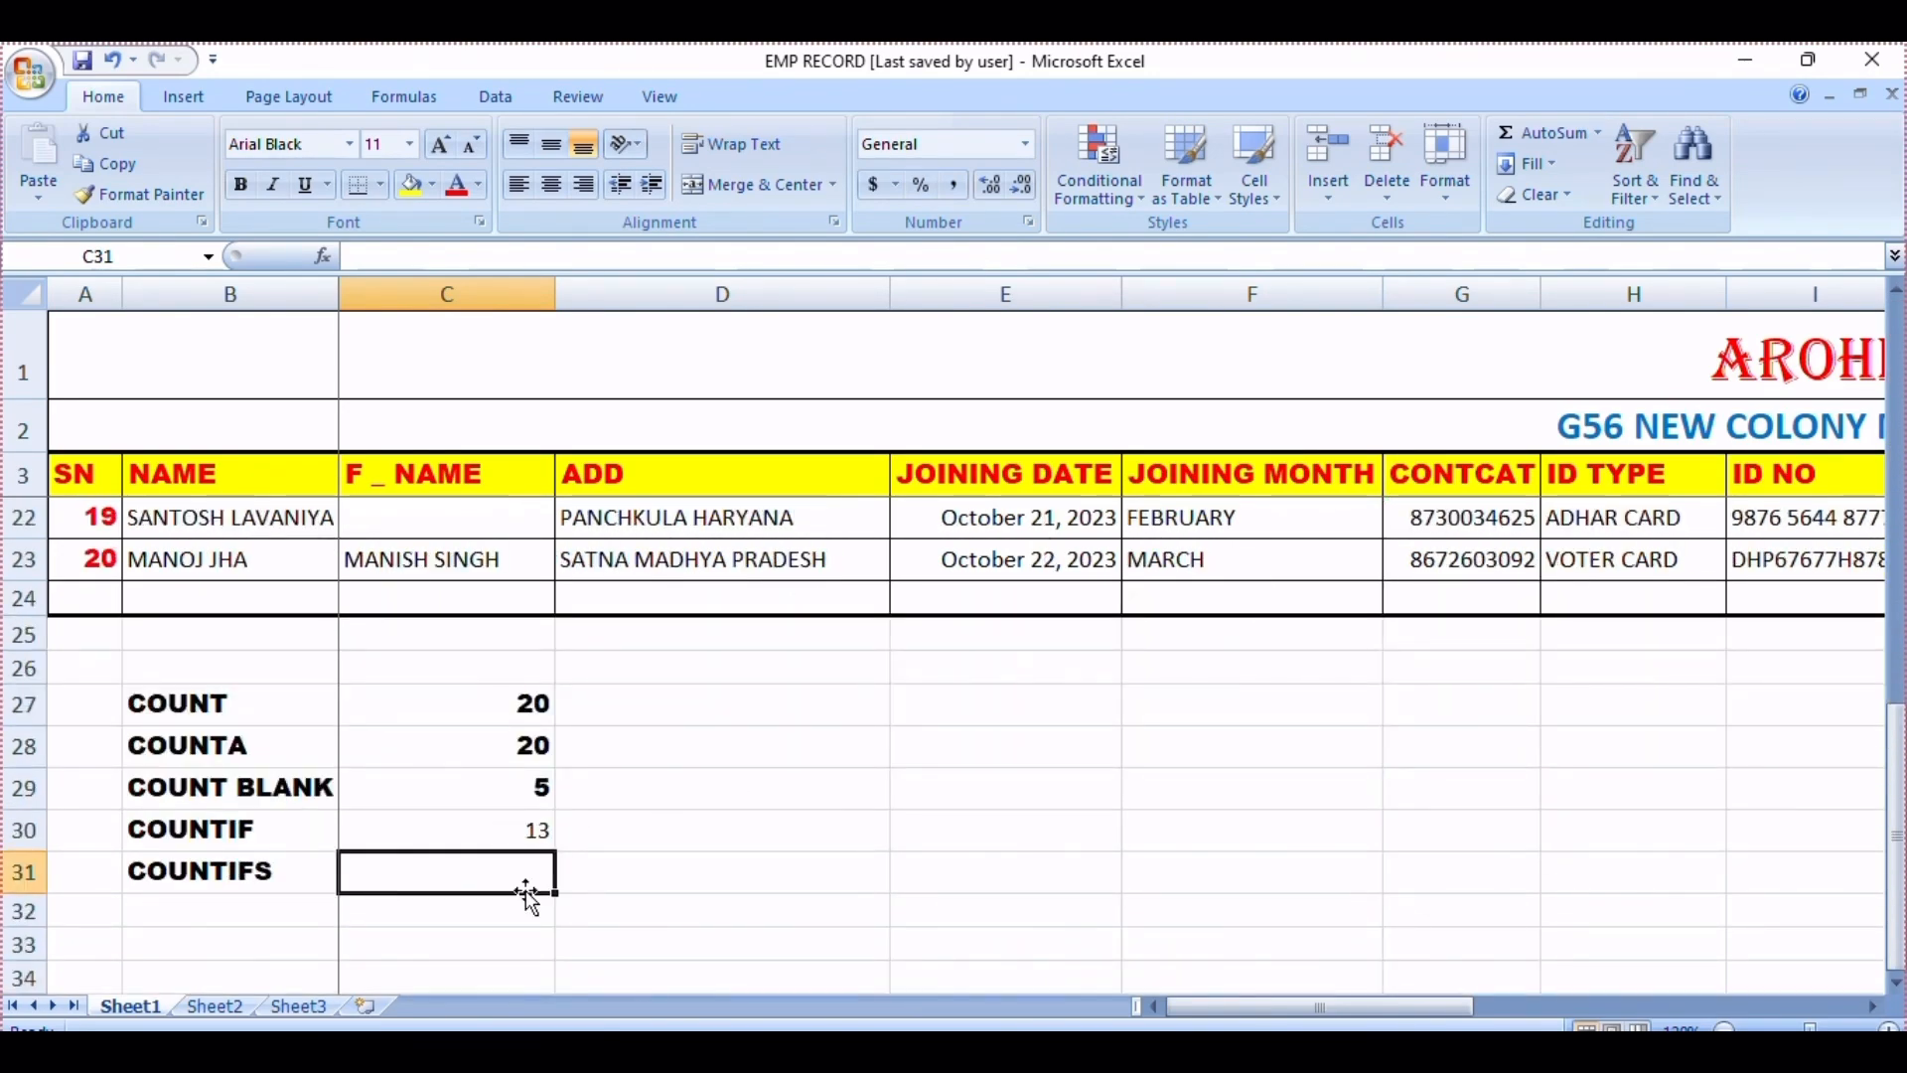
{"action": "scroll", "coordinate": [1028, 878], "scroll_direction": "up", "scroll_amount": 6}
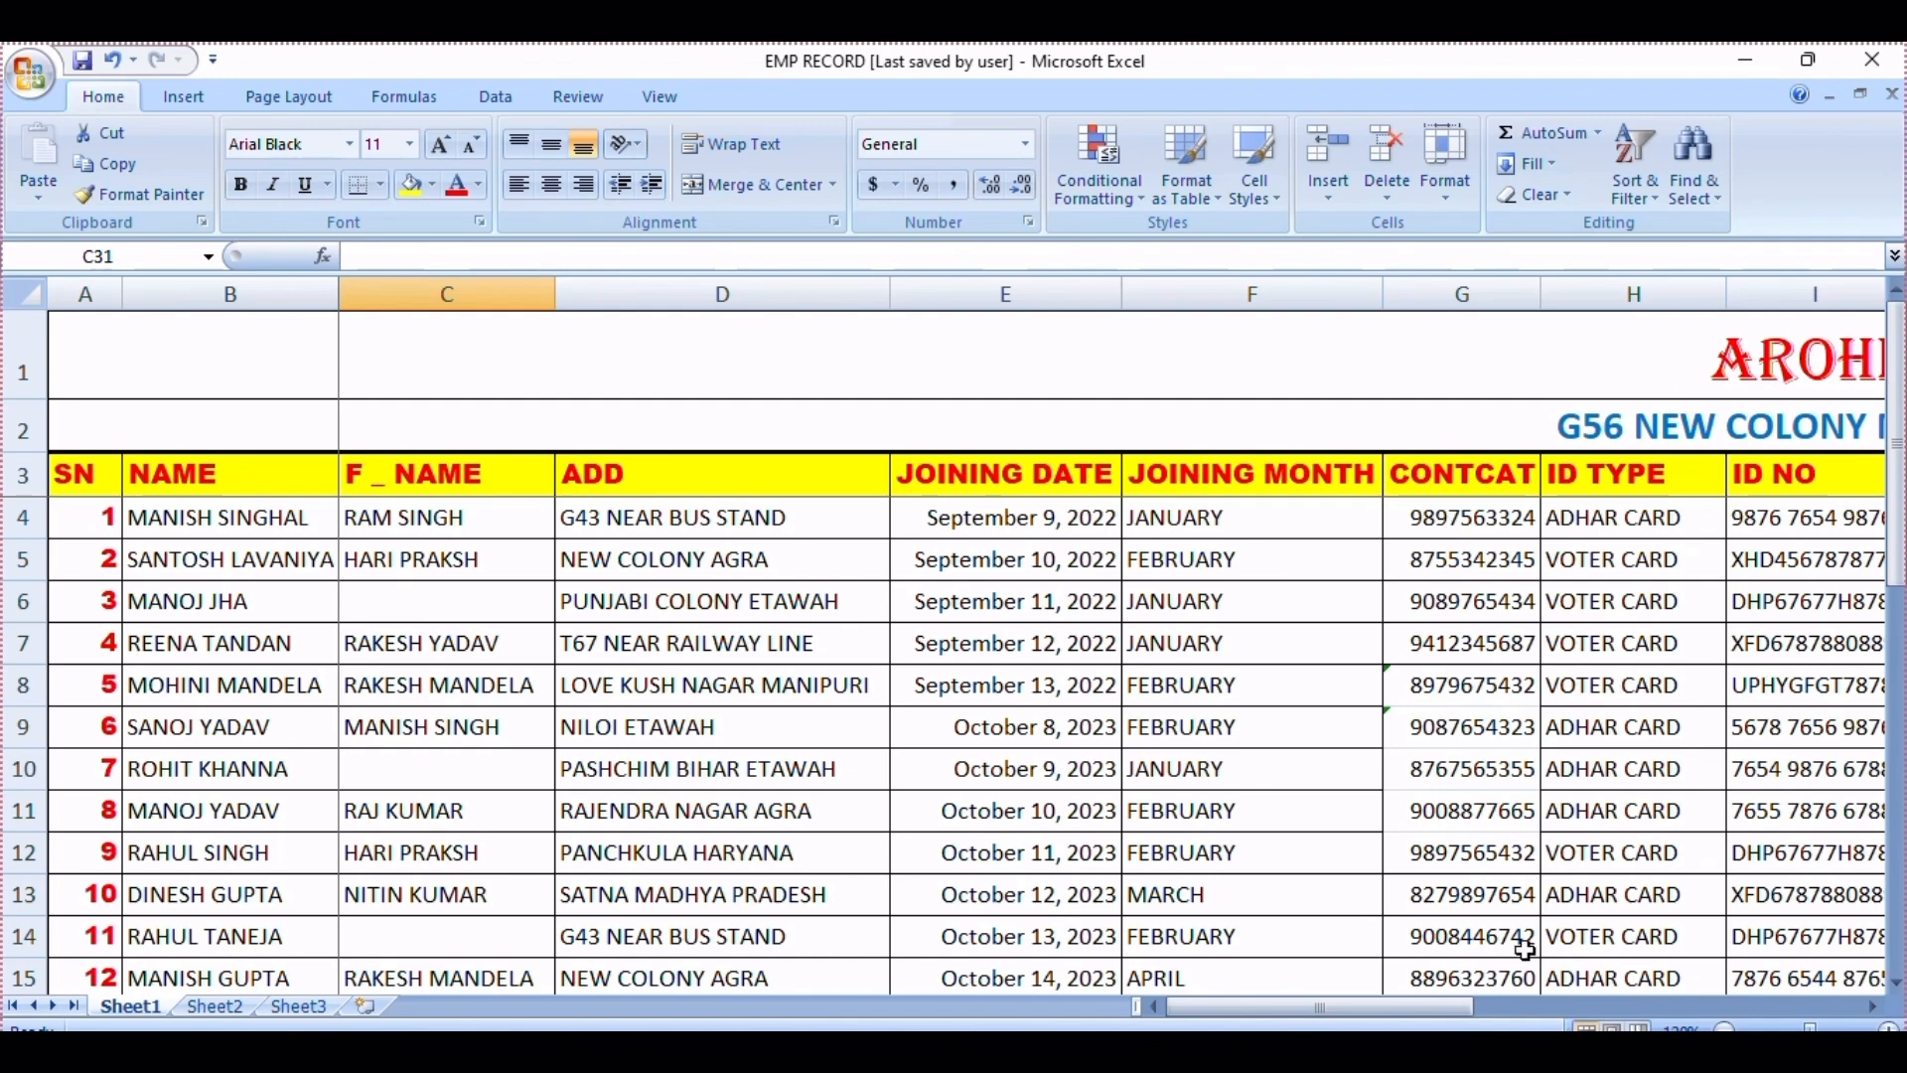
{"action": "mouse_move", "coordinate": [1422, 1007]}
{"action": "left_mouse_down"}
{"action": "mouse_move", "coordinate": [1498, 1009]}
{"action": "mouse_move", "coordinate": [1418, 1009]}
{"action": "left_mouse_up"}
{"action": "scroll", "coordinate": [792, 894], "scroll_direction": "down", "scroll_amount": 8}
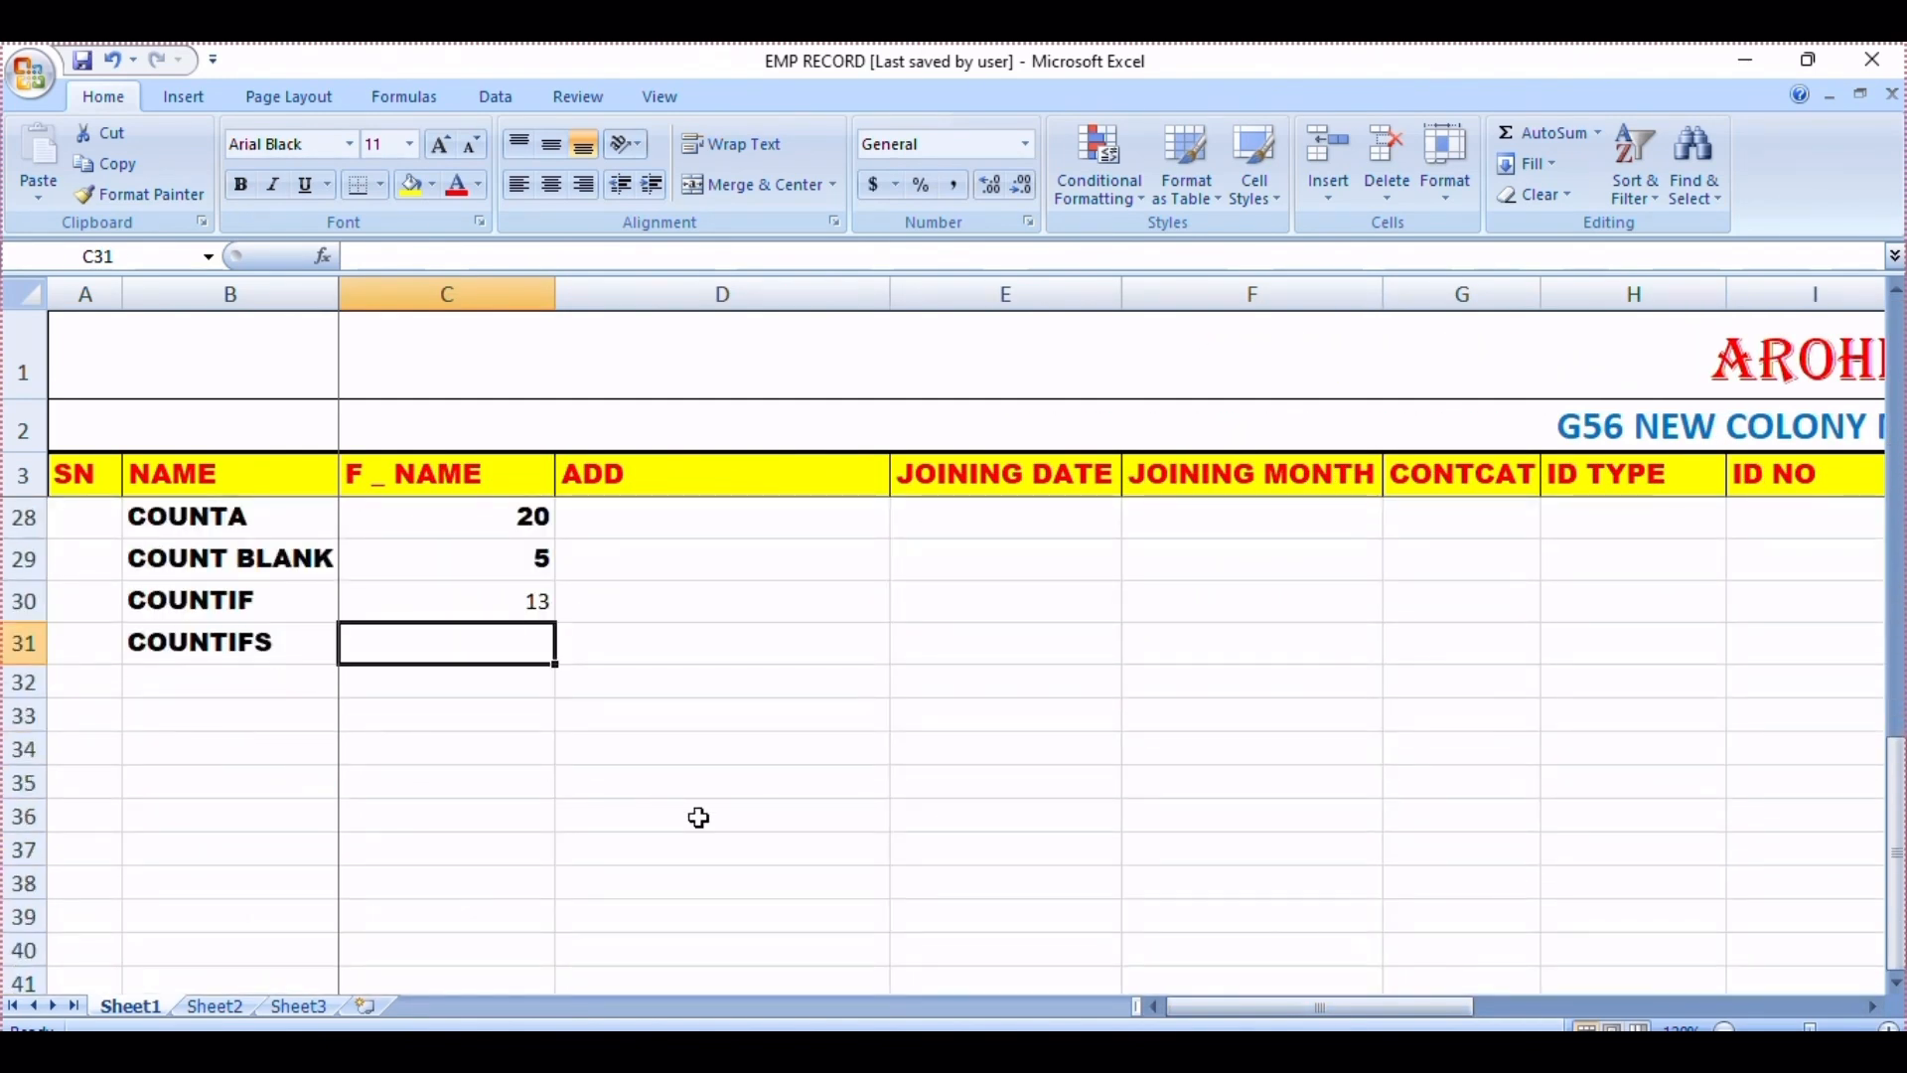
Step: Begin a COUNTIFS formula in cell C31 with the JOINING MONTH range F4:F23 and the criterion "FEBRUARY"
{"action": "type", "text": "=COUNIT"}
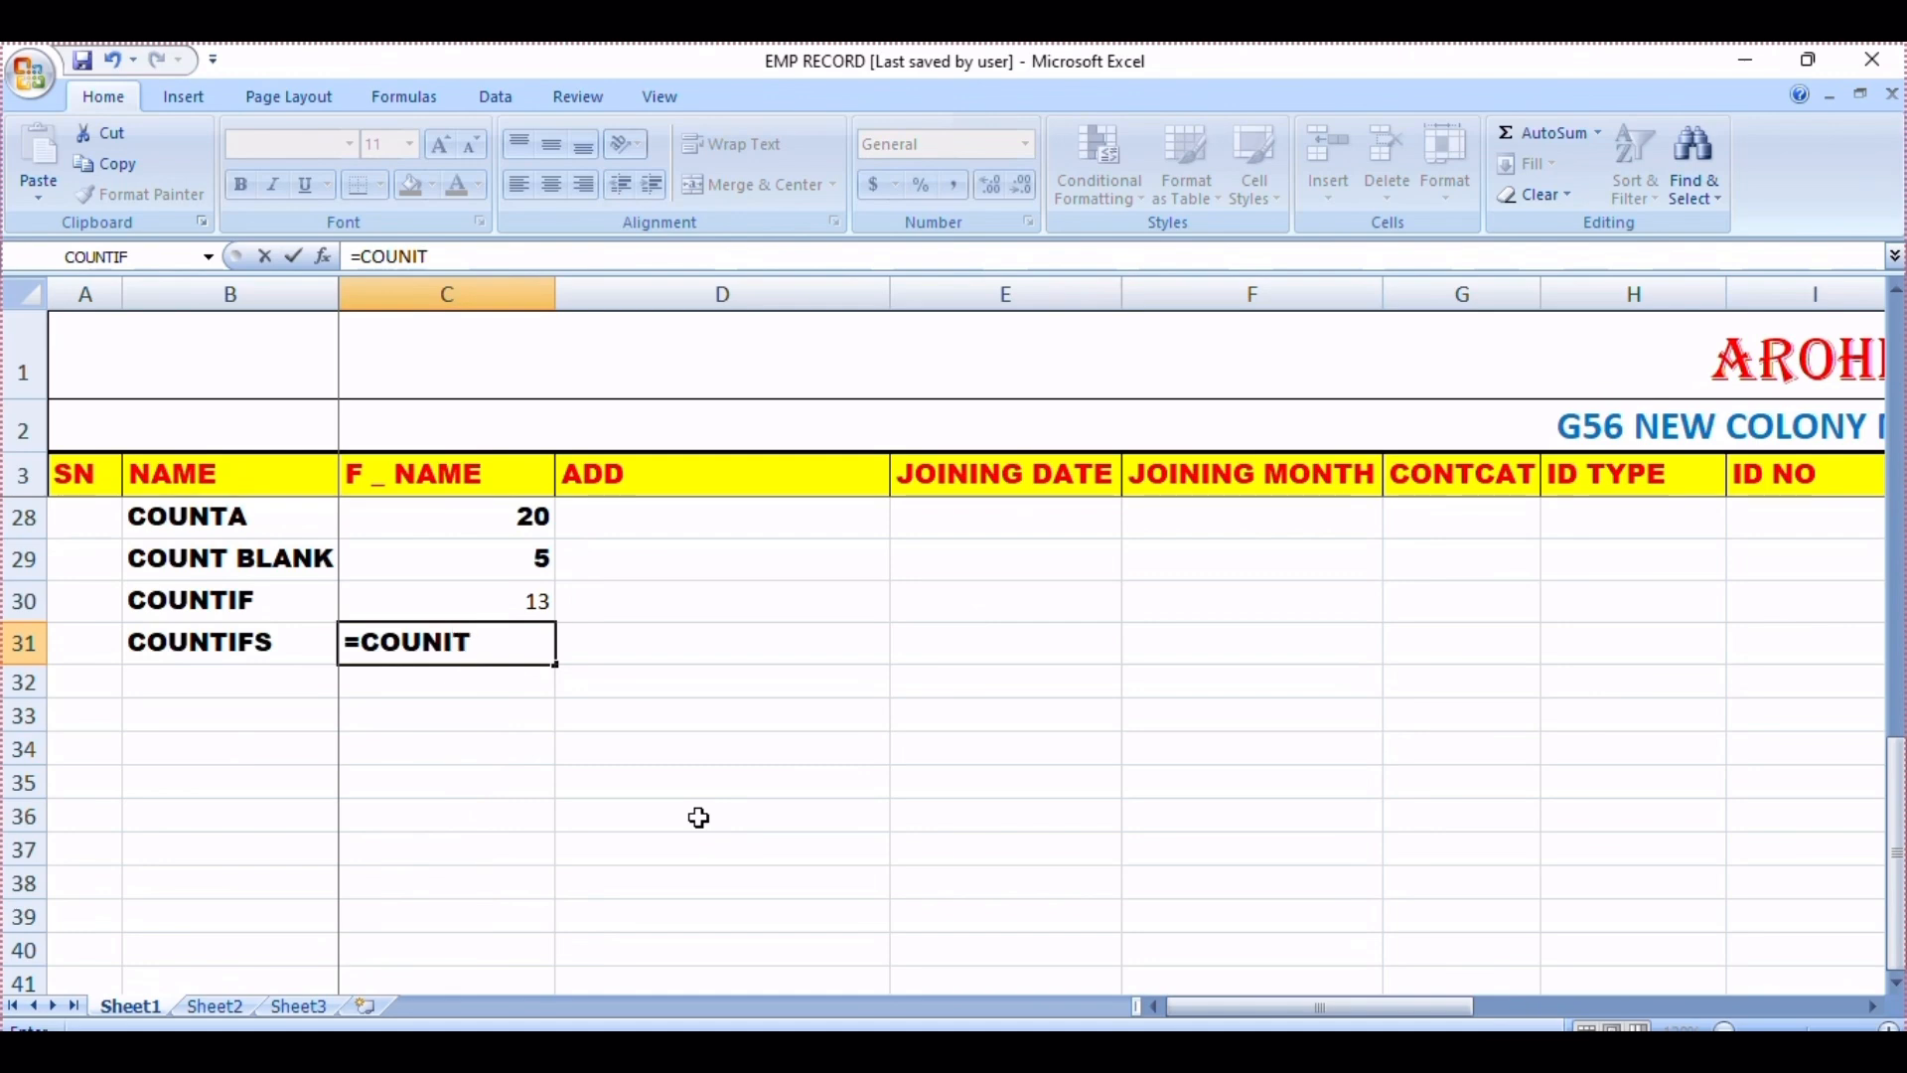
{"action": "key", "text": "BackSpace"}
{"action": "key", "text": "BackSpace"}
{"action": "type", "text": "TIFS"}
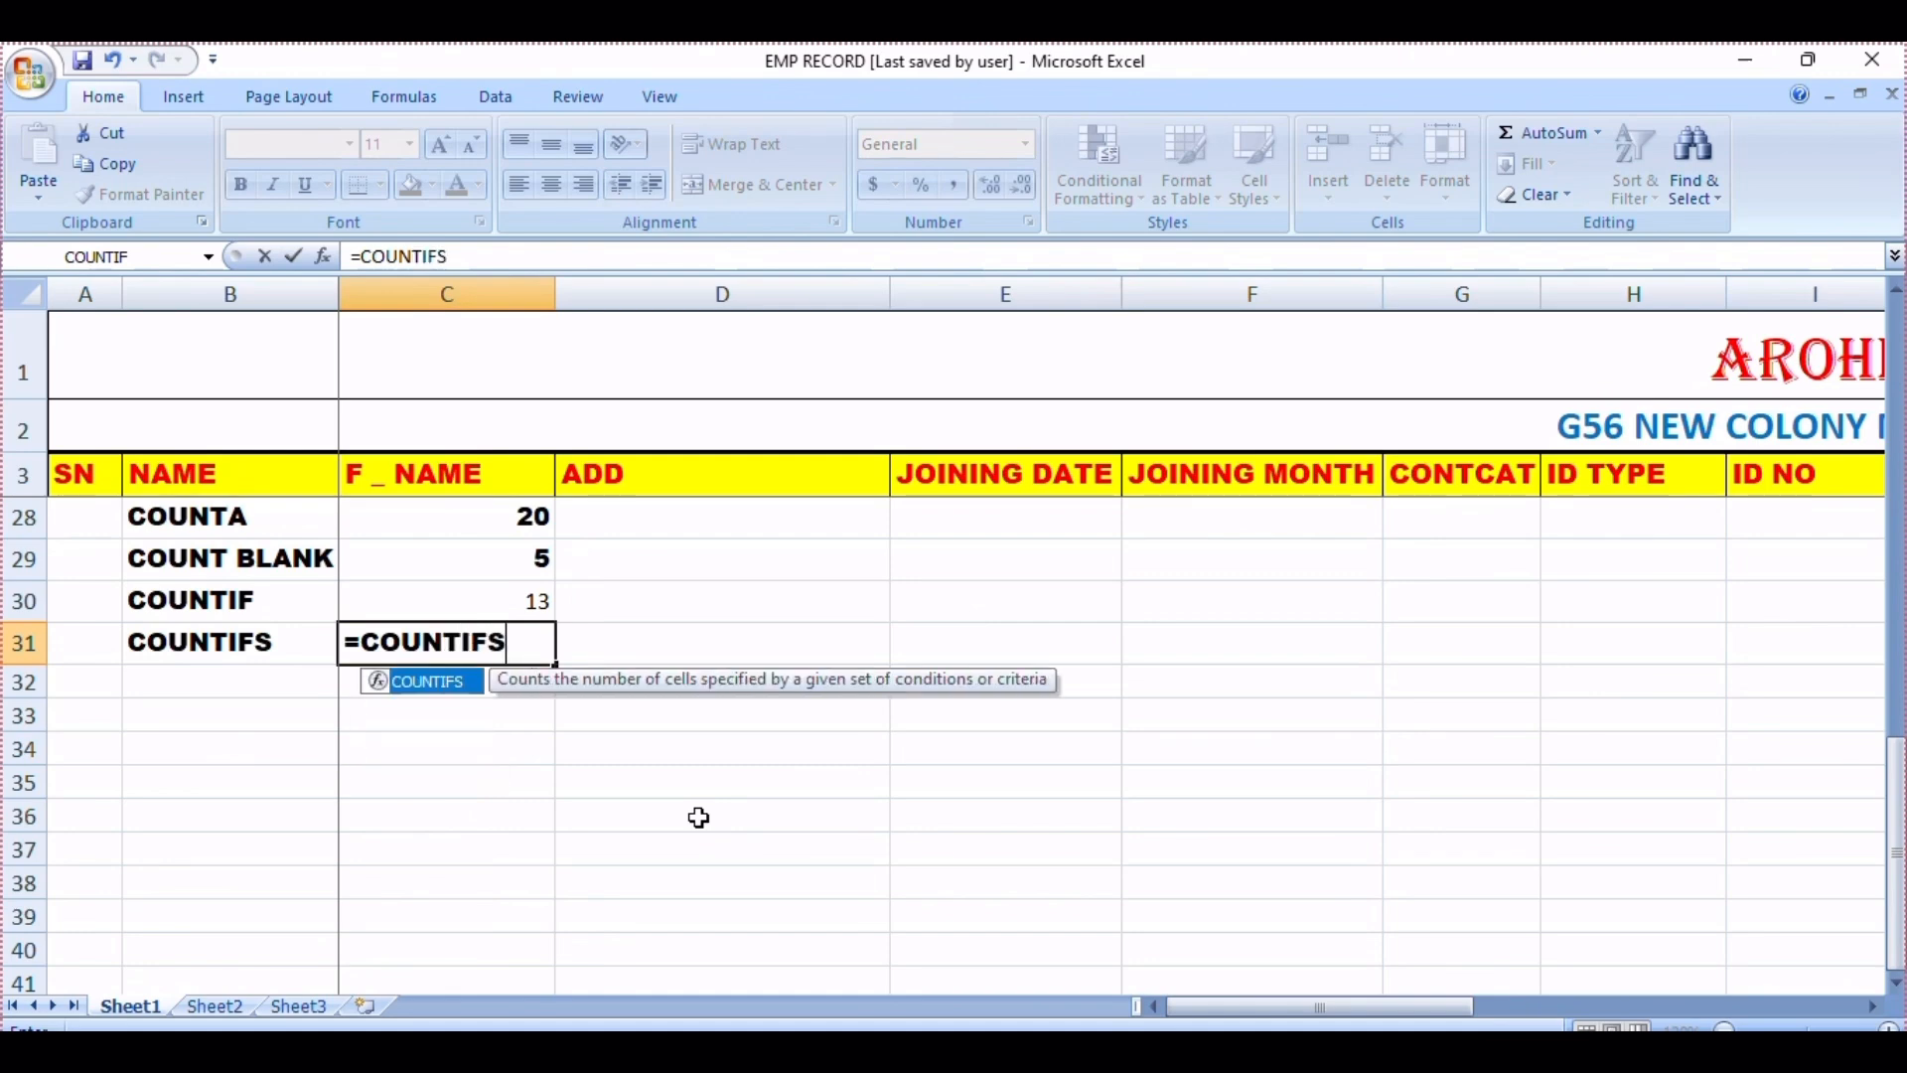
{"action": "type", "text": "("}
{"action": "scroll", "coordinate": [1367, 830], "scroll_direction": "up", "scroll_amount": 8}
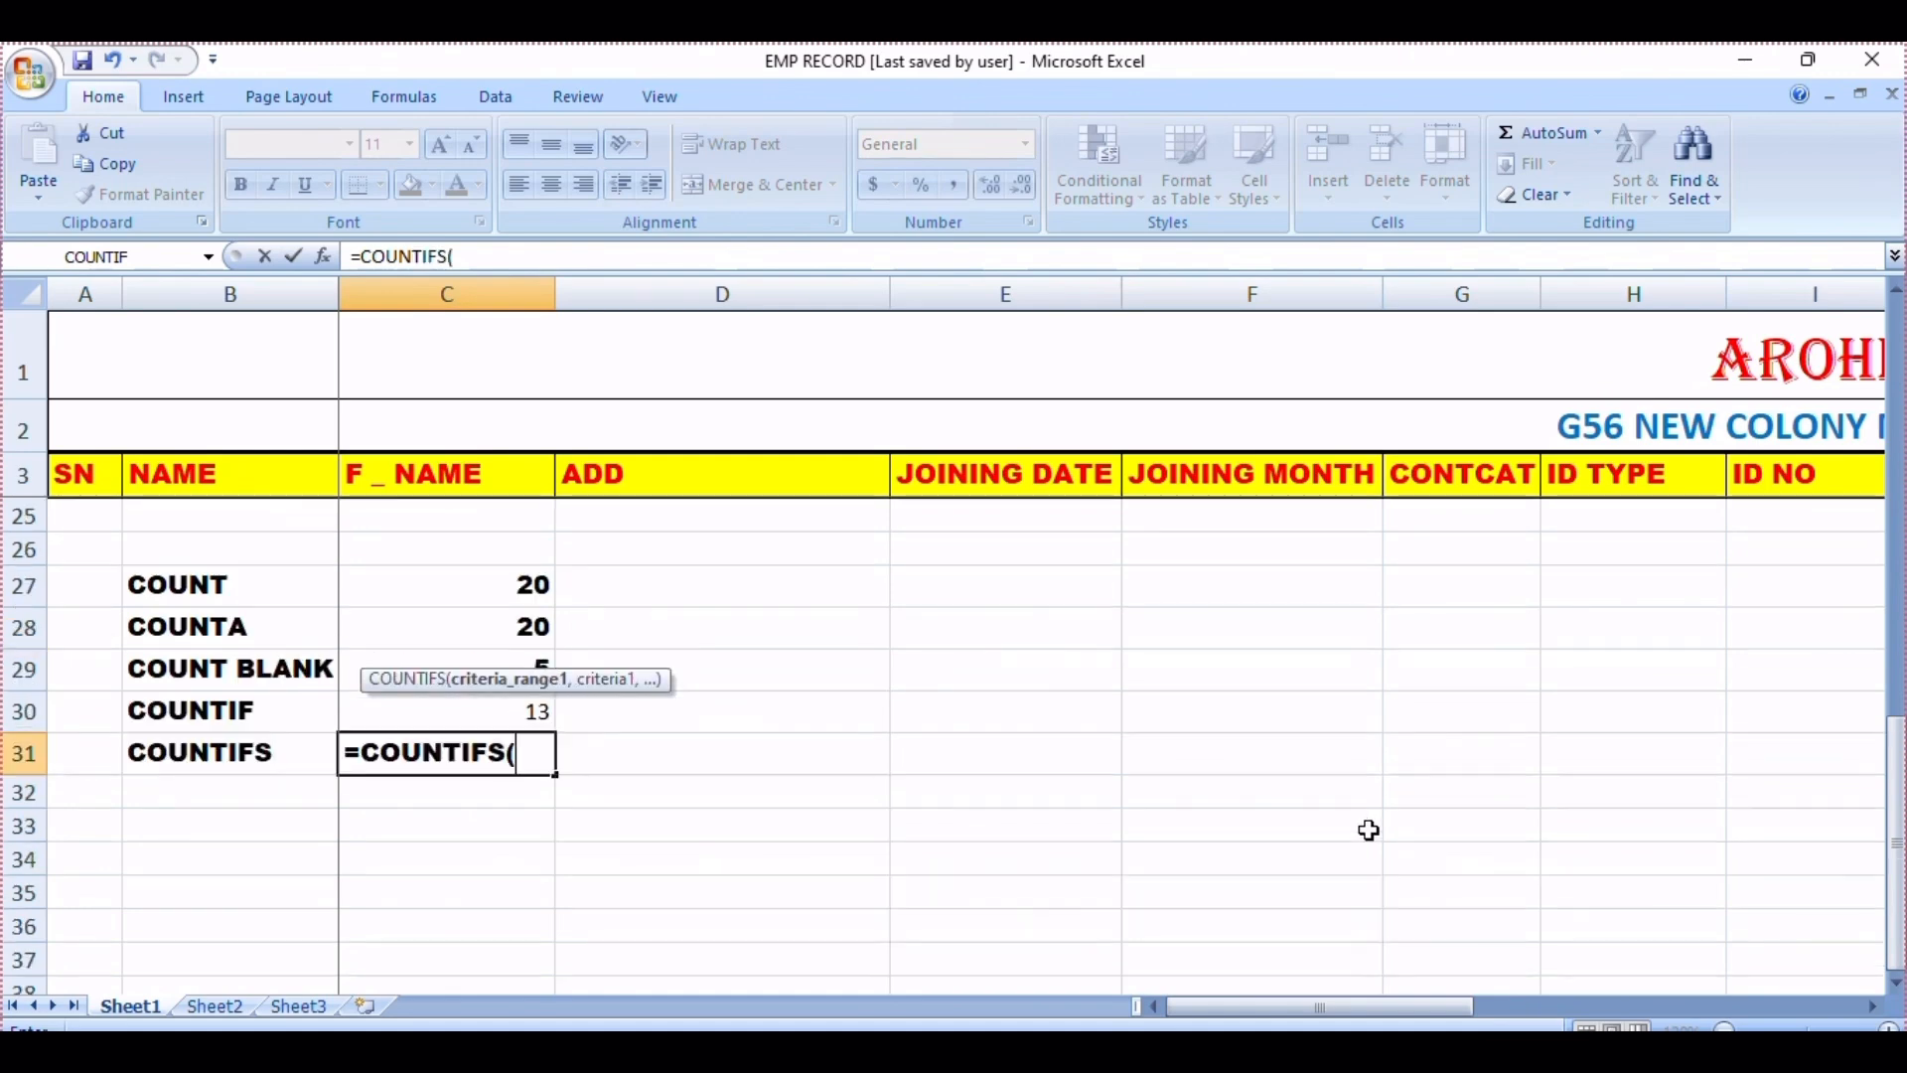
{"action": "left_click_drag", "start_coordinate": [1248, 516], "coordinate": [1339, 955]}
{"action": "scroll", "coordinate": [973, 844], "scroll_direction": "down", "scroll_amount": 5}
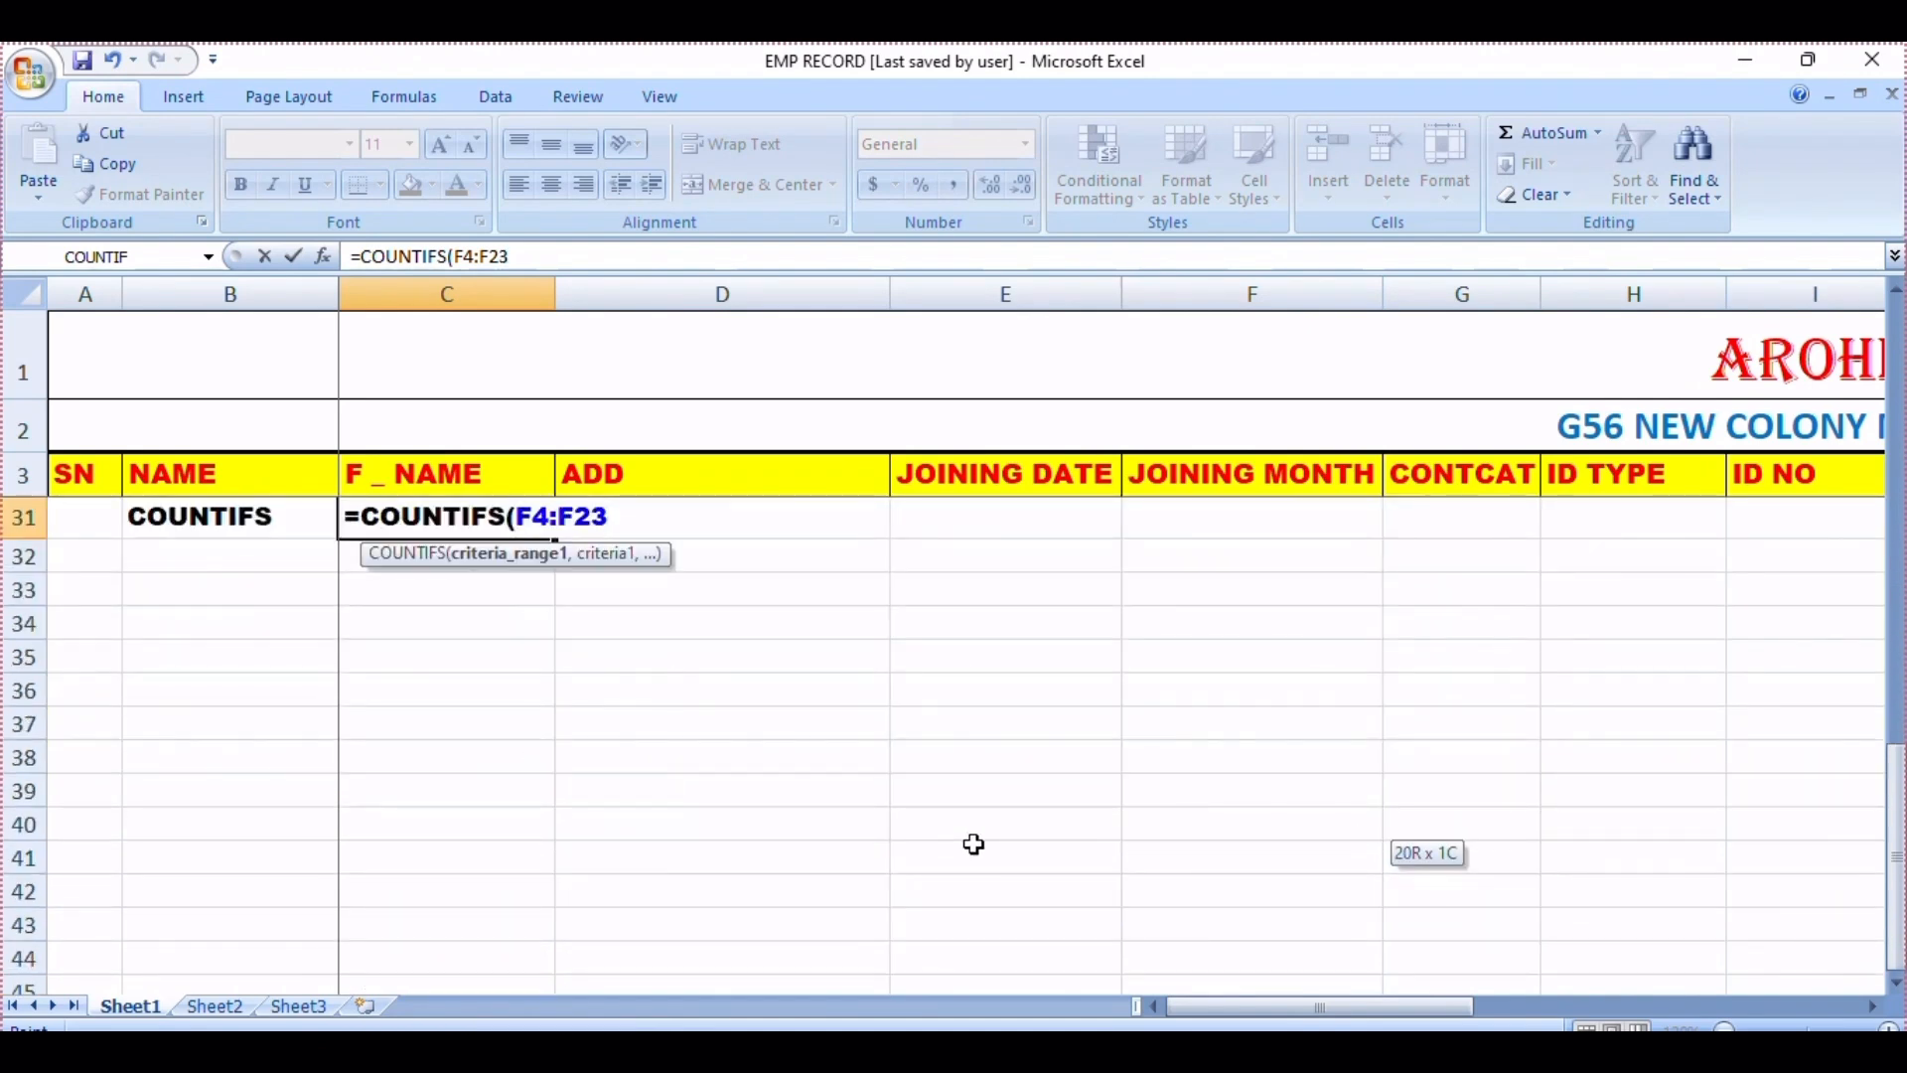
{"action": "type", "text": ",\"FEBRUARY\","}
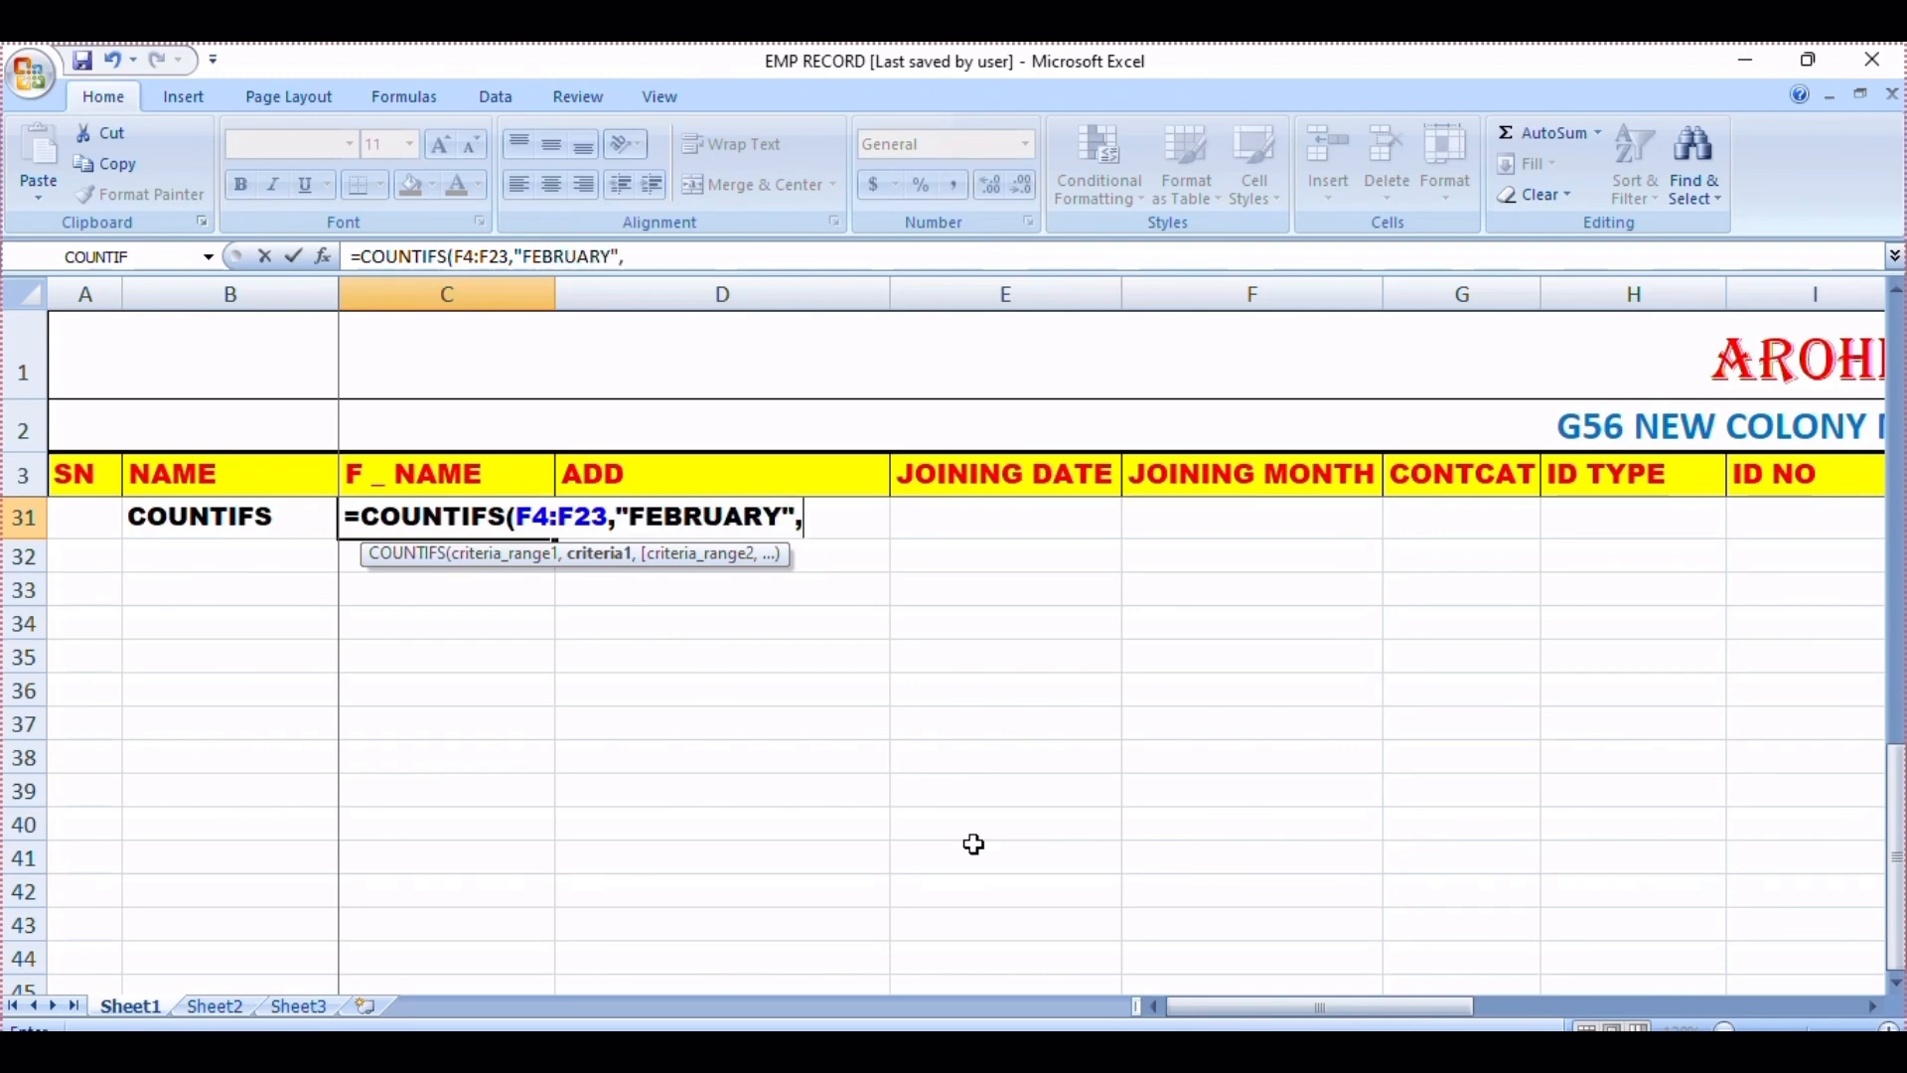
Step: Add the ID TYPE range H4:H23 with the criterion "VOTER CARD" as the second condition of the COUNTIFS formula
{"action": "scroll", "coordinate": [972, 842], "scroll_direction": "up", "scroll_amount": 9}
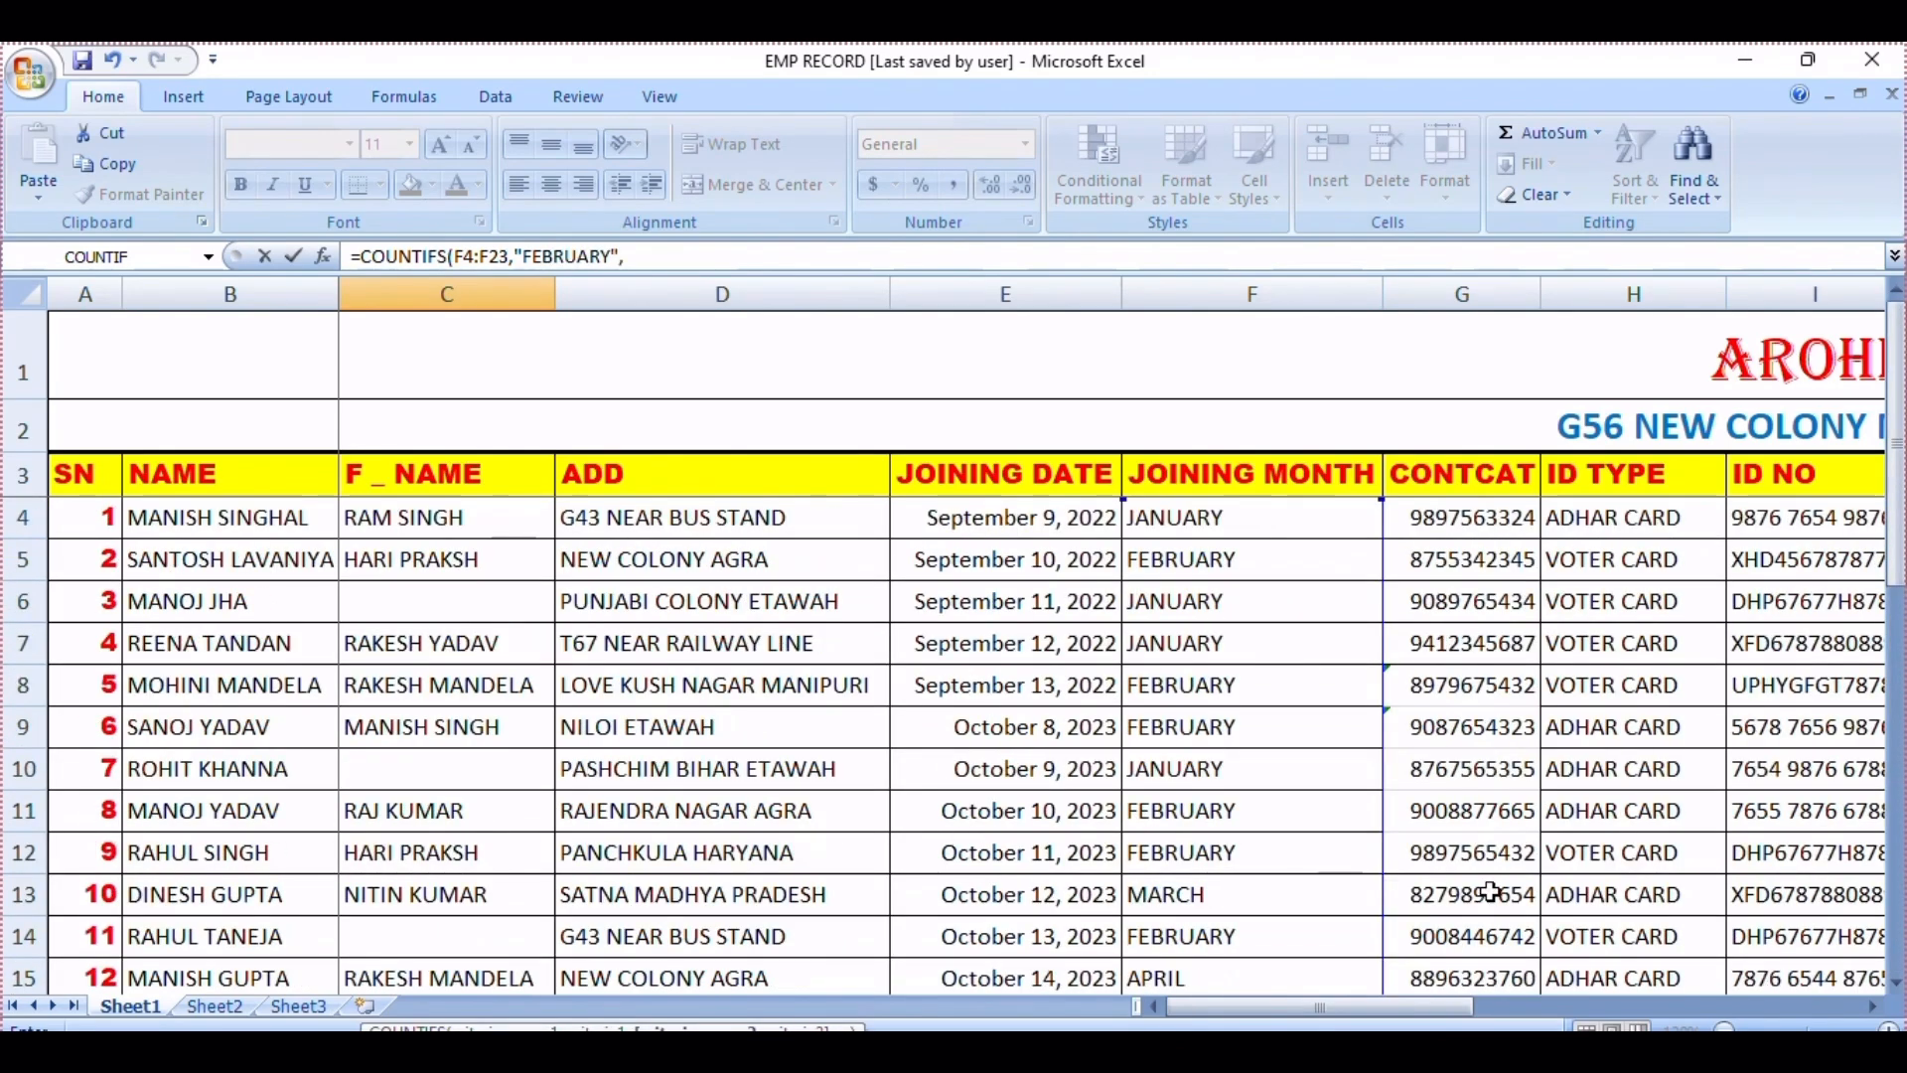
{"action": "left_click_drag", "start_coordinate": [1610, 518], "coordinate": [1634, 936]}
{"action": "scroll", "coordinate": [915, 779], "scroll_direction": "down", "scroll_amount": 5}
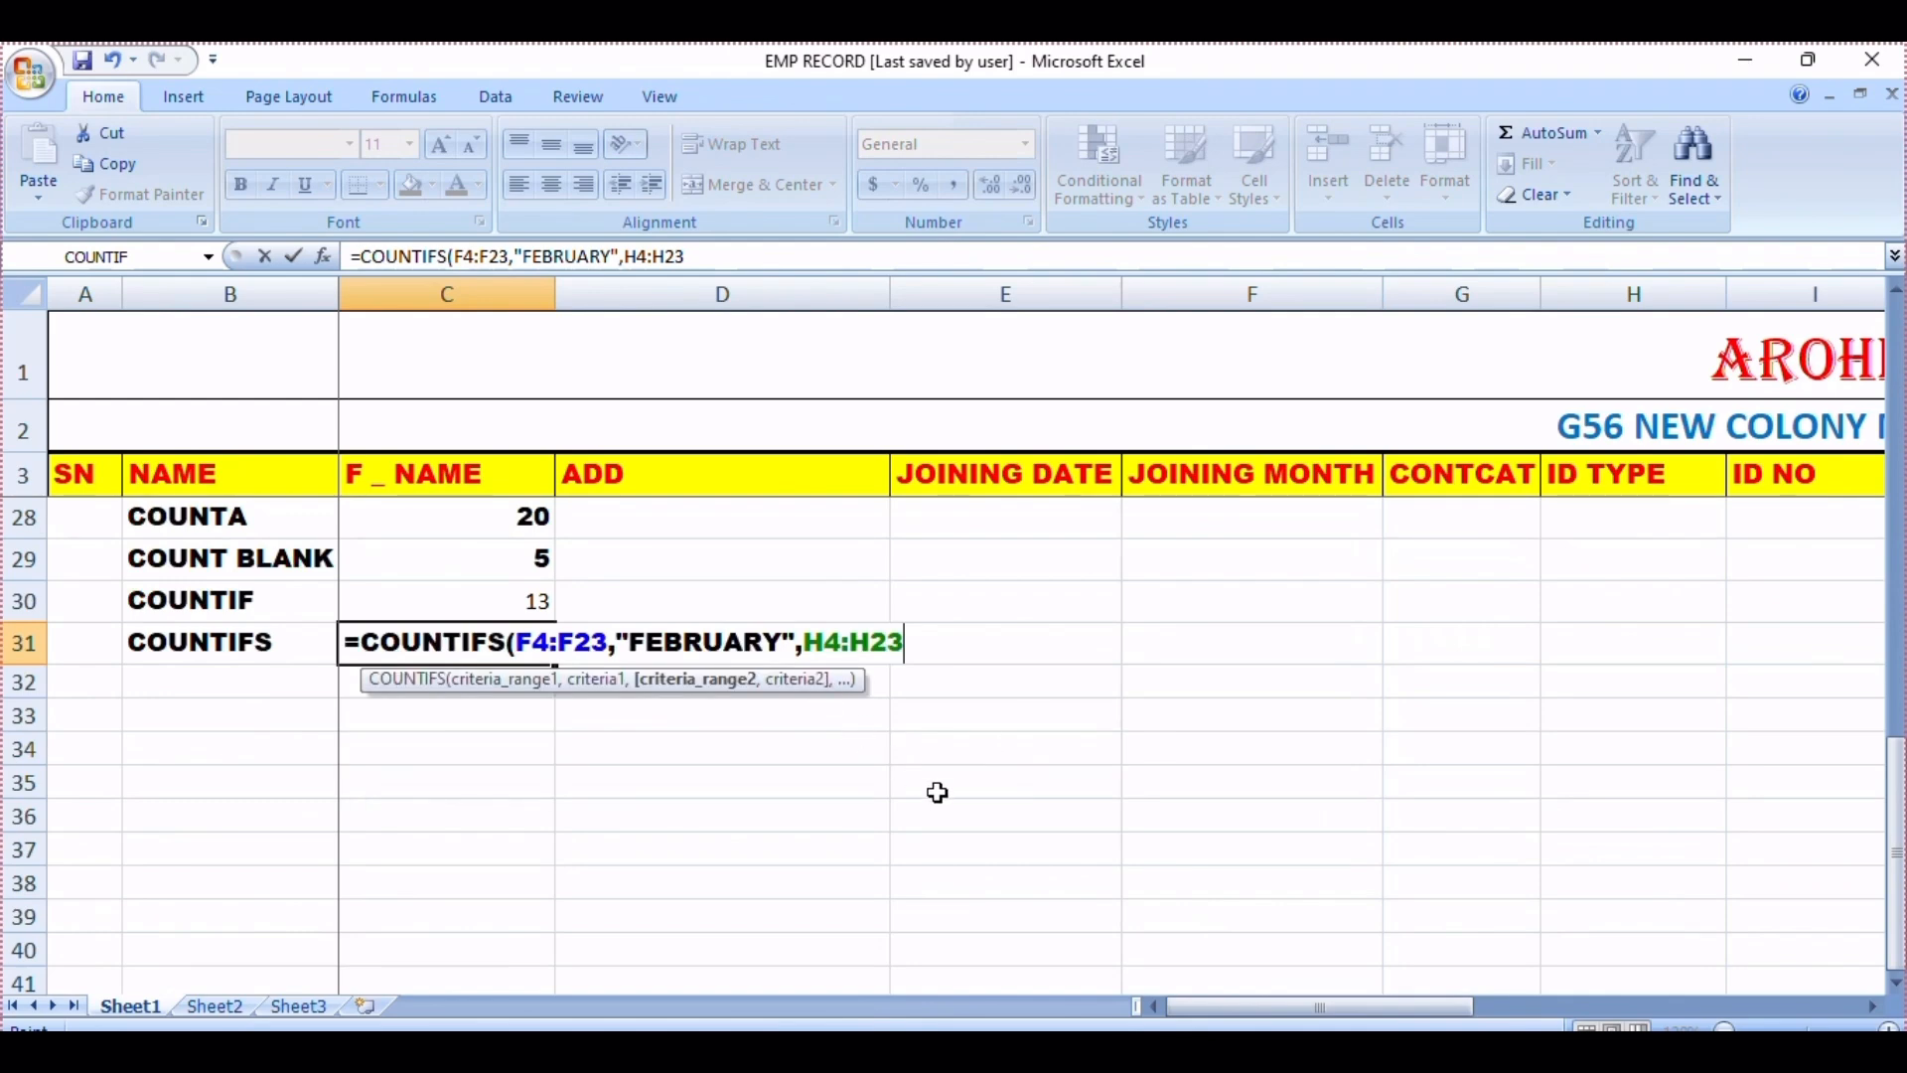
{"action": "type", "text": ",\"VOETR"}
{"action": "key", "text": "BackSpace"}
{"action": "key", "text": "BackSpace"}
{"action": "key", "text": "BackSpace"}
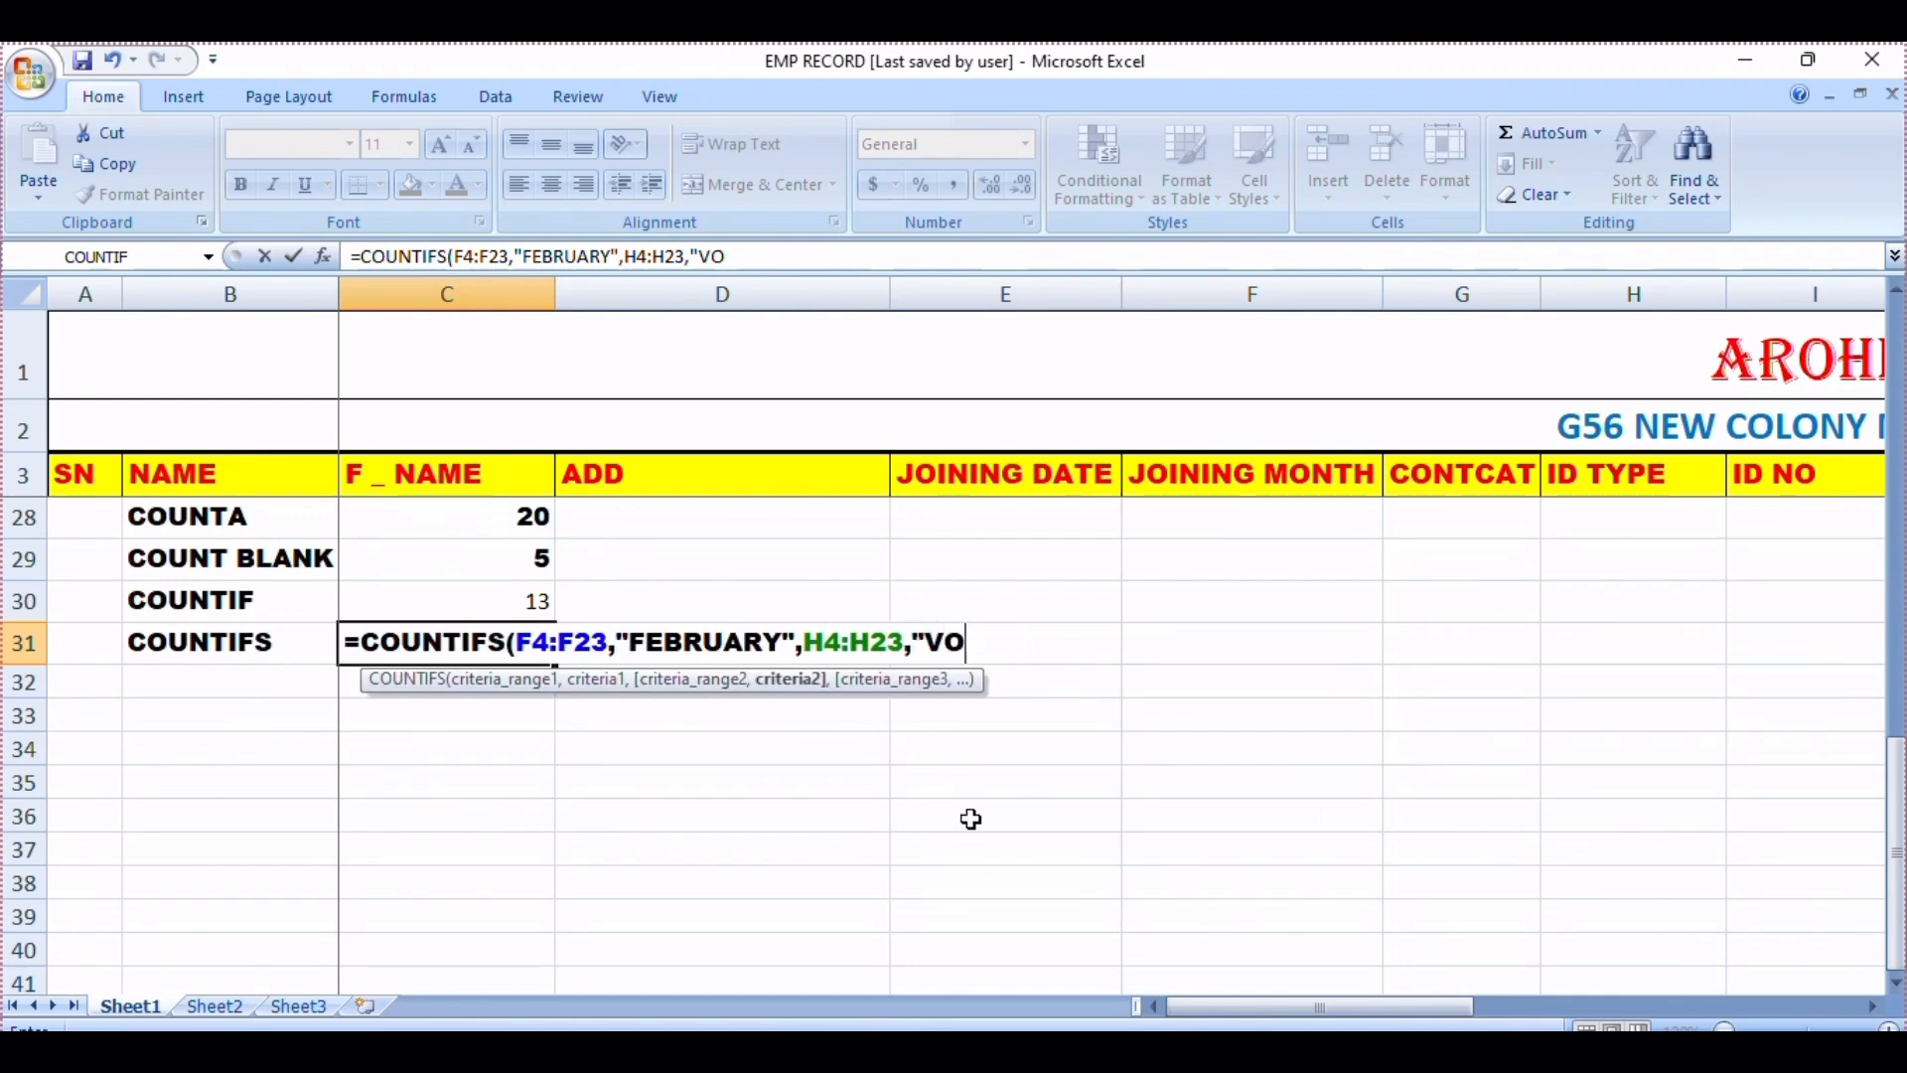
{"action": "type", "text": "TER CRAD"}
{"action": "key", "text": "BackSpace"}
{"action": "key", "text": "BackSpace"}
{"action": "type", "text": "RD"}
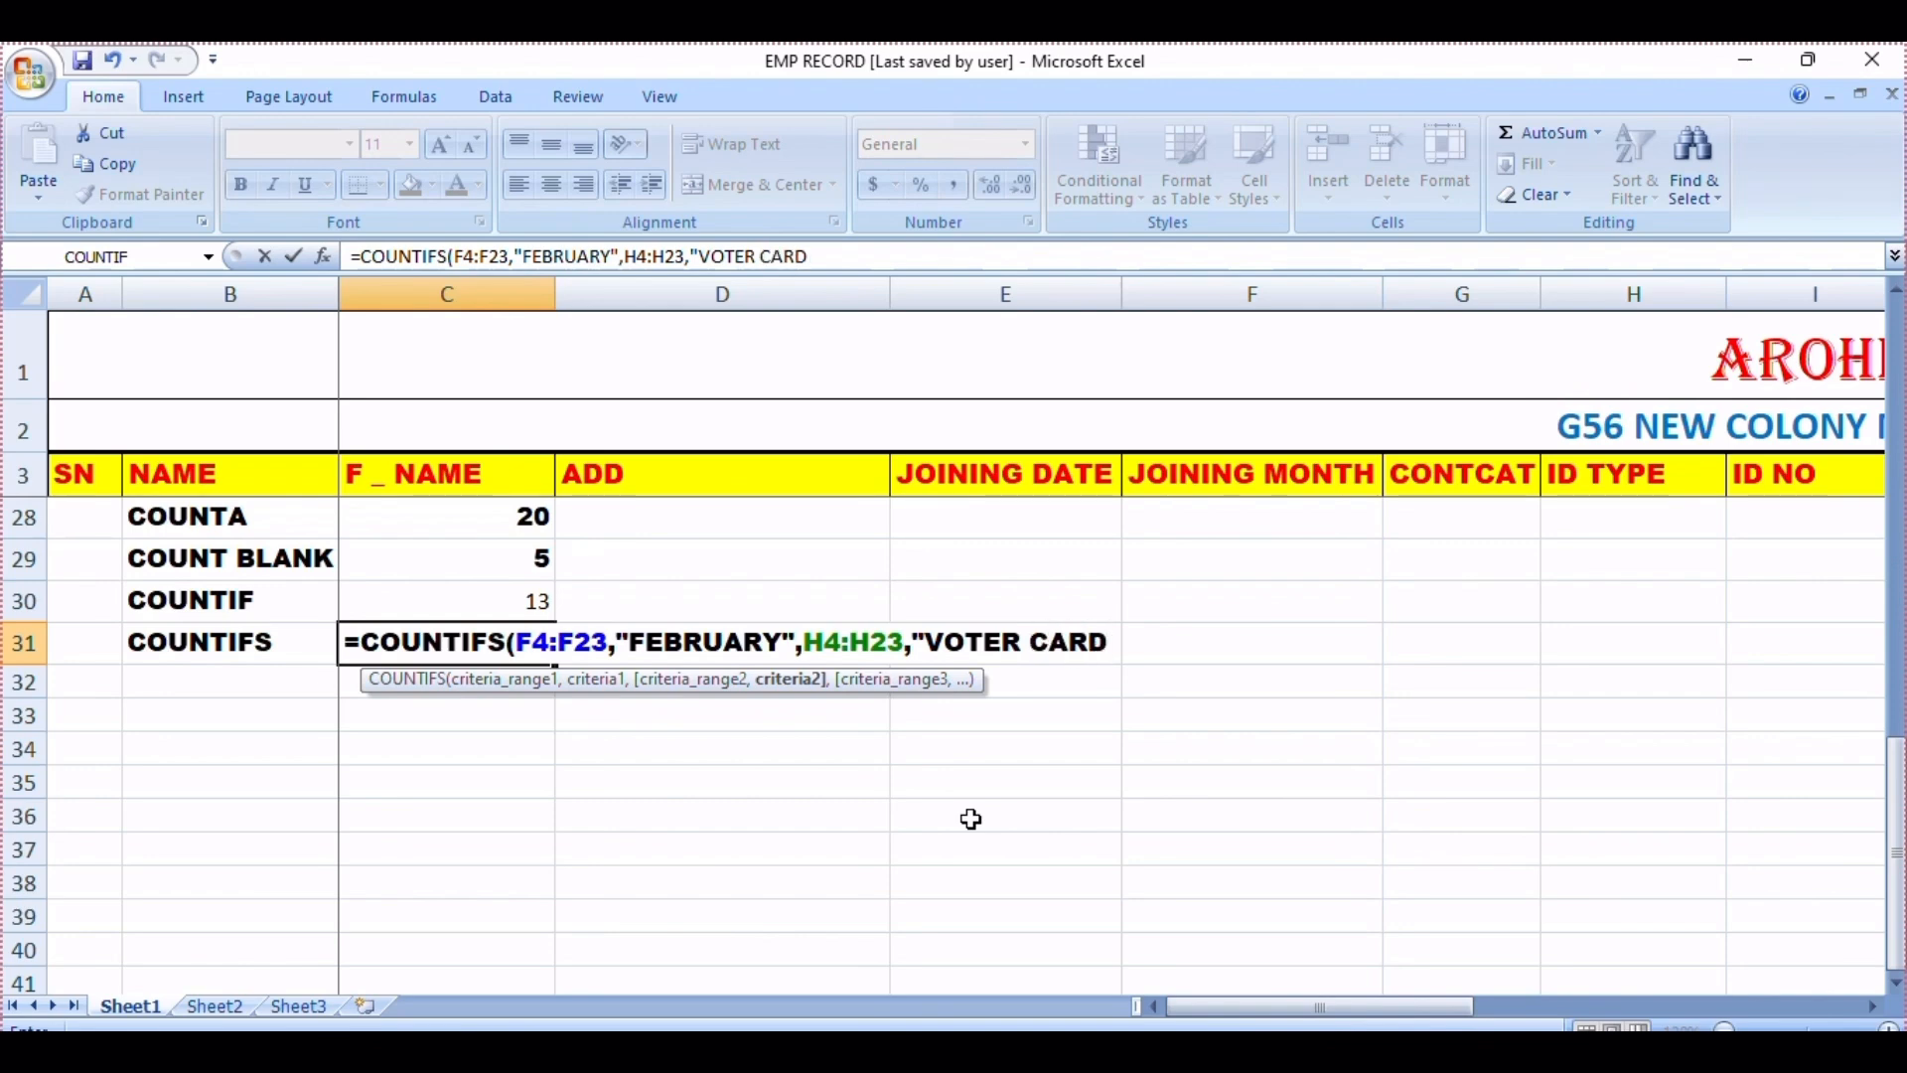
{"action": "type", "text": "\","}
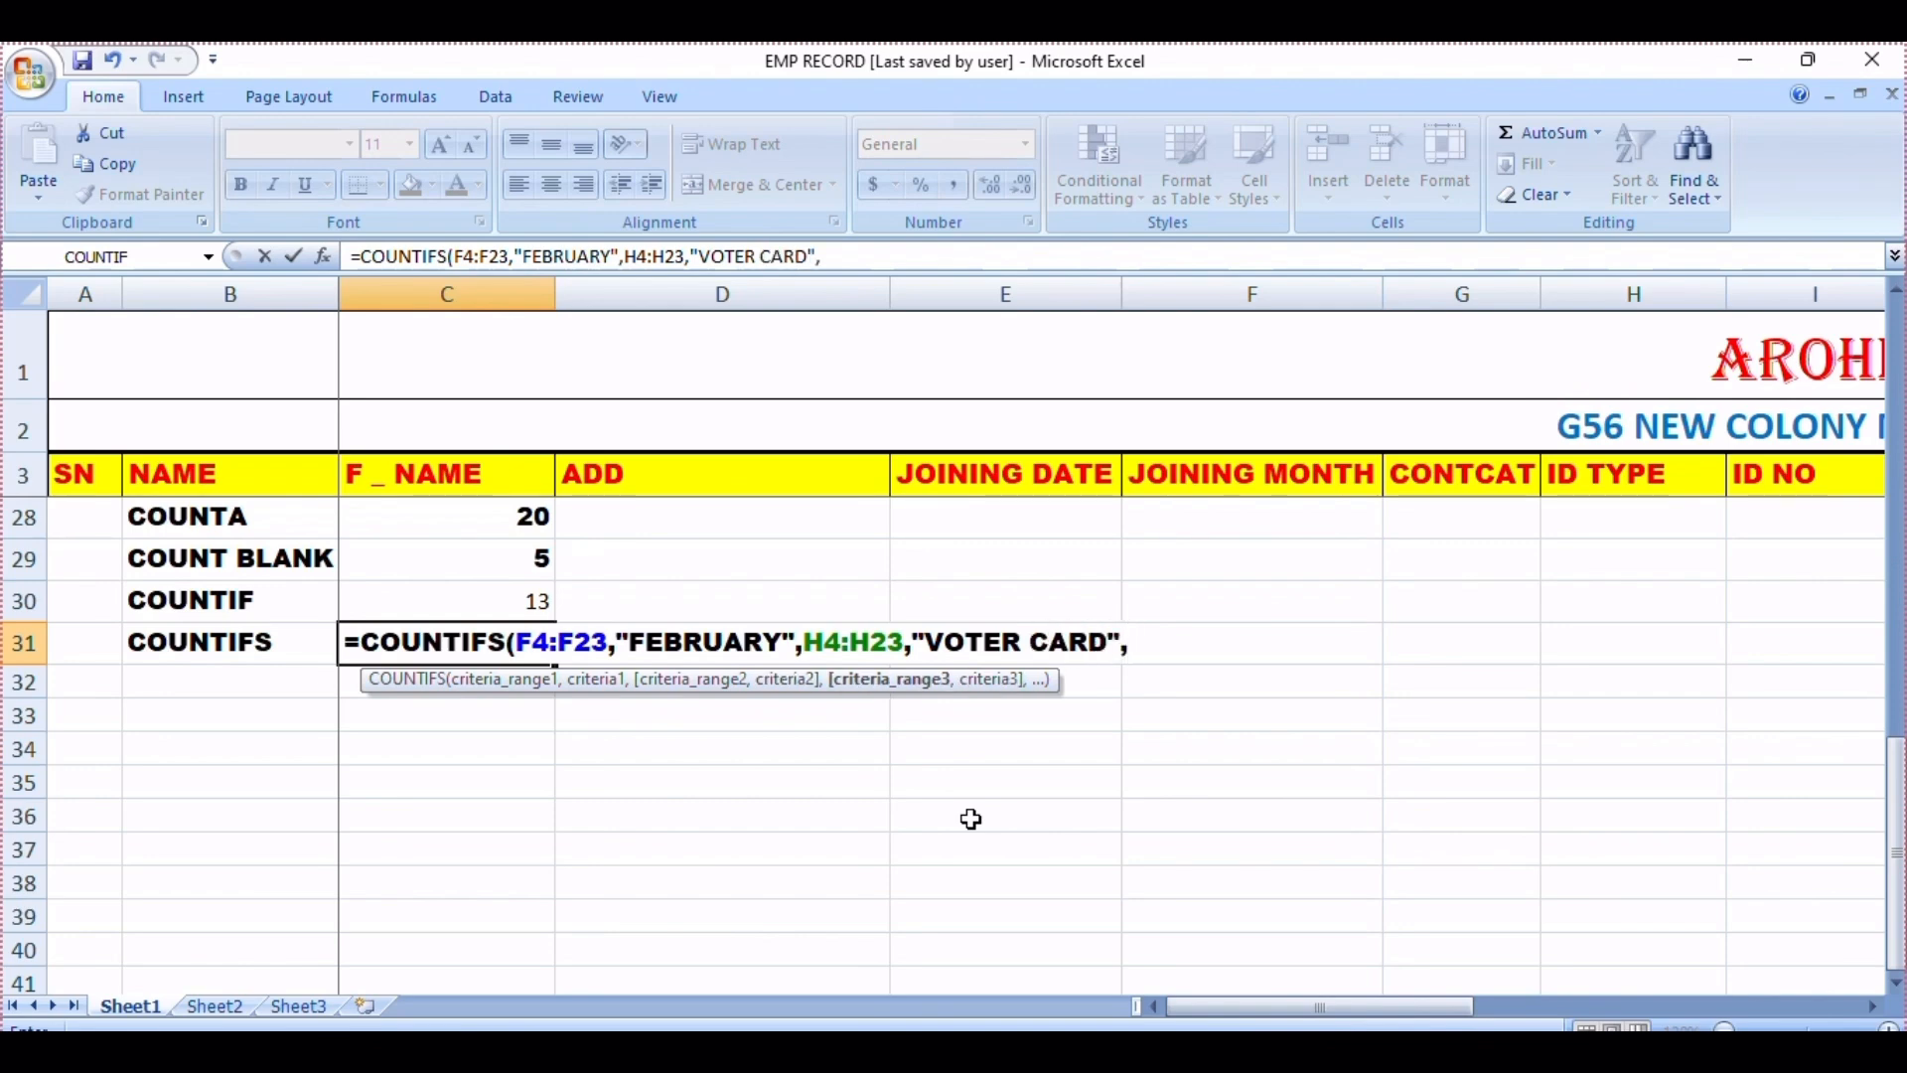
Step: Add the BASIC SALARY range J4:J23 with the criterion ">50000" as the third condition and complete the COUNTIFS formula
{"action": "scroll", "coordinate": [1487, 939], "scroll_direction": "up", "scroll_amount": 8}
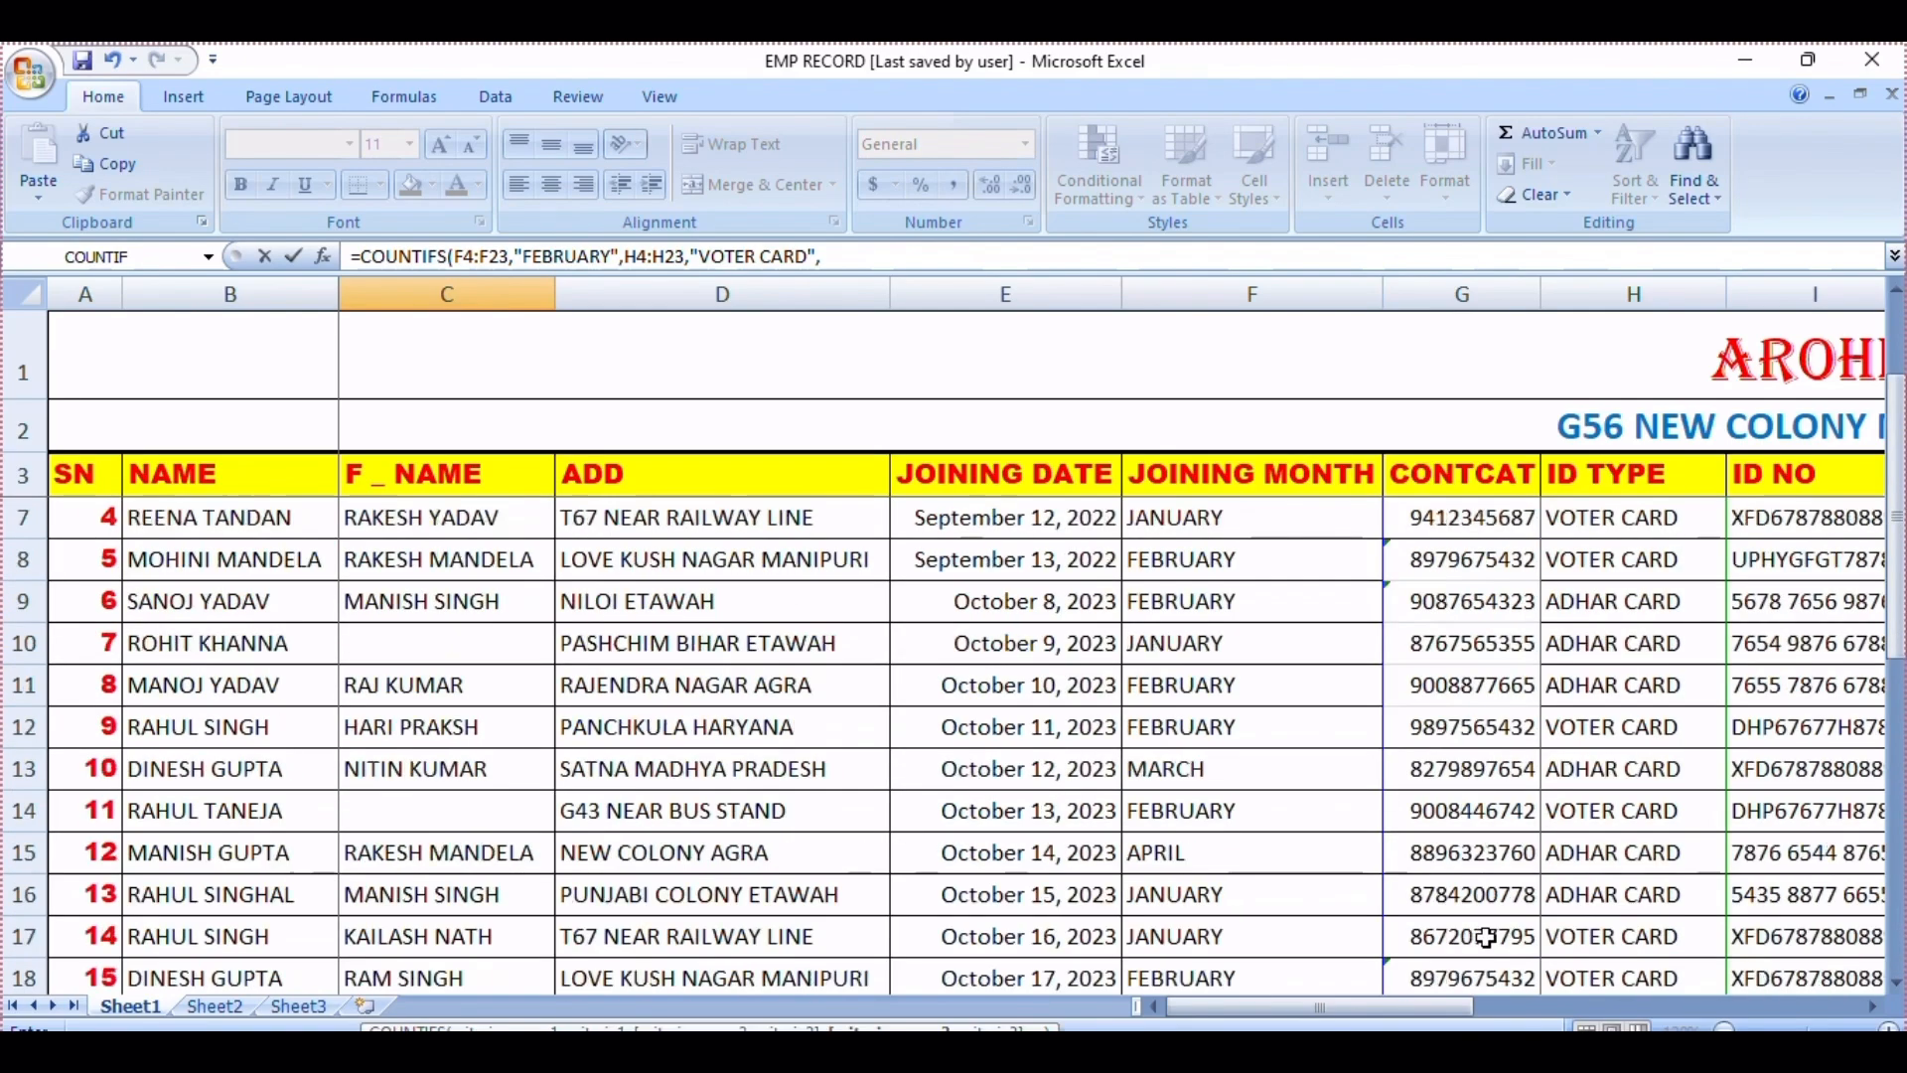
{"action": "left_click_drag", "start_coordinate": [1469, 999], "coordinate": [1534, 999]}
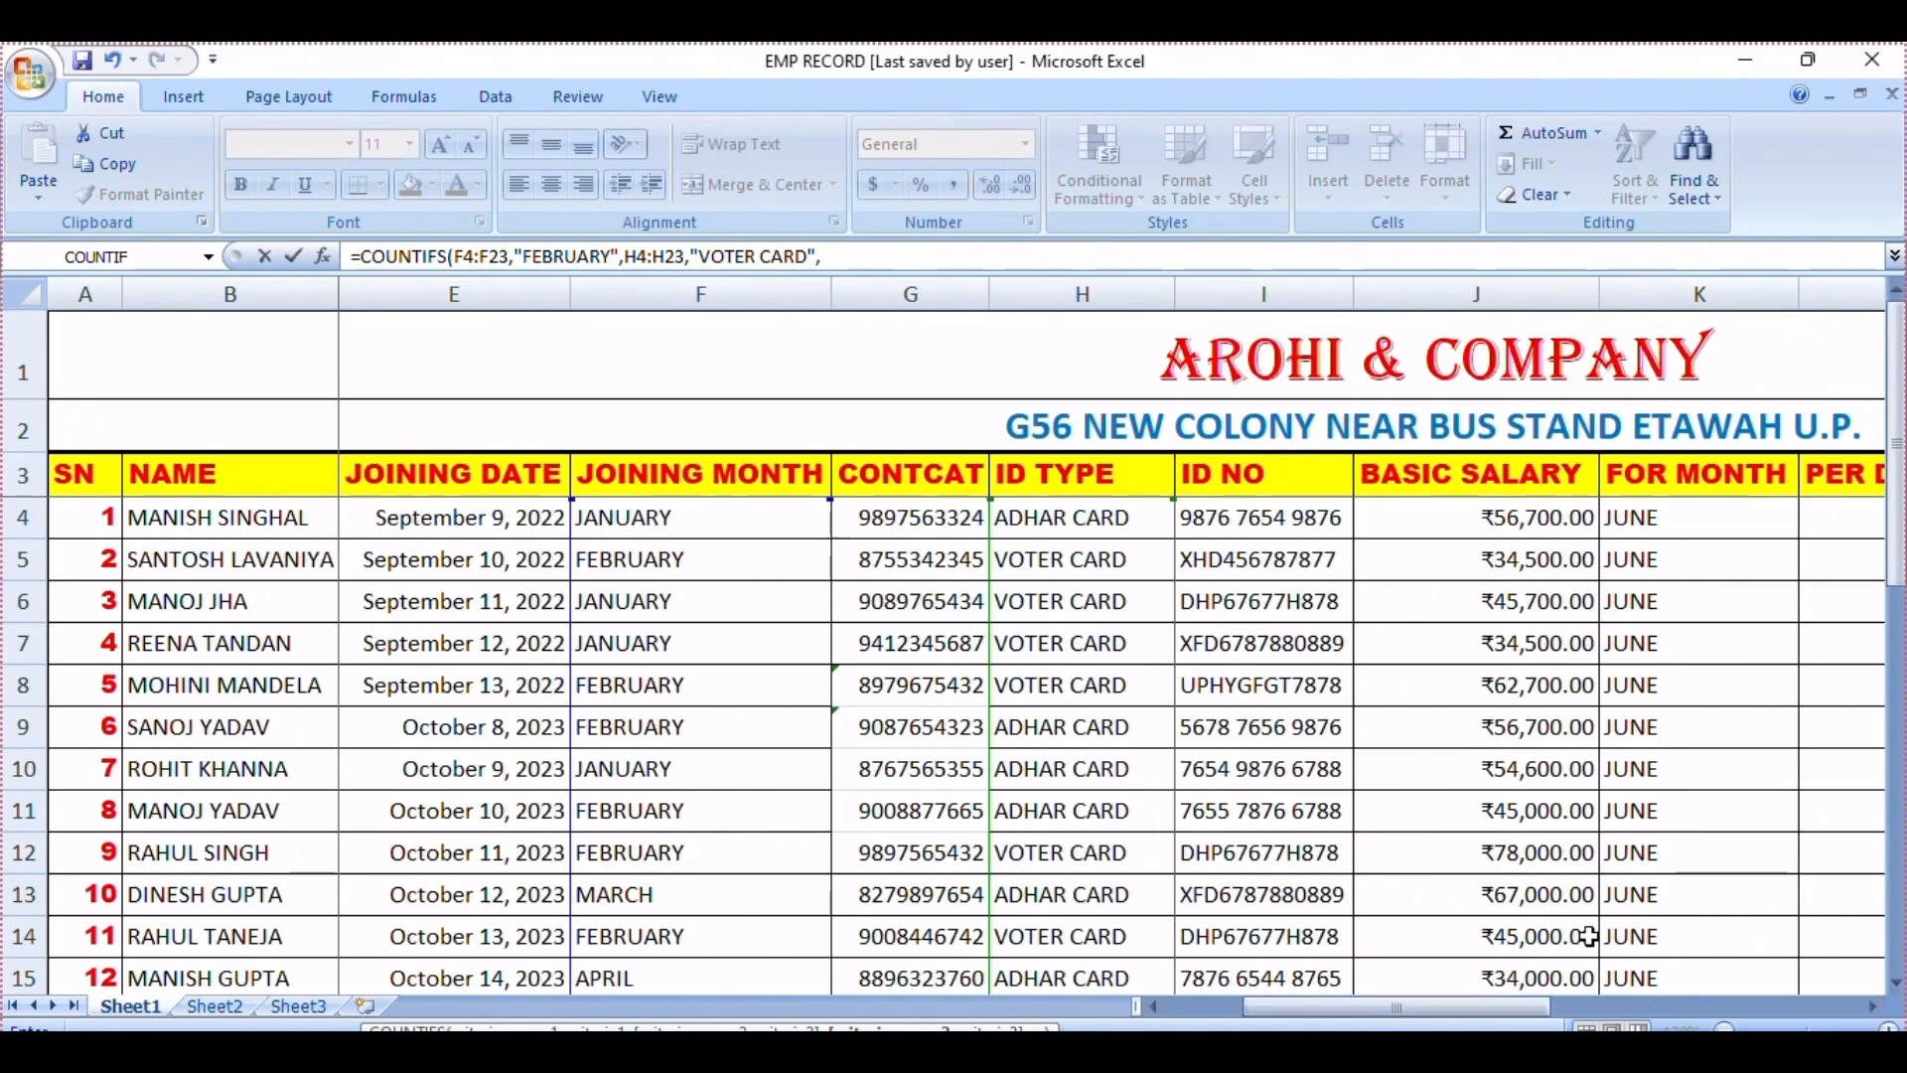
{"action": "left_click_drag", "start_coordinate": [1505, 526], "coordinate": [1523, 946]}
{"action": "scroll", "coordinate": [1103, 807], "scroll_direction": "down", "scroll_amount": 5}
{"action": "left_click_drag", "start_coordinate": [1367, 1006], "coordinate": [1290, 1005]}
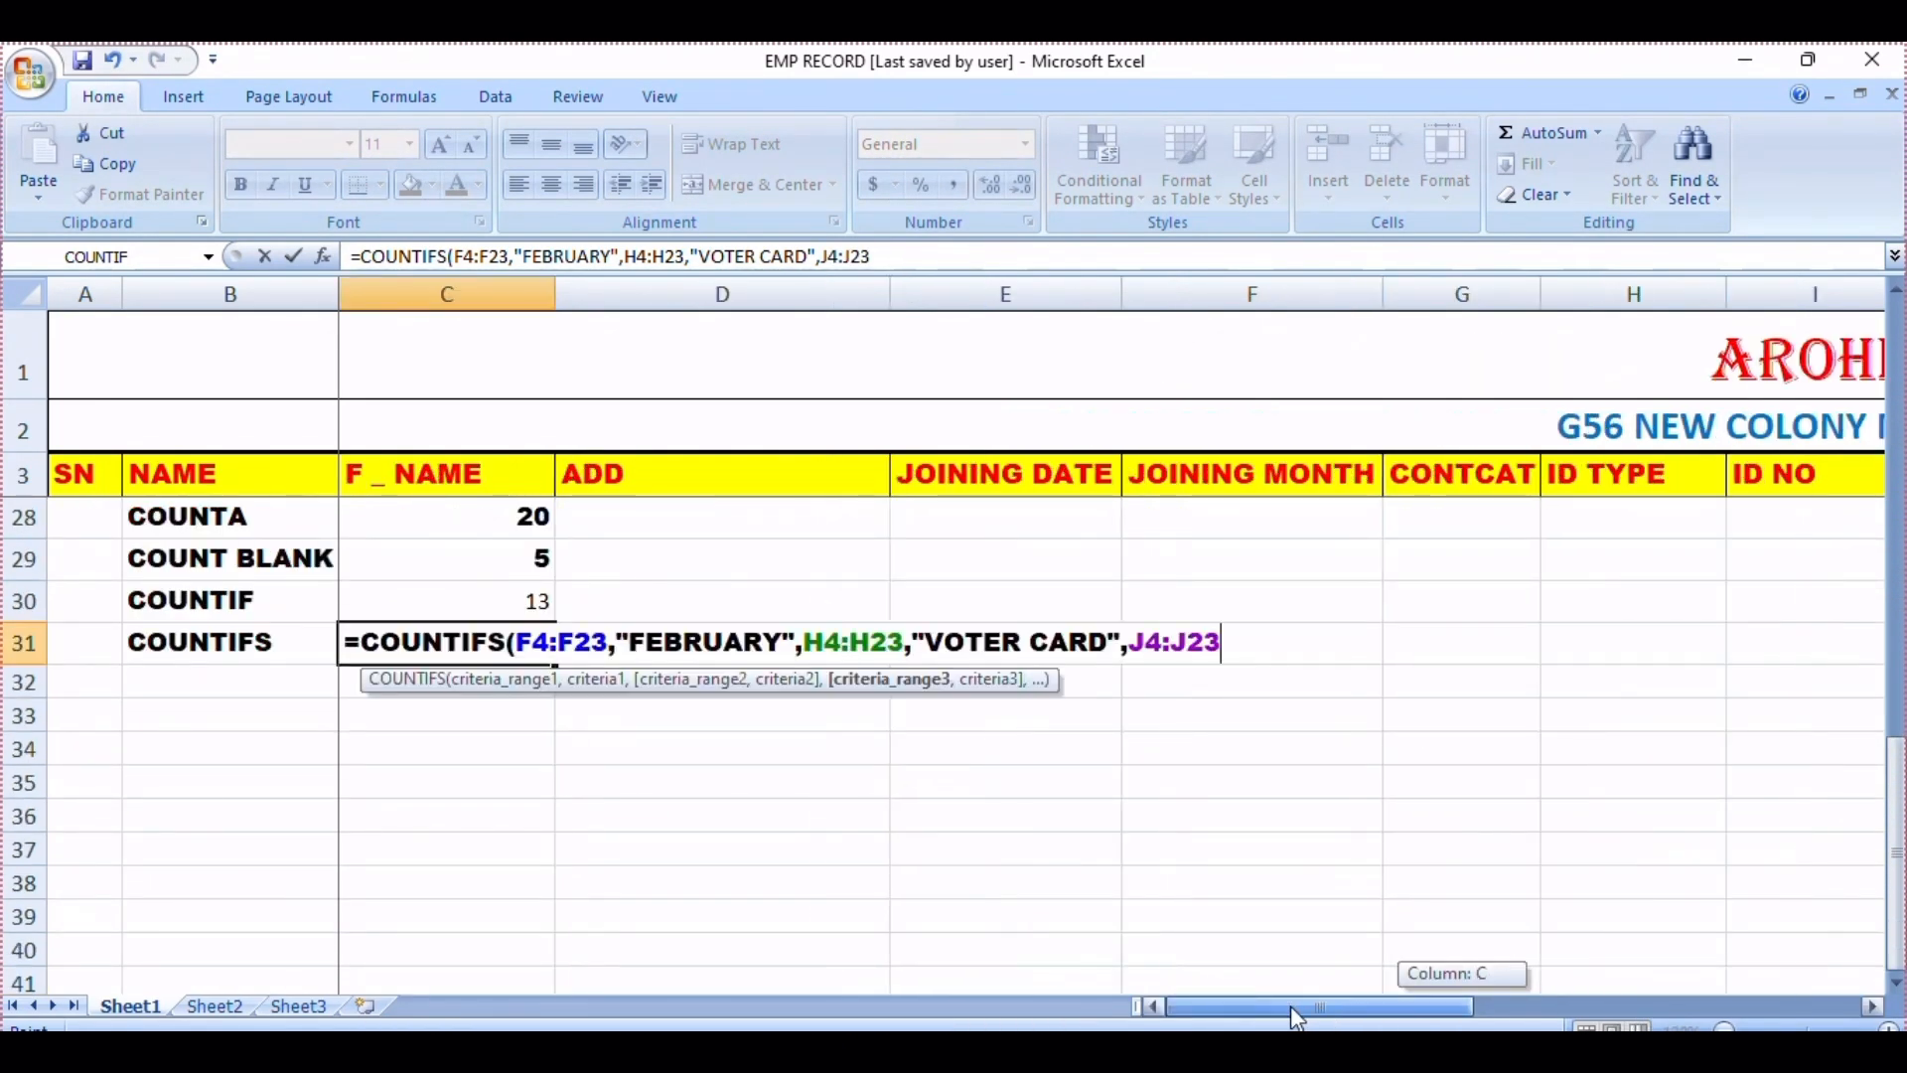
{"action": "type", "text": ","}
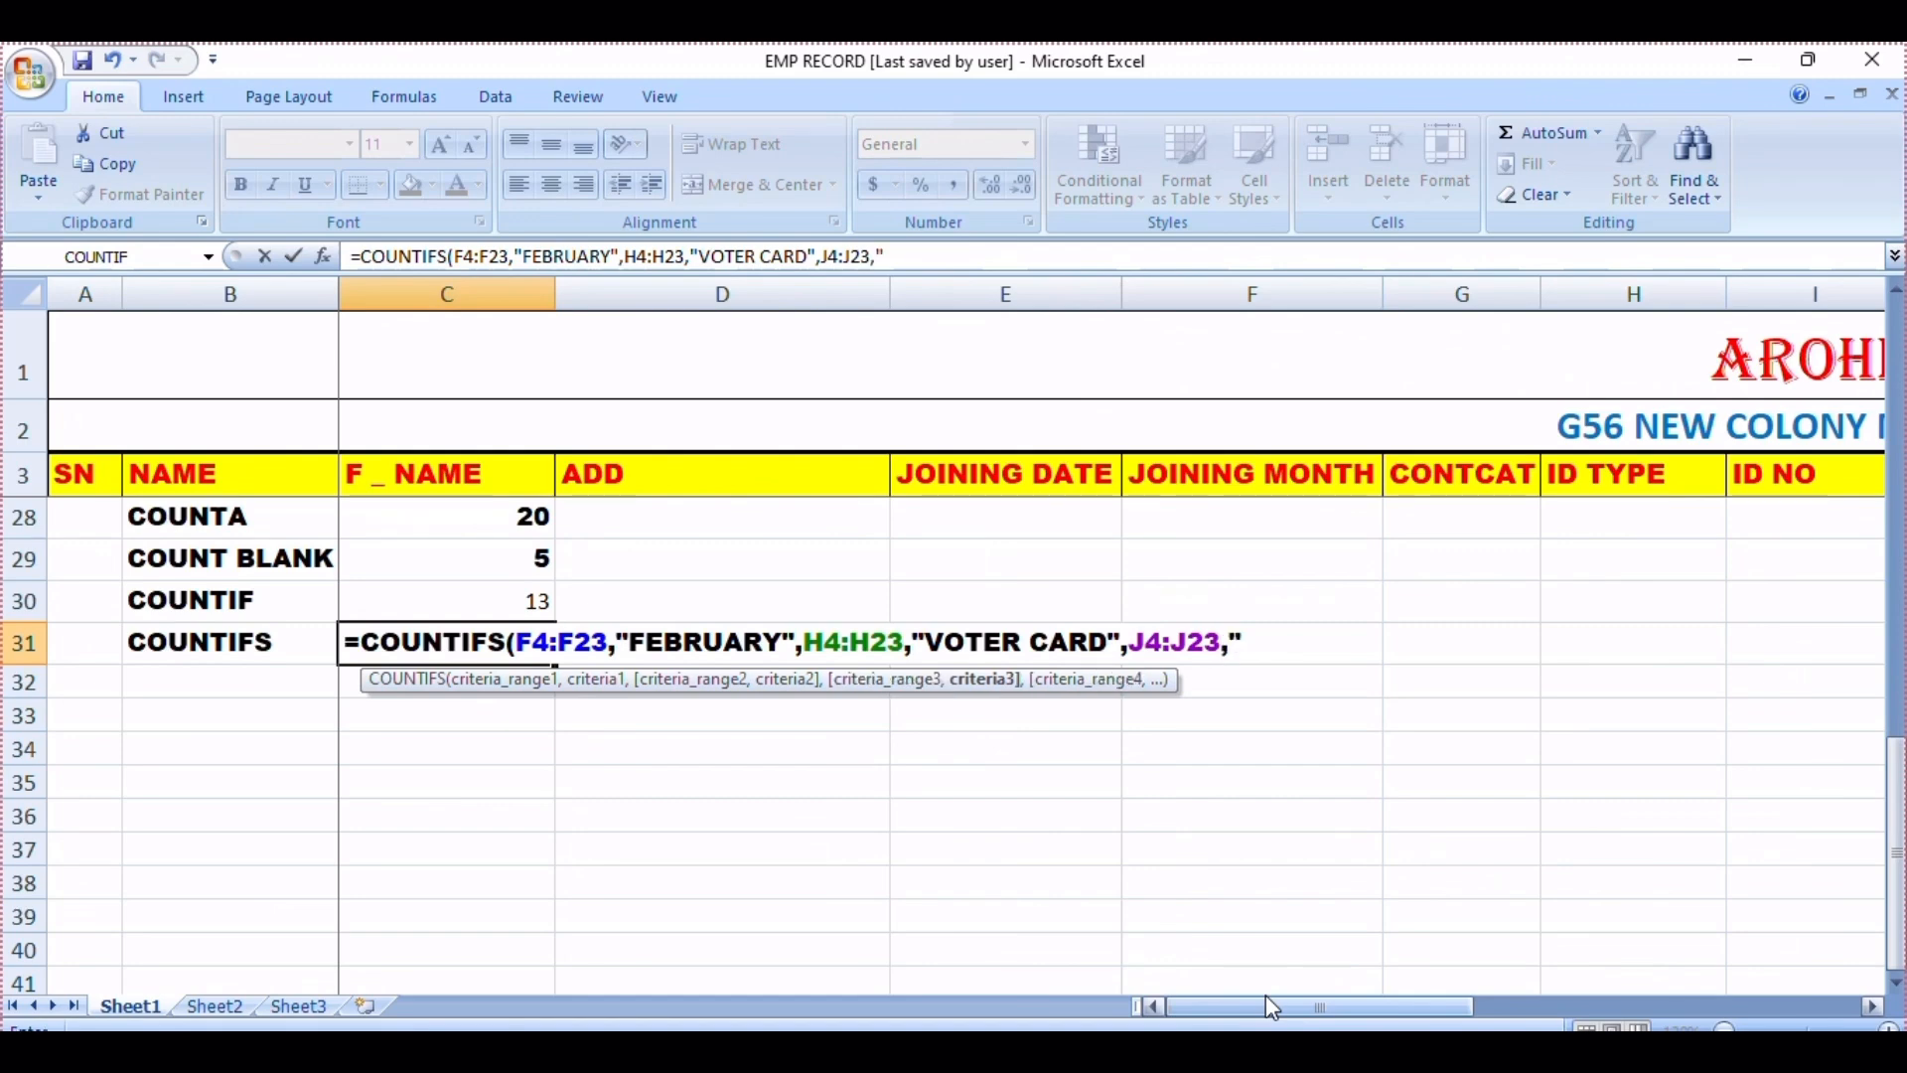
{"action": "type", "text": "\">50000\""}
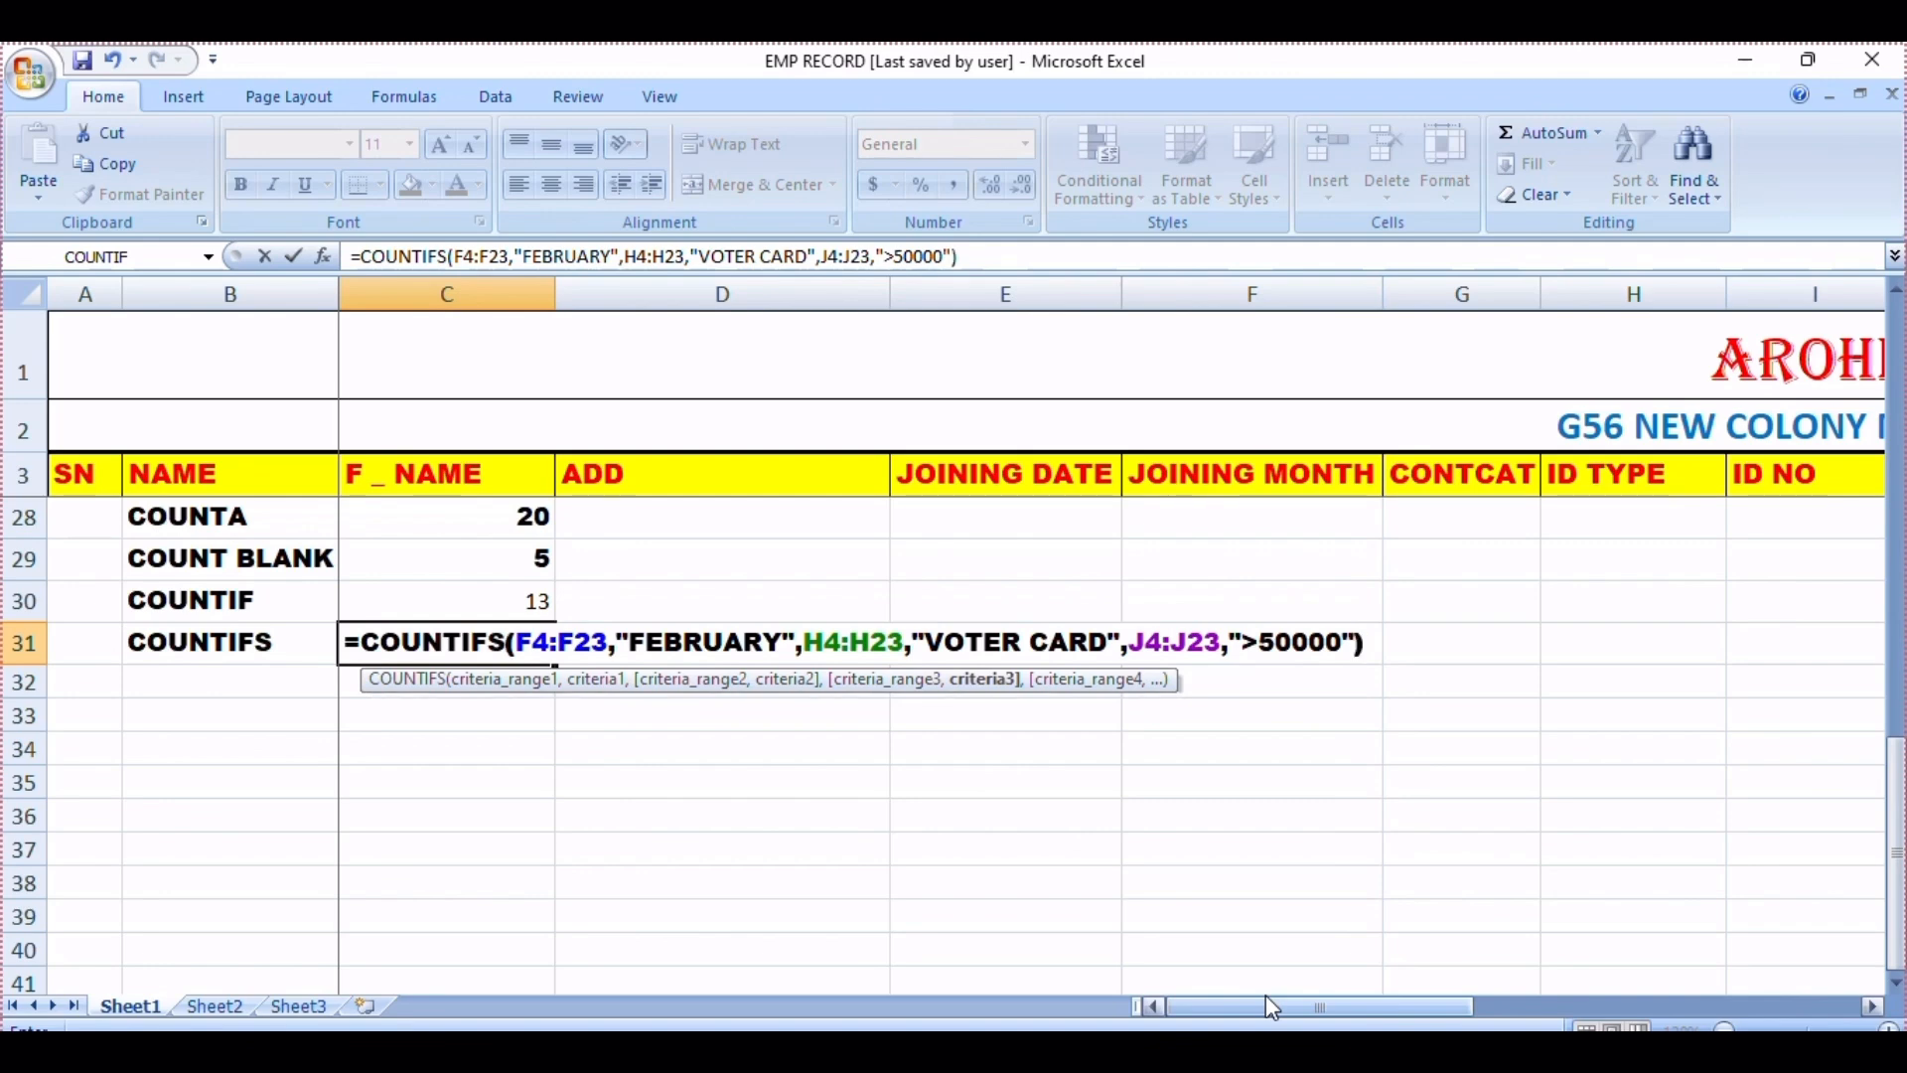
{"action": "key", "text": "Return"}
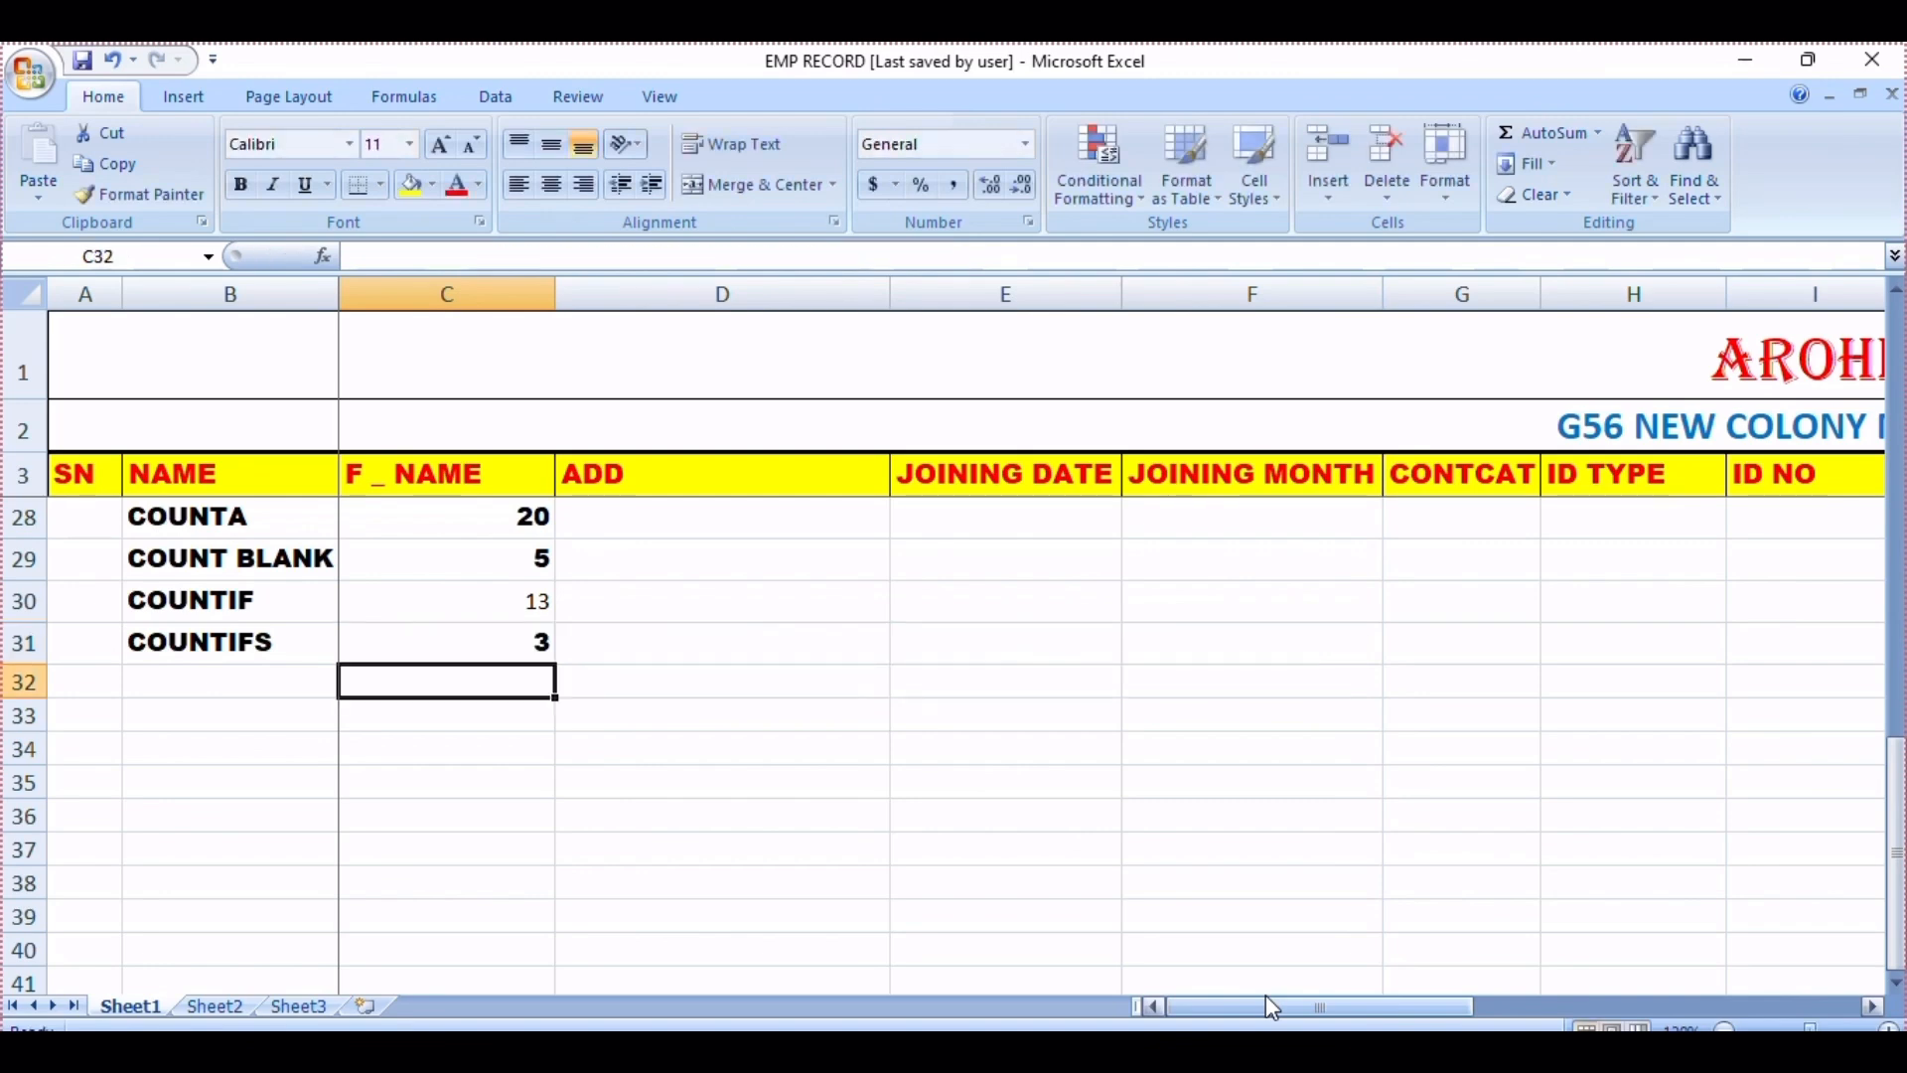
Step: Review the COUNTIFS formula in cell C31 and the COUNTIF formula in cell C30 against the employee records
{"action": "left_click", "coordinate": [520, 648]}
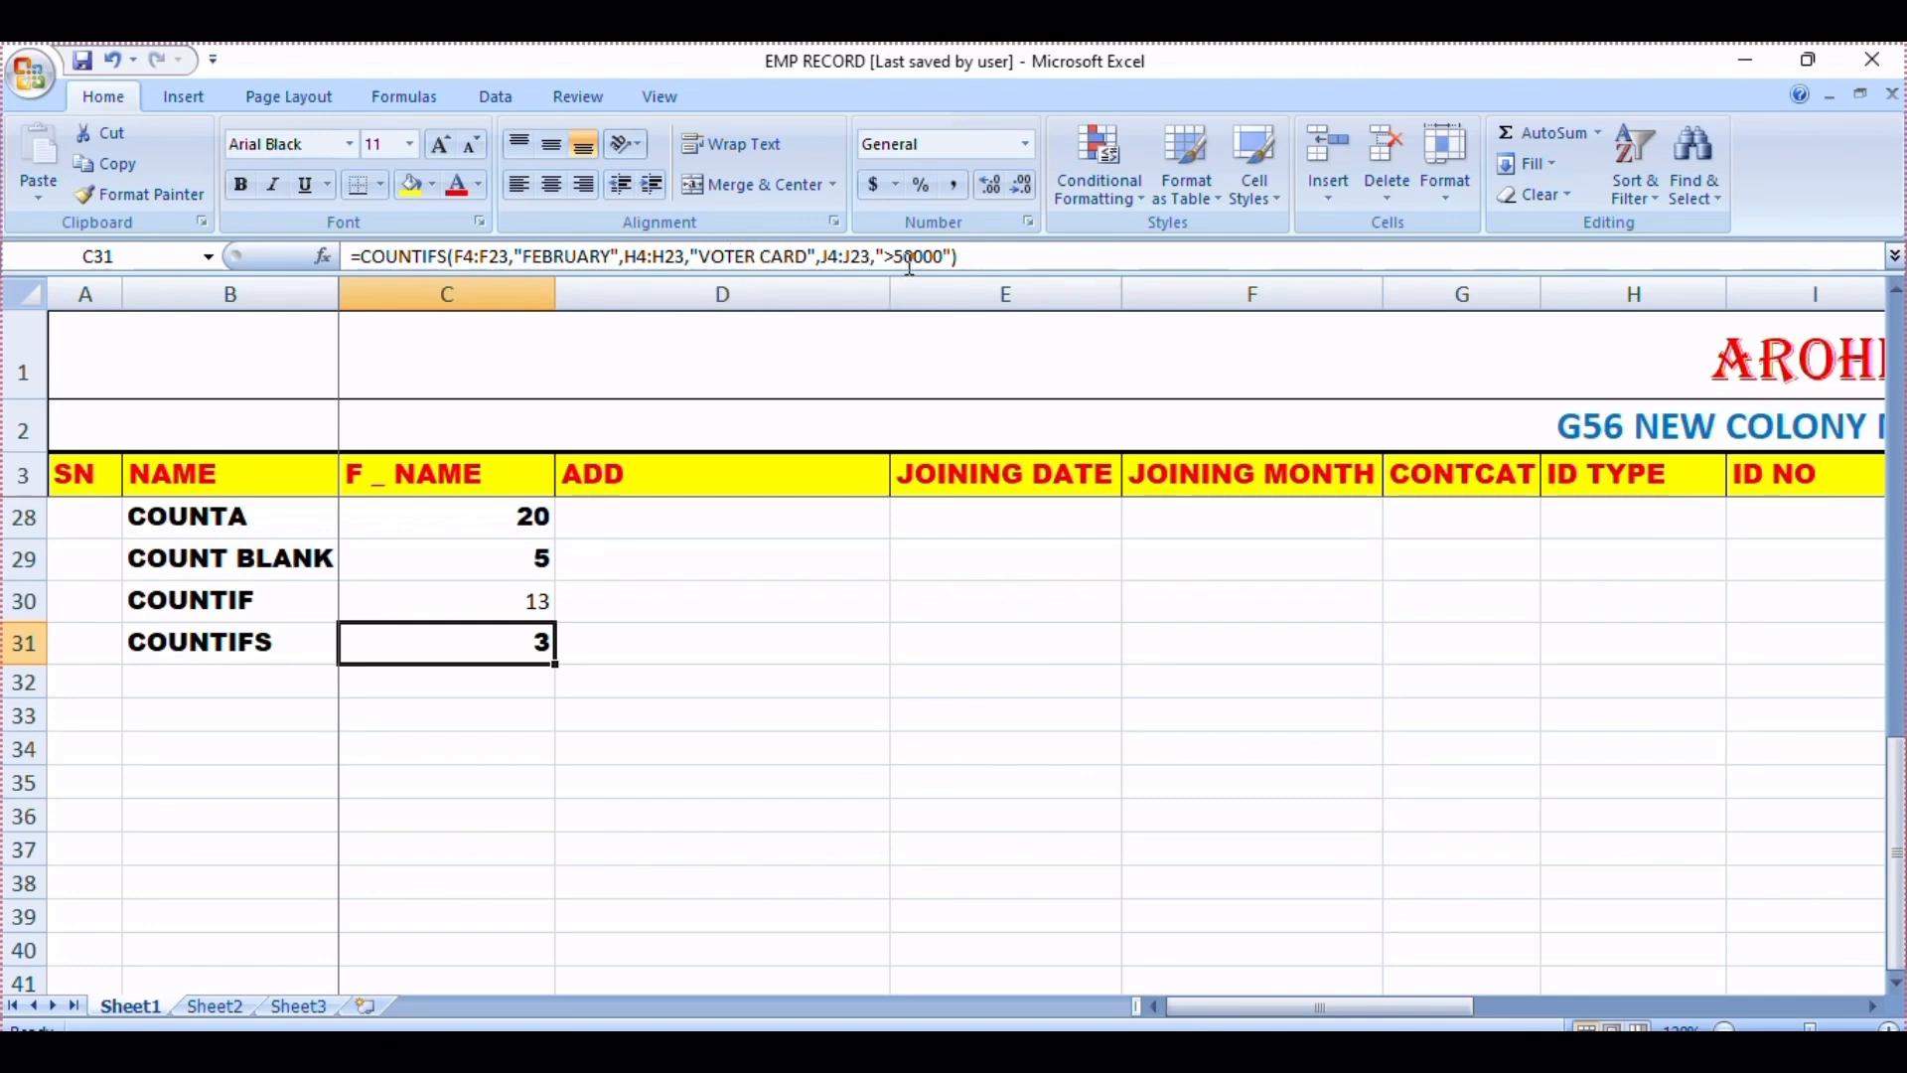
{"action": "scroll", "coordinate": [795, 663], "scroll_direction": "up", "scroll_amount": 8}
{"action": "scroll", "coordinate": [796, 664], "scroll_direction": "down", "scroll_amount": 7}
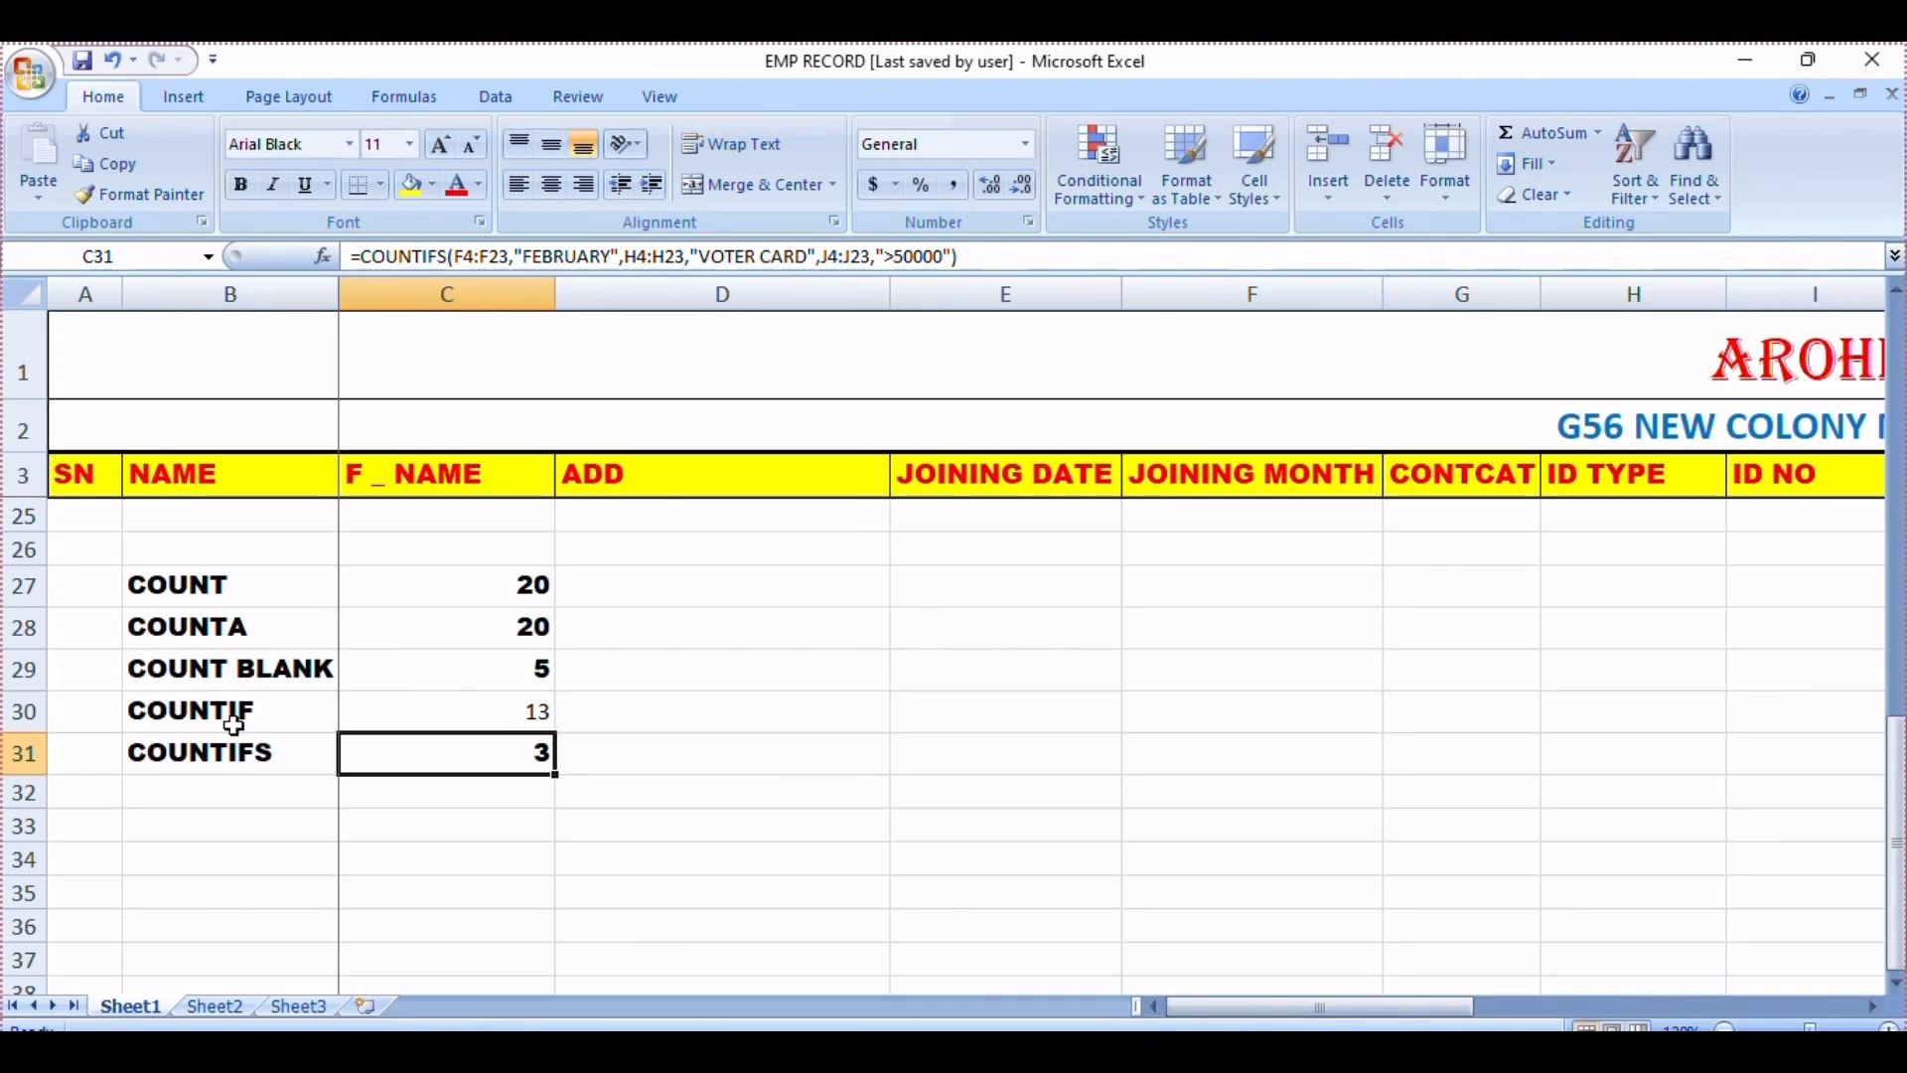
{"action": "left_click", "coordinate": [483, 715]}
{"action": "scroll", "coordinate": [486, 720], "scroll_direction": "up", "scroll_amount": 1}
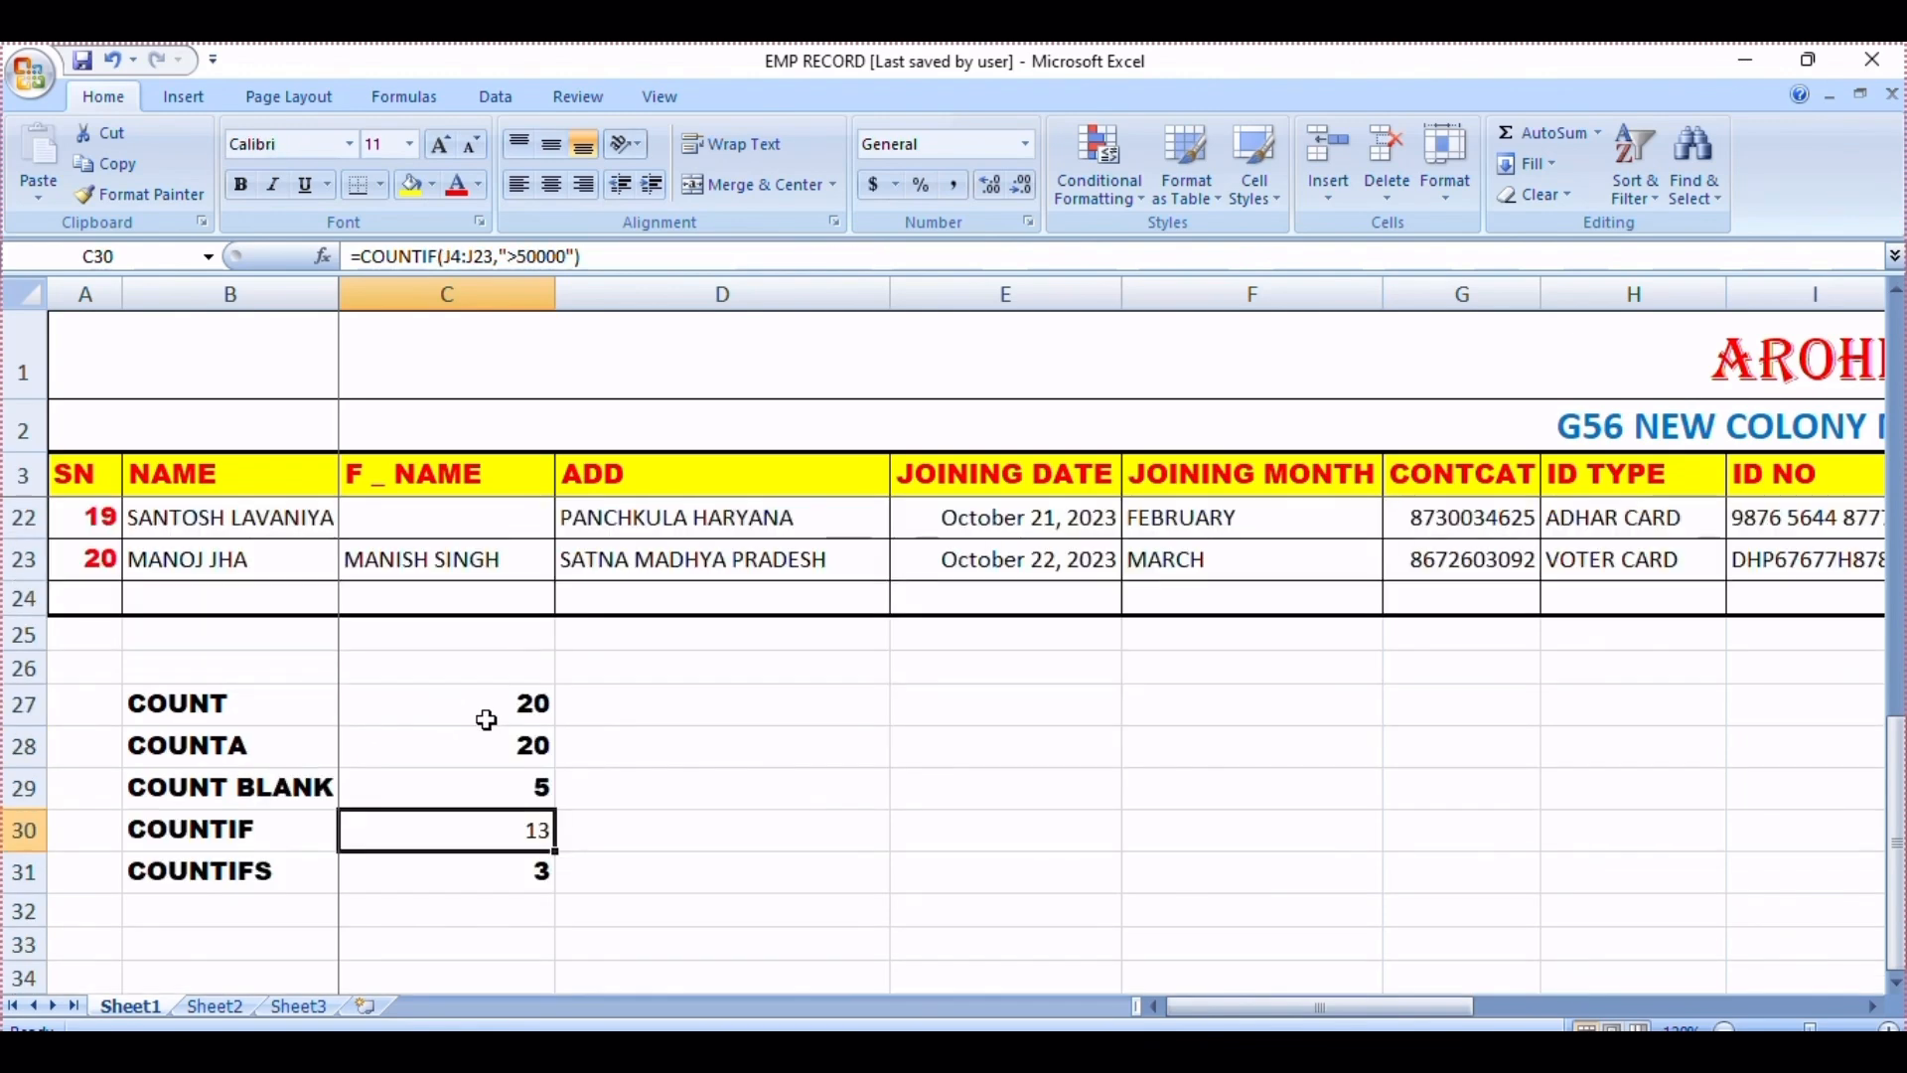
{"action": "scroll", "coordinate": [486, 719], "scroll_direction": "up", "scroll_amount": 6}
{"action": "scroll", "coordinate": [487, 722], "scroll_direction": "down", "scroll_amount": 6}
{"action": "scroll", "coordinate": [460, 822], "scroll_direction": "down", "scroll_amount": 2}
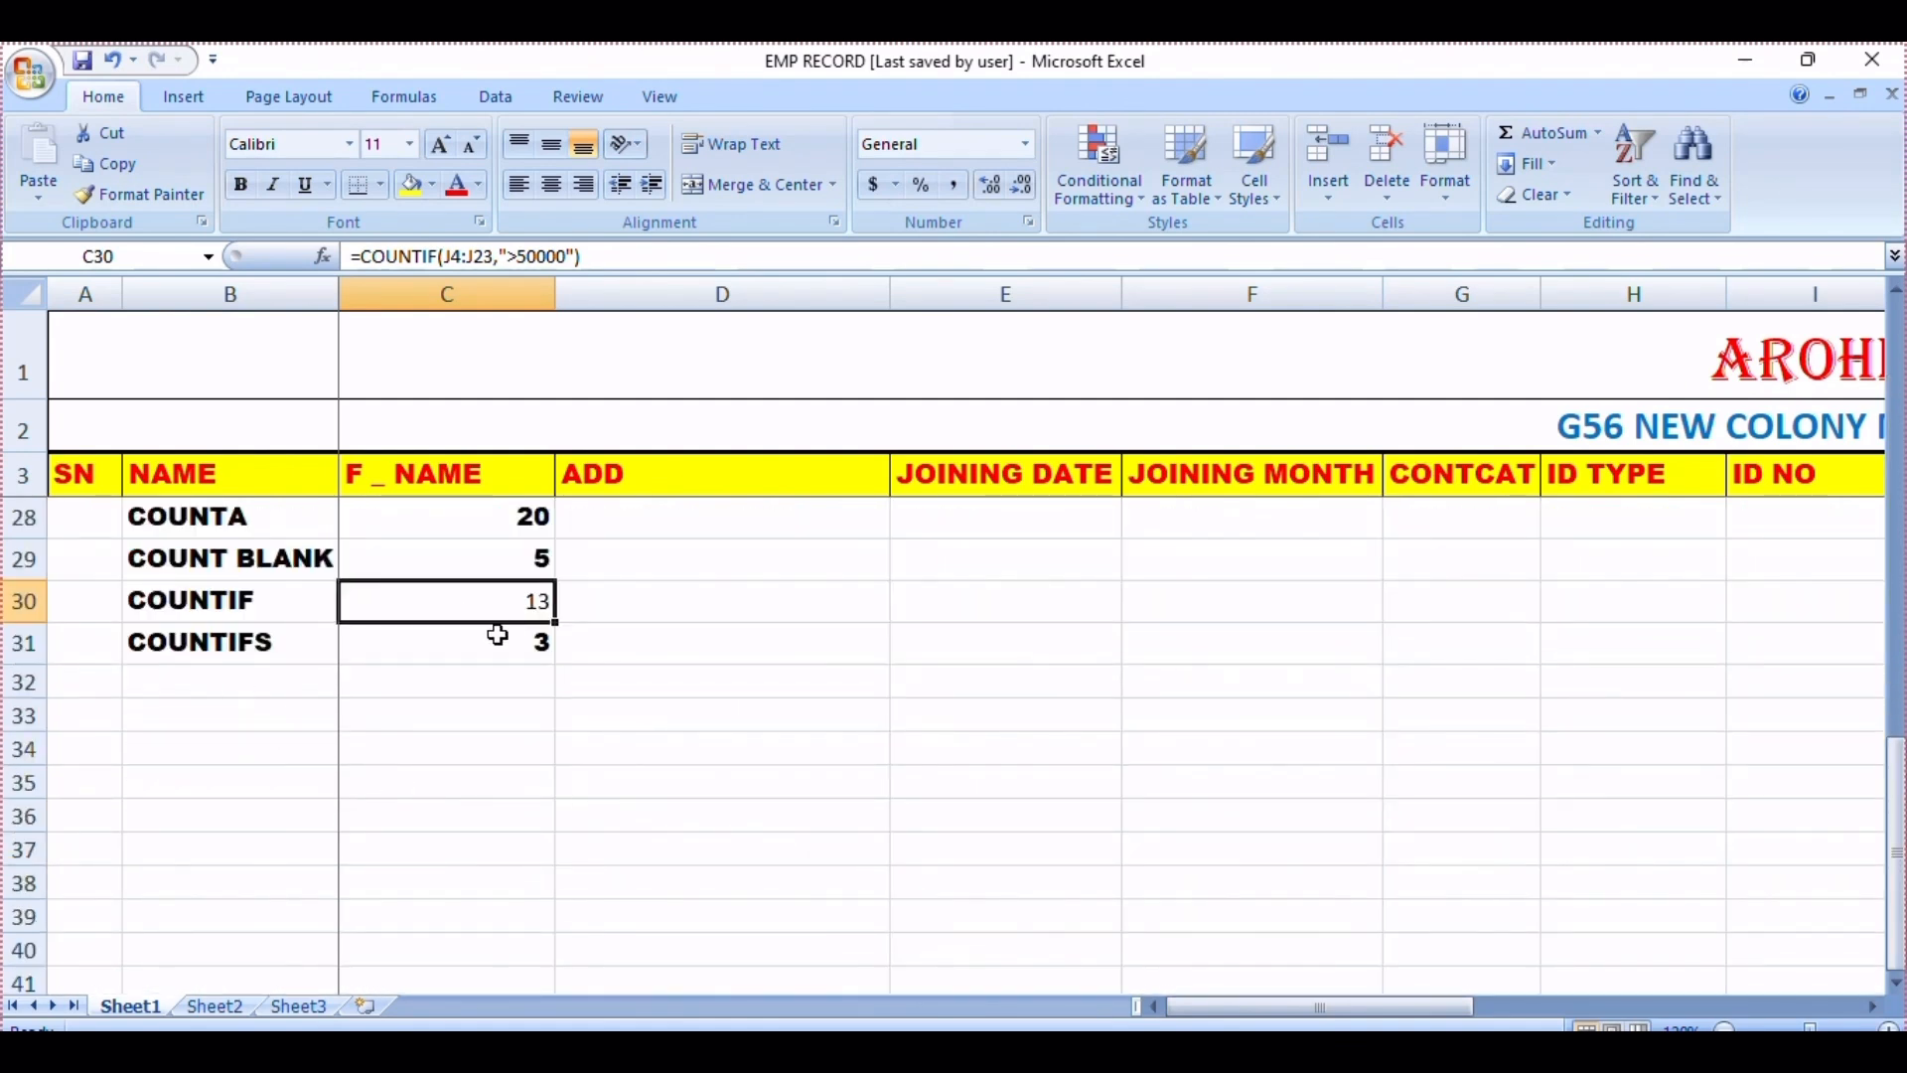